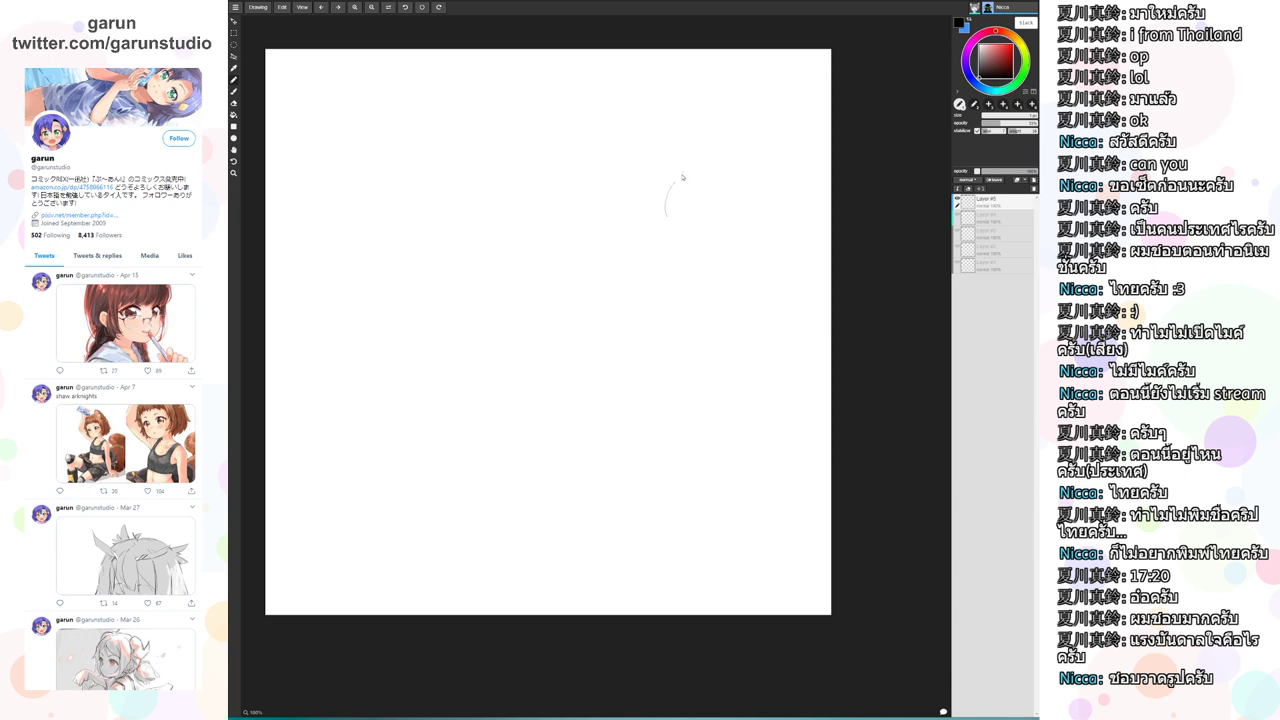
Sketch a small figure in the canvas's upper right area with a round head, face guidelines, a smile and a raised thumb
mouse_move(682, 174)
mouse_down()
mouse_move(741, 172)
mouse_move(756, 216)
mouse_up()
mouse_move(662, 224)
mouse_down()
mouse_move(679, 252)
mouse_move(719, 268)
mouse_move(758, 228)
mouse_up()
mouse_move(704, 182)
mouse_down()
mouse_move(704, 250)
mouse_move(749, 208)
mouse_move(691, 212)
mouse_move(732, 208)
mouse_move(718, 235)
mouse_move(760, 272)
mouse_move(684, 292)
mouse_up()
mouse_move(753, 264)
mouse_down()
mouse_move(762, 270)
mouse_move(725, 275)
mouse_up()
mouse_move(666, 308)
mouse_down()
mouse_move(651, 270)
mouse_move(639, 288)
mouse_move(650, 298)
mouse_move(662, 287)
mouse_move(670, 339)
mouse_move(697, 314)
mouse_move(697, 290)
mouse_move(690, 300)
mouse_move(715, 309)
mouse_move(683, 308)
mouse_up()
mouse_move(697, 311)
mouse_down()
mouse_move(684, 324)
mouse_move(692, 342)
mouse_up()
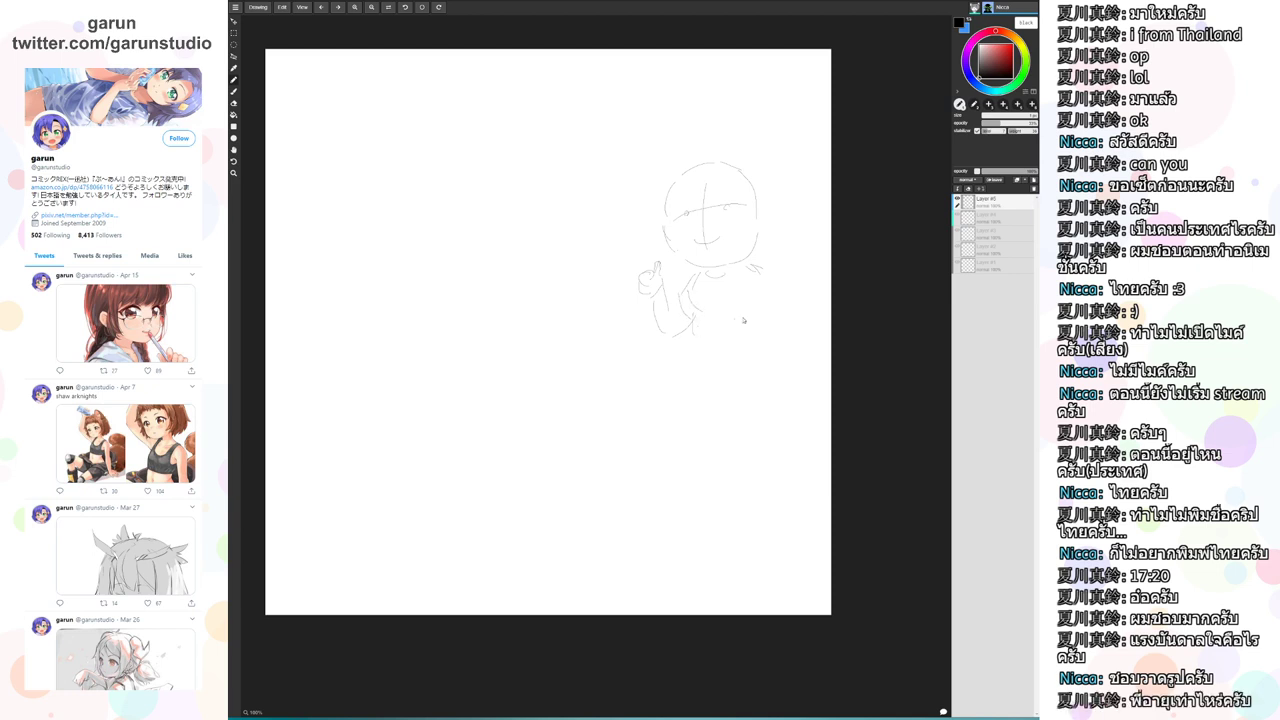
drag(772, 284, 774, 300)
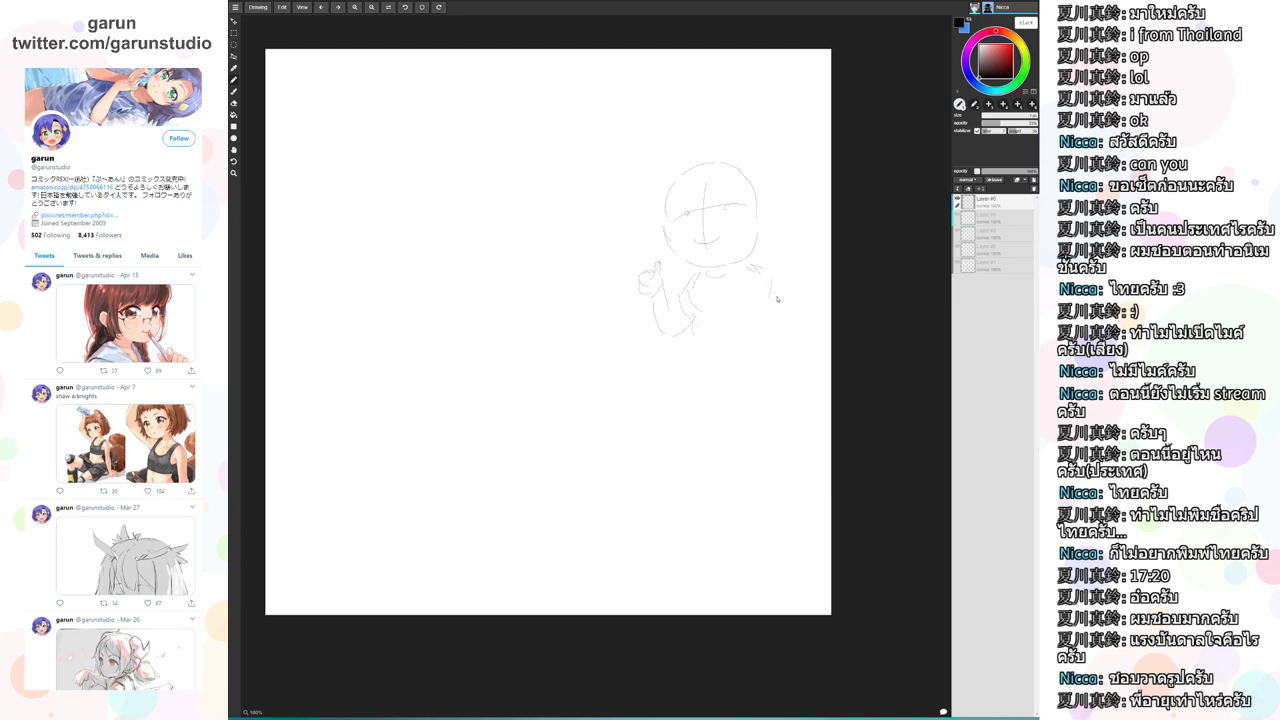
Open the canvas chat and send the message "Ready?"
click(943, 710)
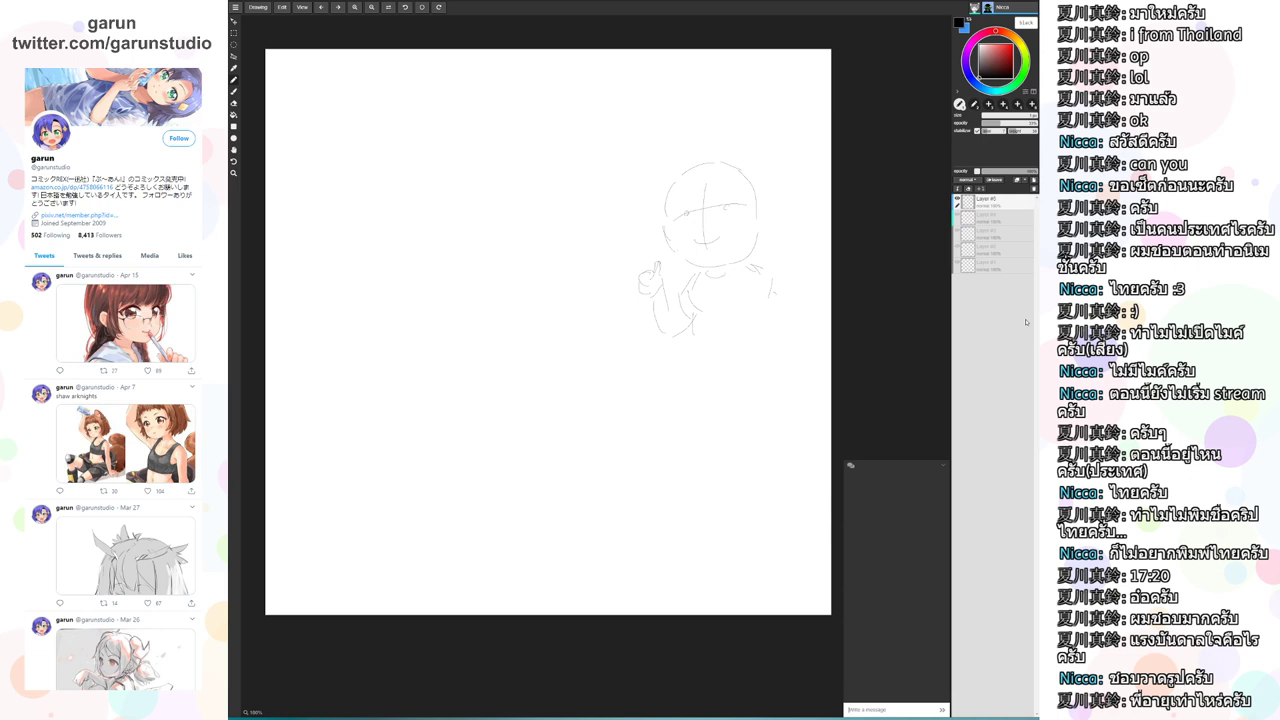
text(hi)
key(Return)
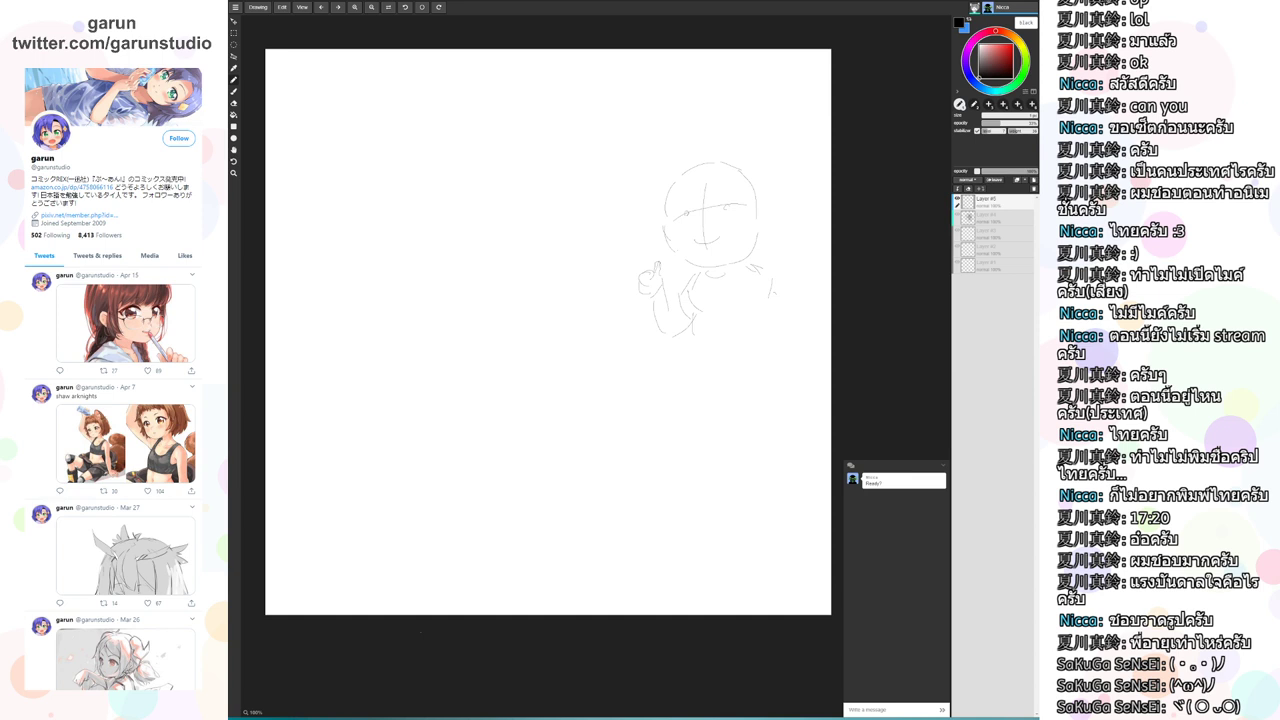
Clear the small figure sketch and the test strokes from the active layer
drag(384, 227, 379, 238)
key(ctrl+z)
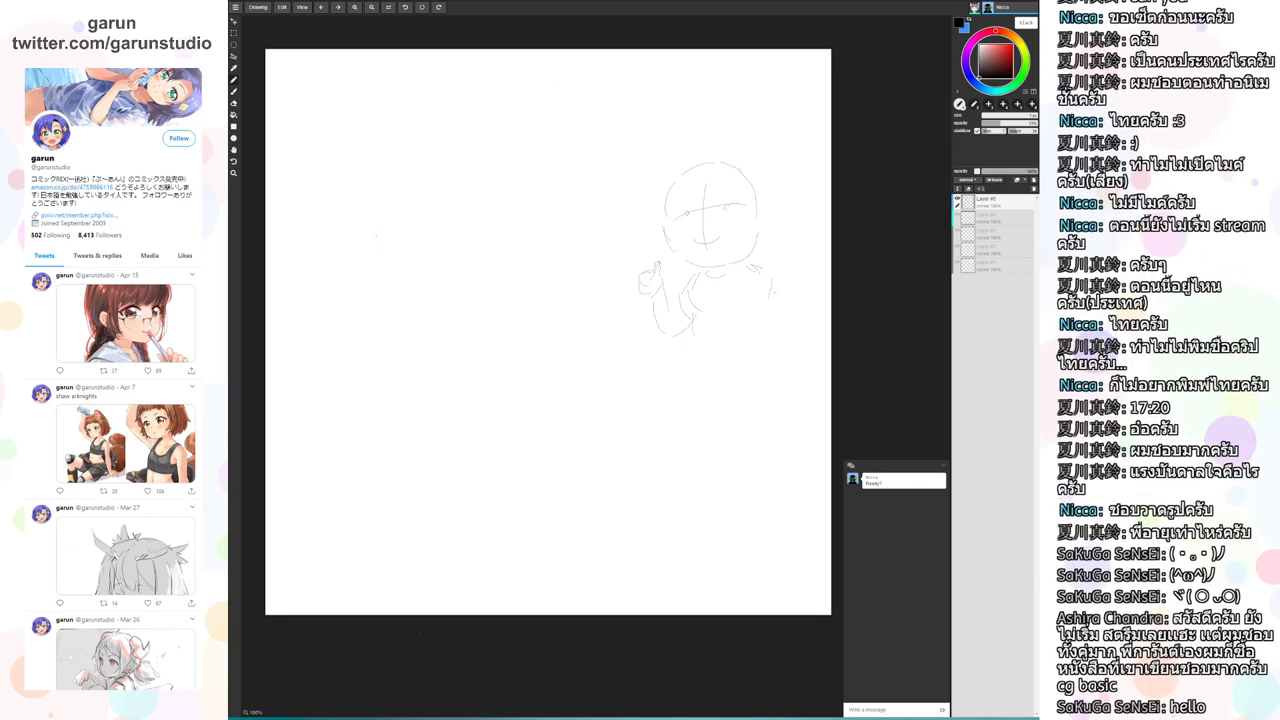
mouse_move(356, 197)
mouse_down()
mouse_move(416, 192)
mouse_move(437, 246)
mouse_move(378, 213)
mouse_move(420, 209)
mouse_move(457, 238)
mouse_up()
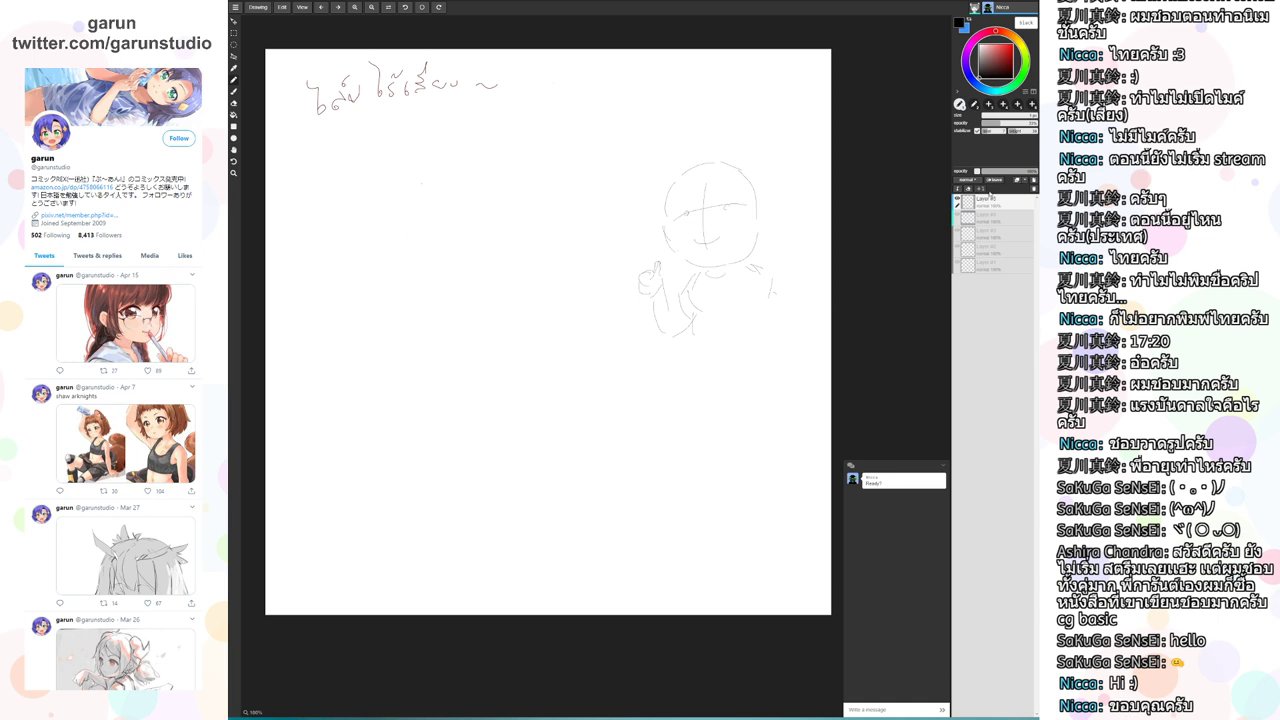
click(968, 188)
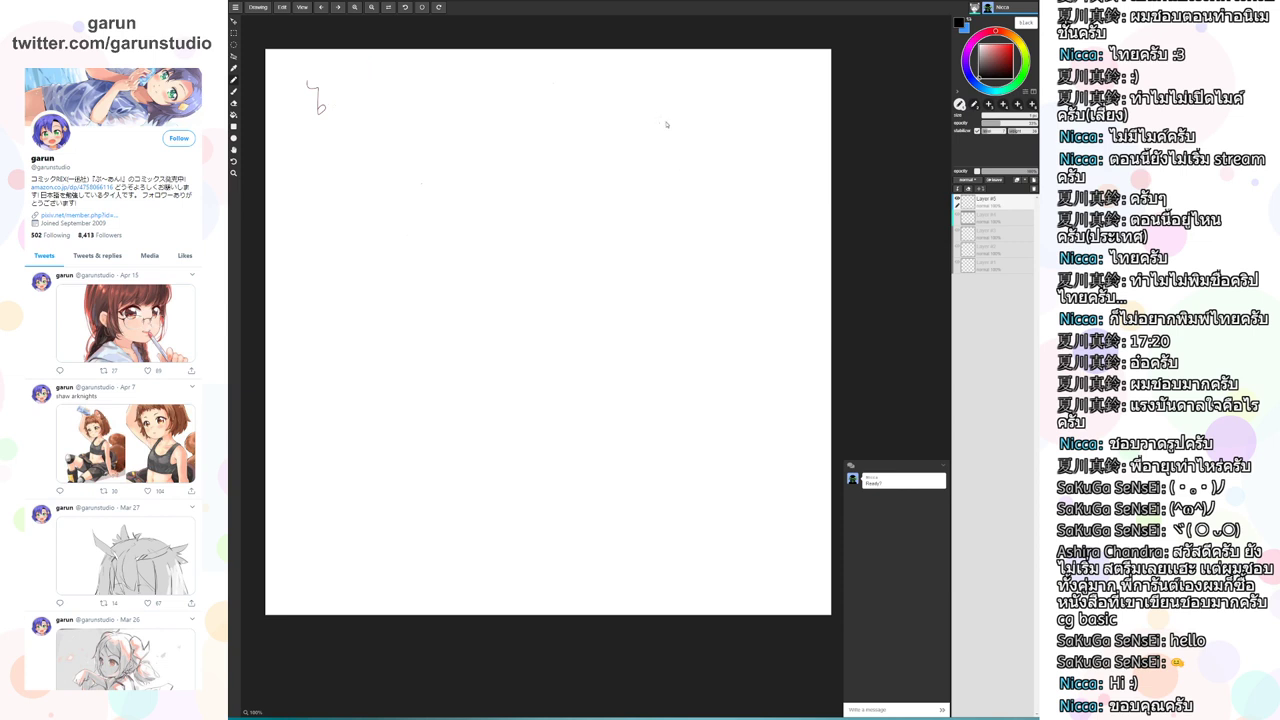
Handwrite "GoGo!!" near the upper right corner of the canvas
mouse_move(673, 85)
mouse_down()
mouse_move(679, 101)
mouse_move(758, 109)
mouse_up()
drag(783, 67, 796, 89)
click(780, 106)
click(797, 111)
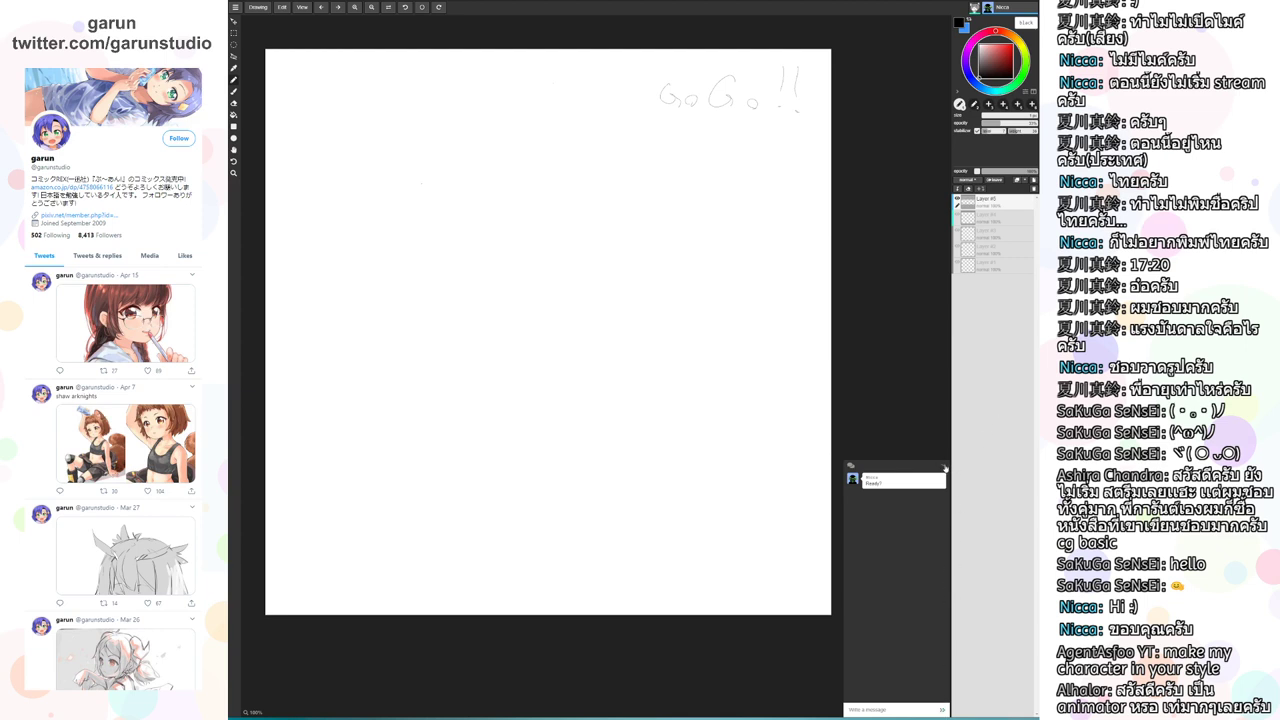
Close the canvas chat and clear the handwritten "GoGo!!" from the layer
click(944, 462)
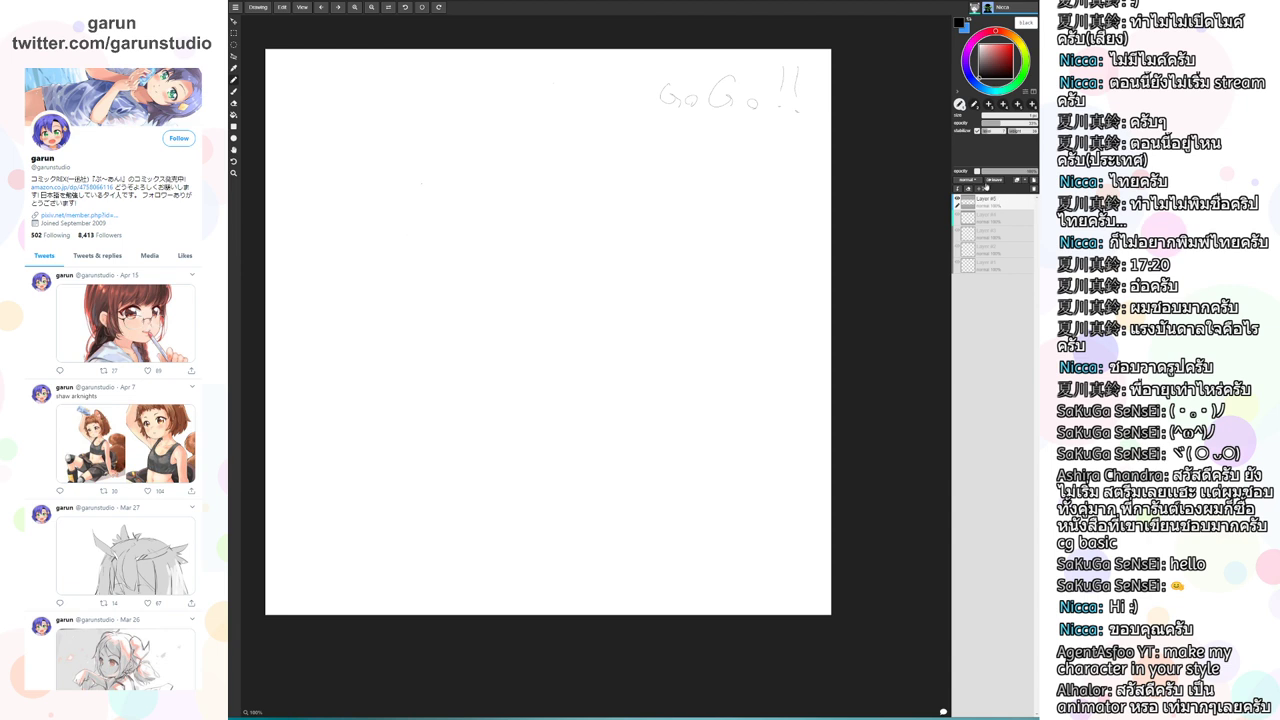
click(966, 189)
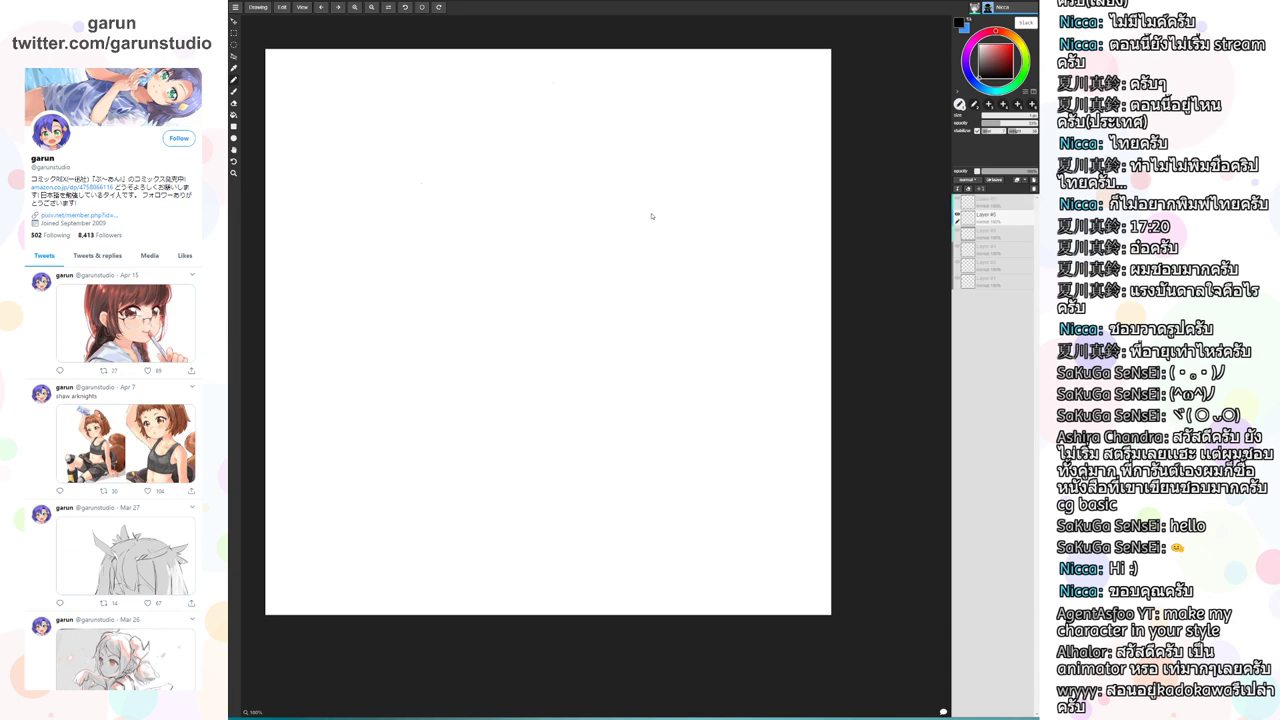
Sketch the right head's rough jaw and skull outline, and add the side contour of the left head
drag(652, 212, 655, 253)
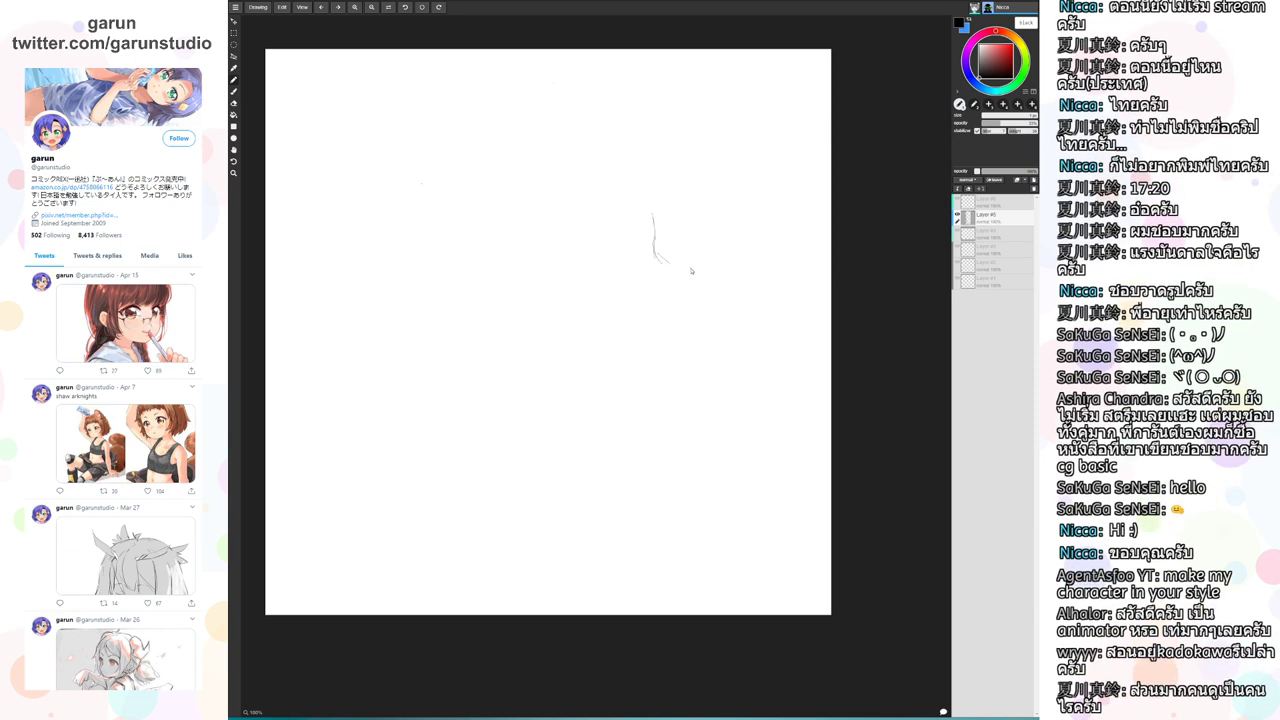
mouse_move(665, 263)
mouse_down()
mouse_move(692, 272)
mouse_move(760, 244)
mouse_move(738, 241)
mouse_up()
key(e)
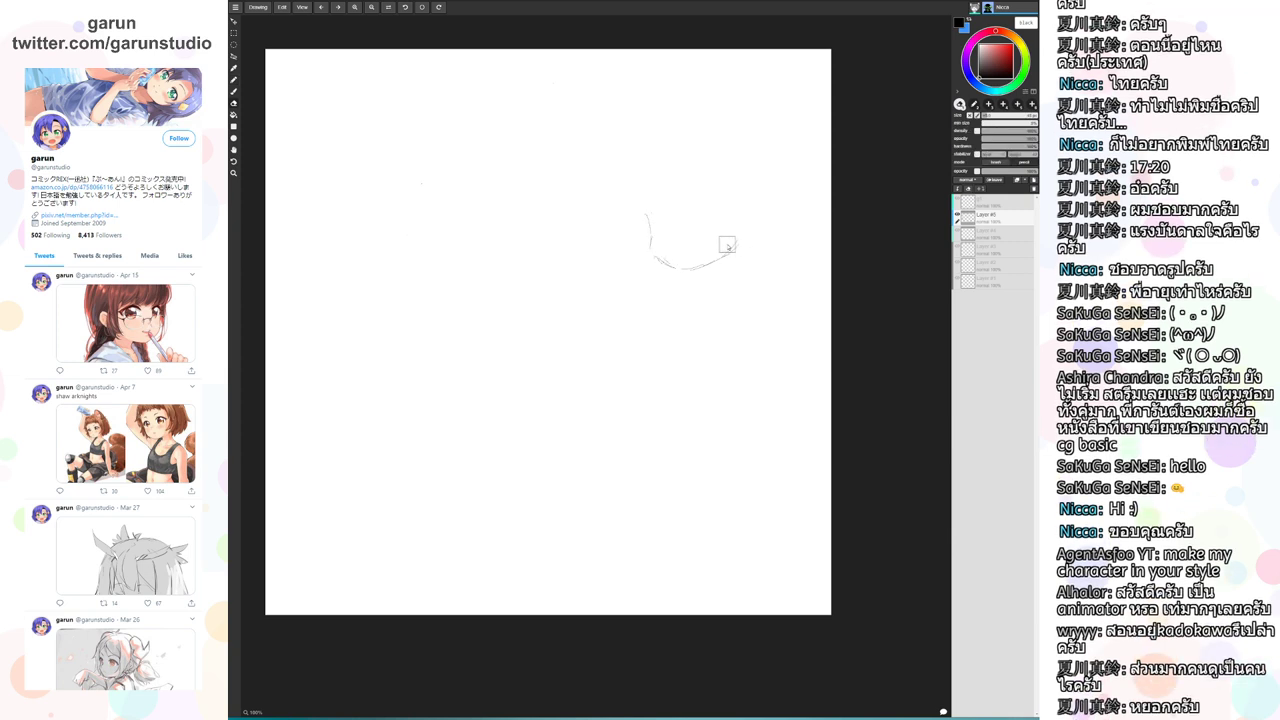
key(b)
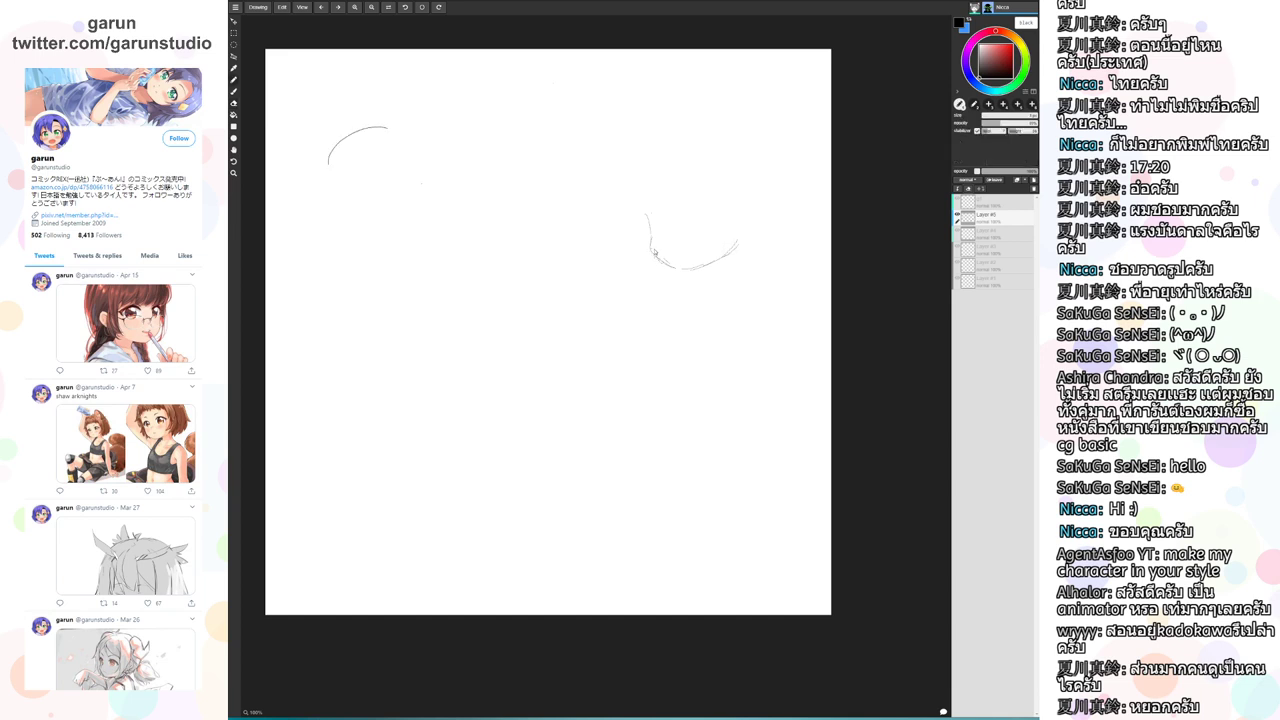
mouse_move(646, 204)
mouse_down()
mouse_move(664, 153)
mouse_move(640, 192)
mouse_up()
mouse_move(682, 145)
mouse_down()
mouse_move(738, 177)
mouse_move(734, 163)
mouse_move(738, 234)
mouse_up()
drag(746, 172, 736, 233)
mouse_move(428, 158)
mouse_down()
mouse_move(434, 224)
mouse_move(397, 255)
mouse_up()
drag(643, 213, 657, 259)
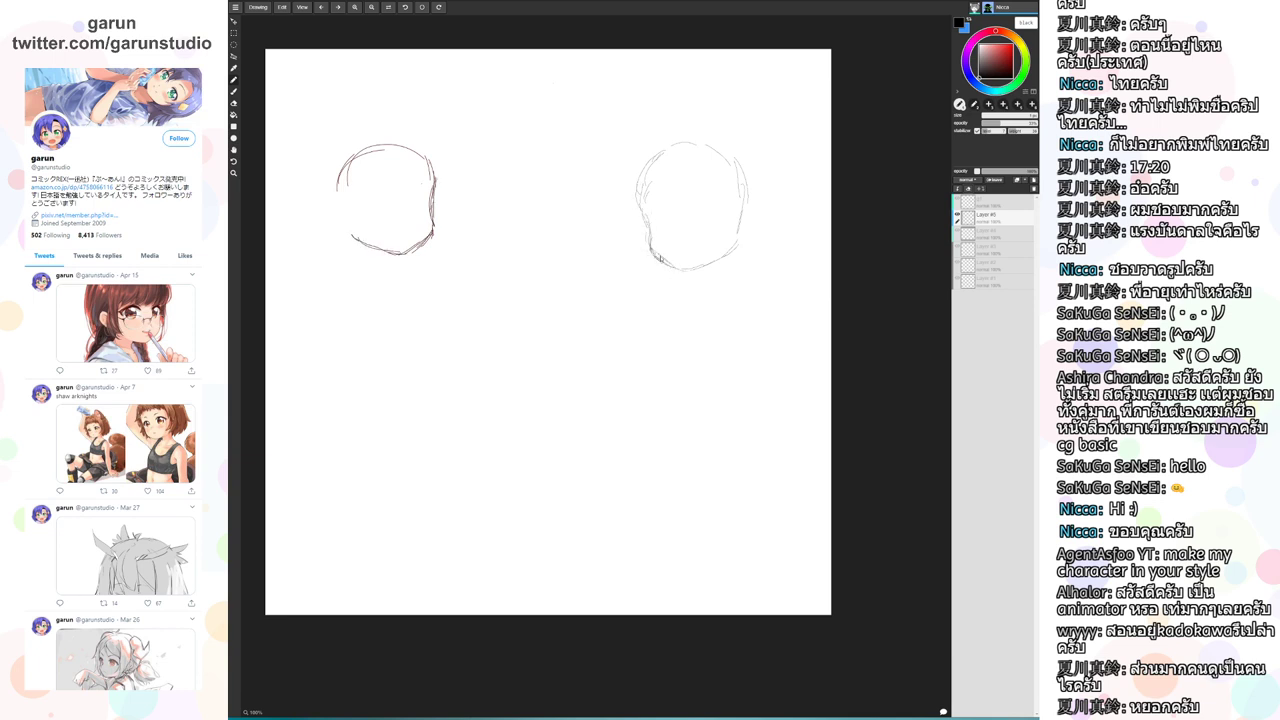
Raise the right head's crown and rough in its facial guidelines and open mouth
mouse_move(649, 245)
mouse_down()
mouse_move(670, 266)
mouse_move(657, 246)
mouse_up()
mouse_move(685, 234)
mouse_down()
mouse_move(707, 265)
mouse_move(731, 221)
mouse_up()
mouse_move(700, 145)
mouse_down()
mouse_move(684, 141)
mouse_move(646, 177)
mouse_up()
drag(644, 156, 702, 131)
mouse_move(657, 212)
mouse_down()
mouse_move(654, 224)
mouse_move(722, 210)
mouse_up()
mouse_move(673, 250)
mouse_down()
mouse_move(695, 243)
mouse_move(681, 245)
mouse_up()
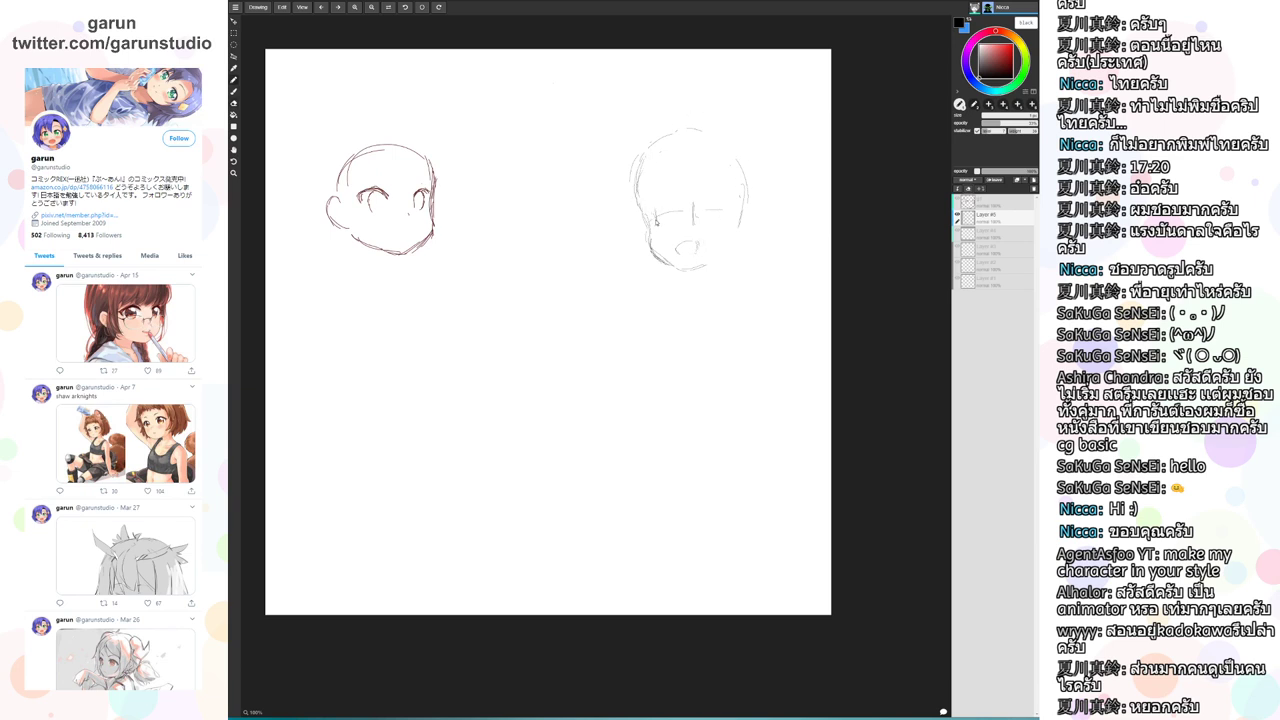
Sketch the right head's eyes and refine its chin, adding a faint shoulder line below
mouse_move(655, 217)
mouse_down()
mouse_move(692, 191)
mouse_move(706, 201)
mouse_move(692, 219)
mouse_up()
key(e)
mouse_move(683, 196)
mouse_down()
mouse_move(707, 199)
mouse_move(651, 204)
mouse_move(656, 221)
mouse_up()
key(e)
mouse_move(590, 291)
mouse_down()
mouse_move(686, 274)
mouse_move(656, 266)
mouse_up()
mouse_move(661, 263)
mouse_down()
mouse_move(704, 267)
mouse_move(725, 250)
mouse_up()
mouse_move(695, 208)
mouse_down()
mouse_move(732, 206)
mouse_move(712, 206)
mouse_up()
key(e)
key(b)
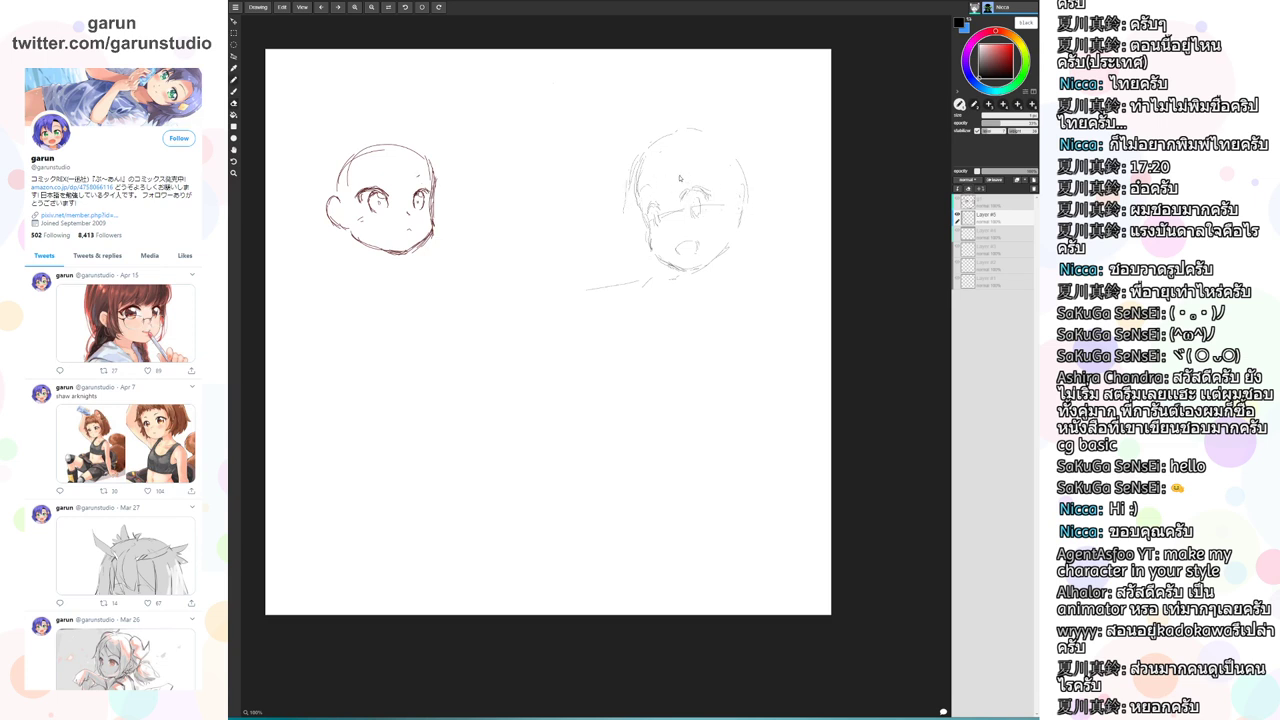
Rough in an outstretched arm extending left from below the right head and redraw the mouth, undoing unwanted strokes
mouse_move(585, 293)
mouse_down()
mouse_move(659, 281)
mouse_move(552, 286)
mouse_move(535, 268)
mouse_move(529, 280)
mouse_move(554, 304)
mouse_move(626, 307)
mouse_move(597, 311)
mouse_move(641, 306)
mouse_move(687, 285)
mouse_up()
drag(405, 160, 393, 184)
mouse_move(677, 242)
mouse_down()
mouse_move(697, 237)
mouse_move(683, 250)
mouse_up()
key(ctrl+z)
key(ctrl+z)
key(ctrl+z)
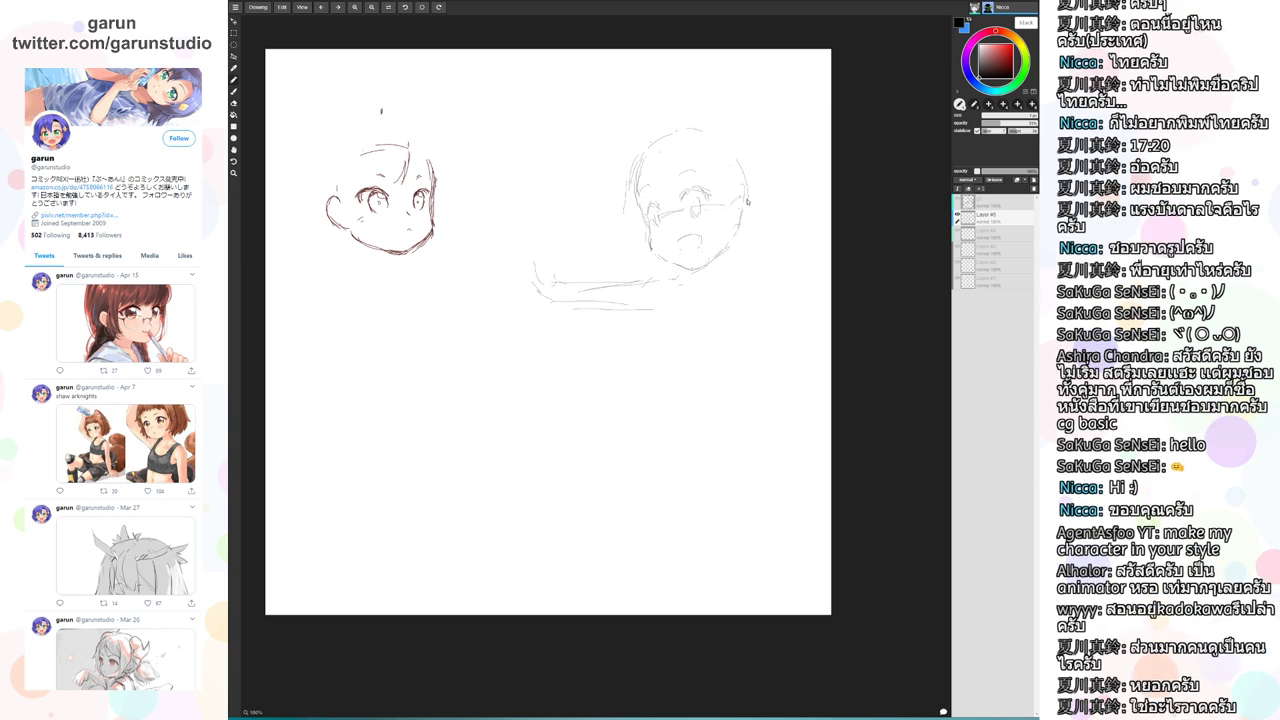
Sketch the hair contour and fringe around the right head and erase the guideline across its eyes
drag(745, 137, 768, 162)
mouse_move(651, 170)
mouse_down()
mouse_move(702, 174)
mouse_move(683, 163)
mouse_move(734, 200)
mouse_move(626, 181)
mouse_move(640, 262)
mouse_up()
mouse_move(706, 114)
mouse_down()
mouse_move(630, 146)
mouse_move(642, 136)
mouse_move(623, 174)
mouse_up()
drag(699, 117, 758, 150)
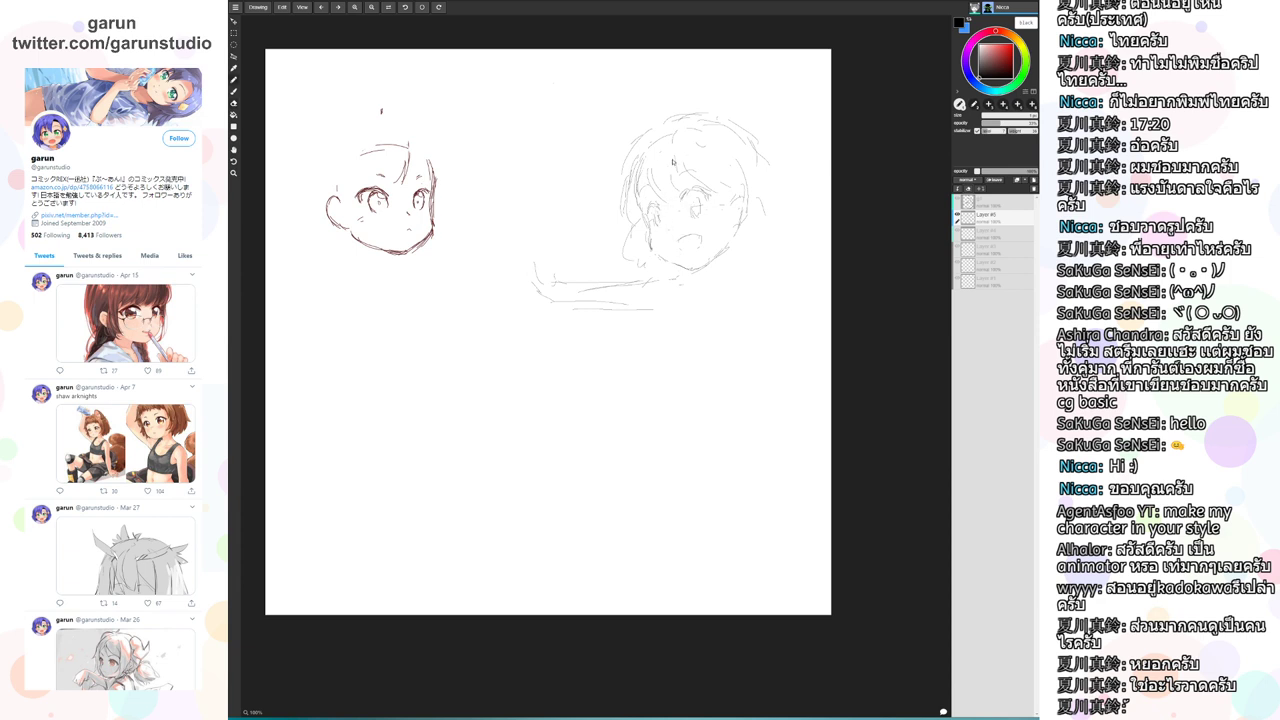
key(e)
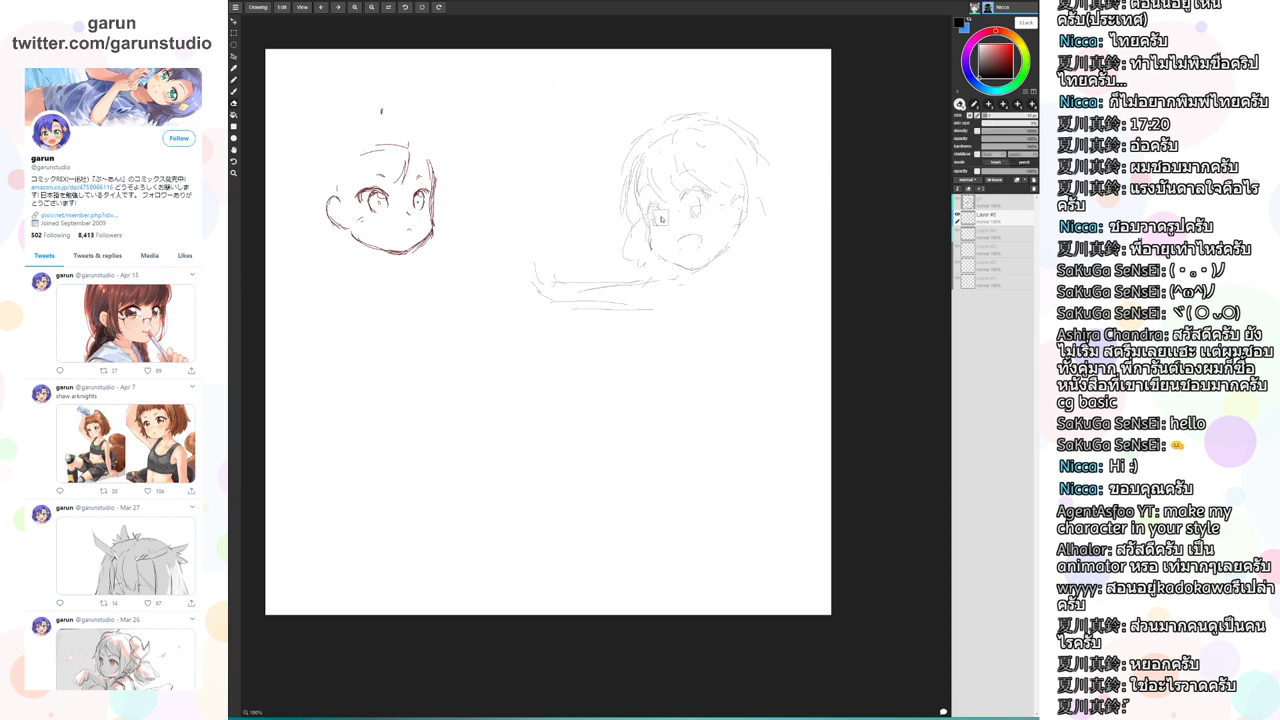
key(p)
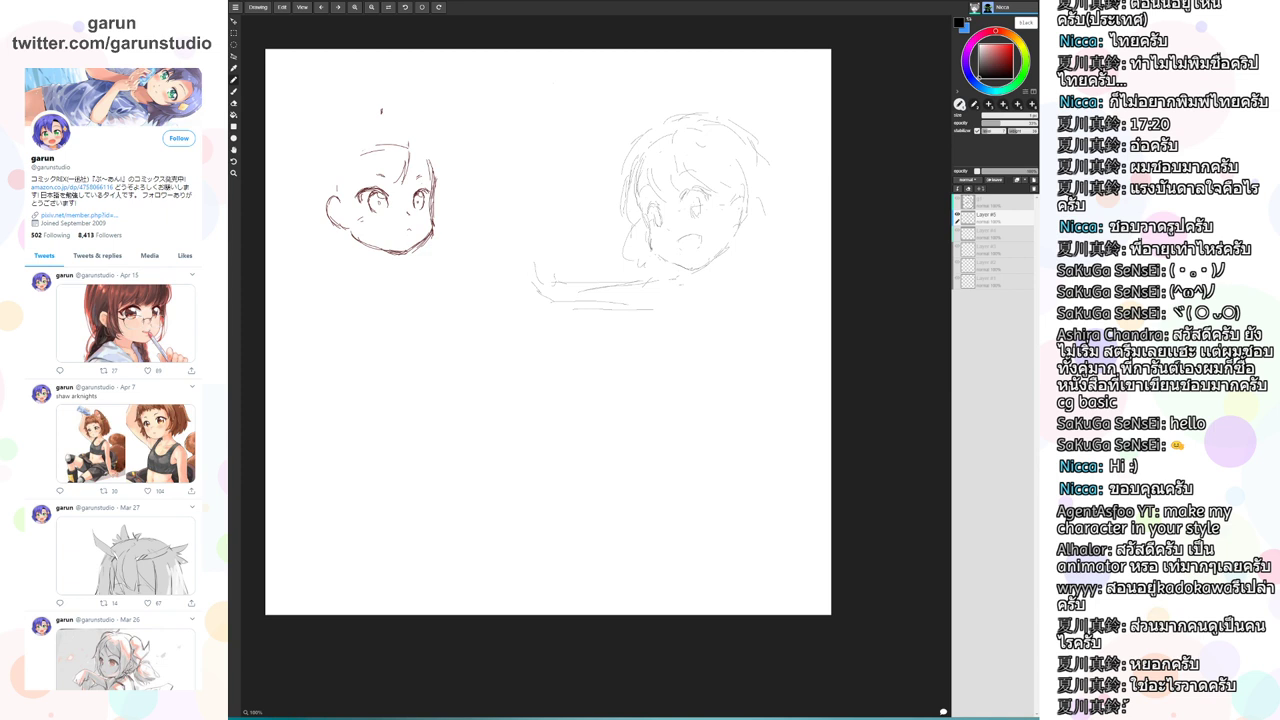
Add fringe strands and side hair strokes to the left head
mouse_move(410, 138)
mouse_down()
mouse_move(418, 176)
mouse_move(393, 186)
mouse_up()
drag(357, 153, 339, 171)
Erase parts of the outstretched arm's lines, and redraw the right head's jaw with an ear
key(e)
mouse_move(577, 289)
mouse_down()
mouse_move(642, 284)
mouse_move(579, 311)
mouse_move(622, 308)
mouse_up()
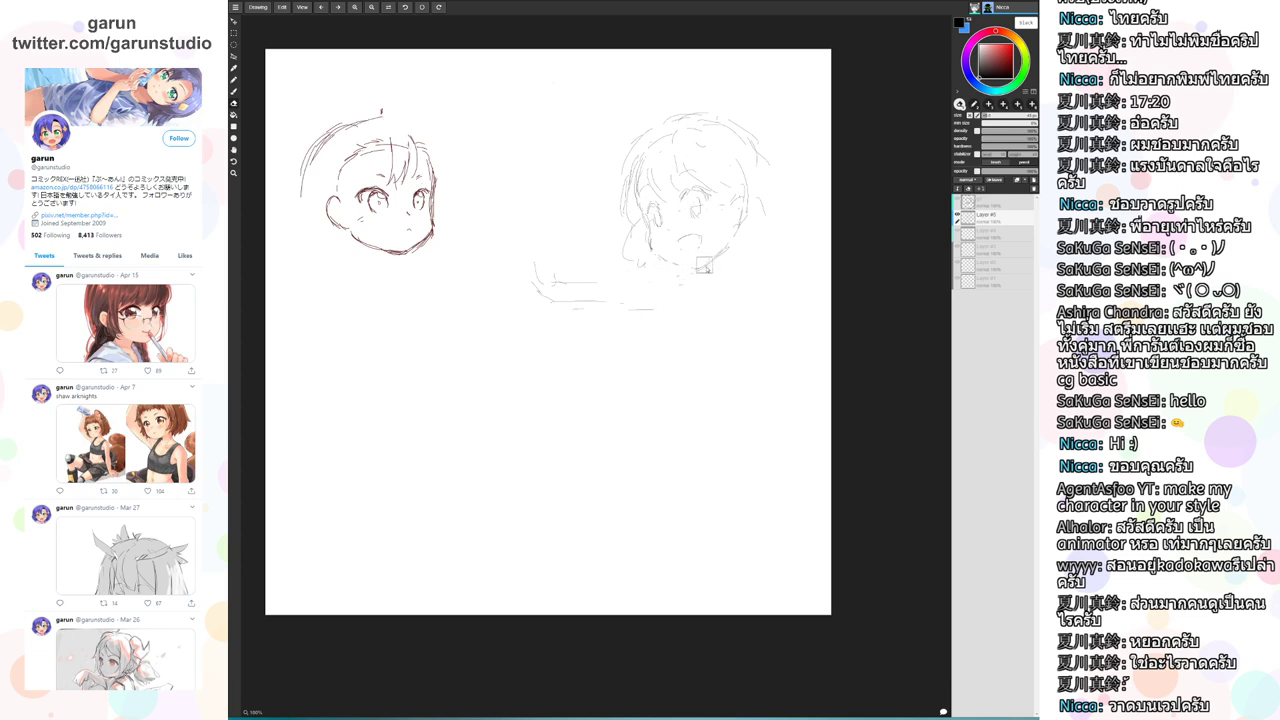
key(b)
mouse_move(660, 261)
mouse_down()
mouse_move(692, 273)
mouse_move(723, 251)
mouse_move(742, 216)
mouse_move(734, 203)
mouse_up()
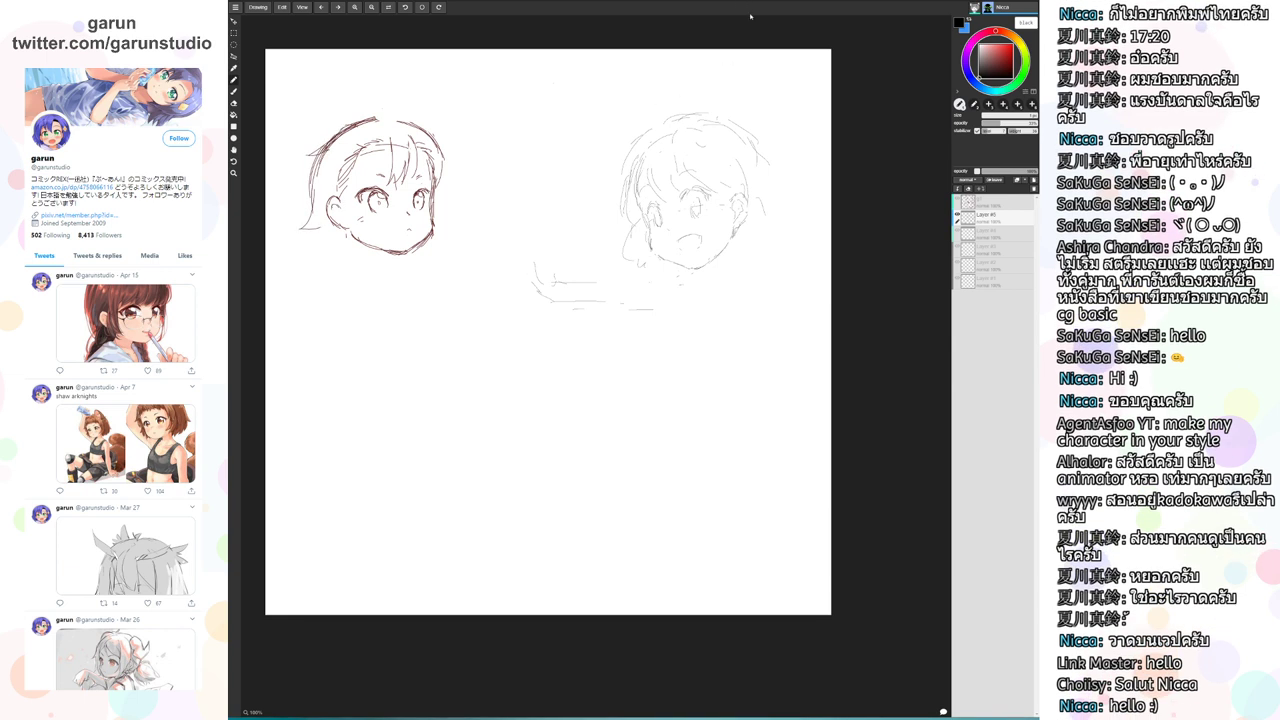
Sketch side hair, a looped ornament and a rounded side bun on the right head
drag(633, 158, 617, 207)
mouse_move(727, 160)
mouse_down()
mouse_move(714, 152)
mouse_move(732, 178)
mouse_move(744, 150)
mouse_move(754, 166)
mouse_move(769, 155)
mouse_move(792, 212)
mouse_move(764, 241)
mouse_up()
mouse_move(740, 198)
mouse_down()
mouse_move(740, 248)
mouse_move(764, 247)
mouse_move(793, 207)
mouse_up()
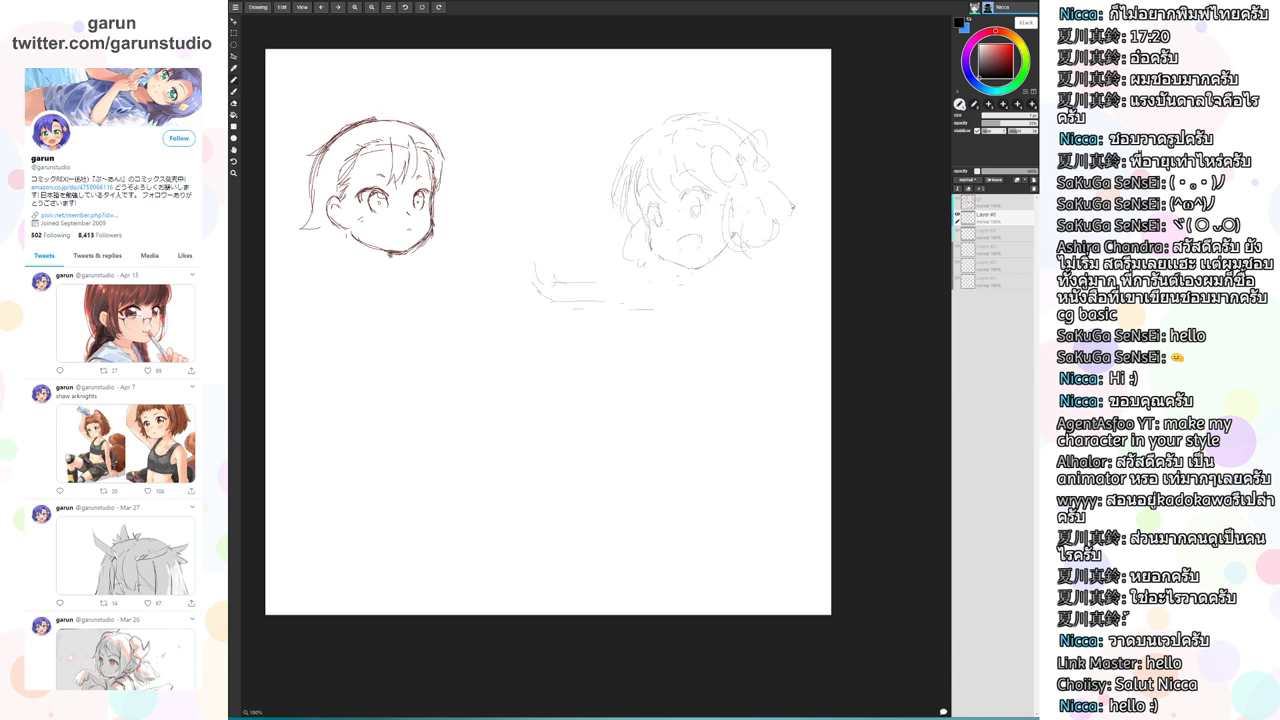
drag(772, 145, 800, 228)
Sketch the collar beneath the right head's chin and the lower hair strands, undoing unwanted strokes
drag(718, 254, 725, 273)
key(ctrl+z)
drag(646, 270, 672, 273)
mouse_move(734, 235)
mouse_down()
mouse_move(708, 262)
mouse_move(717, 280)
mouse_up()
key(ctrl+z)
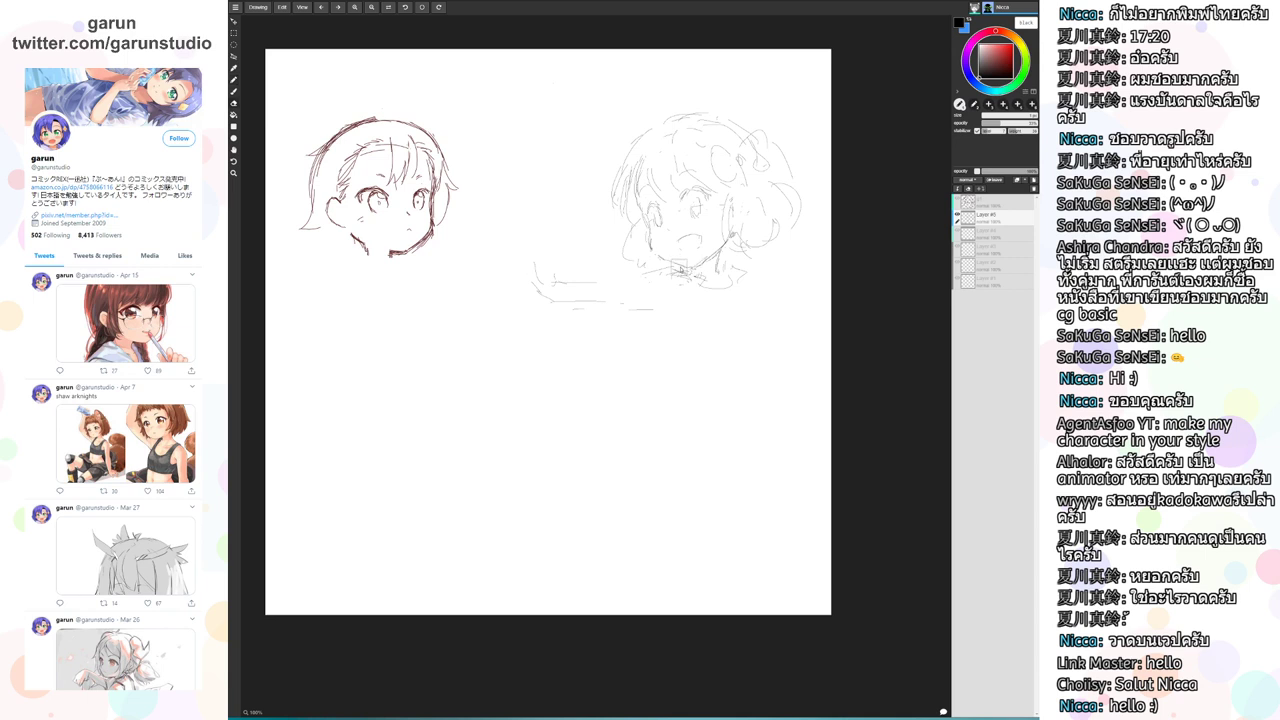
mouse_move(716, 246)
mouse_down()
mouse_move(645, 235)
mouse_move(659, 239)
mouse_move(644, 271)
mouse_up()
key(ctrl+z)
mouse_move(630, 228)
mouse_down()
mouse_move(621, 258)
mouse_move(679, 279)
mouse_up()
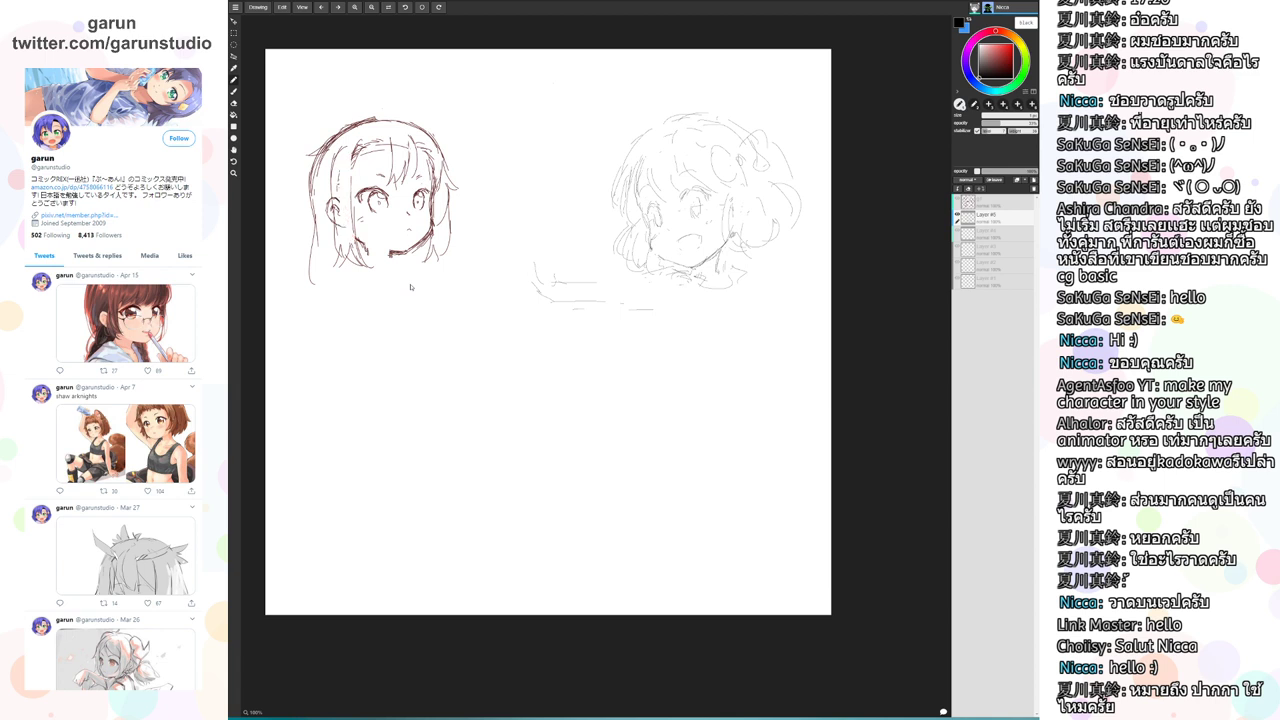
Sketch the right figure's shoulder and the side contours of its torso
mouse_move(654, 268)
mouse_down()
mouse_move(570, 283)
mouse_move(599, 290)
mouse_move(610, 274)
mouse_move(625, 287)
mouse_move(618, 313)
mouse_move(621, 282)
mouse_move(665, 275)
mouse_up()
drag(742, 278, 741, 347)
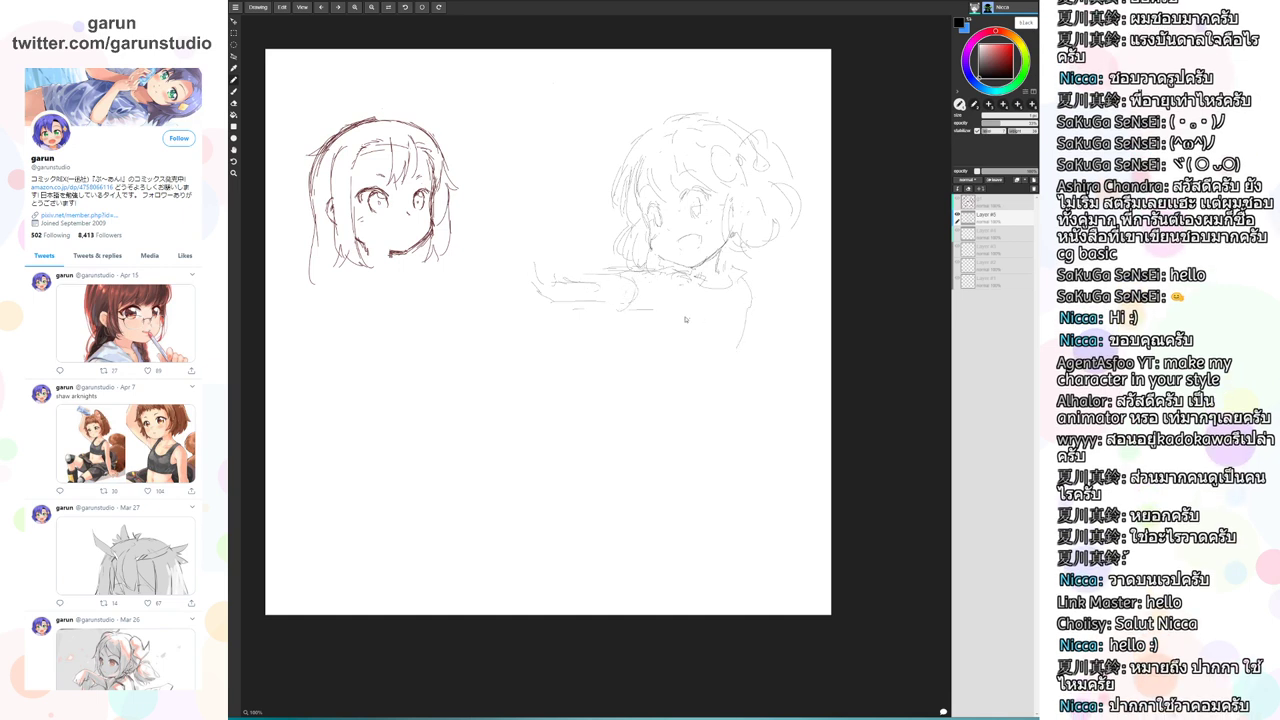
drag(658, 302, 657, 334)
Erase the right figure's collar and torso lines, adjusting the eraser size to remove the remains
key(e)
drag(702, 284, 666, 287)
mouse_move(697, 303)
mouse_down()
mouse_move(732, 364)
mouse_move(752, 308)
mouse_move(742, 271)
mouse_move(691, 282)
mouse_up()
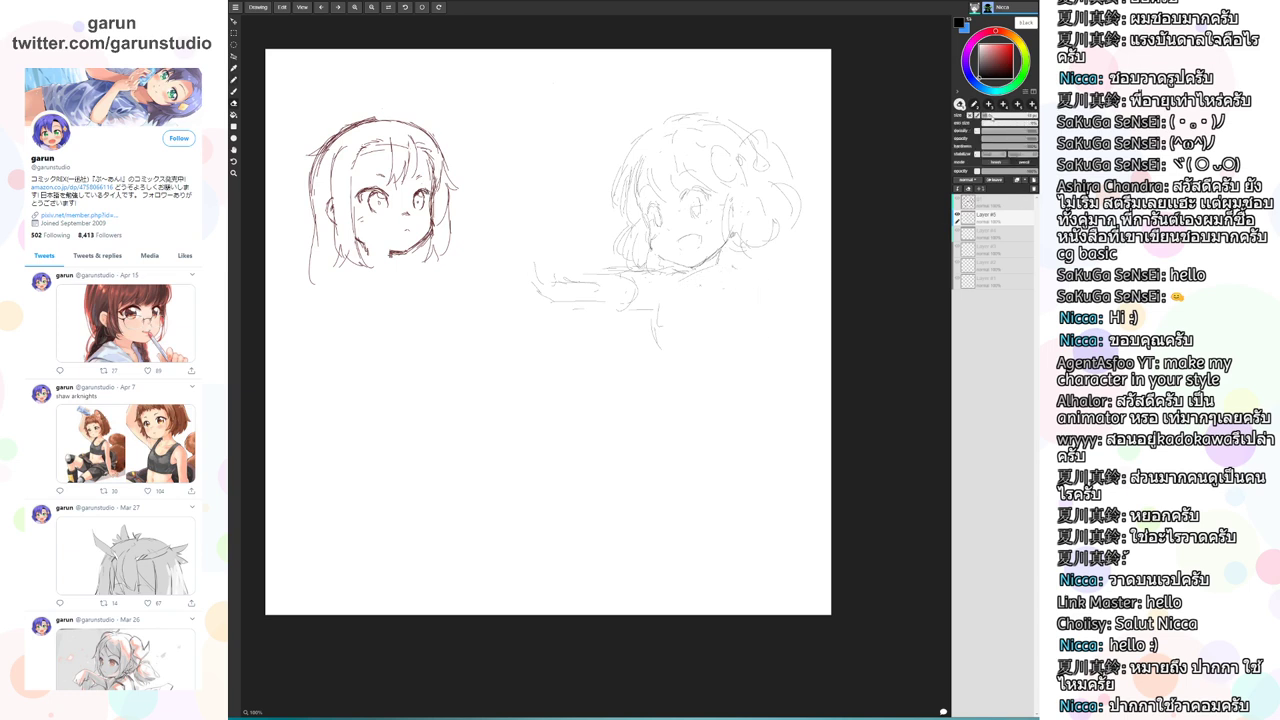
drag(989, 116, 995, 117)
drag(679, 290, 656, 358)
key(b)
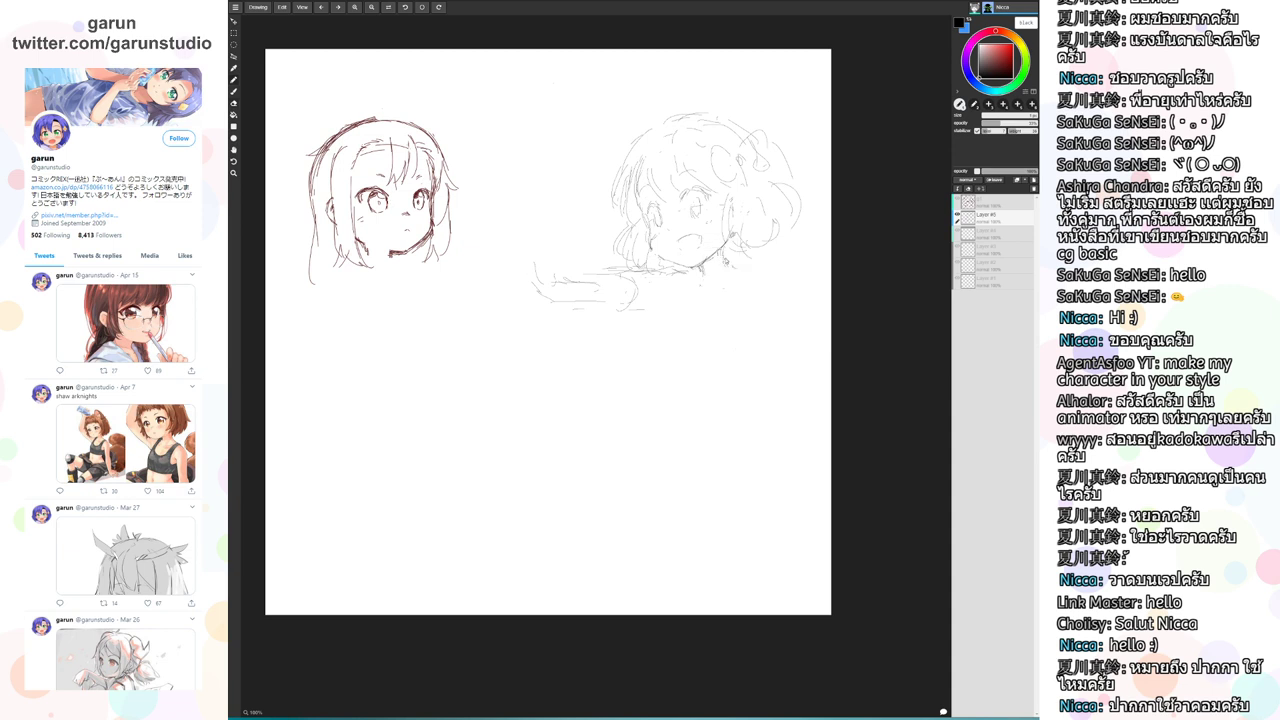
Redraw the right figure's neck and shoulder lines and erase the old outstretched arm
mouse_move(724, 257)
mouse_down()
mouse_move(698, 281)
mouse_move(724, 262)
mouse_move(699, 285)
mouse_move(614, 275)
mouse_move(623, 325)
mouse_move(677, 279)
mouse_move(580, 293)
mouse_move(545, 275)
mouse_up()
key(e)
mouse_move(661, 284)
mouse_down()
mouse_move(604, 293)
mouse_move(657, 286)
mouse_move(657, 307)
mouse_move(675, 308)
mouse_move(658, 289)
mouse_move(668, 292)
mouse_move(649, 320)
mouse_move(697, 456)
mouse_move(732, 283)
mouse_up()
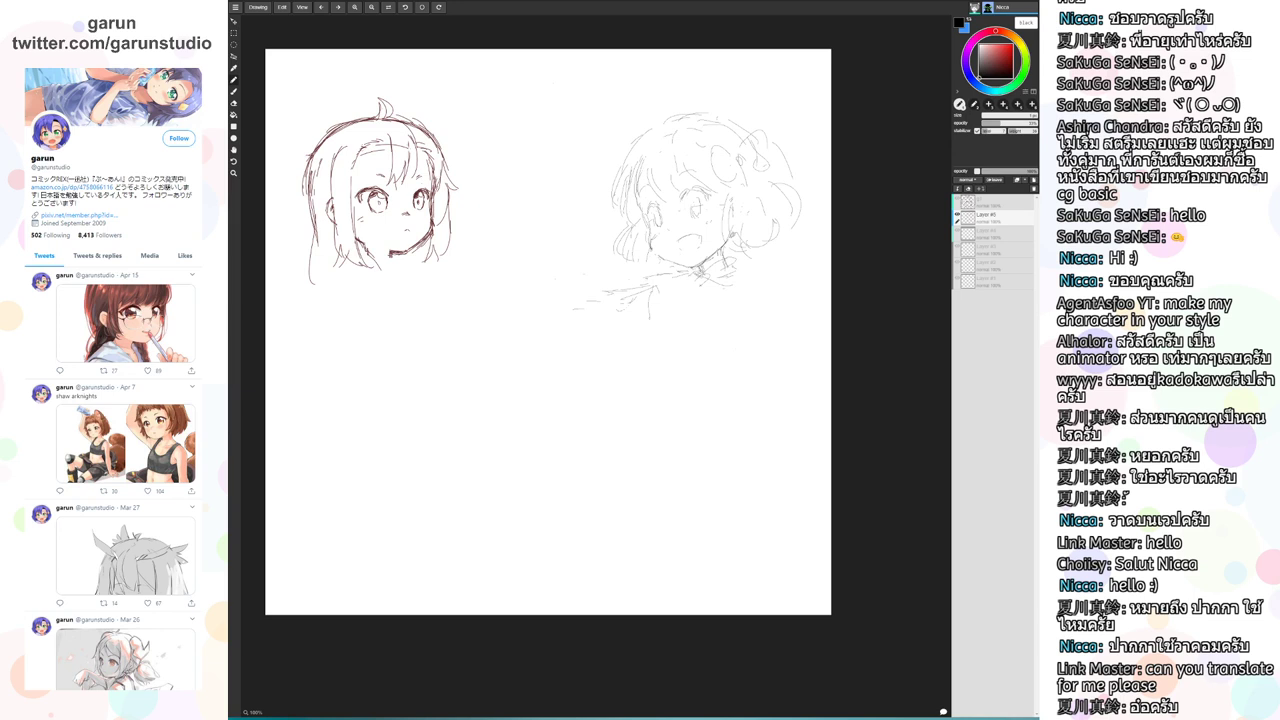
drag(497, 228, 514, 229)
key(ctrl+z)
key(ctrl+z)
key(ctrl+z)
key(ctrl+z)
key(ctrl+z)
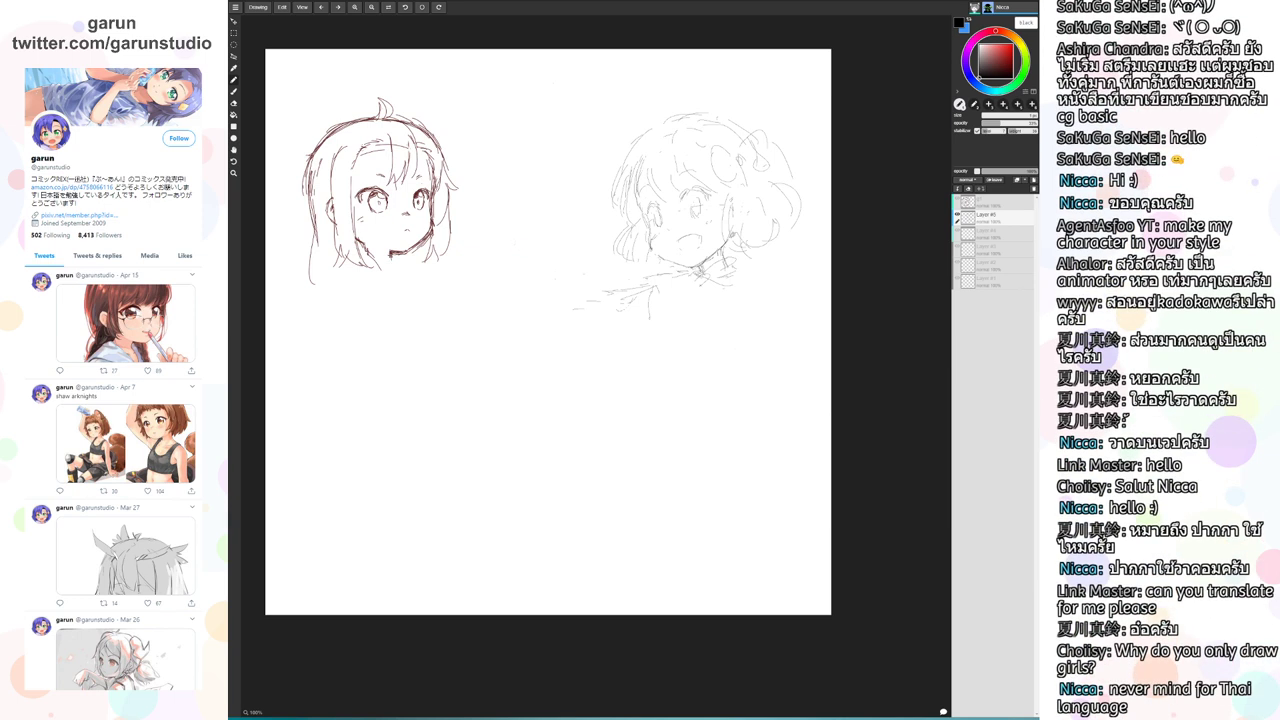
Draw the neck line below the left head and touch up its eye
drag(389, 261, 397, 297)
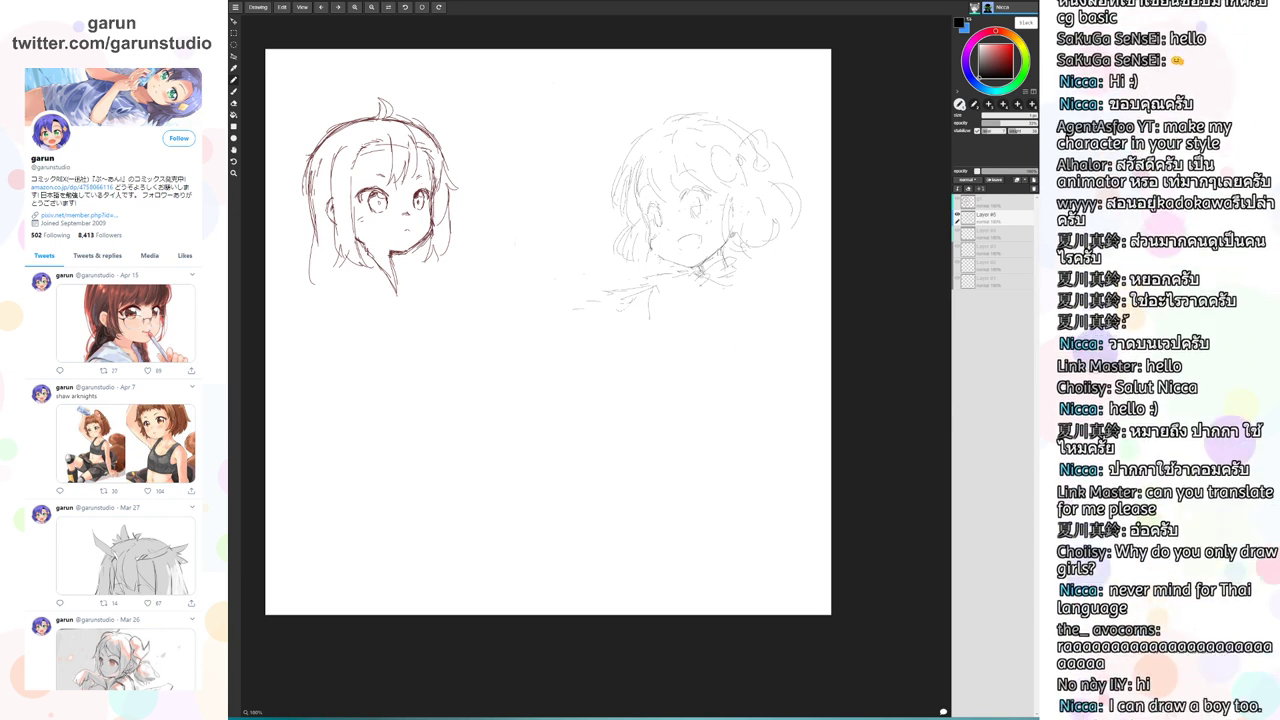
drag(380, 195, 377, 208)
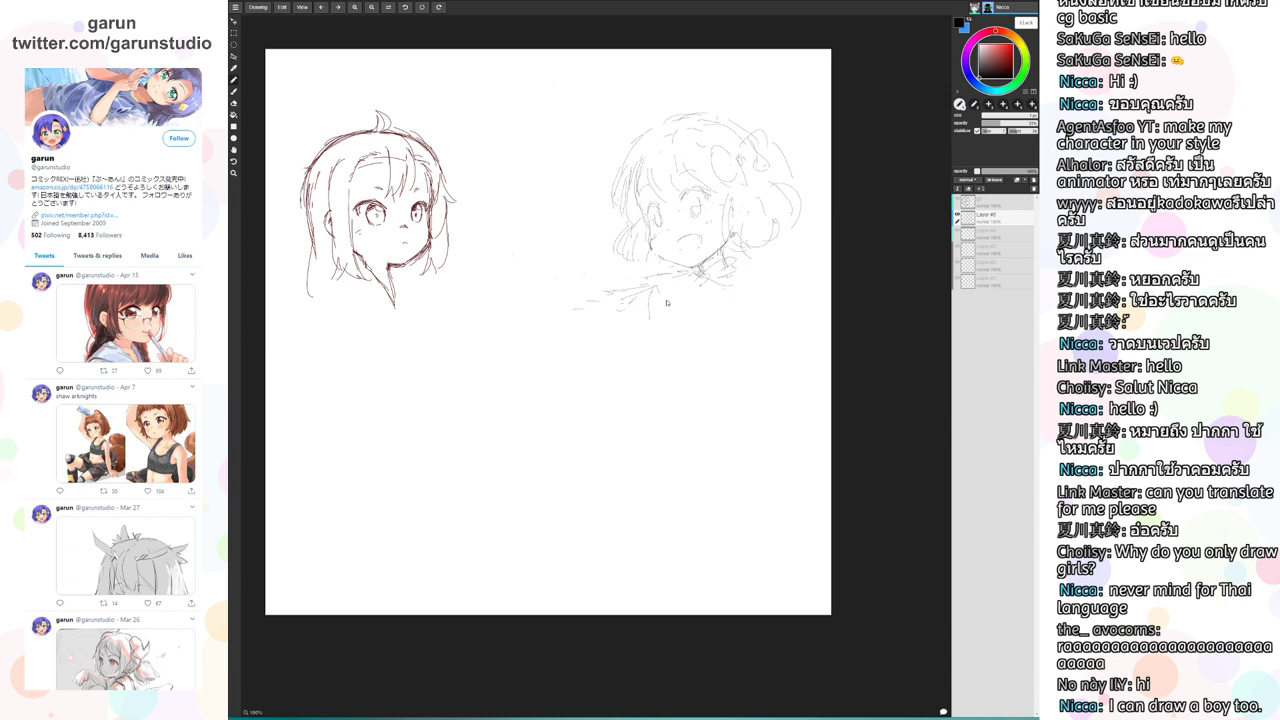
Sketch narrow, tapering lines running down from the right figure's neck
mouse_move(680, 297)
mouse_down()
mouse_move(680, 347)
mouse_move(669, 323)
mouse_move(684, 373)
mouse_move(679, 312)
mouse_move(686, 376)
mouse_up()
key(e)
key(p)
drag(681, 346, 690, 381)
drag(677, 324, 687, 338)
Erase stray lines beside the right figure's neck and redraw the shoulder there under the hair
key(e)
mouse_move(706, 286)
mouse_down()
mouse_move(745, 268)
mouse_move(735, 271)
mouse_up()
key(p)
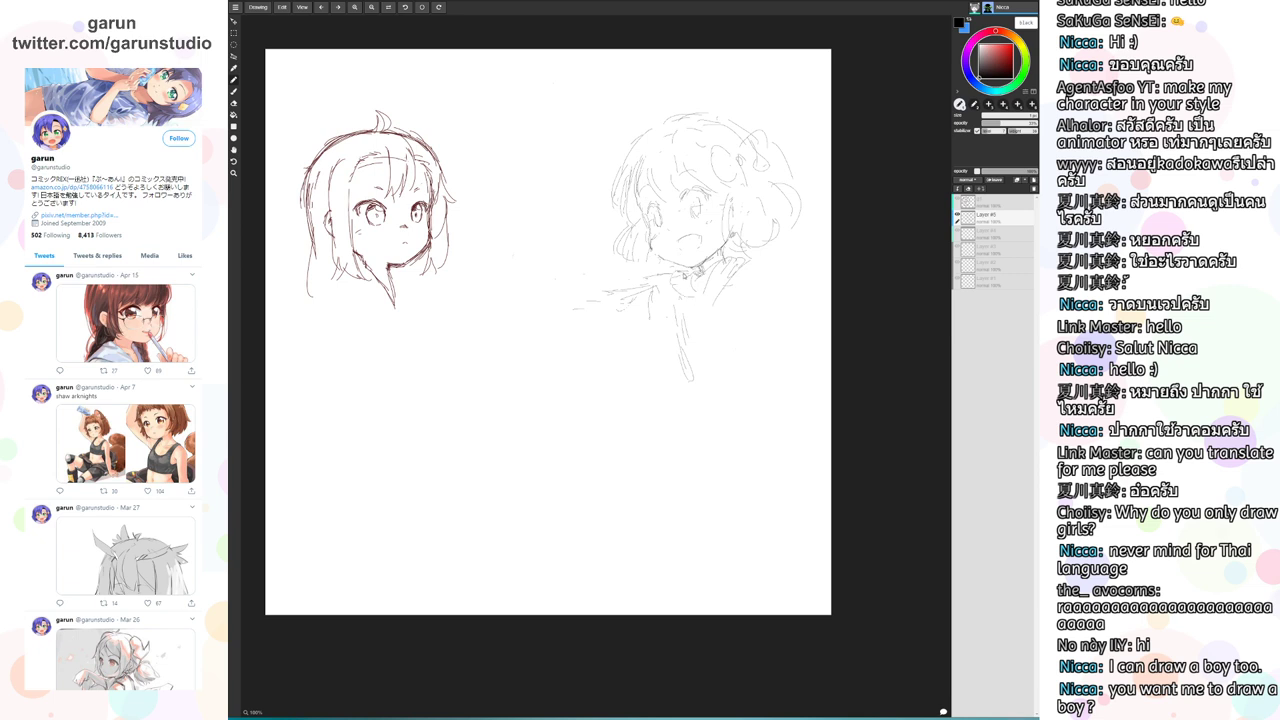
mouse_move(714, 290)
mouse_down()
mouse_move(700, 268)
mouse_move(717, 284)
mouse_move(751, 256)
mouse_up()
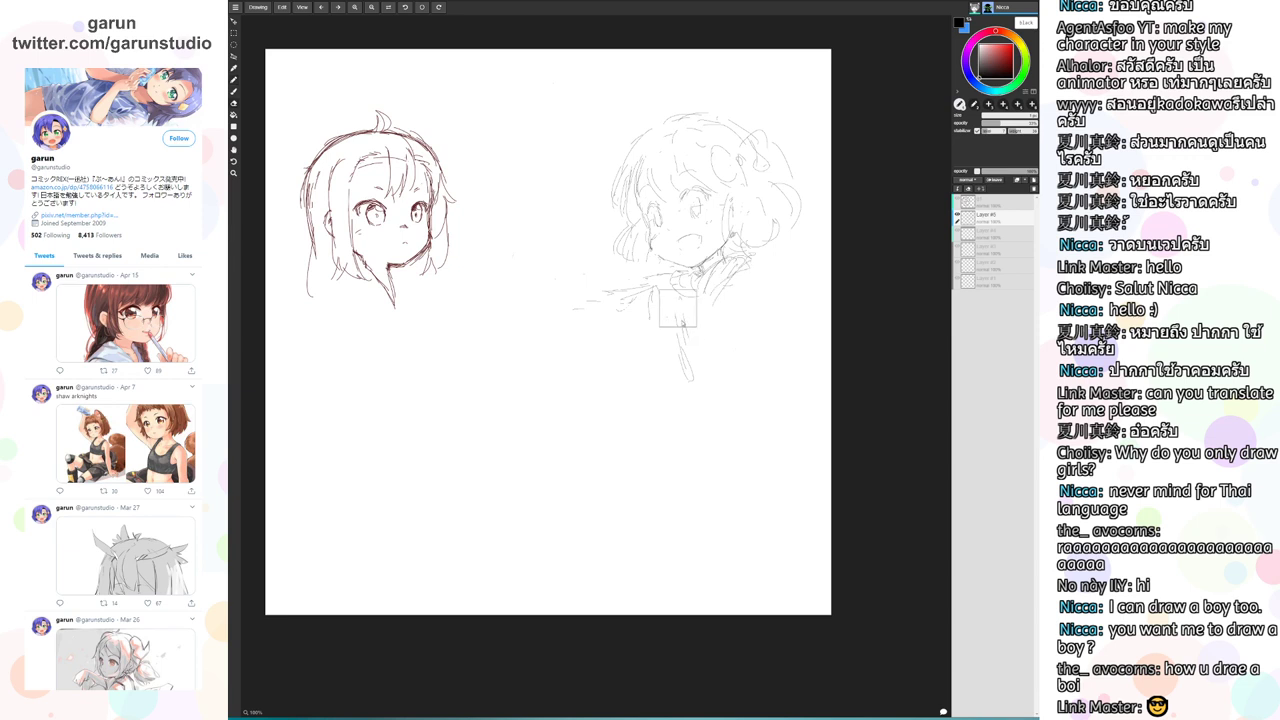
Extend the right figure's torso line downward and outline the sleeve below her near shoulder
mouse_move(666, 306)
mouse_down()
mouse_move(692, 389)
mouse_move(703, 387)
mouse_up()
drag(669, 331, 688, 382)
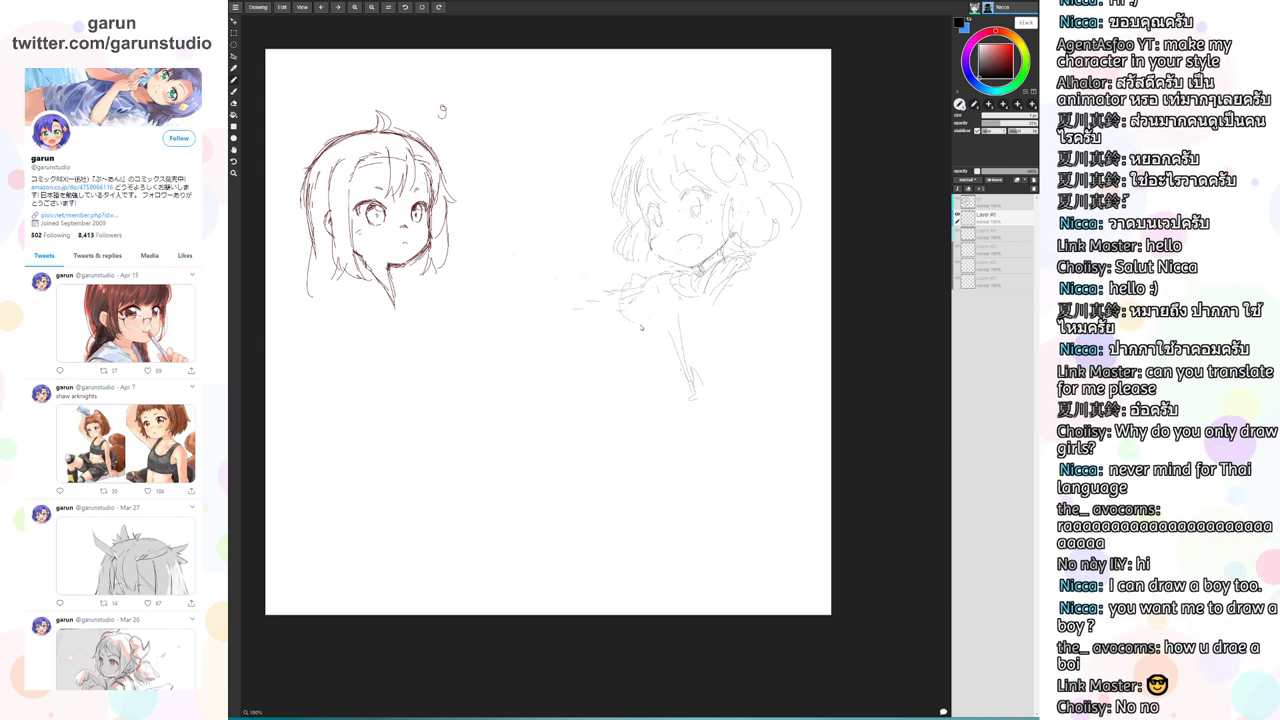
mouse_move(643, 293)
mouse_down()
mouse_move(641, 325)
mouse_move(624, 311)
mouse_move(629, 328)
mouse_up()
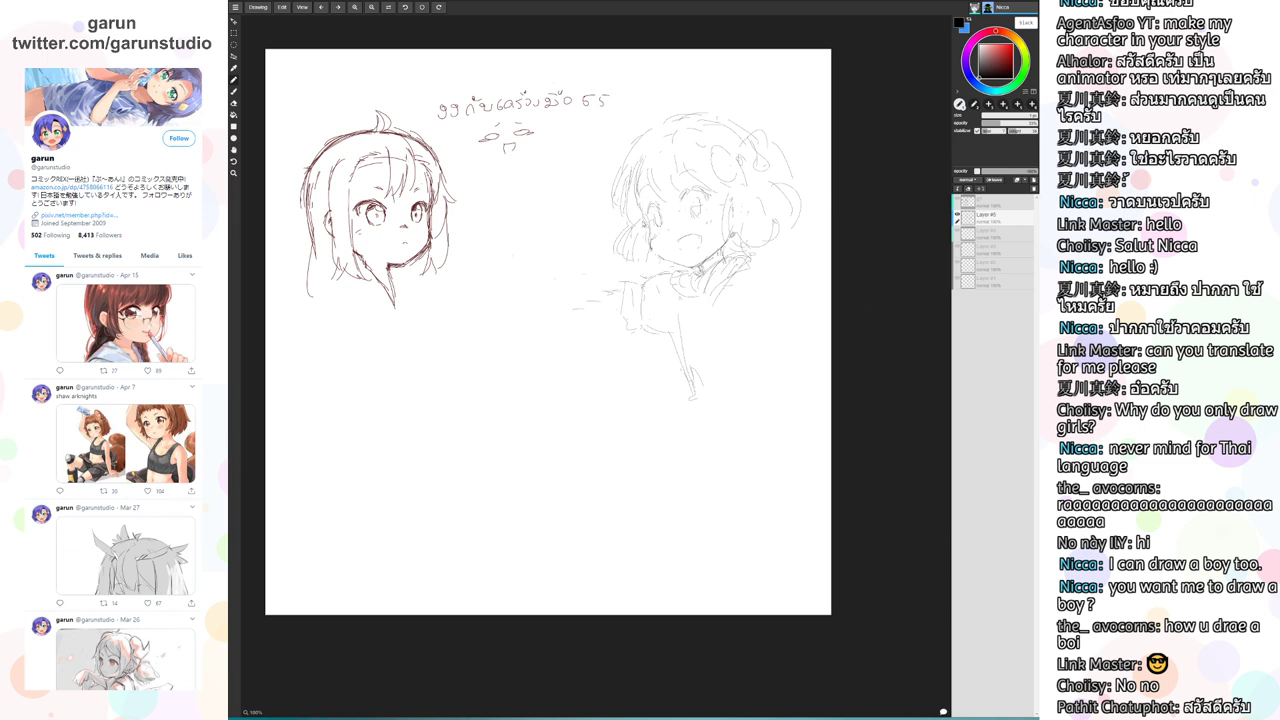
Handwrite a short Thai note between the two figures, erase it, and begin the left figure's collar
mouse_move(521, 186)
mouse_down()
mouse_move(486, 211)
mouse_move(509, 218)
mouse_move(506, 193)
mouse_move(516, 212)
mouse_move(543, 203)
mouse_move(551, 228)
mouse_move(560, 213)
mouse_move(598, 237)
mouse_up()
drag(487, 243, 578, 264)
drag(334, 290, 388, 320)
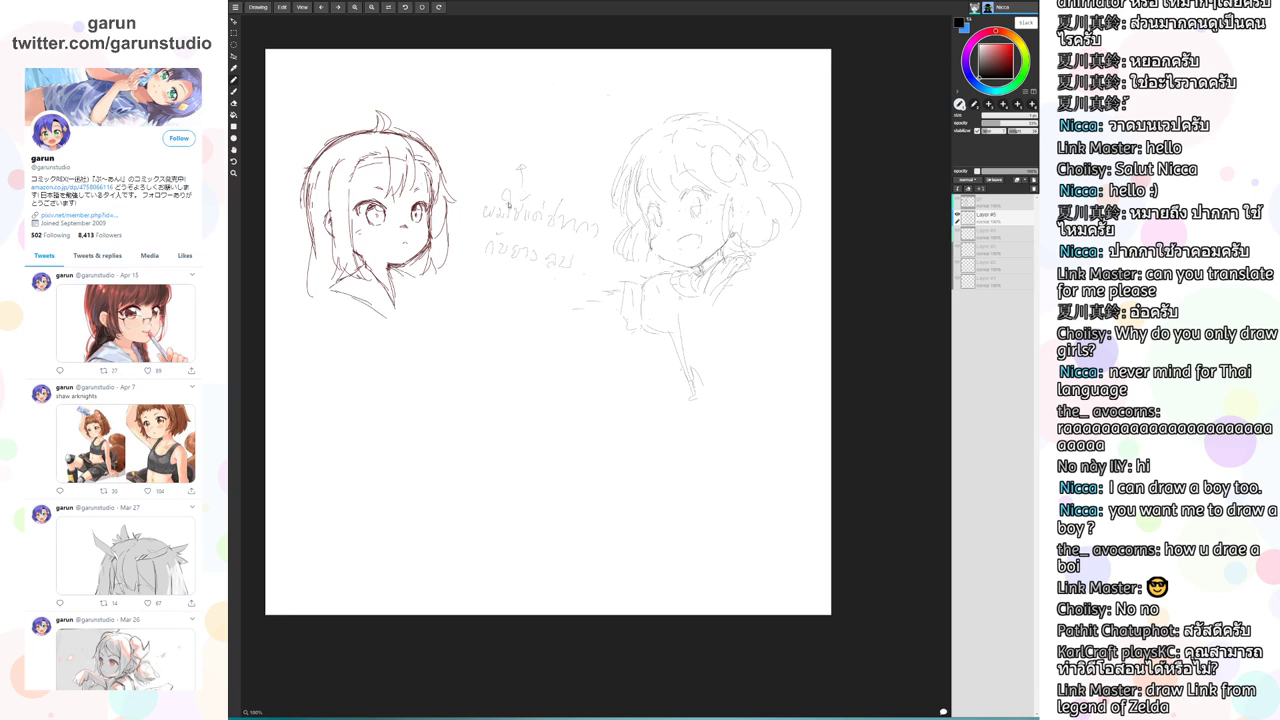
key(e)
mouse_move(510, 199)
mouse_down()
mouse_move(483, 233)
mouse_move(503, 163)
mouse_move(517, 166)
mouse_move(521, 202)
mouse_move(557, 206)
mouse_move(579, 231)
mouse_move(568, 265)
mouse_up()
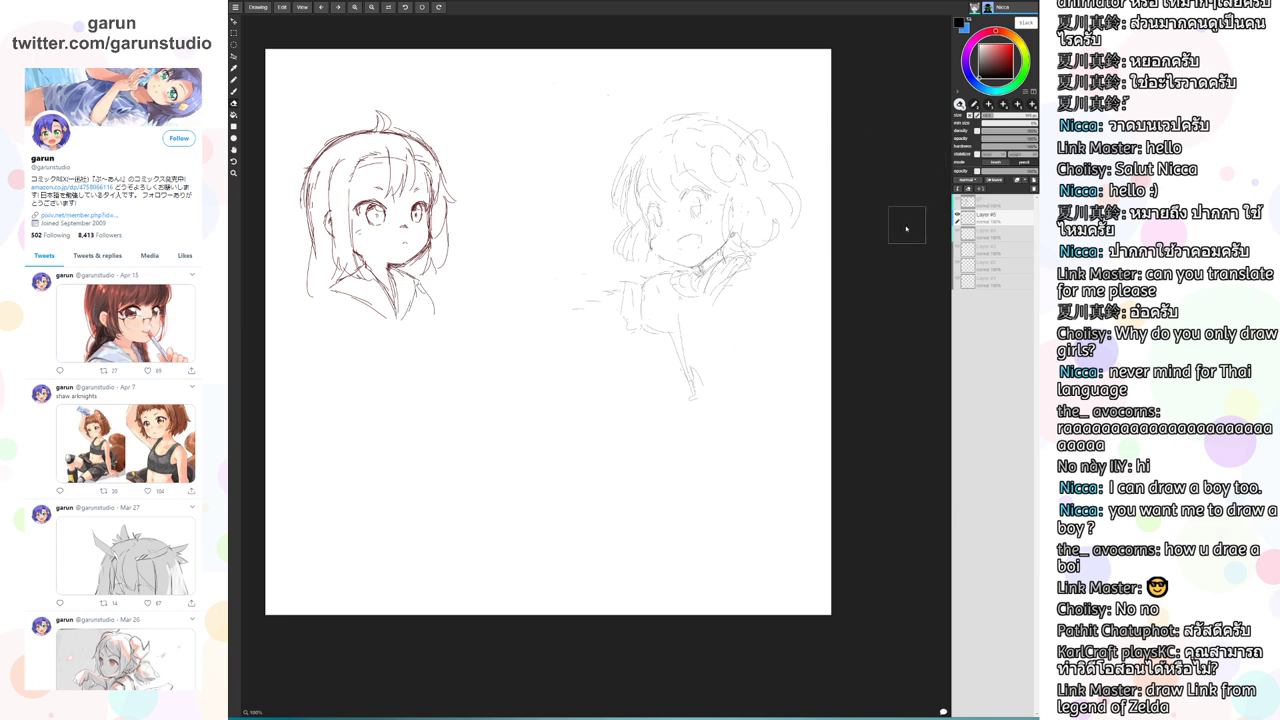
Firm up the right figure's near sleeve and sketch her collar and far shoulder
key(p)
mouse_move(628, 285)
mouse_down()
mouse_move(620, 328)
mouse_move(642, 341)
mouse_up()
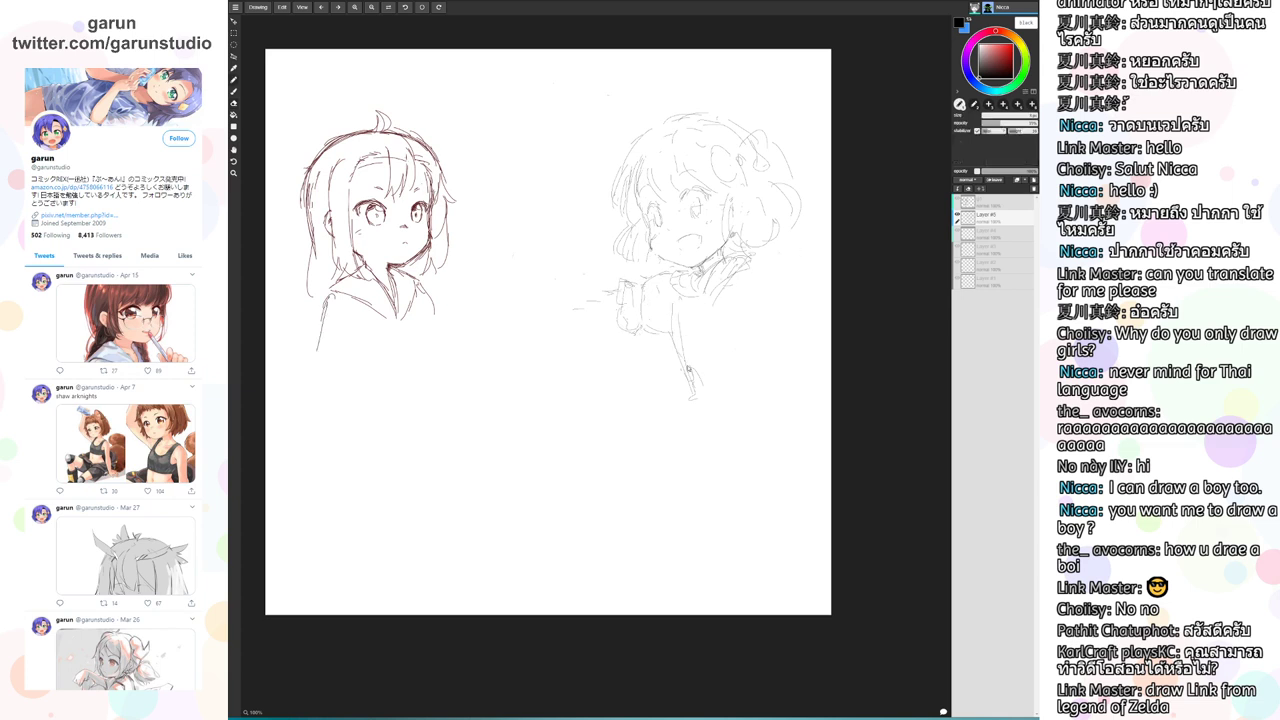
drag(744, 273, 768, 311)
key(e)
drag(676, 284, 709, 284)
key(n)
key(e)
key(n)
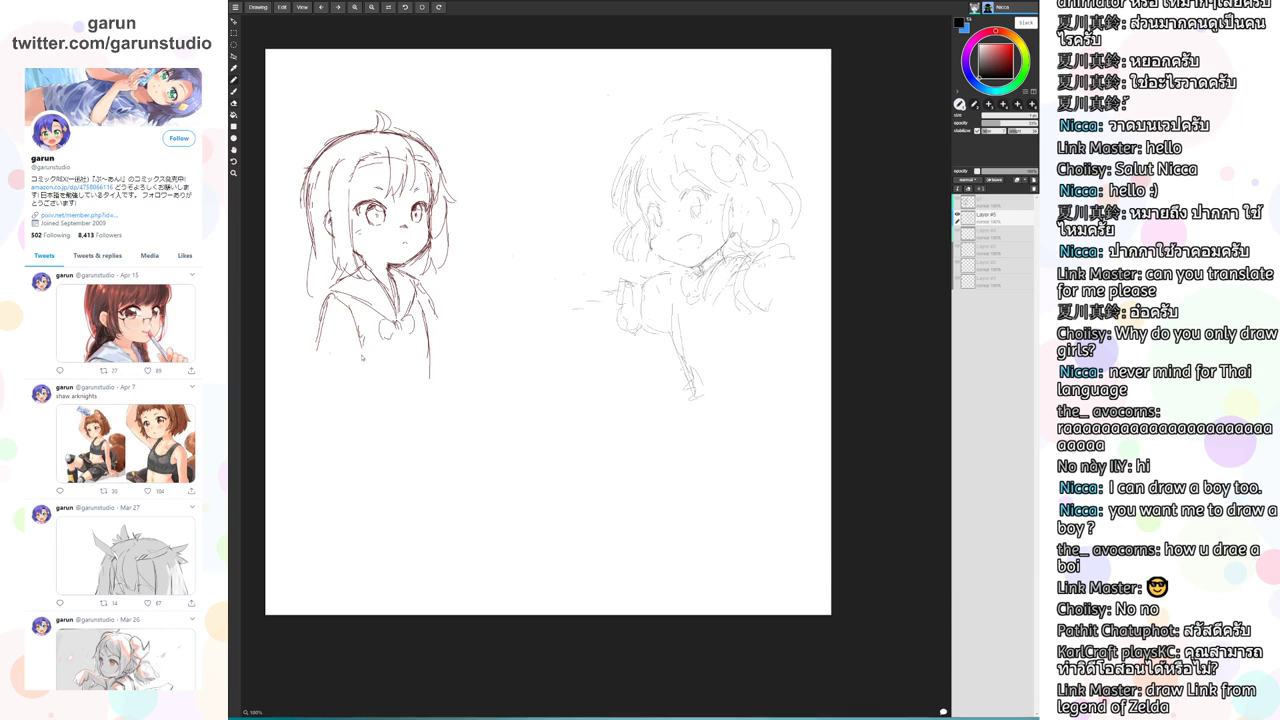
Draw the left figure's long back hair, plus a side braid tied with a ribbon
drag(309, 232, 282, 348)
mouse_move(300, 302)
mouse_down()
mouse_move(272, 358)
mouse_move(296, 357)
mouse_up()
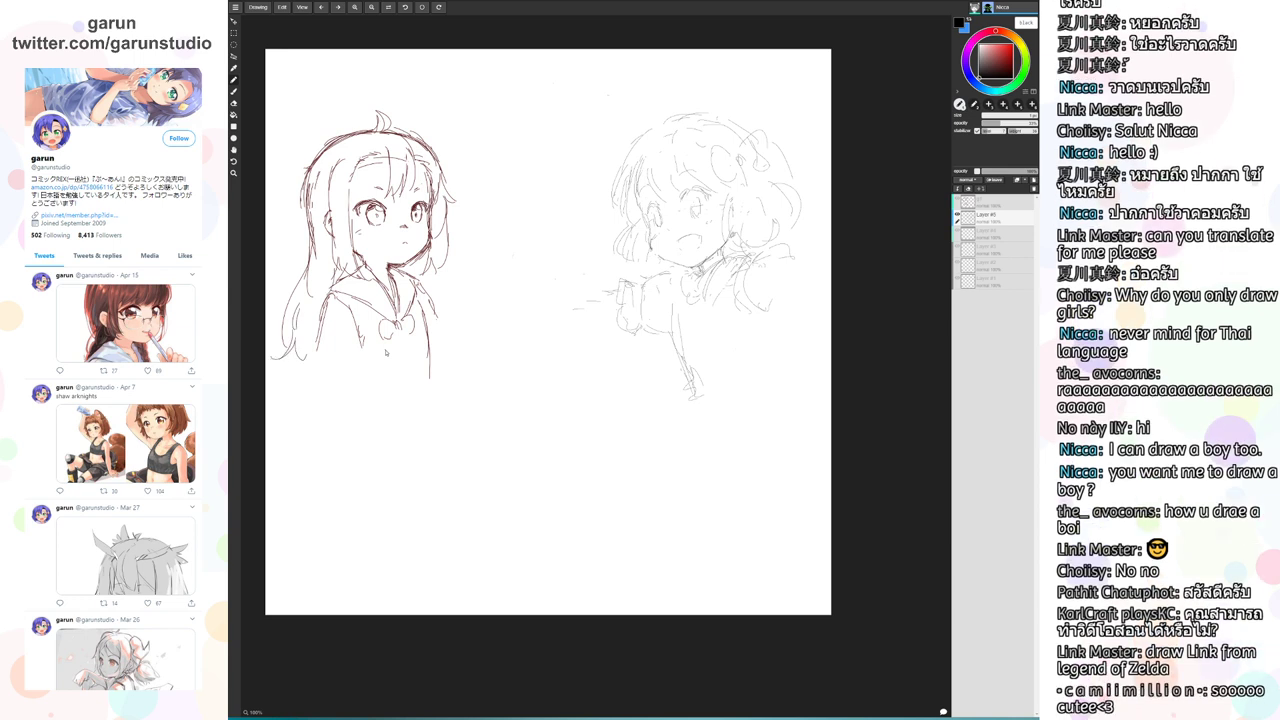
key(ctrl+z)
drag(309, 174, 314, 223)
mouse_move(317, 209)
mouse_down()
mouse_move(309, 235)
mouse_move(279, 249)
mouse_move(289, 263)
mouse_up()
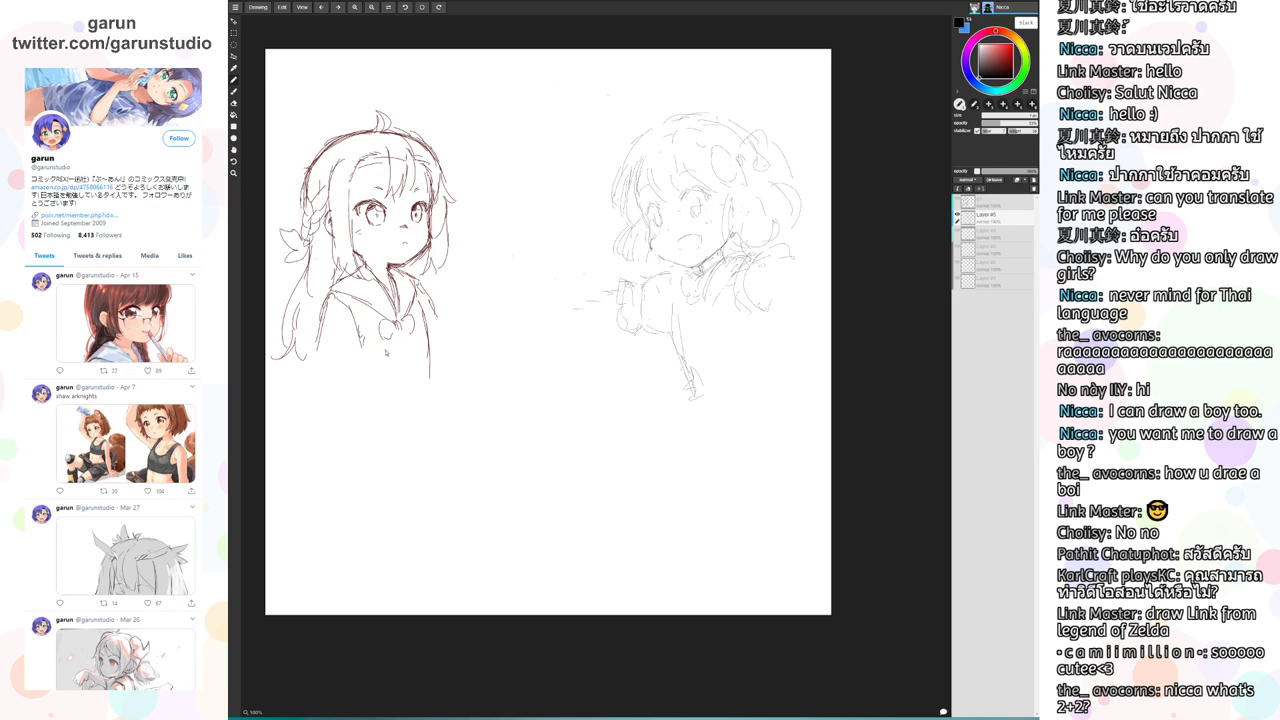
drag(427, 251, 421, 273)
key(ctrl+z)
key(ctrl+z)
key(ctrl+z)
key(ctrl+z)
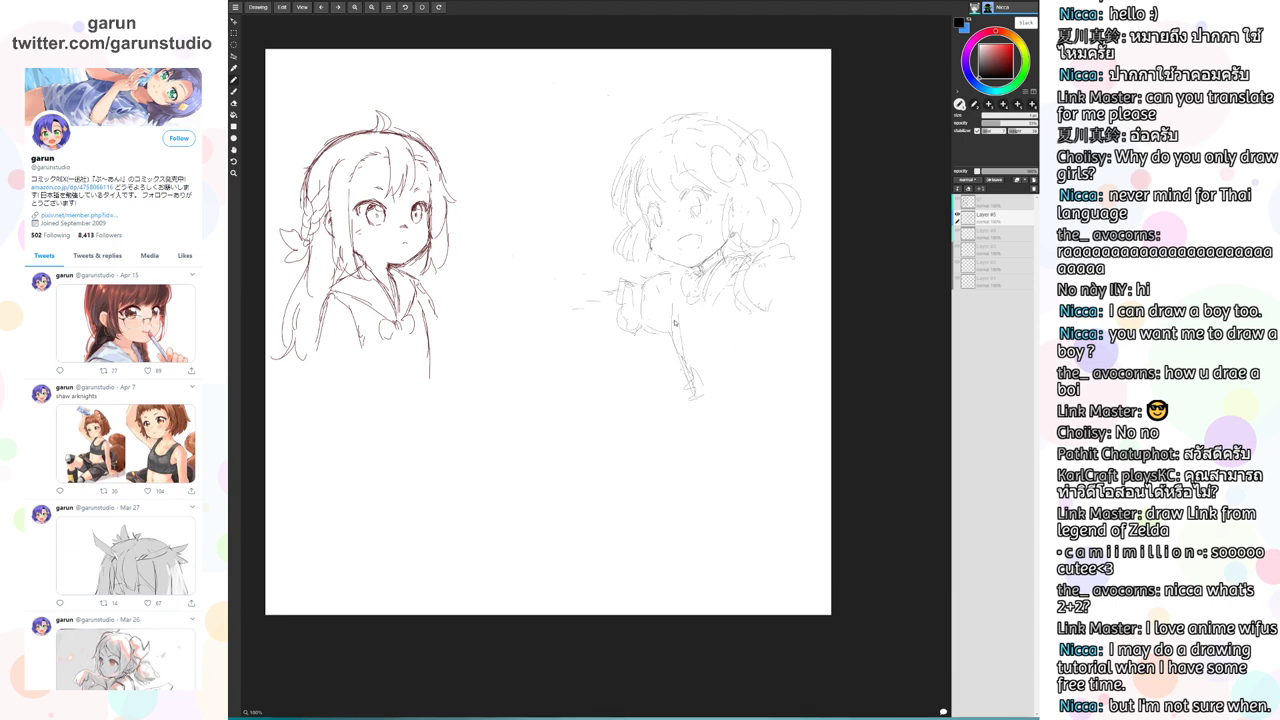
Rework the right figure's torso line, add a curved shirt hem, and clean up her far shoulder
key(e)
mouse_move(670, 318)
mouse_down()
mouse_move(690, 370)
mouse_move(708, 324)
mouse_move(687, 388)
mouse_up()
key(b)
drag(714, 410, 768, 403)
key(e)
mouse_move(752, 282)
mouse_down()
mouse_move(784, 254)
mouse_move(780, 279)
mouse_move(784, 253)
mouse_move(805, 262)
mouse_up()
drag(750, 311, 780, 319)
key(e)
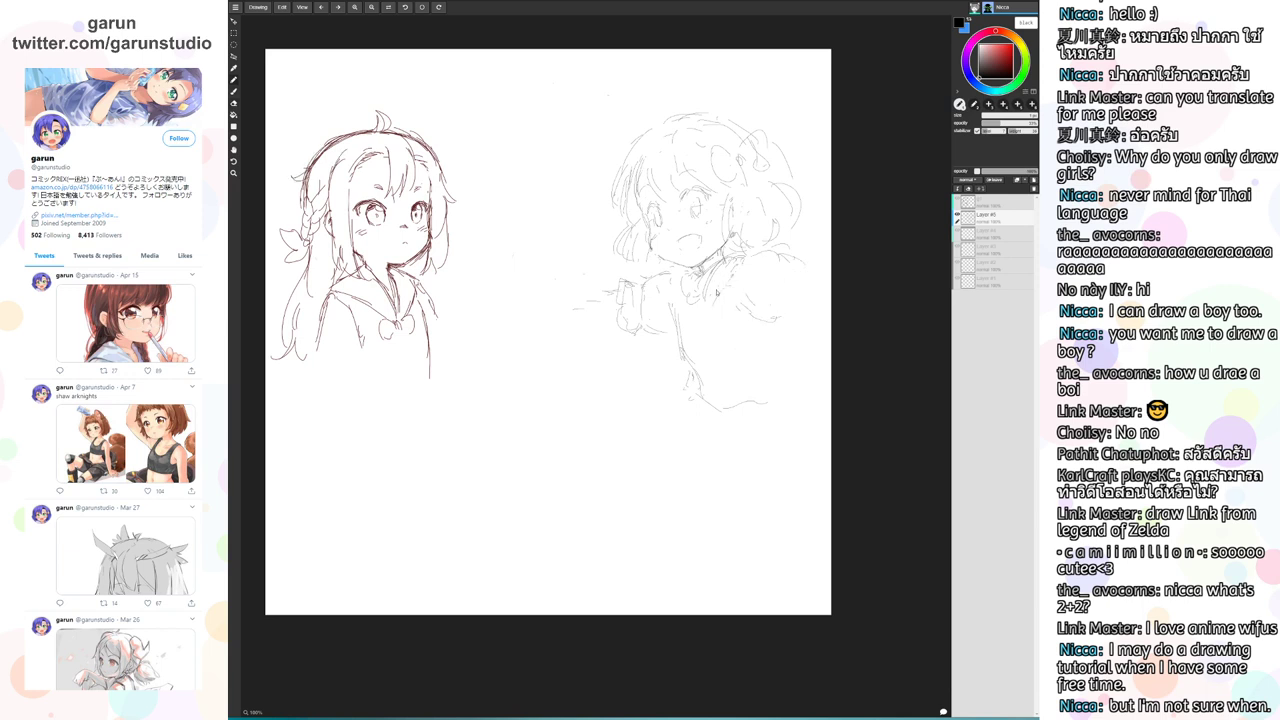
Redraw the right figure's collar and erase the old sleeve and stray lines beside her near shoulder
key(b)
mouse_move(677, 277)
mouse_down()
mouse_move(694, 302)
mouse_move(728, 299)
mouse_move(731, 311)
mouse_up()
mouse_move(575, 305)
mouse_down()
mouse_move(606, 292)
mouse_move(539, 295)
mouse_move(614, 286)
mouse_move(596, 308)
mouse_move(551, 302)
mouse_move(610, 290)
mouse_move(540, 308)
mouse_move(610, 293)
mouse_move(542, 296)
mouse_move(548, 263)
mouse_move(533, 293)
mouse_move(557, 289)
mouse_move(545, 272)
mouse_move(599, 293)
mouse_move(540, 286)
mouse_move(623, 283)
mouse_move(624, 333)
mouse_move(667, 291)
mouse_move(648, 319)
mouse_up()
key(e)
key(b)
key(e)
key(b)
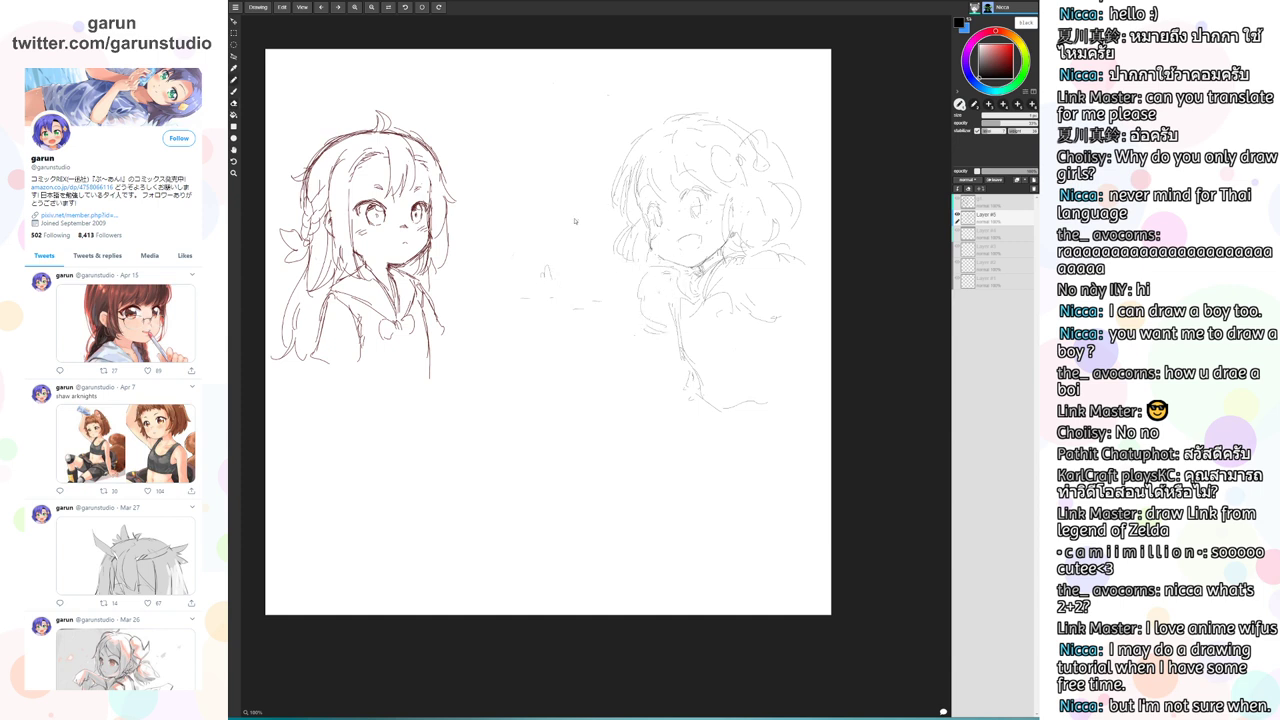
Sketch the right figure's near arm as two long lines raised diagonally outward from the shoulder
mouse_move(554, 204)
mouse_down()
mouse_move(622, 241)
mouse_move(605, 282)
mouse_move(637, 293)
mouse_up()
key(e)
mouse_move(526, 246)
mouse_down()
mouse_move(544, 268)
mouse_move(605, 269)
mouse_move(594, 235)
mouse_up()
key(b)
mouse_move(560, 195)
mouse_down()
mouse_move(632, 249)
mouse_move(629, 288)
mouse_move(620, 278)
mouse_move(632, 292)
mouse_move(616, 250)
mouse_move(646, 261)
mouse_move(636, 290)
mouse_move(657, 273)
mouse_move(638, 299)
mouse_up()
key(e)
key(b)
key(e)
key(b)
key(e)
key(b)
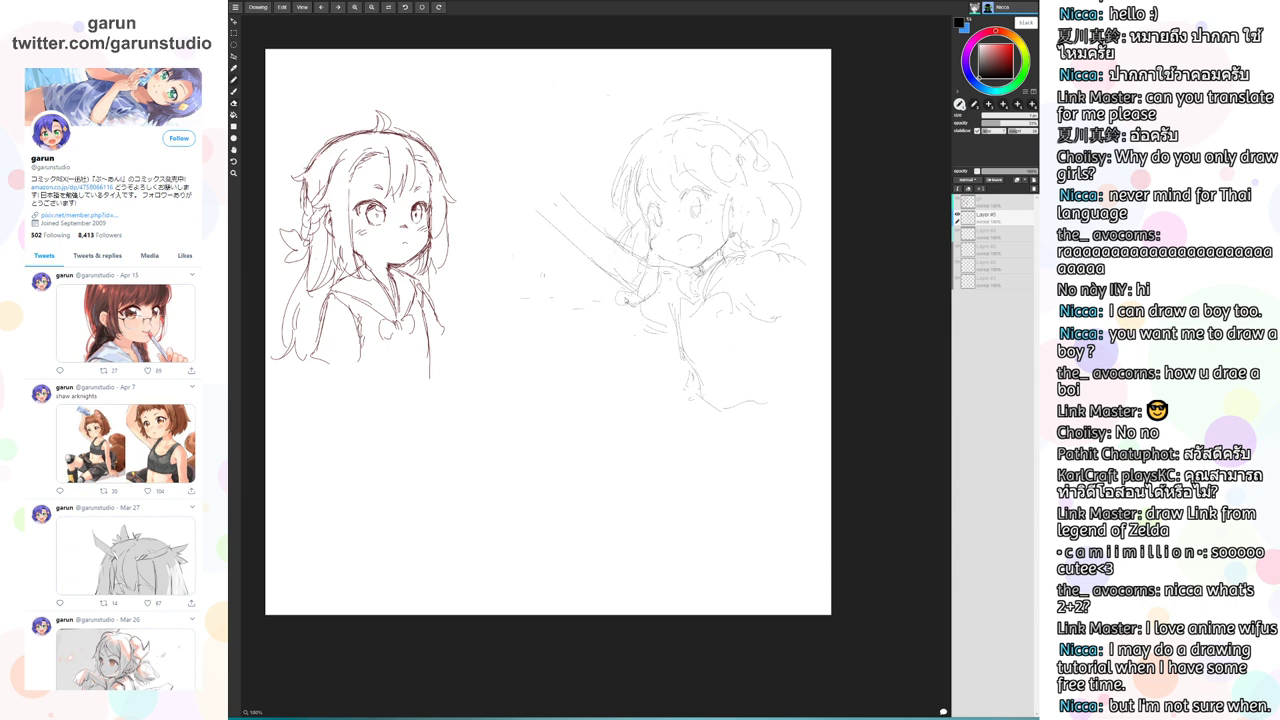
Shape the sleeve at the base of the raised arm and erase rough lines around the neck and far shoulder
key(e)
key(b)
drag(626, 308, 677, 296)
key(e)
key(b)
key(e)
drag(655, 276, 661, 268)
key(b)
key(e)
mouse_move(756, 277)
mouse_down()
mouse_move(796, 264)
mouse_move(784, 264)
mouse_up()
key(b)
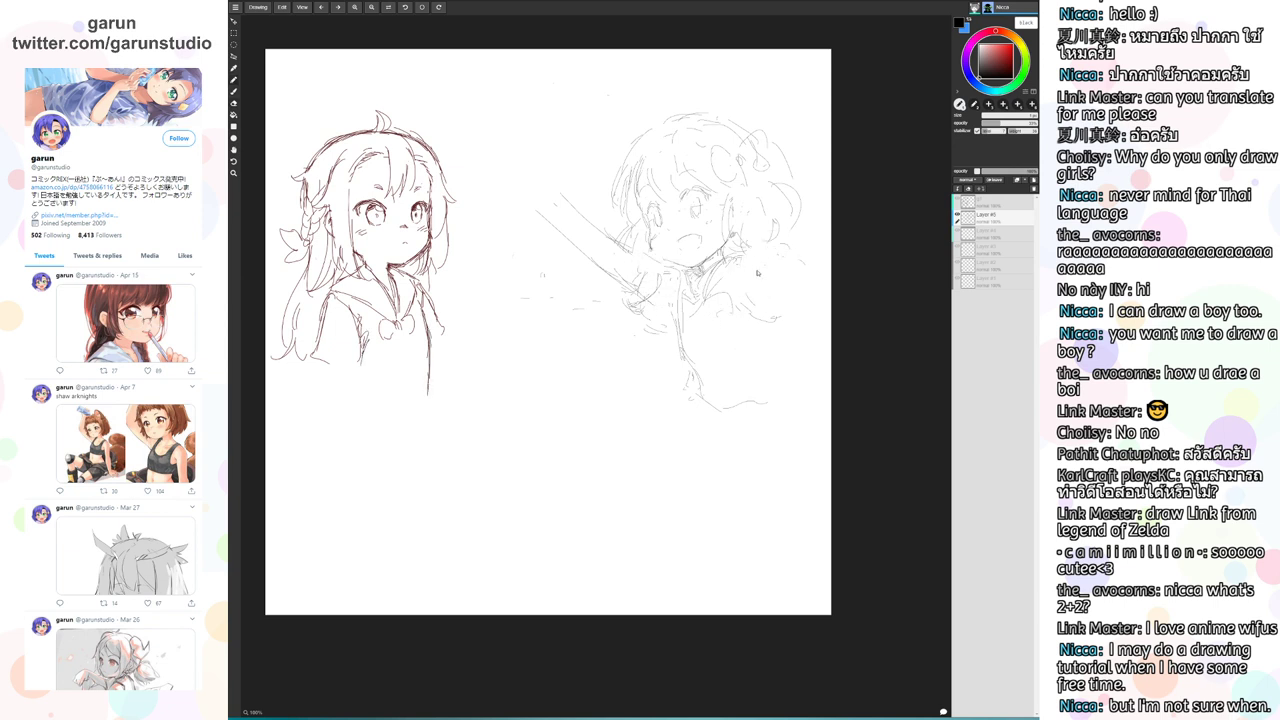
Redraw the right figure's torso side and rounded shirt hem, and tidy the collar with alternating pen and eraser strokes
key(e)
key(b)
mouse_move(680, 330)
mouse_down()
mouse_move(672, 318)
mouse_move(704, 379)
mouse_move(688, 410)
mouse_move(697, 419)
mouse_move(784, 417)
mouse_up()
key(e)
key(b)
key(e)
mouse_move(750, 284)
mouse_down()
mouse_move(776, 326)
mouse_move(779, 314)
mouse_move(720, 276)
mouse_move(734, 258)
mouse_move(739, 271)
mouse_move(705, 298)
mouse_move(733, 279)
mouse_move(723, 254)
mouse_move(733, 270)
mouse_move(710, 258)
mouse_move(704, 292)
mouse_move(695, 280)
mouse_move(682, 295)
mouse_move(718, 311)
mouse_move(732, 279)
mouse_up()
key(b)
key(e)
key(b)
key(e)
key(b)
key(e)
key(b)
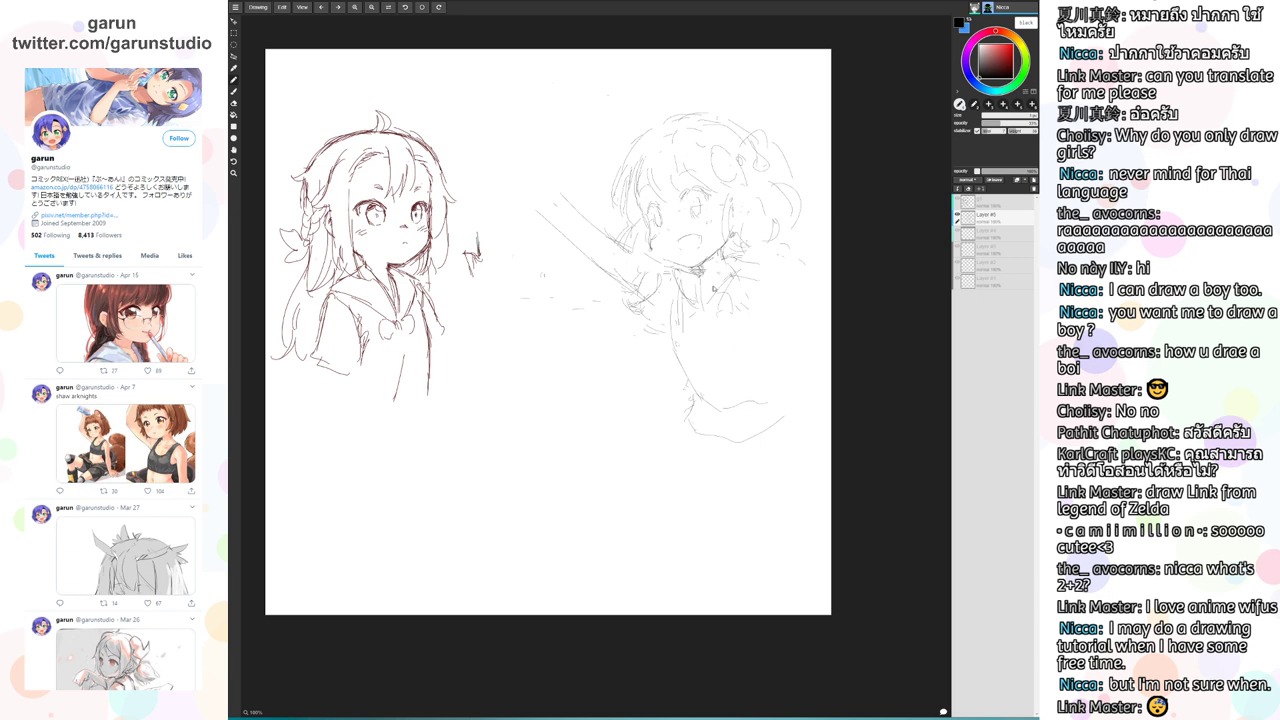
Complete the right figure's raised forearm and sketch an open hand with spread fingers
mouse_move(521, 186)
mouse_down()
mouse_move(573, 244)
mouse_move(612, 256)
mouse_up()
mouse_move(524, 186)
mouse_down()
mouse_move(528, 138)
mouse_move(518, 160)
mouse_move(538, 134)
mouse_move(555, 172)
mouse_move(560, 154)
mouse_move(572, 158)
mouse_move(560, 190)
mouse_up()
mouse_move(543, 108)
mouse_down()
mouse_move(515, 139)
mouse_move(522, 120)
mouse_move(509, 160)
mouse_move(522, 170)
mouse_move(528, 116)
mouse_move(515, 146)
mouse_move(524, 131)
mouse_move(529, 145)
mouse_move(513, 126)
mouse_move(502, 162)
mouse_up()
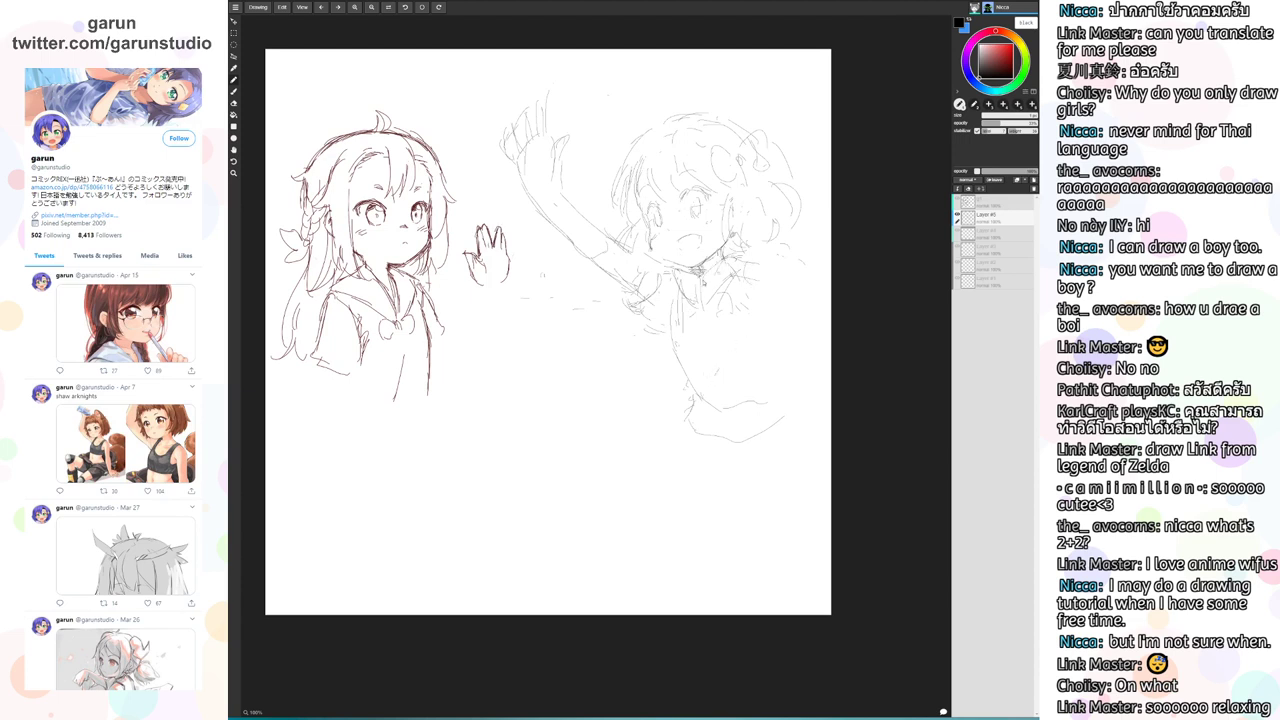
Refine the right figure's collar, draw her puffed far sleeve, and touch up the raised arm's sleeve opening
mouse_move(690, 275)
mouse_down()
mouse_move(694, 309)
mouse_move(700, 288)
mouse_move(721, 301)
mouse_up()
key(e)
key(n)
key(e)
key(n)
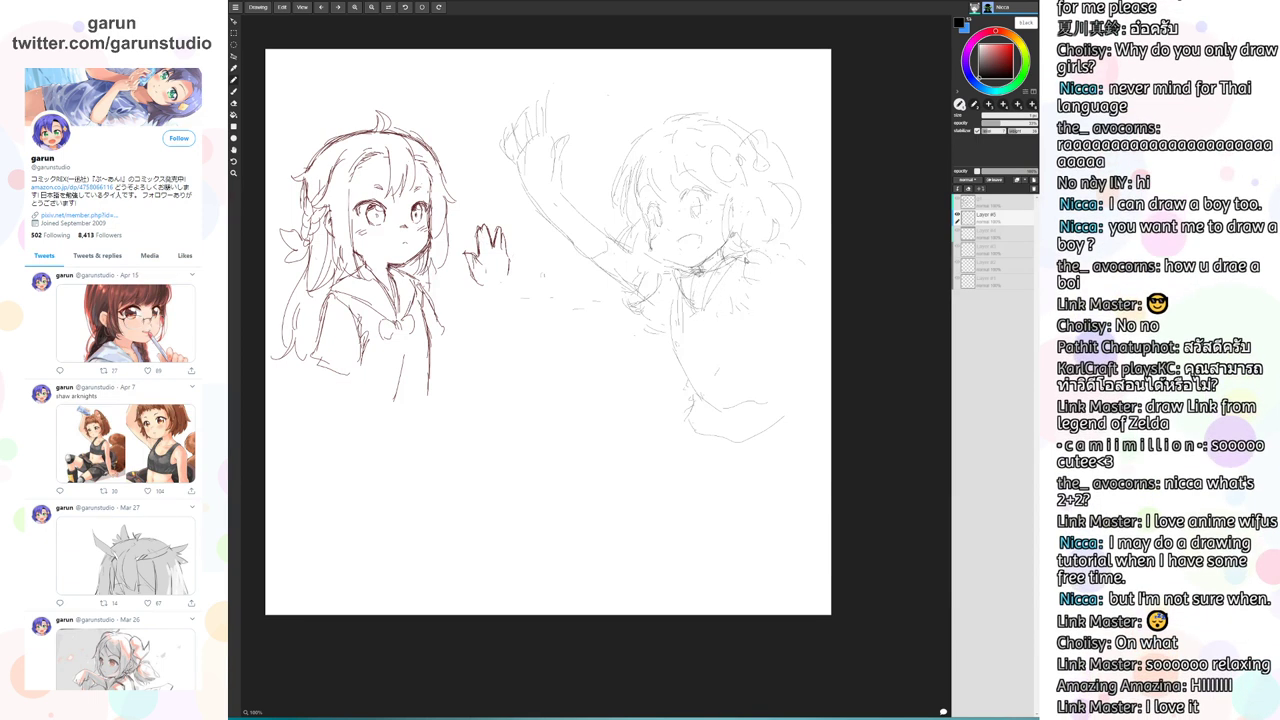
mouse_move(743, 262)
mouse_down()
mouse_move(767, 308)
mouse_move(765, 256)
mouse_move(795, 282)
mouse_move(805, 299)
mouse_move(768, 321)
mouse_up()
drag(627, 247, 652, 268)
Lasso the right figure's raised arm and hand, shift them slightly, and clear the selection
click(235, 57)
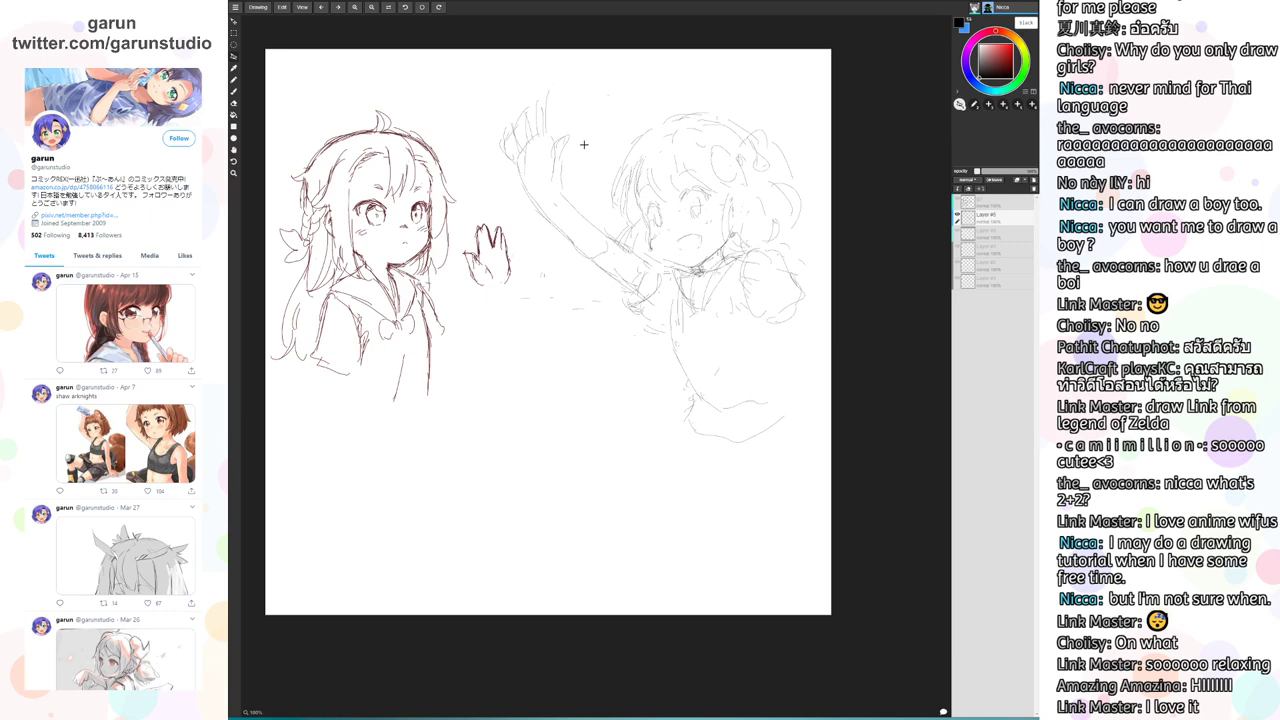
mouse_move(491, 106)
mouse_down()
mouse_move(598, 342)
mouse_move(658, 336)
mouse_move(656, 269)
mouse_move(580, 179)
mouse_move(531, 63)
mouse_up()
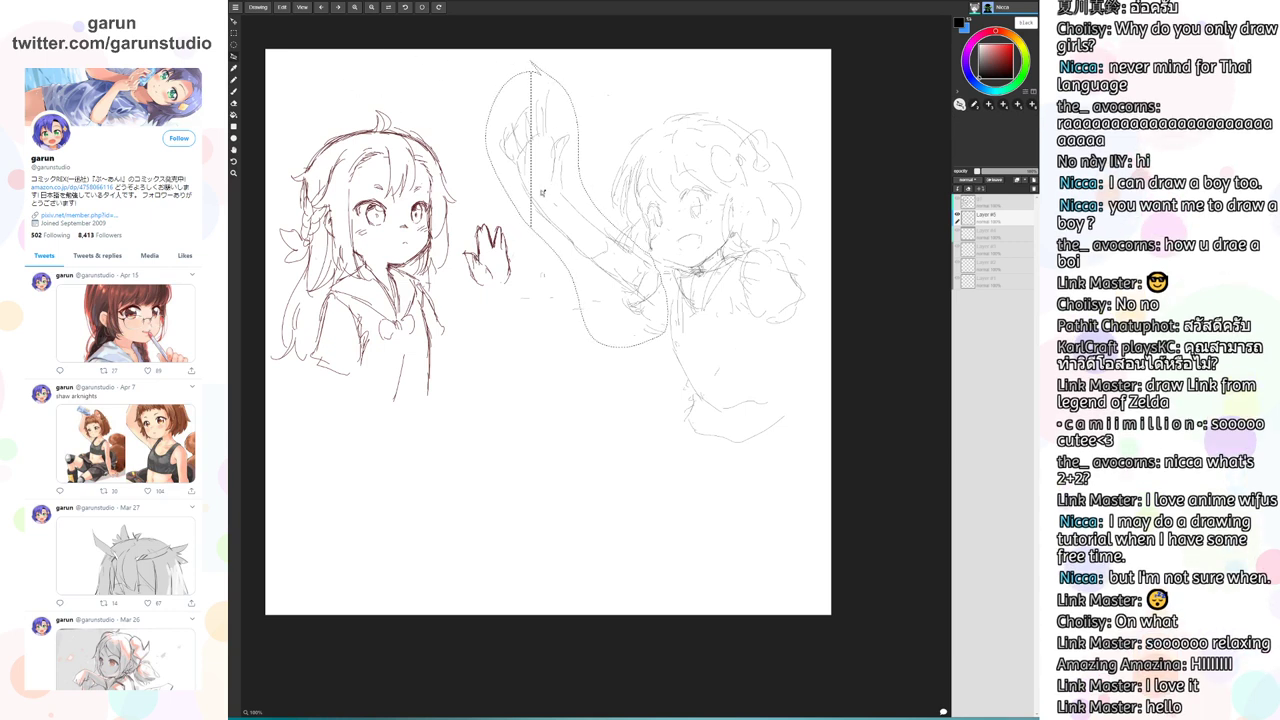
mouse_move(524, 216)
mouse_down()
mouse_move(522, 66)
mouse_move(553, 169)
mouse_up()
drag(635, 297, 640, 285)
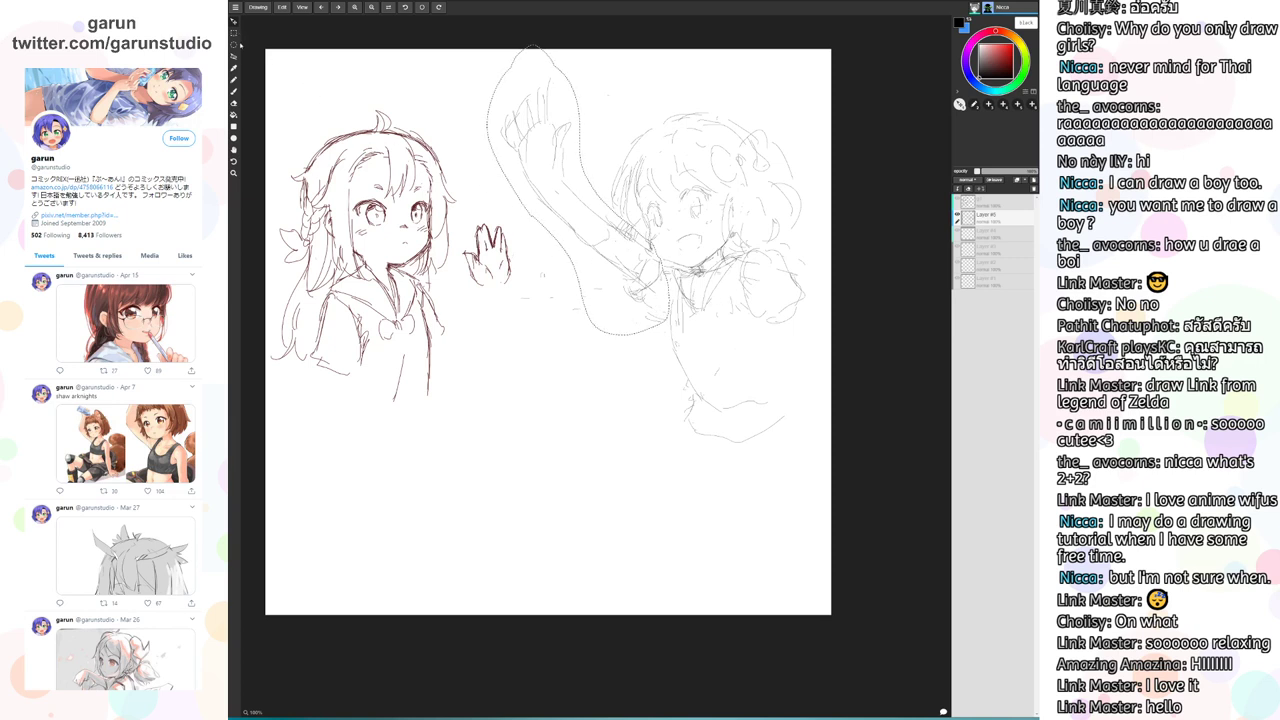
click(283, 8)
click(325, 88)
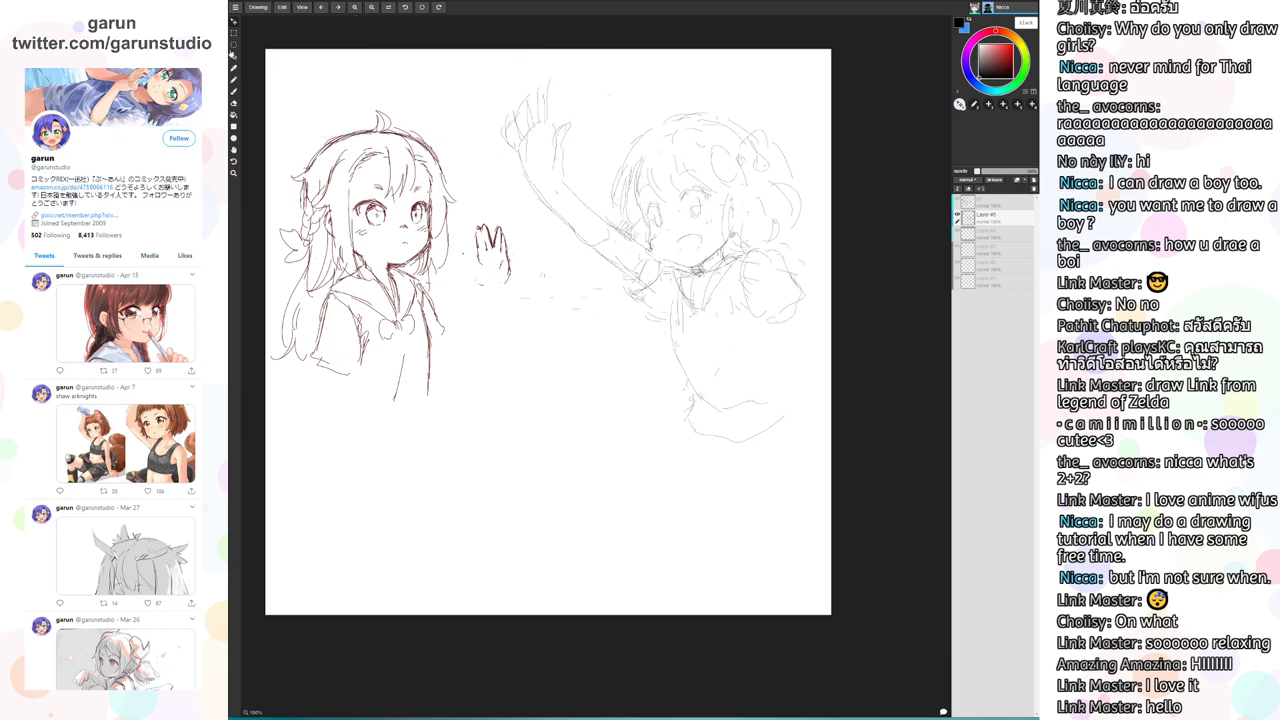
Strengthen the right figure's near sleeve and torso side, and draw a bow below her collar
click(234, 80)
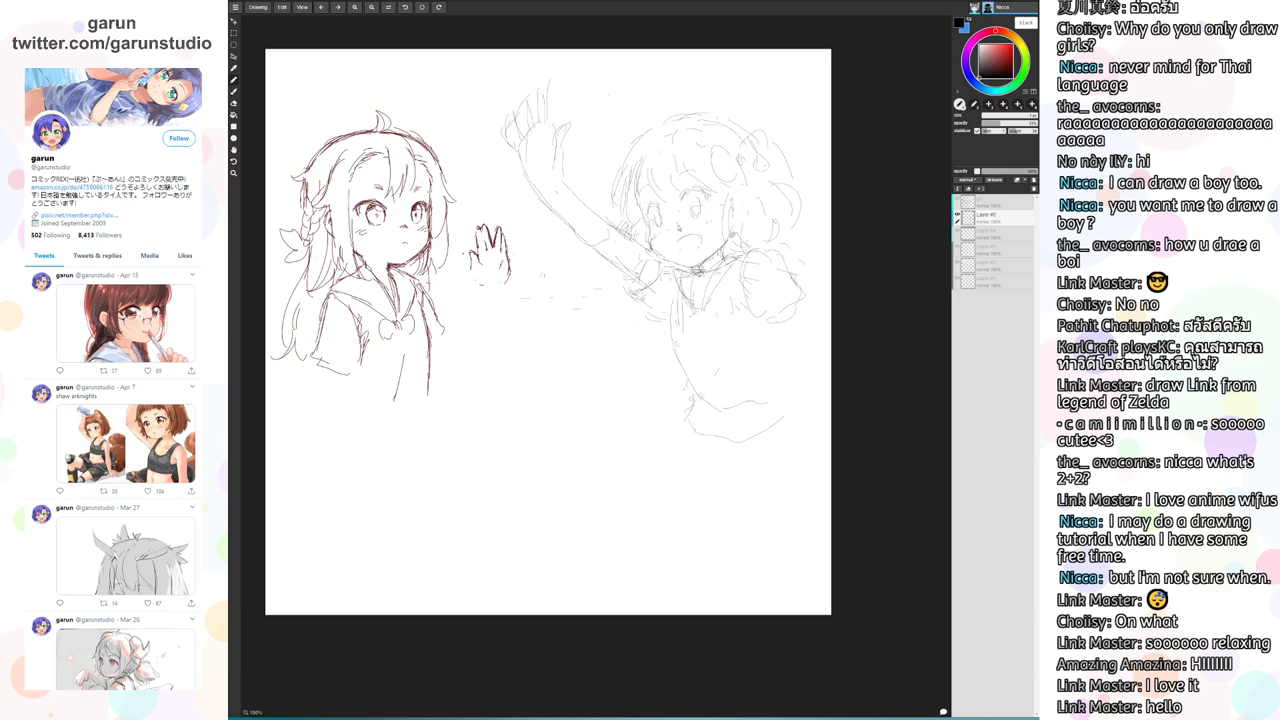
mouse_move(648, 278)
mouse_down()
mouse_move(623, 296)
mouse_move(659, 323)
mouse_move(679, 304)
mouse_move(692, 379)
mouse_up()
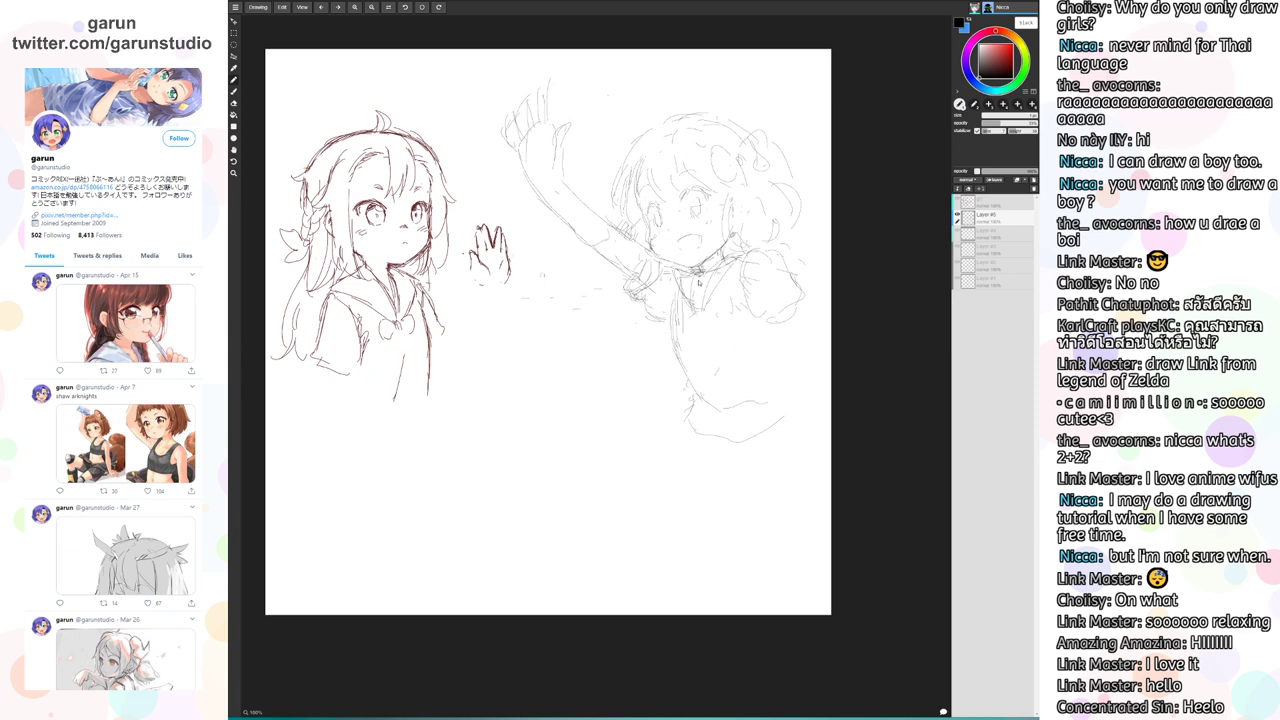
mouse_move(697, 283)
mouse_down()
mouse_move(708, 328)
mouse_move(724, 336)
mouse_move(708, 300)
mouse_move(732, 332)
mouse_move(756, 318)
mouse_up()
Sketch the right figure's far arm and far torso side, and redraw the curved shirt hem lower down
mouse_move(796, 276)
mouse_down()
mouse_move(804, 300)
mouse_move(770, 328)
mouse_move(774, 382)
mouse_up()
drag(766, 334, 796, 434)
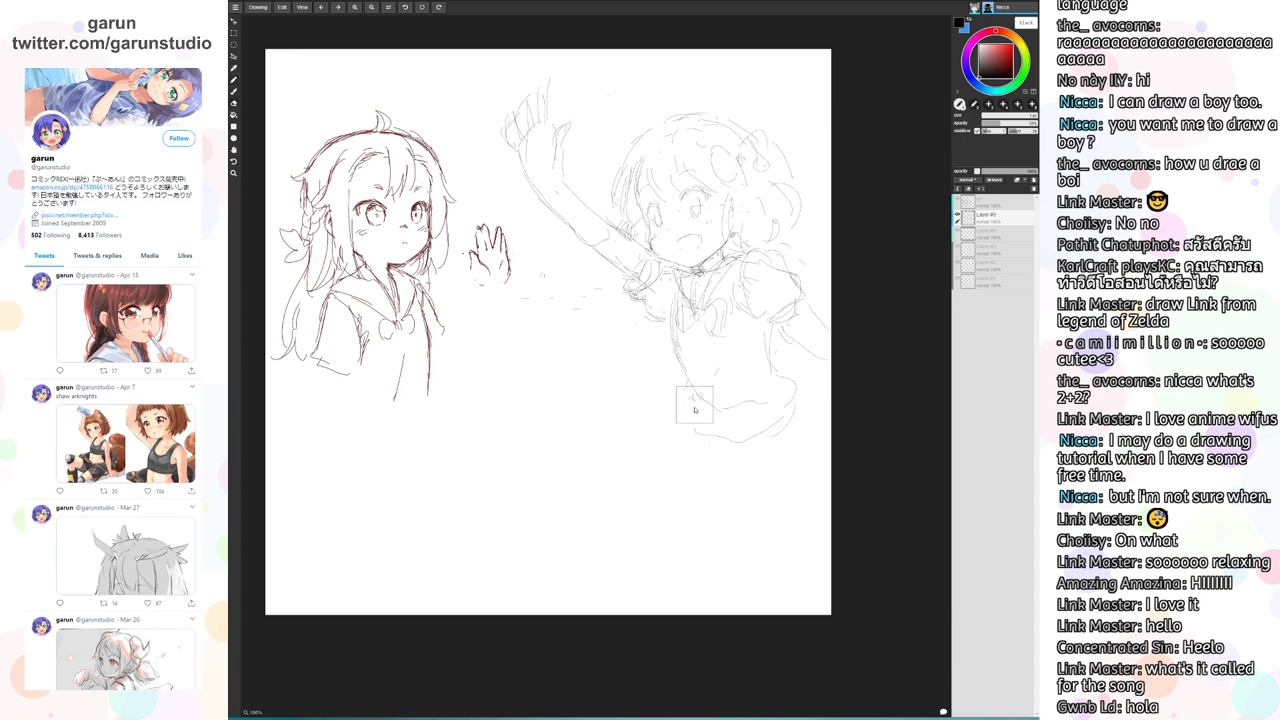
drag(700, 438, 738, 457)
mouse_move(752, 448)
mouse_down()
mouse_move(788, 428)
mouse_move(720, 442)
mouse_move(811, 409)
mouse_up()
Erase and redraw the fingers, palm and wrist of the right figure's raised hand
key(e)
key(b)
mouse_move(570, 124)
mouse_down()
mouse_move(567, 150)
mouse_move(520, 166)
mouse_move(531, 190)
mouse_up()
key(e)
key(b)
key(e)
mouse_move(508, 141)
mouse_down()
mouse_move(539, 118)
mouse_move(562, 127)
mouse_move(558, 142)
mouse_move(571, 127)
mouse_move(557, 184)
mouse_move(547, 130)
mouse_move(518, 143)
mouse_move(524, 163)
mouse_move(541, 147)
mouse_move(526, 170)
mouse_move(543, 126)
mouse_up()
key(b)
key(e)
key(b)
key(e)
key(b)
key(e)
key(b)
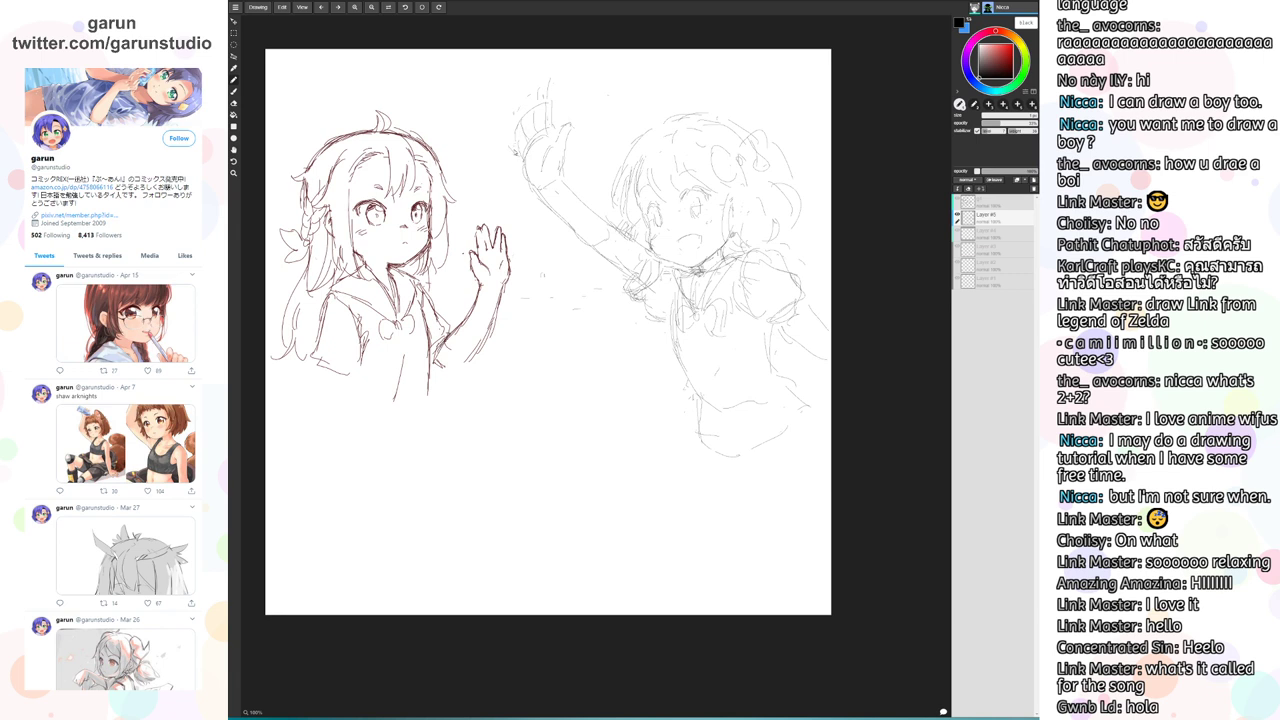
mouse_move(522, 150)
mouse_down()
mouse_move(541, 118)
mouse_move(514, 155)
mouse_up()
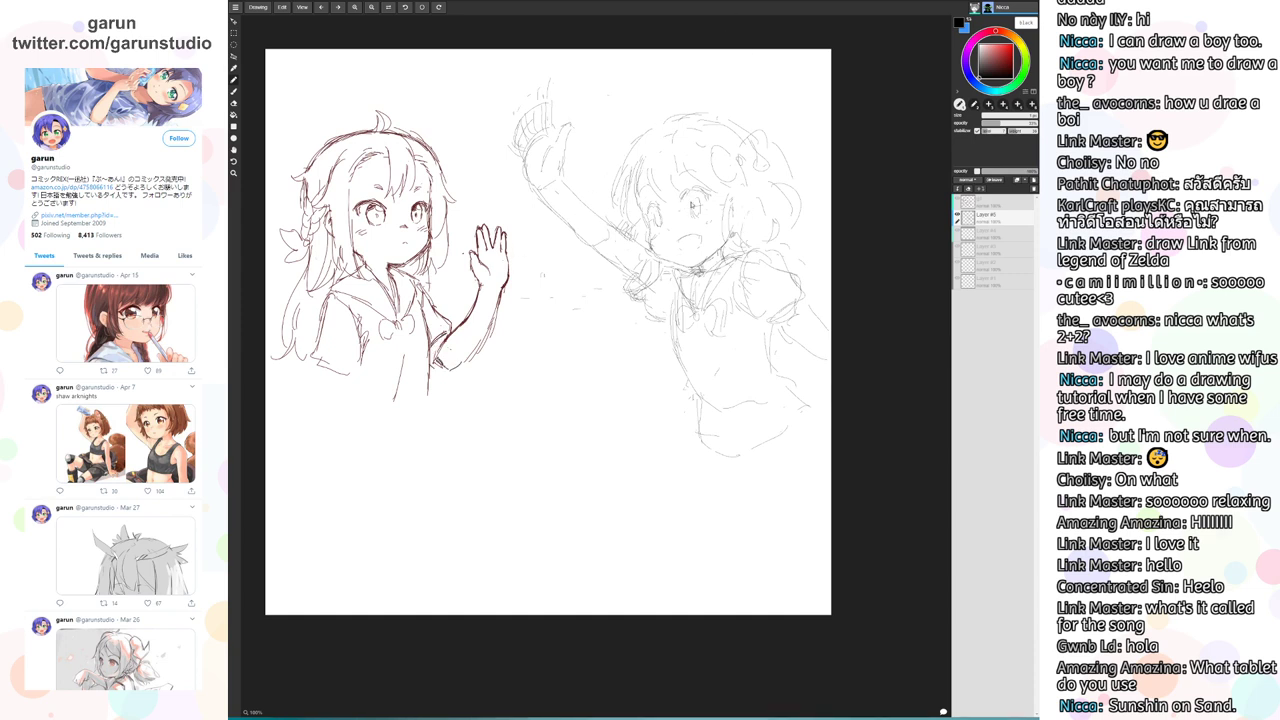
Rework the right figure's eyes and extend the side line of the left figure's shirt
mouse_move(697, 201)
mouse_down()
mouse_move(693, 220)
mouse_move(698, 202)
mouse_up()
key(e)
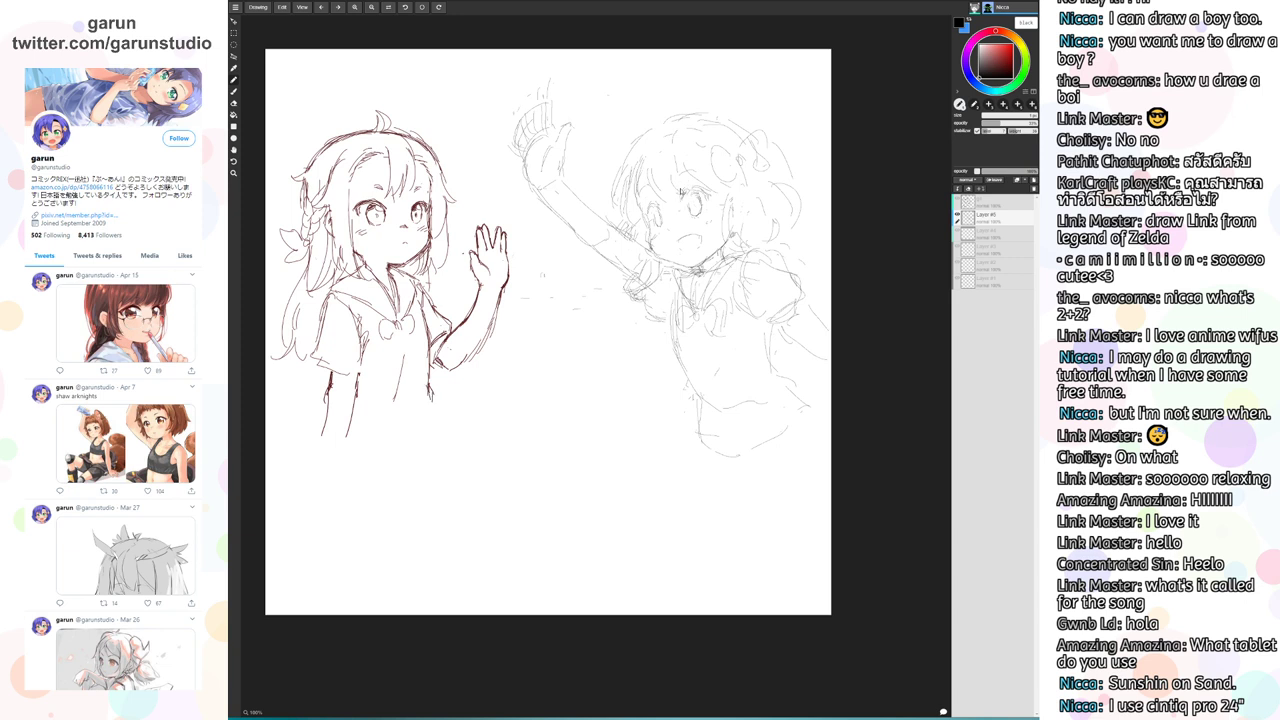
drag(437, 385, 434, 426)
mouse_move(707, 195)
mouse_down()
mouse_move(650, 220)
mouse_move(664, 199)
mouse_up()
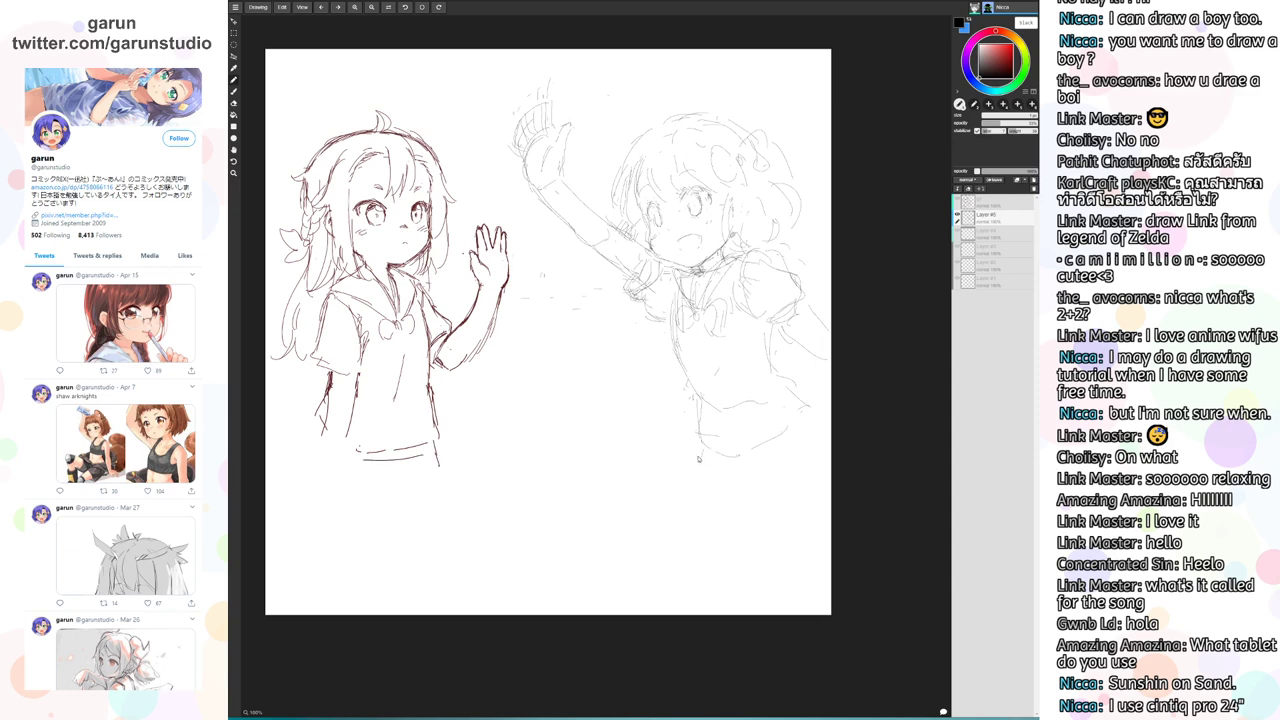
Start the right figure's skirt edge below the hem, erase the old far arm, and draw a rounded shoulder joint
drag(698, 458, 682, 504)
drag(786, 338, 809, 368)
drag(798, 310, 826, 335)
mouse_move(740, 339)
mouse_down()
mouse_move(772, 318)
mouse_move(750, 263)
mouse_move(734, 265)
mouse_move(774, 268)
mouse_move(741, 265)
mouse_move(739, 308)
mouse_move(757, 270)
mouse_move(748, 313)
mouse_move(747, 258)
mouse_up()
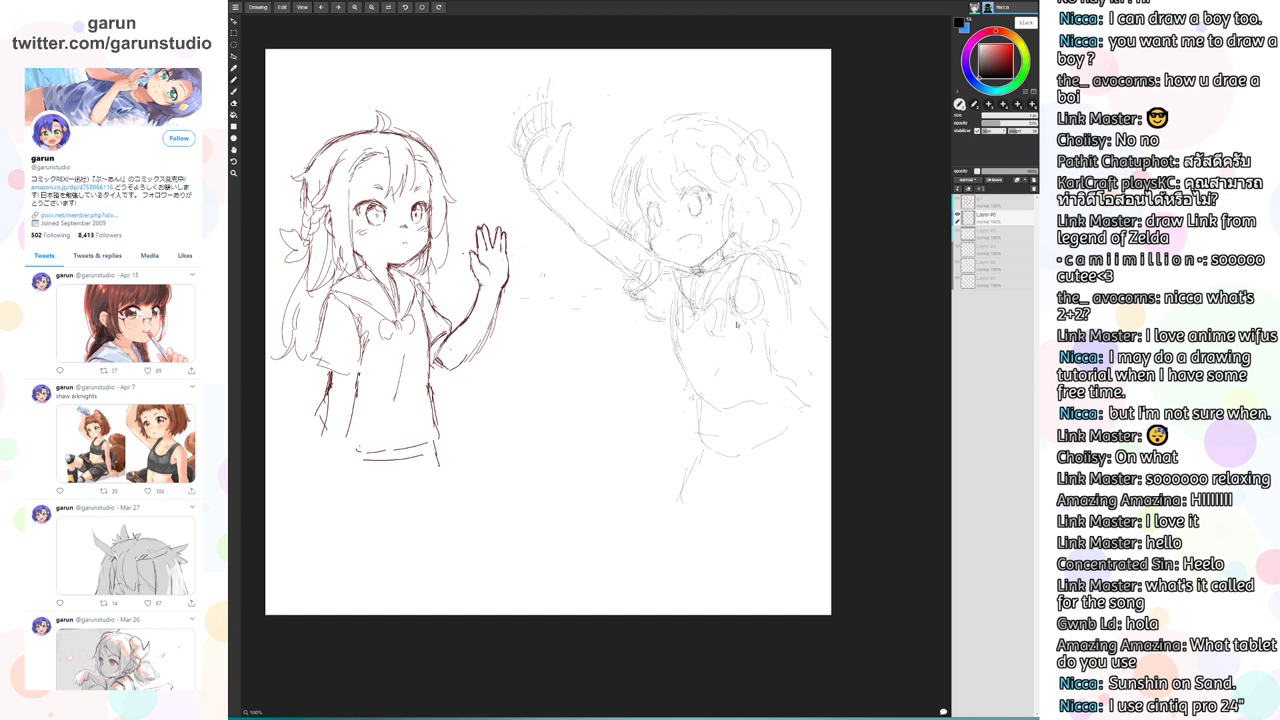
Sketch the right figure's far arm hanging down from the rounded shoulder with construction shapes
drag(737, 322, 768, 373)
mouse_move(754, 314)
mouse_down()
mouse_move(784, 347)
mouse_move(796, 322)
mouse_move(812, 376)
mouse_up()
mouse_move(776, 300)
mouse_down()
mouse_move(796, 350)
mouse_move(784, 375)
mouse_up()
mouse_move(736, 306)
mouse_down()
mouse_move(748, 289)
mouse_move(758, 306)
mouse_up()
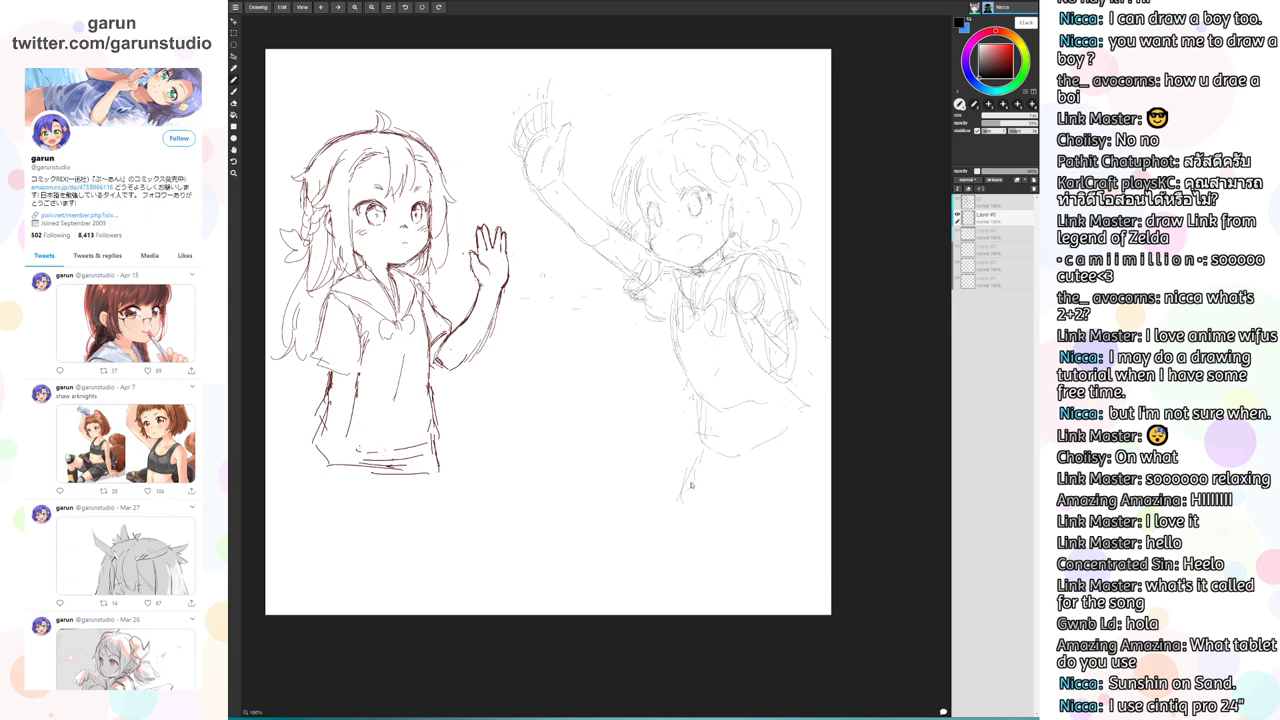
Draw a flared, pleated skirt under the right figure's shirt and trim the outer hair lines atop her head
mouse_move(690, 485)
mouse_down()
mouse_move(724, 515)
mouse_move(726, 468)
mouse_up()
mouse_move(742, 516)
mouse_down()
mouse_move(781, 477)
mouse_move(802, 408)
mouse_move(827, 426)
mouse_up()
mouse_move(828, 496)
mouse_down()
mouse_move(800, 516)
mouse_move(700, 521)
mouse_up()
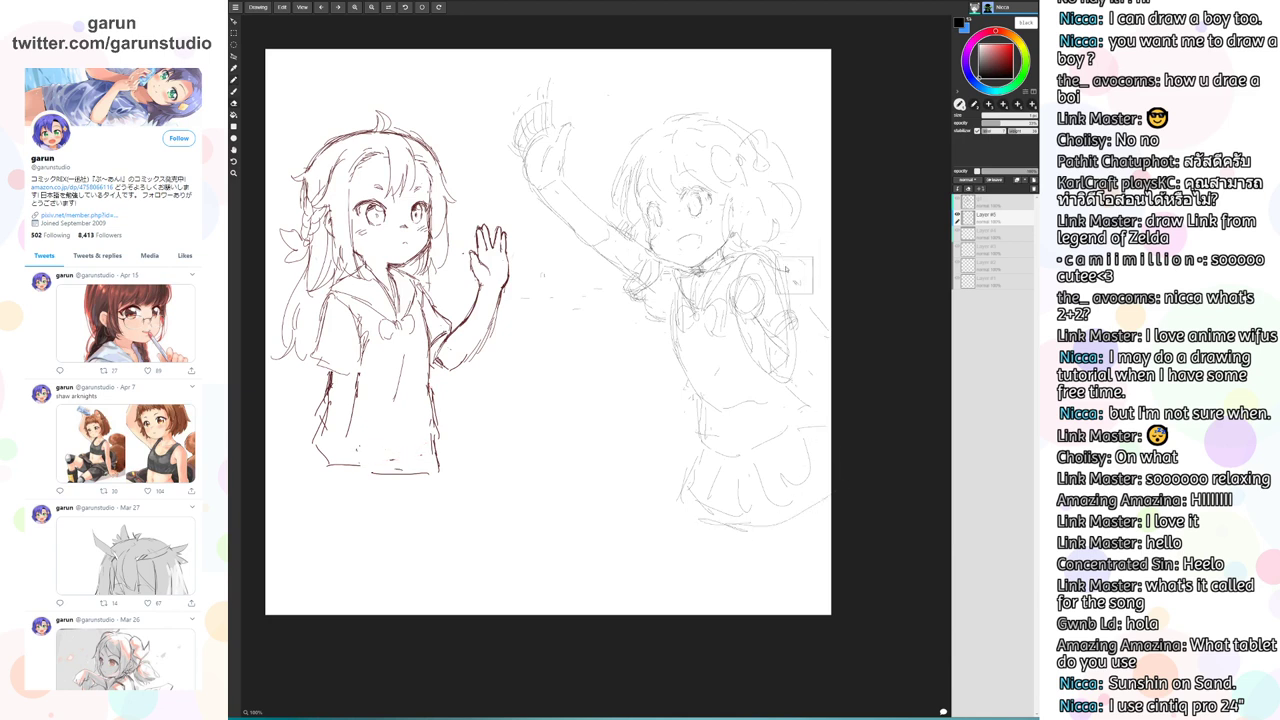
key(ctrl+z)
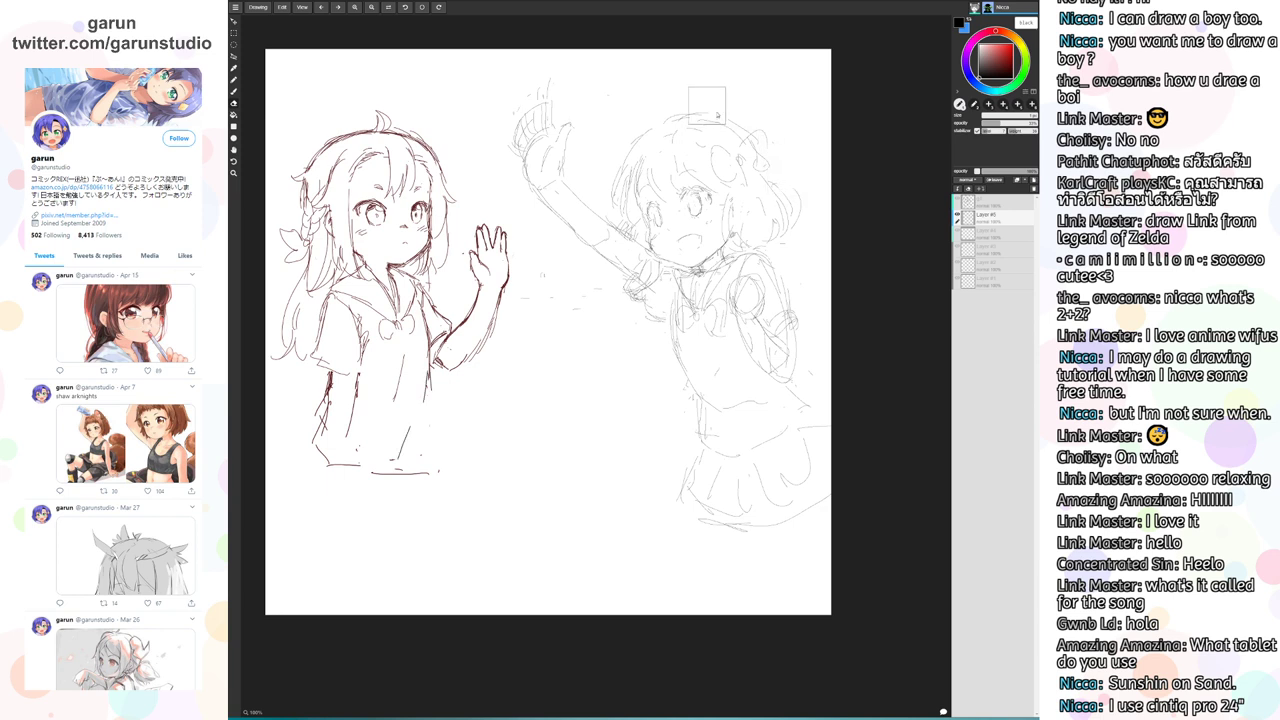
mouse_move(707, 108)
mouse_down()
mouse_move(634, 150)
mouse_move(642, 138)
mouse_up()
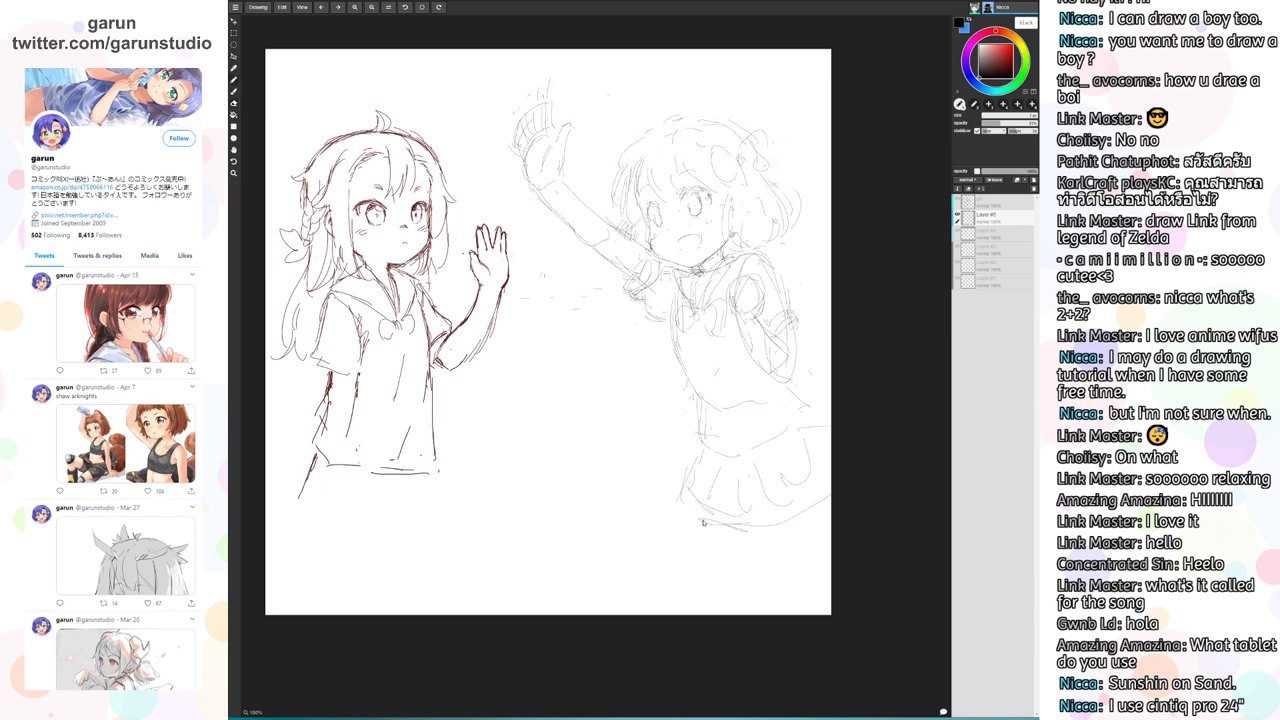
Draw the pleats and far side edge of the left figure's long skirt
drag(372, 486, 378, 558)
drag(380, 488, 388, 562)
drag(430, 484, 440, 572)
Try slanted leg lines below the right figure's skirt
key(e)
mouse_move(695, 540)
mouse_down()
mouse_move(689, 557)
mouse_move(718, 550)
mouse_move(695, 519)
mouse_move(688, 610)
mouse_up()
drag(712, 516, 676, 616)
drag(756, 532, 724, 610)
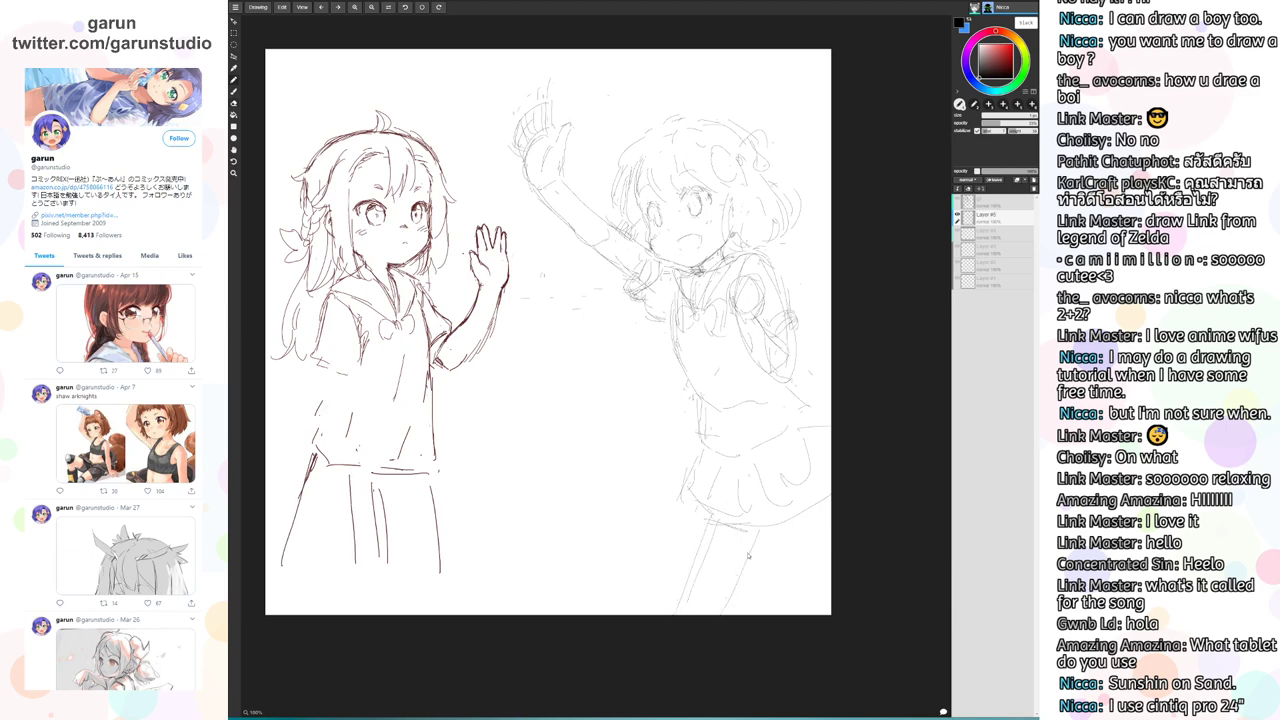
Erase the right figure's slanted leg lines and redraw the legs in a wider stance, with the far leg extending outward
key(e)
mouse_move(749, 553)
mouse_down()
mouse_move(740, 592)
mouse_move(752, 548)
mouse_move(695, 565)
mouse_move(672, 596)
mouse_up()
key(b)
drag(686, 514, 642, 608)
drag(736, 536, 730, 546)
mouse_move(695, 612)
mouse_down()
mouse_move(732, 540)
mouse_move(786, 589)
mouse_move(827, 588)
mouse_up()
key(e)
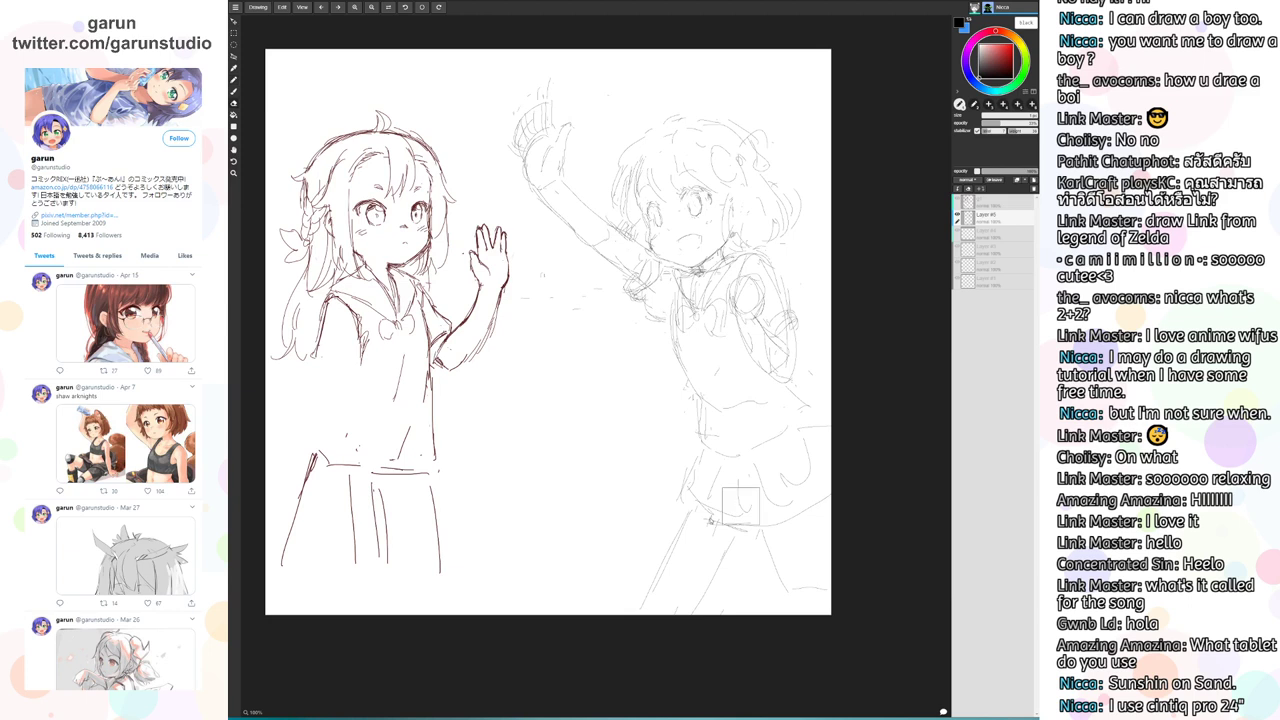
Erase the right figure's near leg and redraw it nearly vertical below the skirt
mouse_move(688, 514)
mouse_down()
mouse_move(660, 563)
mouse_move(654, 627)
mouse_move(692, 618)
mouse_move(684, 579)
mouse_move(654, 590)
mouse_move(708, 526)
mouse_move(697, 599)
mouse_move(703, 514)
mouse_move(700, 610)
mouse_up()
key(b)
drag(753, 545, 748, 612)
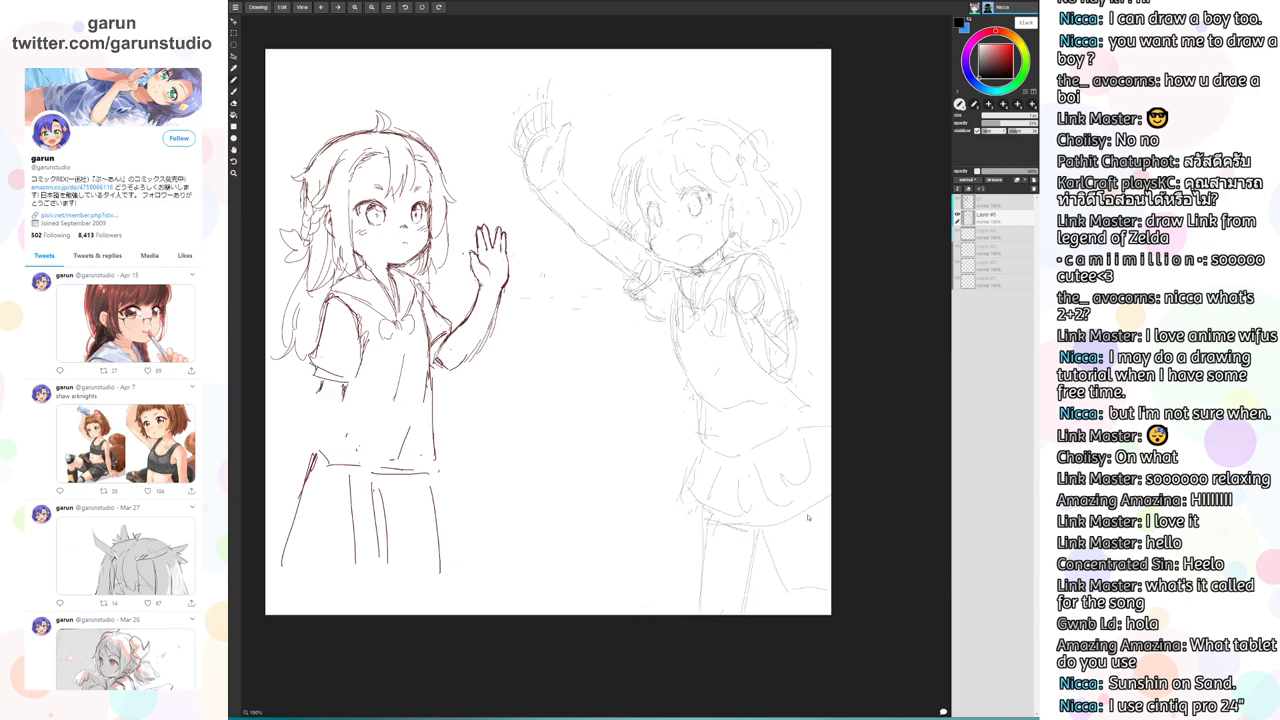
Try a lower contour for the right figure's far leg below the skirt
mouse_move(808, 512)
mouse_down()
mouse_move(820, 562)
mouse_move(830, 546)
mouse_move(812, 533)
mouse_move(816, 565)
mouse_up()
key(e)
key(b)
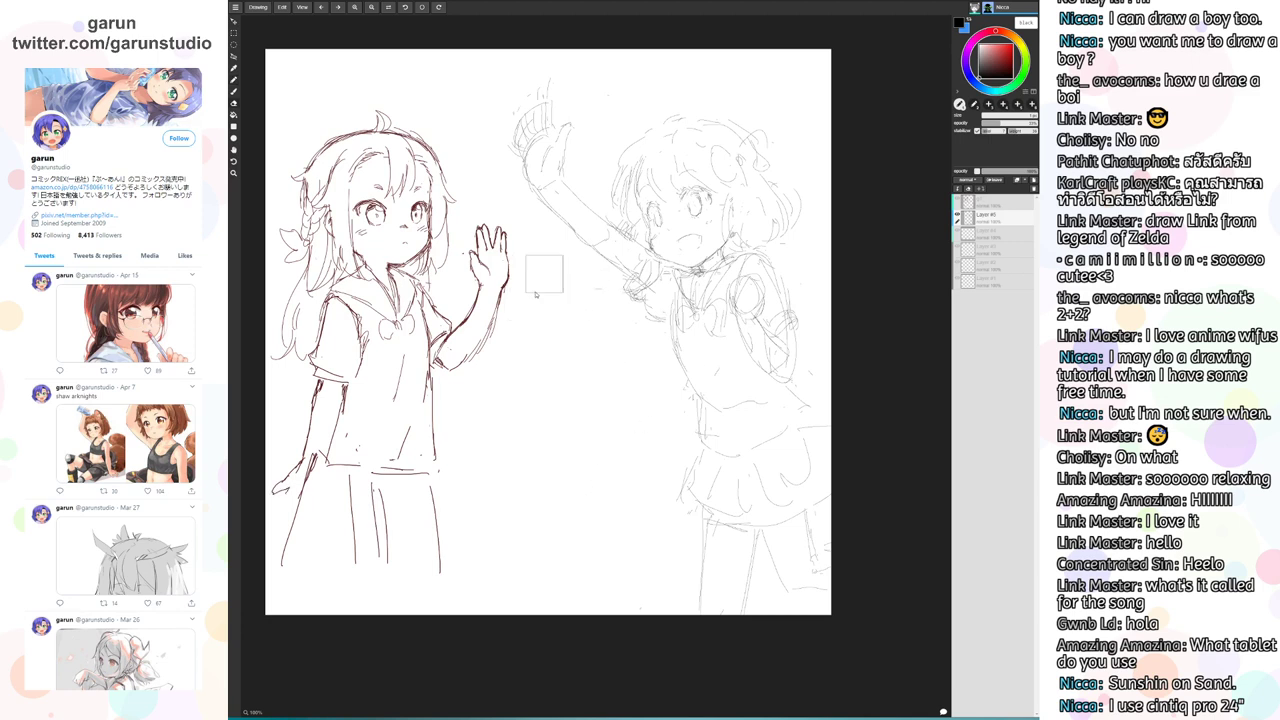
Sketch the right figure's bent arm, the strap over the shoulder and the backpack outline behind it
mouse_move(780, 297)
mouse_down()
mouse_move(798, 321)
mouse_move(743, 284)
mouse_up()
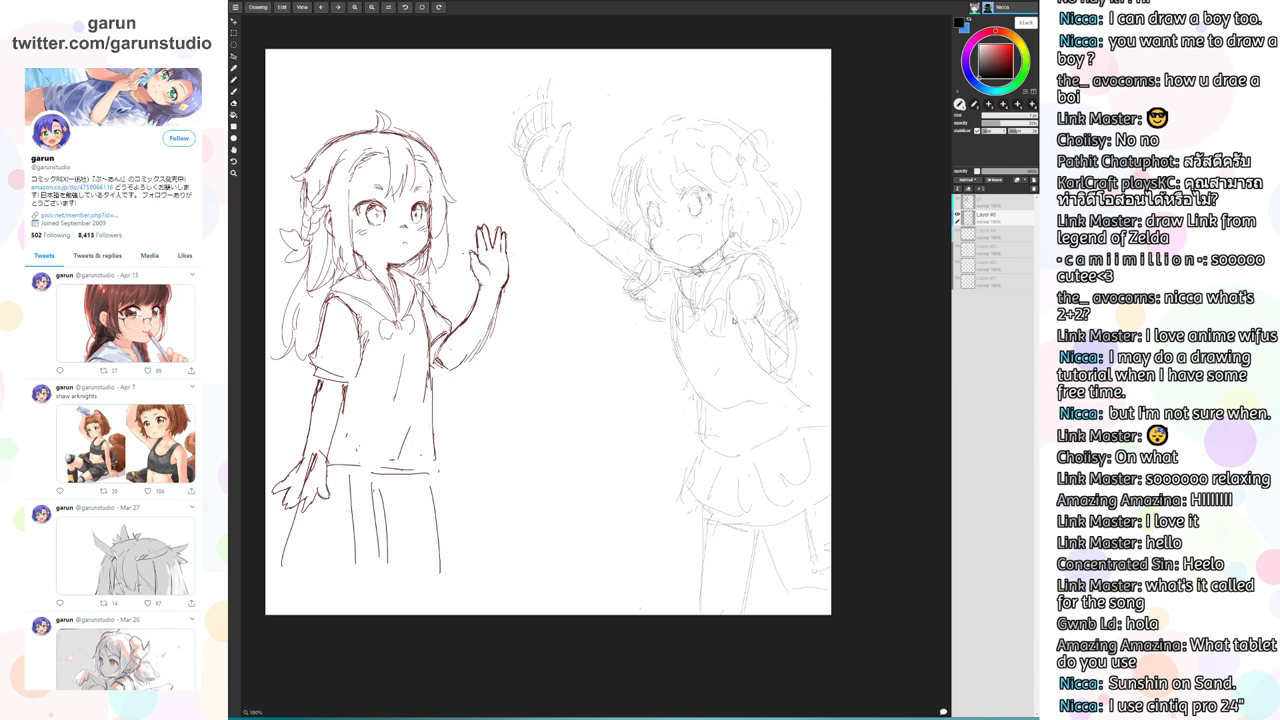
mouse_move(743, 328)
mouse_down()
mouse_move(773, 371)
mouse_move(787, 366)
mouse_up()
drag(731, 268, 728, 302)
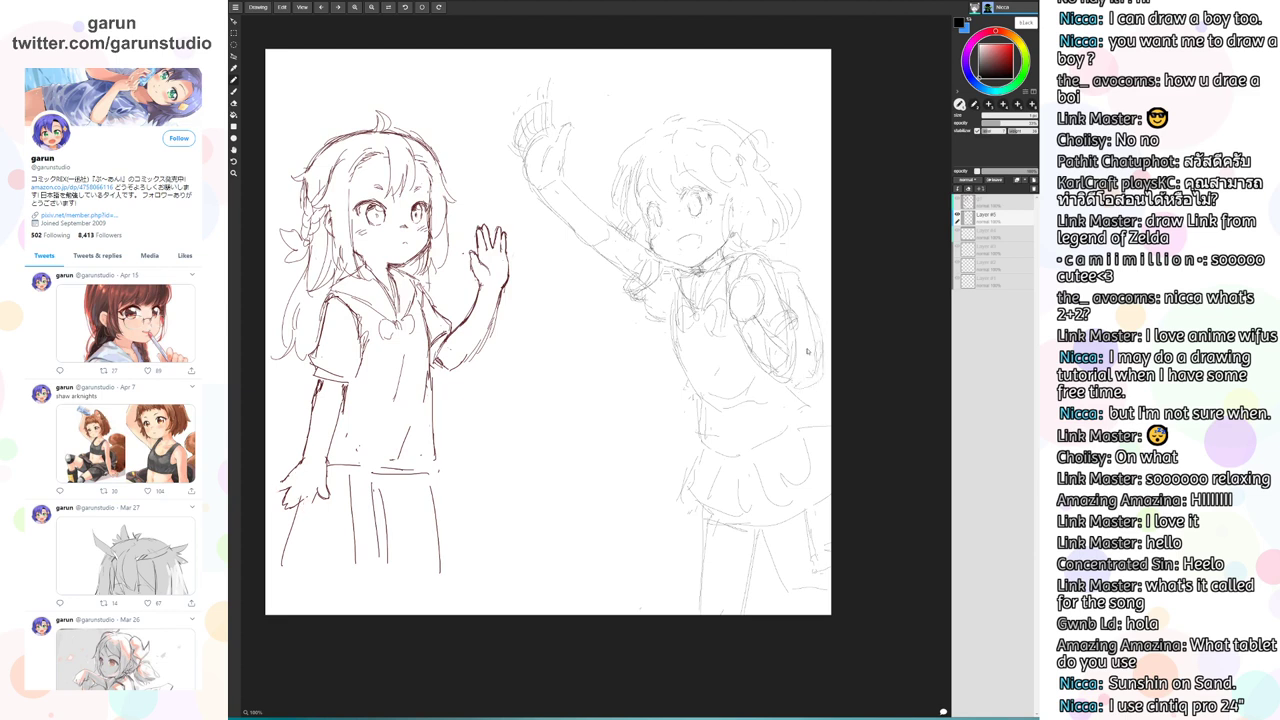
Move the right figure's sketch slightly left and up, bringing it fully inside the canvas
click(234, 21)
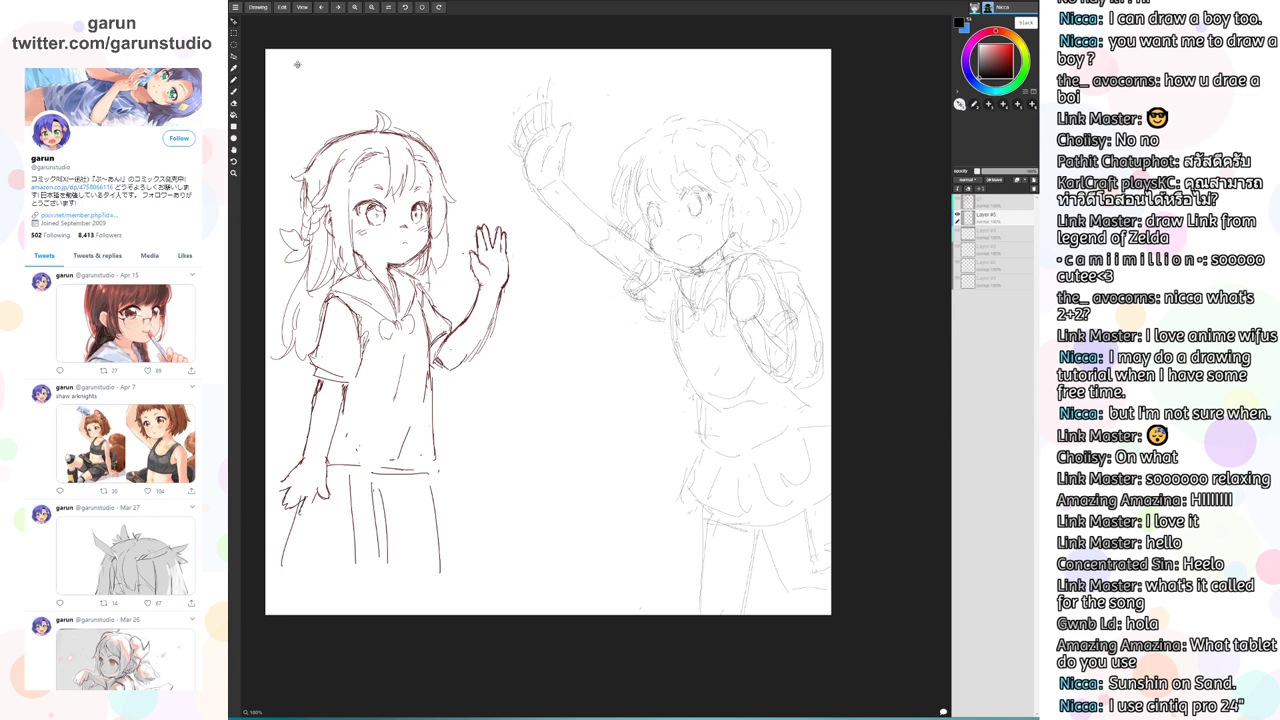
mouse_move(792, 341)
mouse_down()
mouse_move(774, 335)
mouse_move(767, 353)
mouse_up()
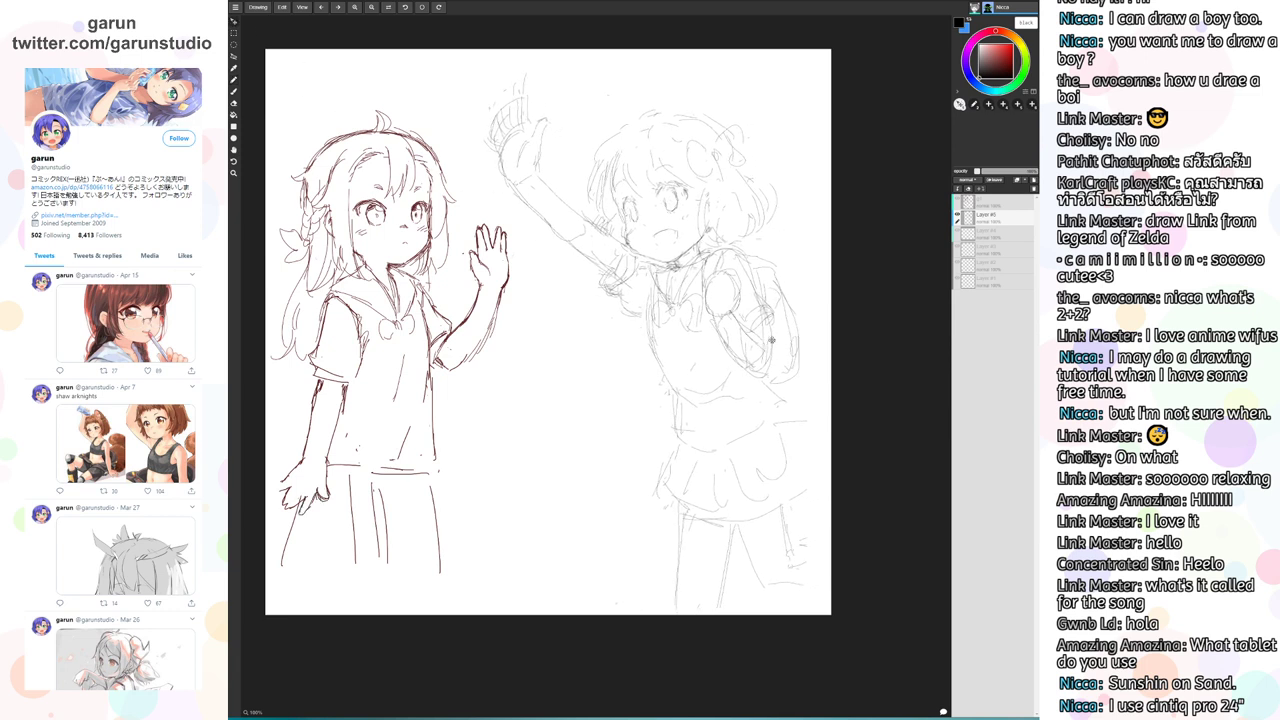
Erase the right figure's far leg and redraw it bent outward behind the body, undoing the surplus strokes
key(b)
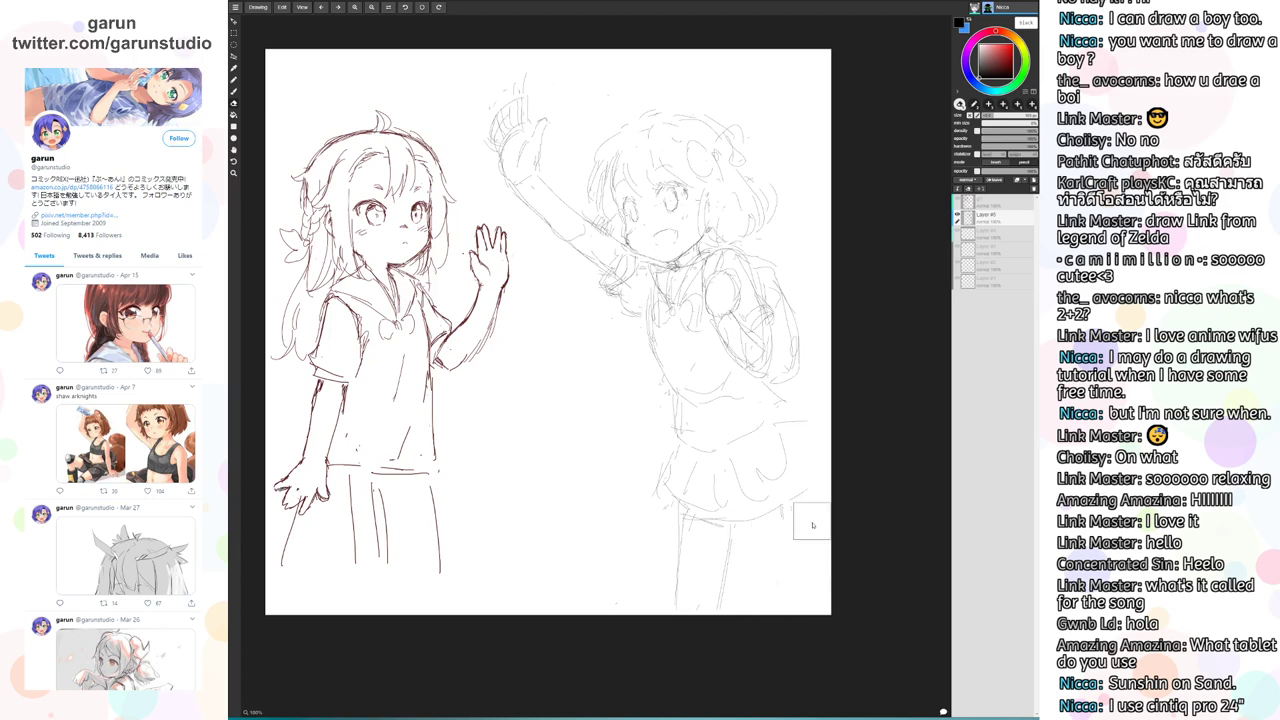
key(e)
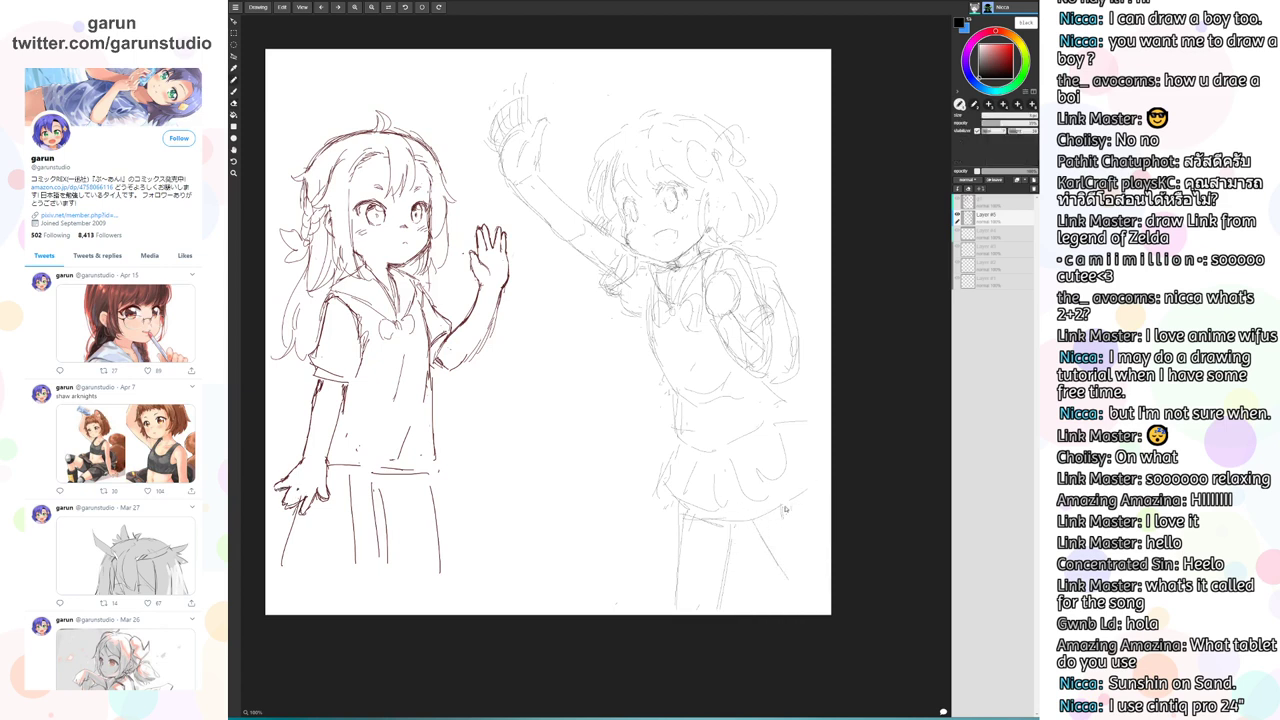
drag(802, 496, 814, 540)
drag(744, 519, 779, 566)
mouse_move(741, 512)
mouse_down()
mouse_move(763, 545)
mouse_move(748, 503)
mouse_move(791, 589)
mouse_move(808, 582)
mouse_move(831, 534)
mouse_up()
key(ctrl+z)
key(ctrl+z)
Erase the inner edge of the right figure's near leg and redraw it down to the canvas edge
key(e)
drag(738, 546, 722, 592)
key(b)
drag(734, 524, 719, 616)
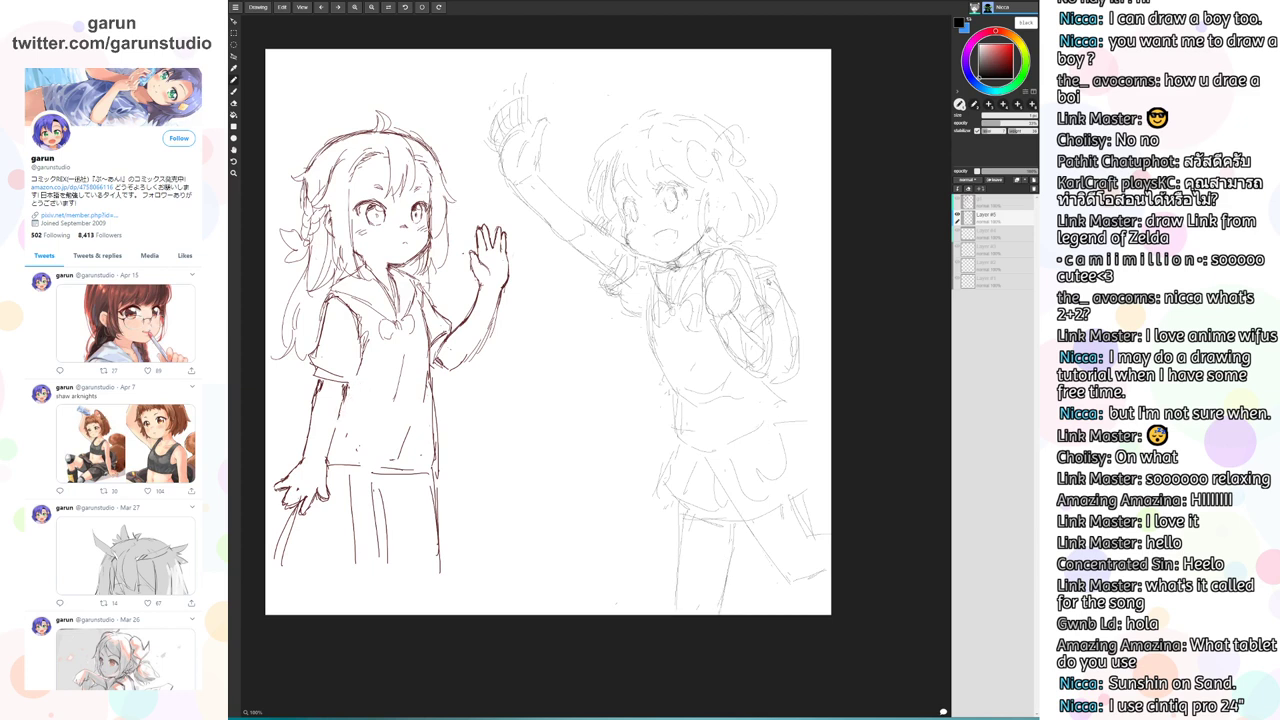
Refine the right figure's bent arm and shoulder strap, and redraw the shirt hem across the waist
mouse_move(758, 324)
mouse_down()
mouse_move(740, 360)
mouse_move(752, 360)
mouse_up()
mouse_move(744, 296)
mouse_down()
mouse_move(704, 334)
mouse_move(714, 318)
mouse_up()
key(e)
drag(686, 415, 795, 421)
Erase the right figure's short skirt hem and sketch a longer skirt with a slanted near edge and low hem
key(e)
drag(690, 502, 759, 512)
drag(665, 511, 645, 569)
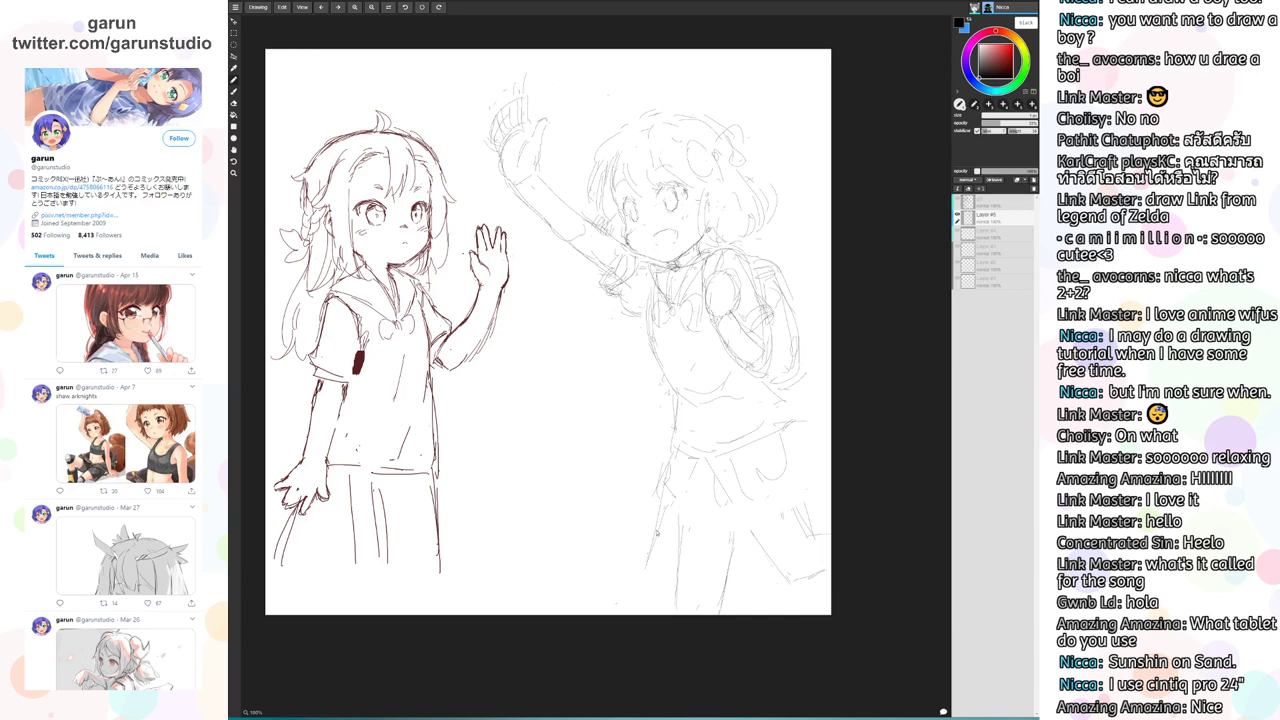
drag(670, 473, 668, 498)
mouse_move(647, 567)
mouse_down()
mouse_move(711, 588)
mouse_move(764, 566)
mouse_up()
mouse_move(662, 579)
mouse_down()
mouse_move(672, 482)
mouse_move(653, 549)
mouse_up()
mouse_move(671, 476)
mouse_down()
mouse_move(651, 577)
mouse_move(662, 533)
mouse_move(653, 581)
mouse_move(688, 581)
mouse_move(652, 569)
mouse_up()
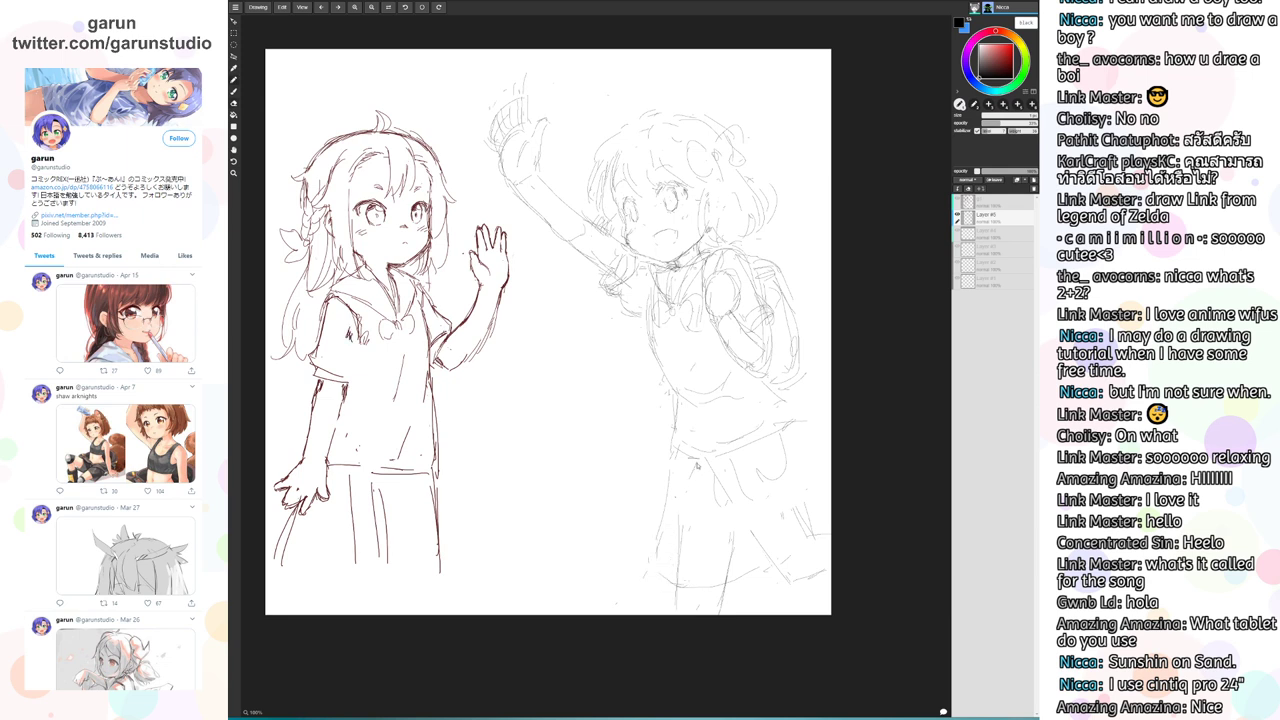
Draw pleats and a flared far edge on the right figure's long skirt, and rework the shirt's lower side
mouse_move(698, 460)
mouse_down()
mouse_move(689, 581)
mouse_move(763, 574)
mouse_up()
mouse_move(745, 492)
mouse_down()
mouse_move(777, 541)
mouse_move(827, 528)
mouse_up()
drag(787, 437, 848, 492)
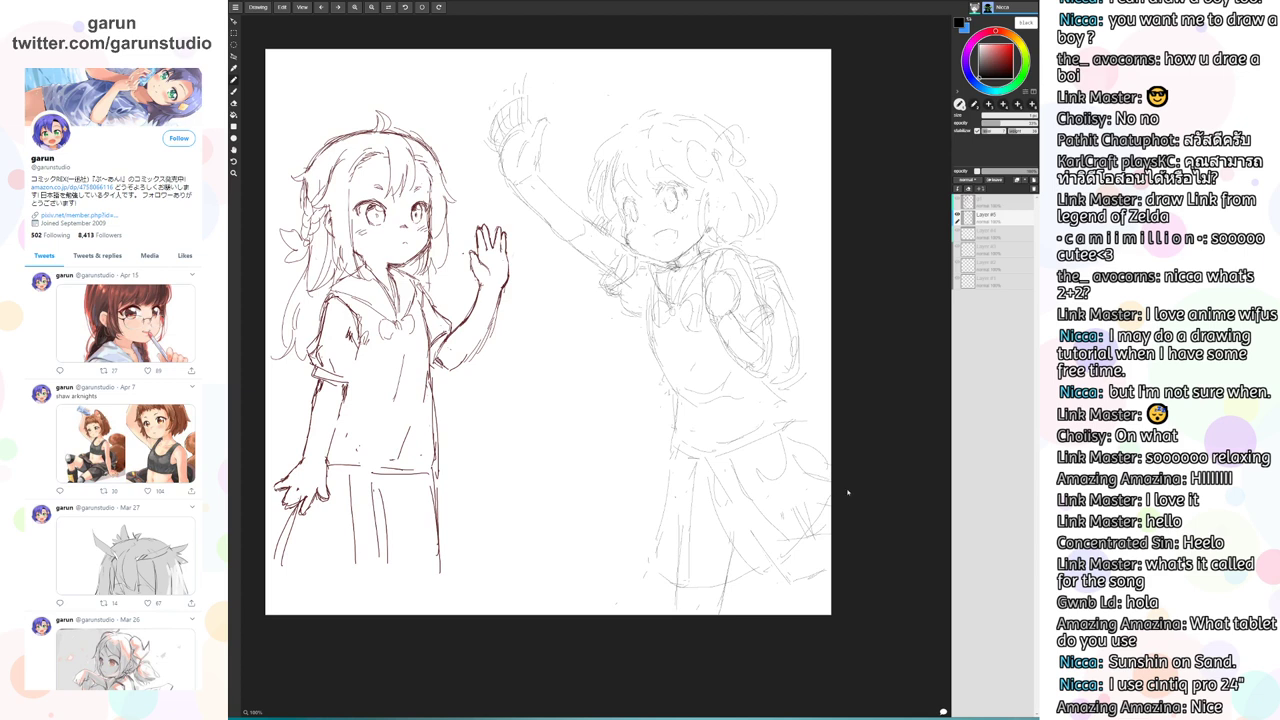
mouse_move(773, 392)
mouse_down()
mouse_move(792, 408)
mouse_move(779, 420)
mouse_up()
mouse_move(714, 384)
mouse_down()
mouse_move(711, 400)
mouse_move(736, 416)
mouse_move(746, 404)
mouse_up()
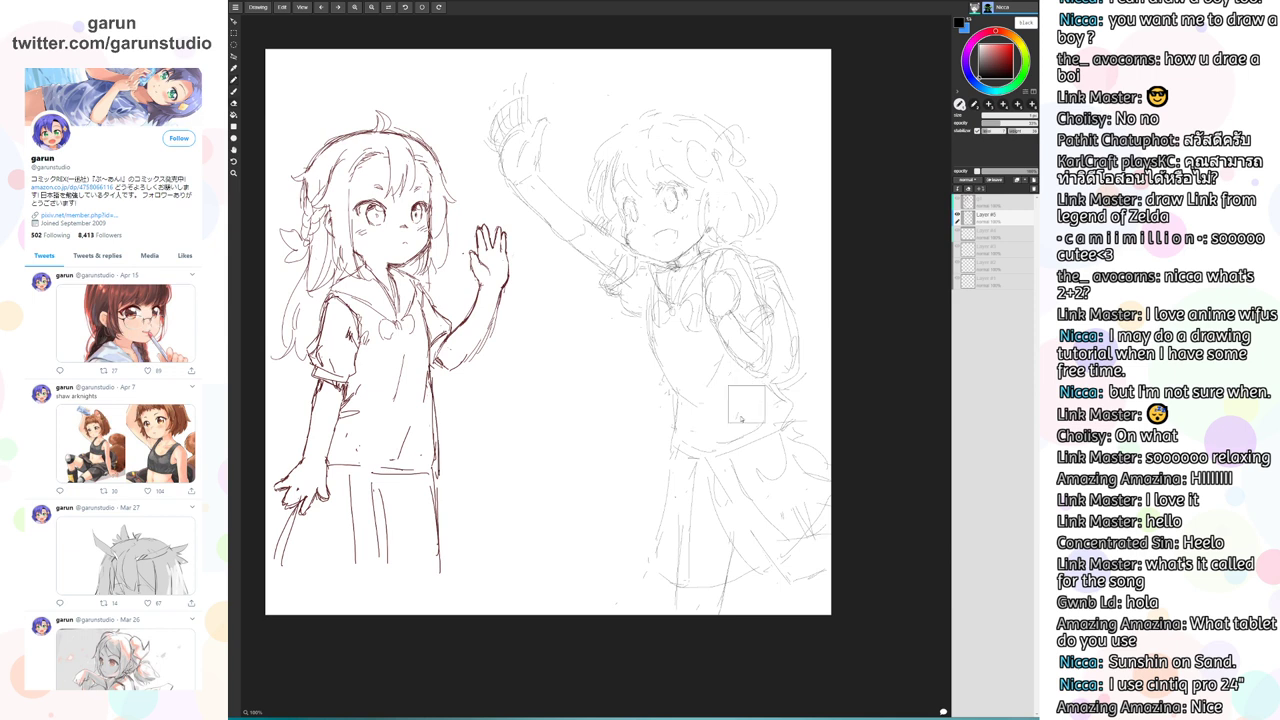
Draw additional pleat lines down the left figure's skirt, from the waistband to below the lowered hand
drag(403, 484, 399, 576)
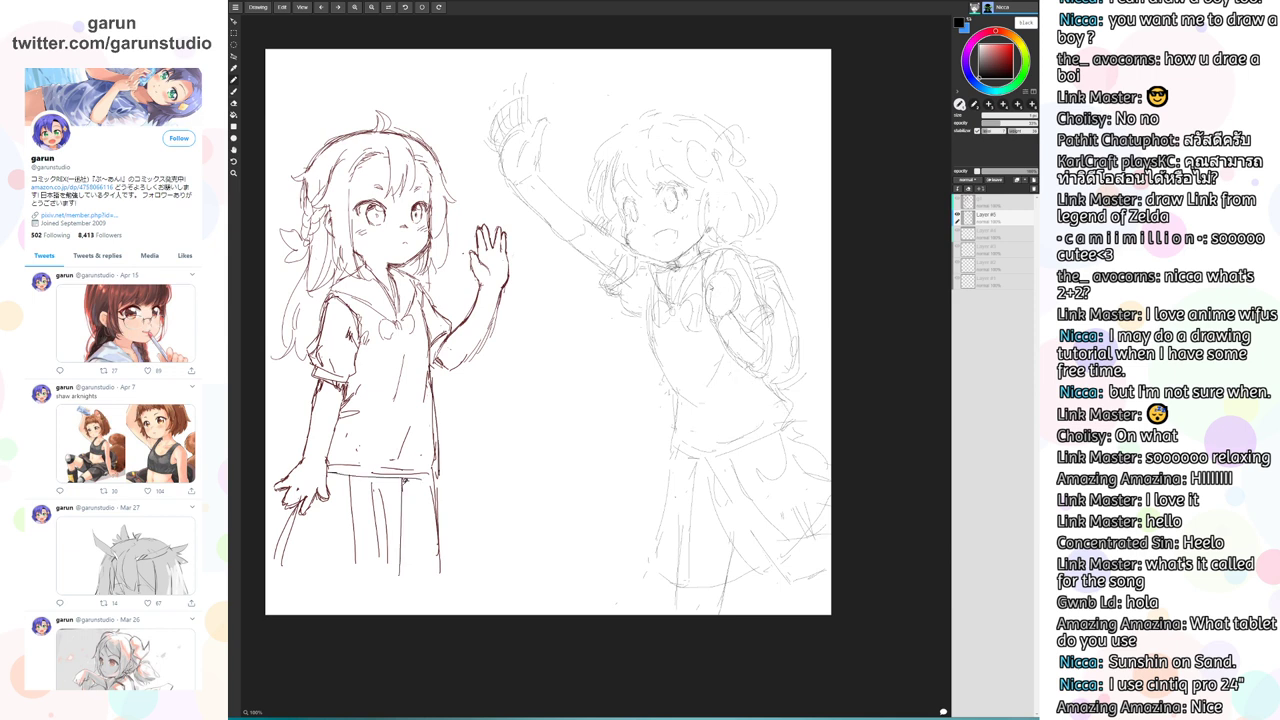
mouse_move(385, 480)
mouse_down()
mouse_move(383, 536)
mouse_move(350, 584)
mouse_up()
drag(322, 498, 303, 606)
drag(424, 484, 418, 584)
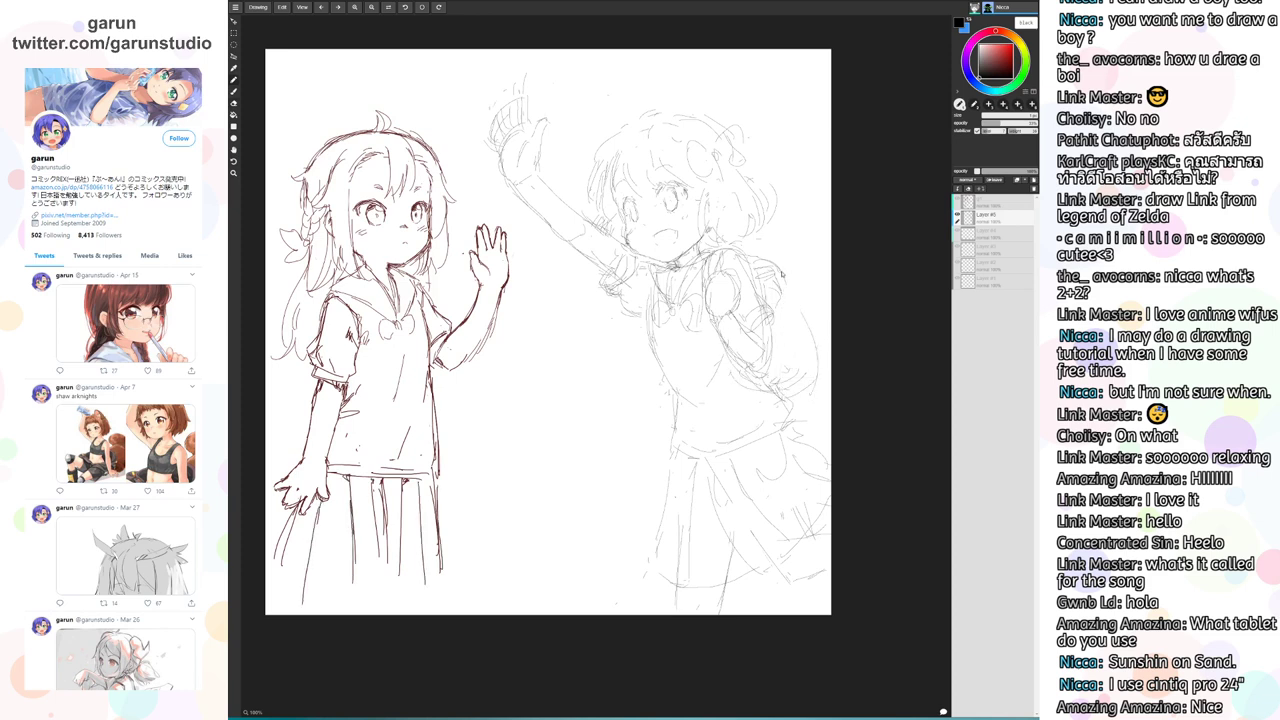
Draw the left figure's skirt hem, leg tops, flared far edge and waistband
mouse_move(302, 512)
mouse_down()
mouse_move(276, 572)
mouse_move(358, 598)
mouse_move(412, 594)
mouse_up()
mouse_move(379, 532)
mouse_down()
mouse_move(379, 592)
mouse_move(399, 594)
mouse_move(331, 614)
mouse_up()
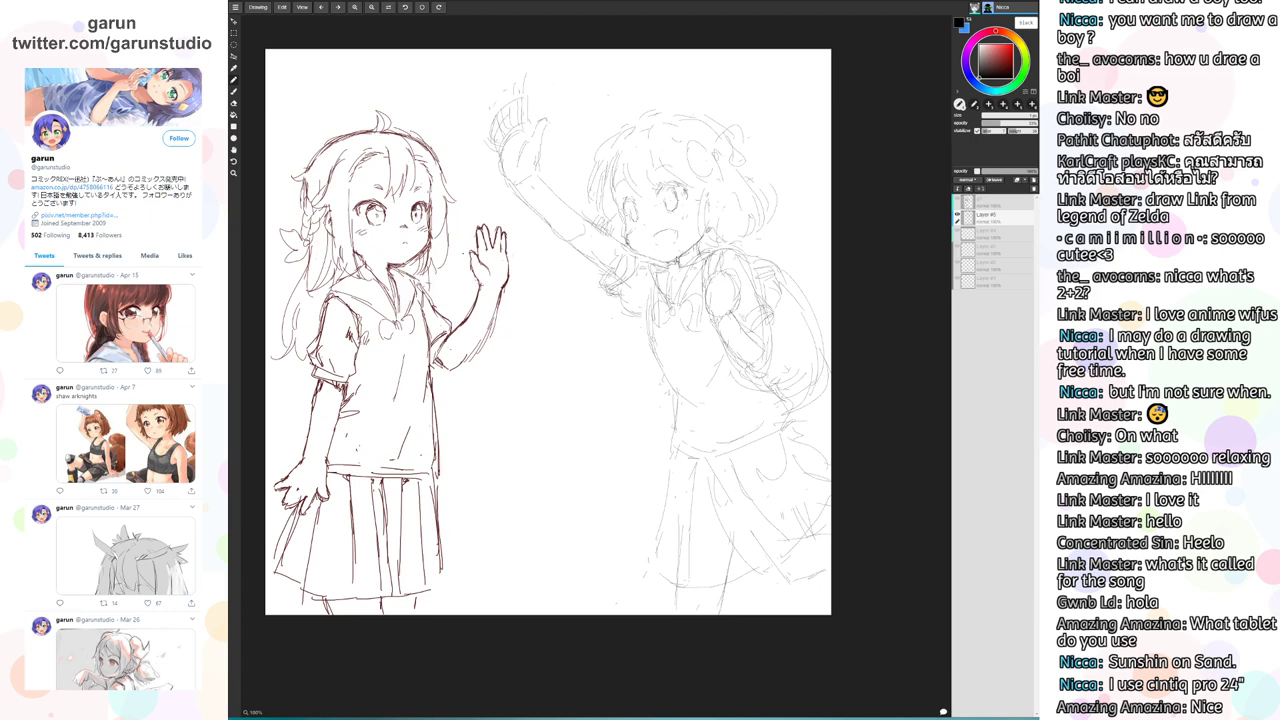
drag(679, 267, 685, 277)
drag(440, 474, 456, 566)
drag(408, 466, 438, 469)
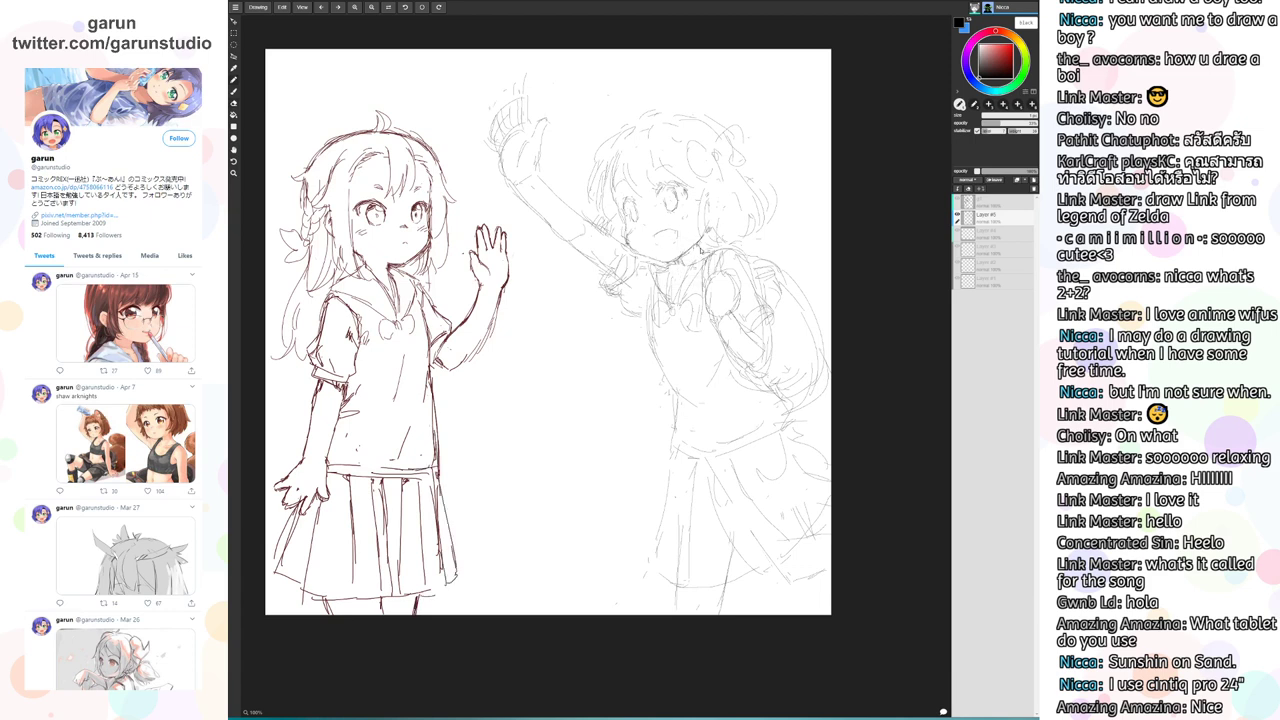
Redraw the right figure's neckline and the front contour of the torso
mouse_move(678, 252)
mouse_down()
mouse_move(708, 240)
mouse_move(704, 254)
mouse_up()
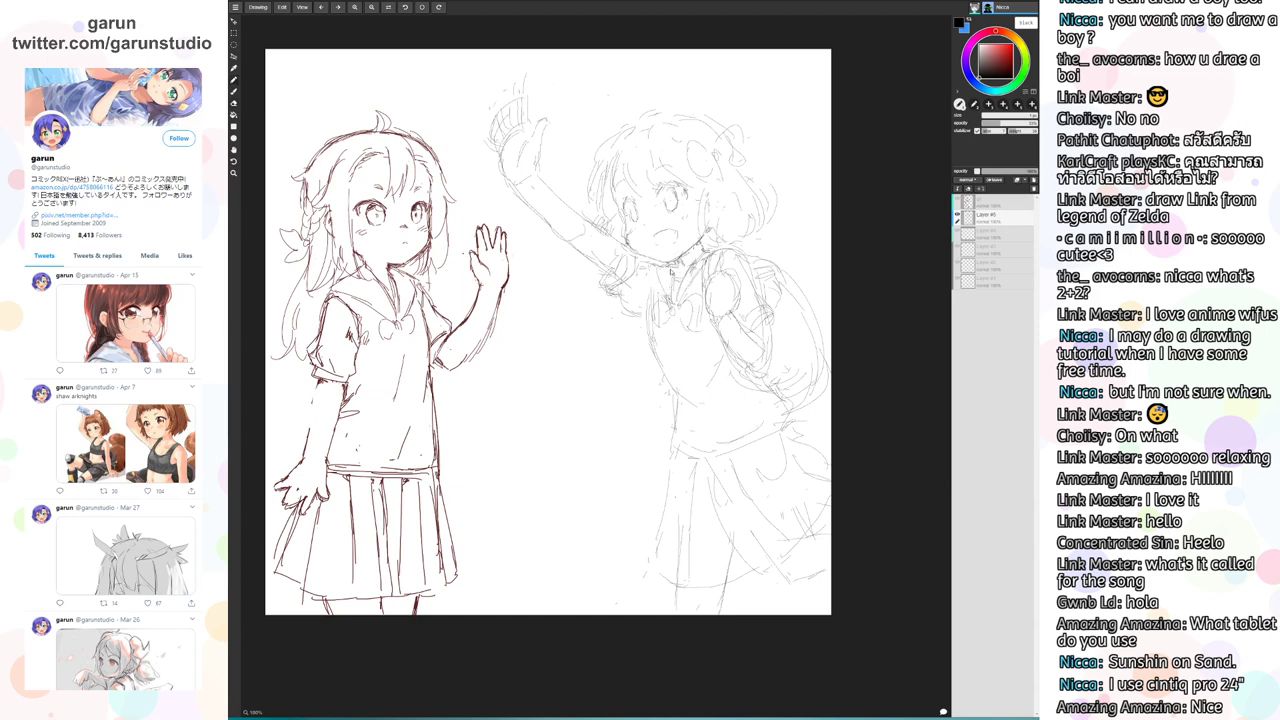
mouse_move(661, 266)
mouse_down()
mouse_move(646, 358)
mouse_move(663, 376)
mouse_up()
Replace the right figure's round hand placeholder with a fist gripping the strap, and strengthen the backpack's lower outline
mouse_move(712, 302)
mouse_down()
mouse_move(726, 273)
mouse_move(721, 284)
mouse_up()
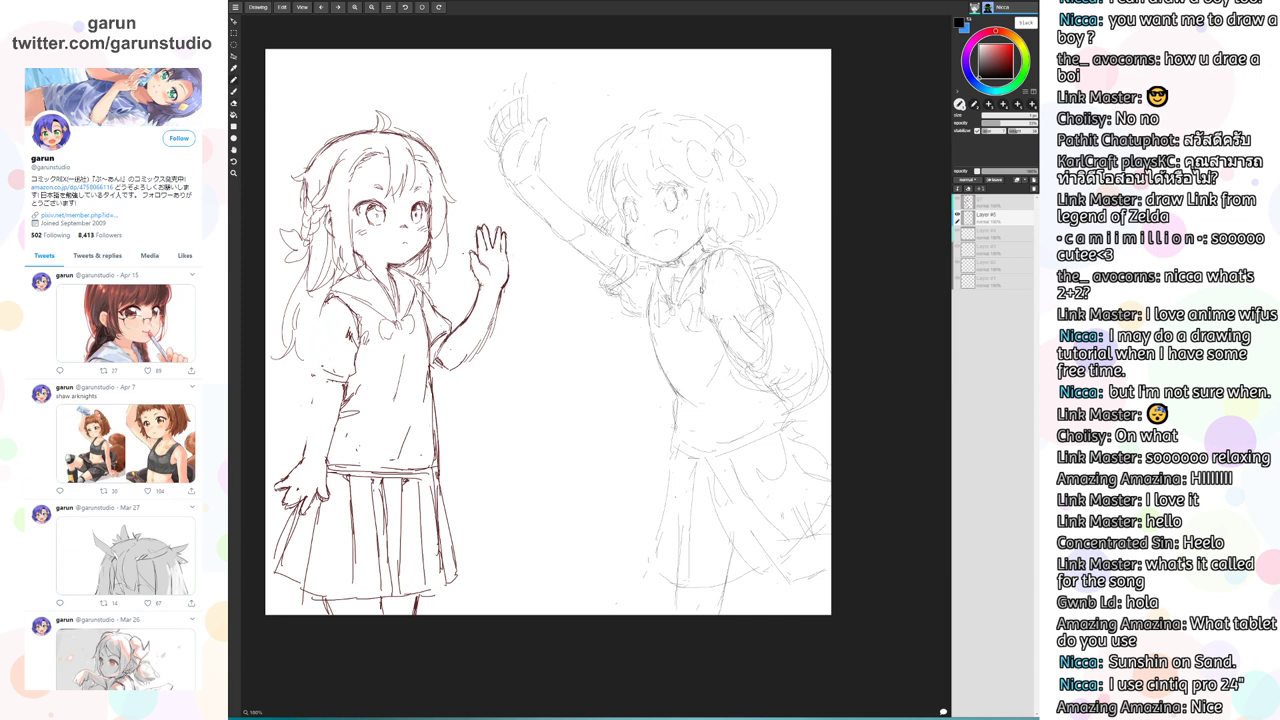
mouse_move(728, 290)
mouse_down()
mouse_move(734, 318)
mouse_move(750, 300)
mouse_move(720, 362)
mouse_move(752, 340)
mouse_move(770, 360)
mouse_move(756, 345)
mouse_move(752, 366)
mouse_up()
key(ctrl+z)
key(ctrl+z)
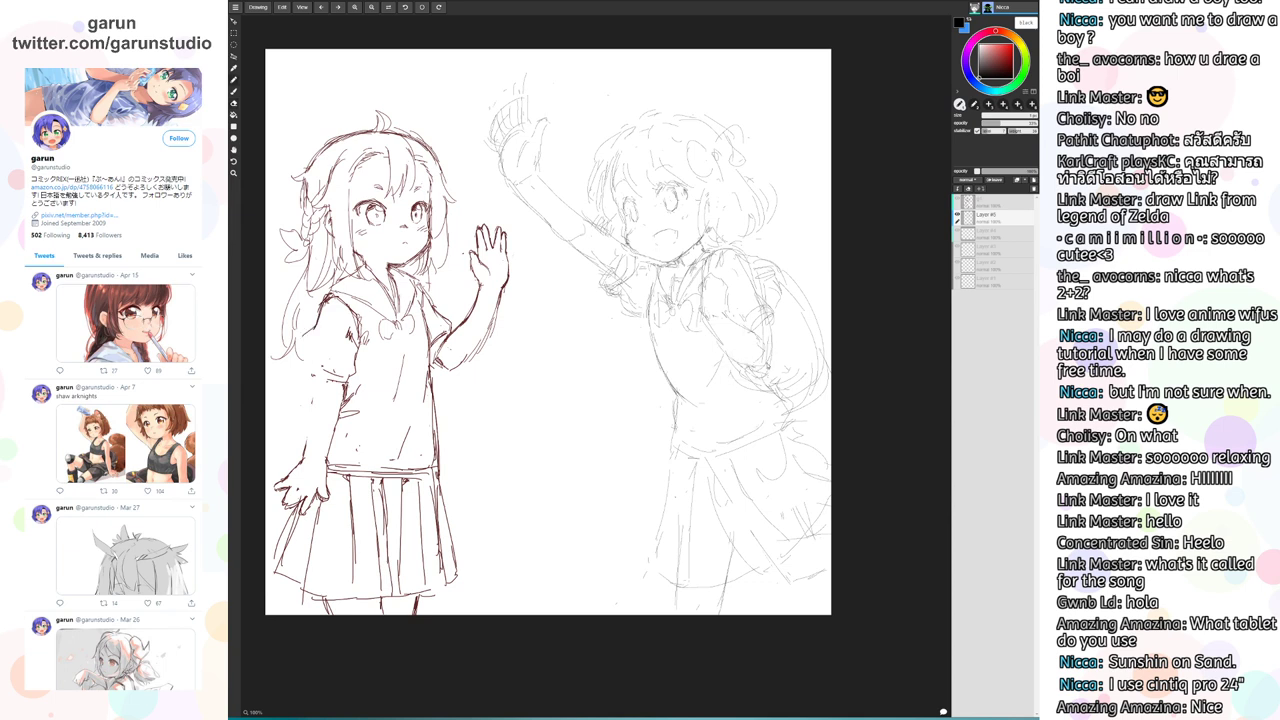
mouse_move(708, 300)
mouse_down()
mouse_move(718, 304)
mouse_move(714, 286)
mouse_up()
drag(698, 306, 700, 326)
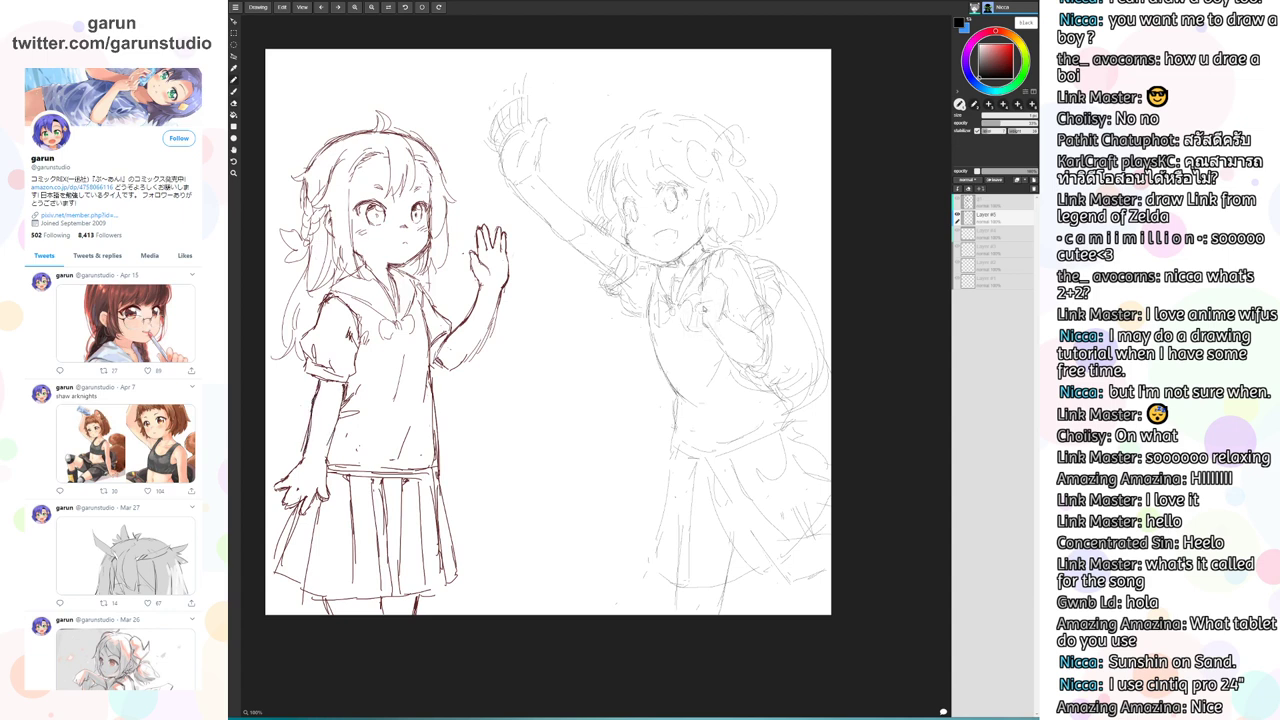
mouse_move(690, 282)
mouse_down()
mouse_move(730, 318)
mouse_move(704, 299)
mouse_up()
drag(711, 281, 703, 291)
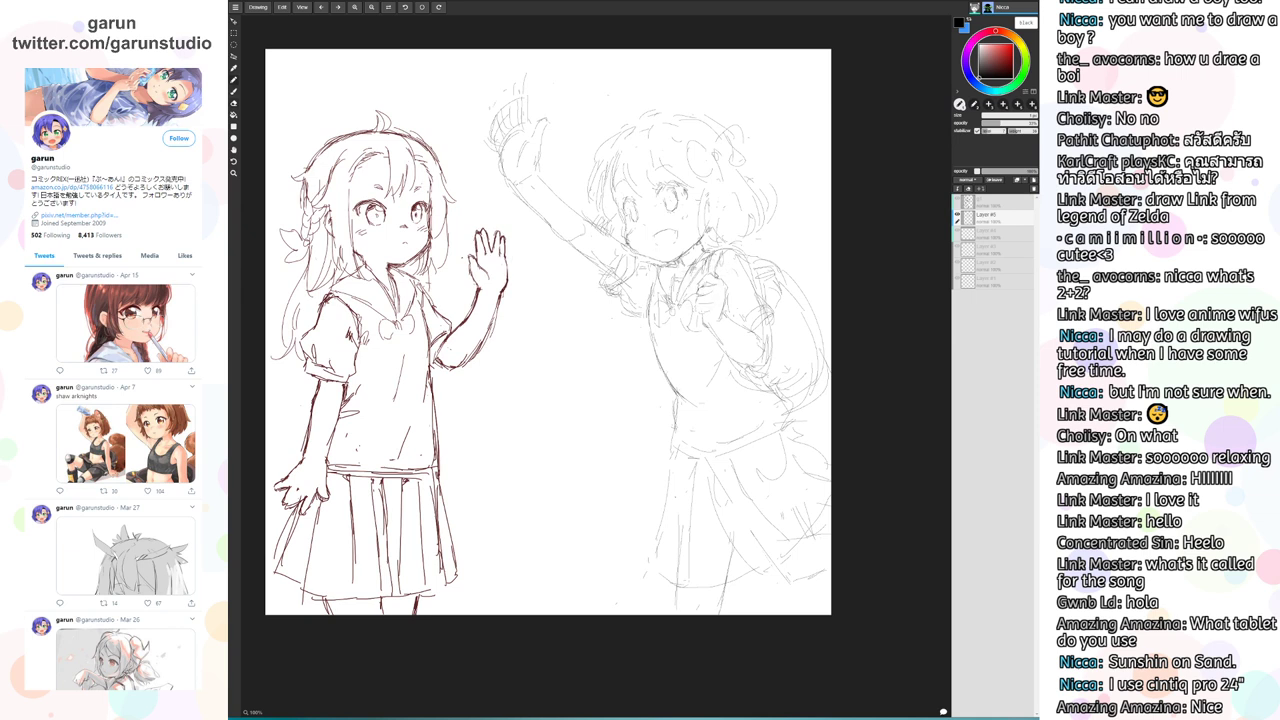
mouse_move(711, 356)
mouse_down()
mouse_move(748, 399)
mouse_move(733, 377)
mouse_up()
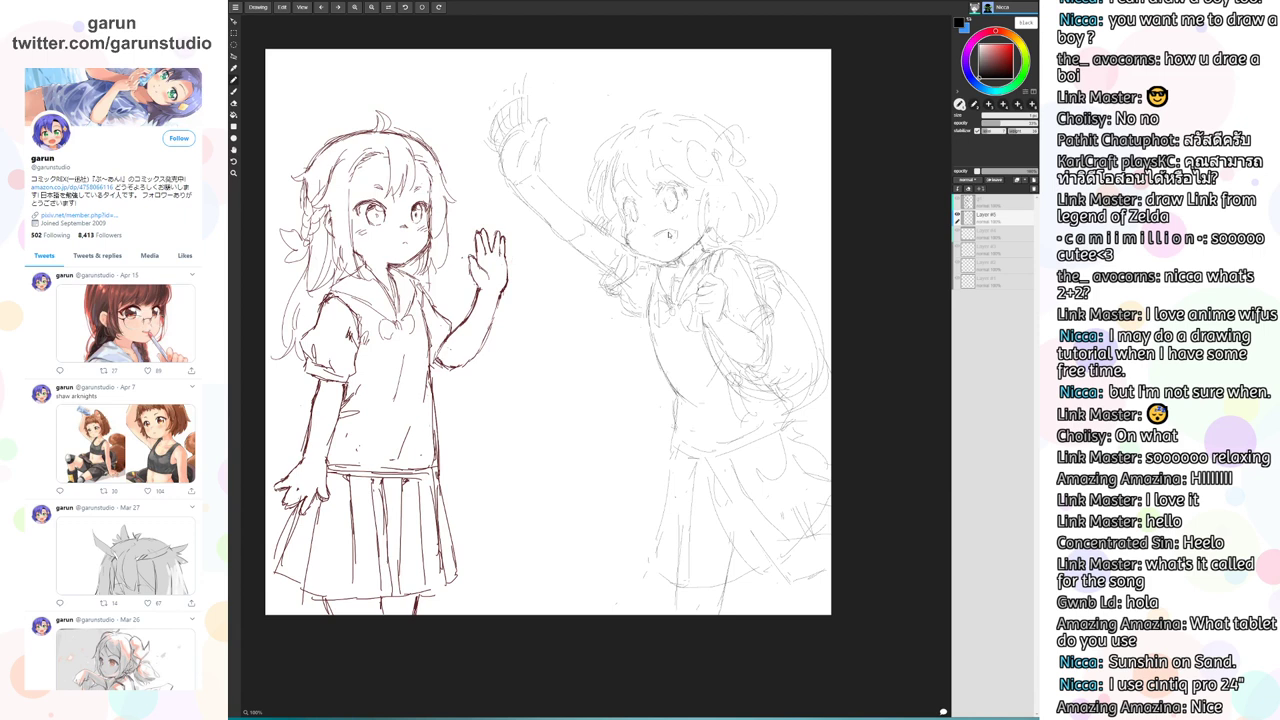
Erase and redraw the right figure's open mouth, and refine the hair along the far cheek
key(e)
drag(667, 231, 657, 238)
key(e)
drag(613, 192, 614, 218)
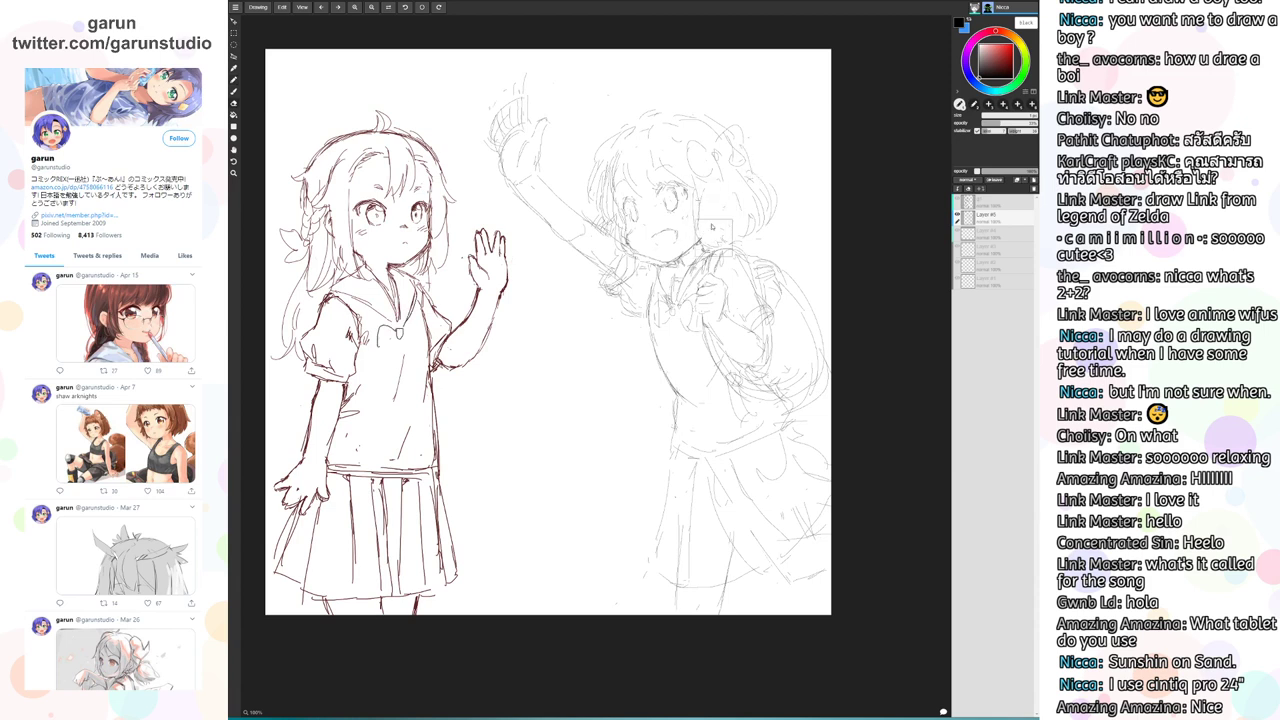
Redraw the right figure's rounded crown and bangs, and add the side hair and ribbon
mouse_move(652, 132)
mouse_down()
mouse_move(619, 133)
mouse_move(648, 114)
mouse_move(639, 120)
mouse_move(723, 121)
mouse_up()
mouse_move(620, 138)
mouse_down()
mouse_move(598, 197)
mouse_move(588, 187)
mouse_move(594, 207)
mouse_move(610, 208)
mouse_move(606, 178)
mouse_move(632, 198)
mouse_move(630, 182)
mouse_move(676, 178)
mouse_up()
key(e)
key(b)
key(e)
key(b)
mouse_move(630, 122)
mouse_down()
mouse_move(592, 175)
mouse_move(676, 117)
mouse_up()
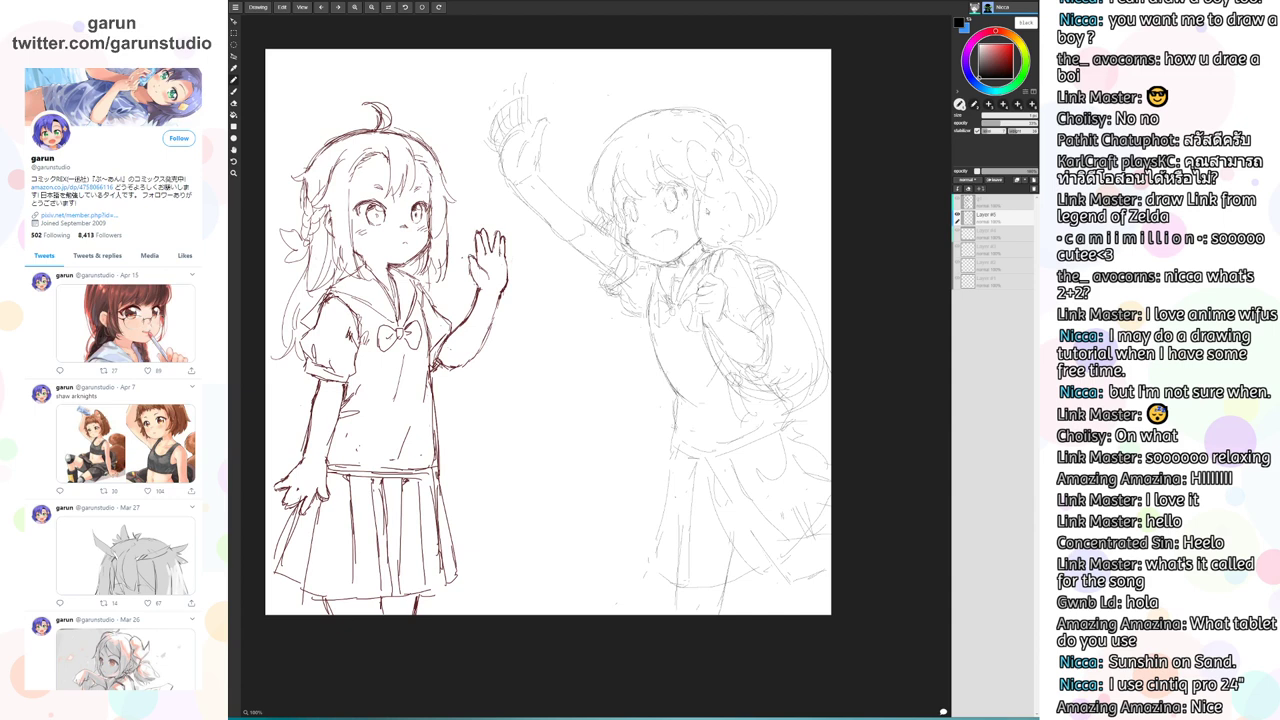
mouse_move(711, 179)
mouse_down()
mouse_move(707, 210)
mouse_move(736, 202)
mouse_move(737, 172)
mouse_move(762, 182)
mouse_up()
mouse_move(723, 155)
mouse_down()
mouse_move(747, 164)
mouse_move(735, 142)
mouse_up()
Clean up and redraw the right figure's jawline, chin and neckline
mouse_move(674, 264)
mouse_down()
mouse_move(683, 270)
mouse_move(660, 288)
mouse_up()
key(e)
drag(679, 259, 682, 262)
drag(652, 232, 699, 253)
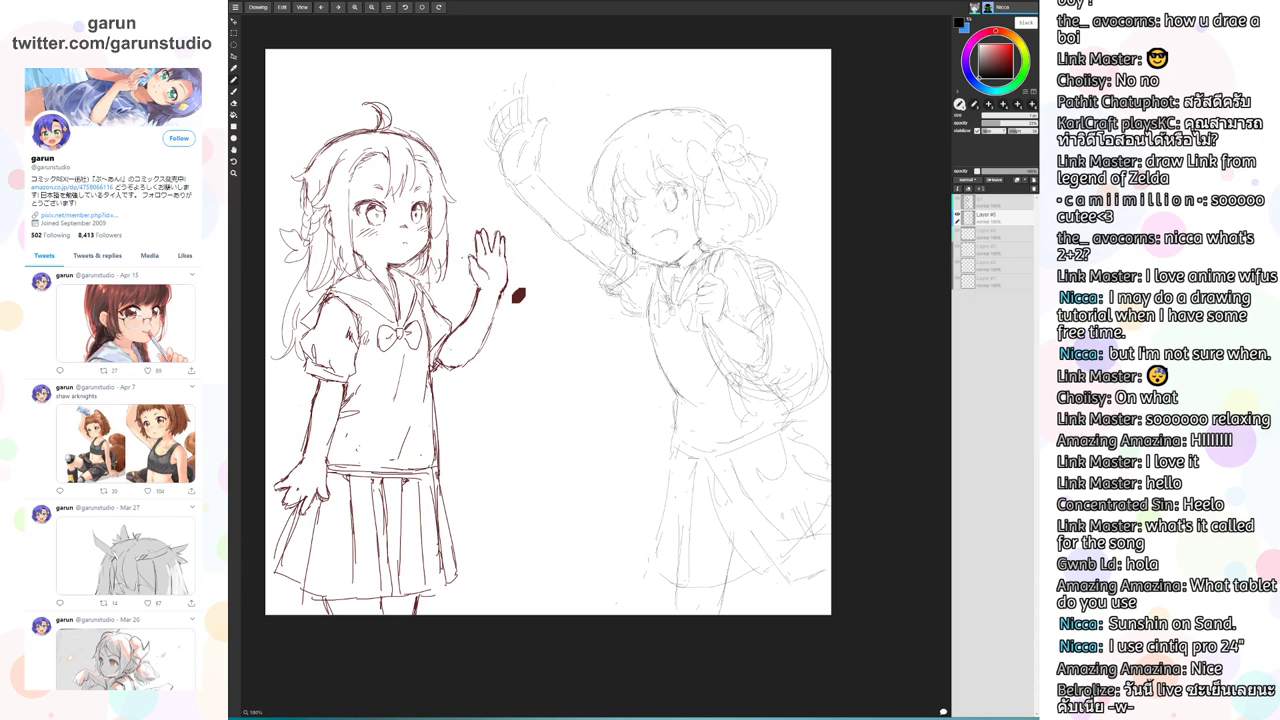
mouse_move(632, 250)
mouse_down()
mouse_move(616, 201)
mouse_move(648, 260)
mouse_move(669, 267)
mouse_up()
drag(665, 260, 673, 262)
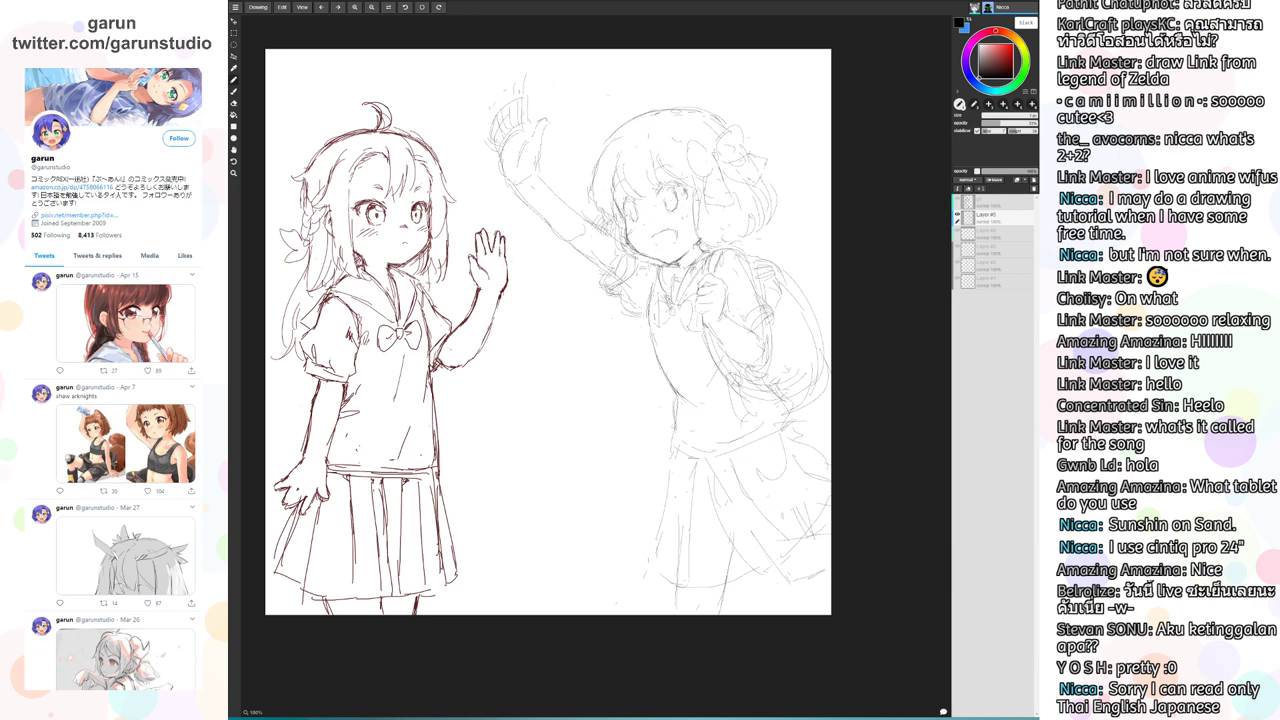
Redraw the left figure's long hair behind the shoulders, with a lock hanging below the raised elbow
drag(431, 265, 435, 299)
mouse_move(458, 368)
mouse_down()
mouse_move(472, 422)
mouse_move(462, 435)
mouse_move(455, 426)
mouse_up()
drag(458, 422, 444, 438)
drag(289, 309, 283, 359)
mouse_move(295, 315)
mouse_down()
mouse_move(290, 355)
mouse_move(295, 329)
mouse_up()
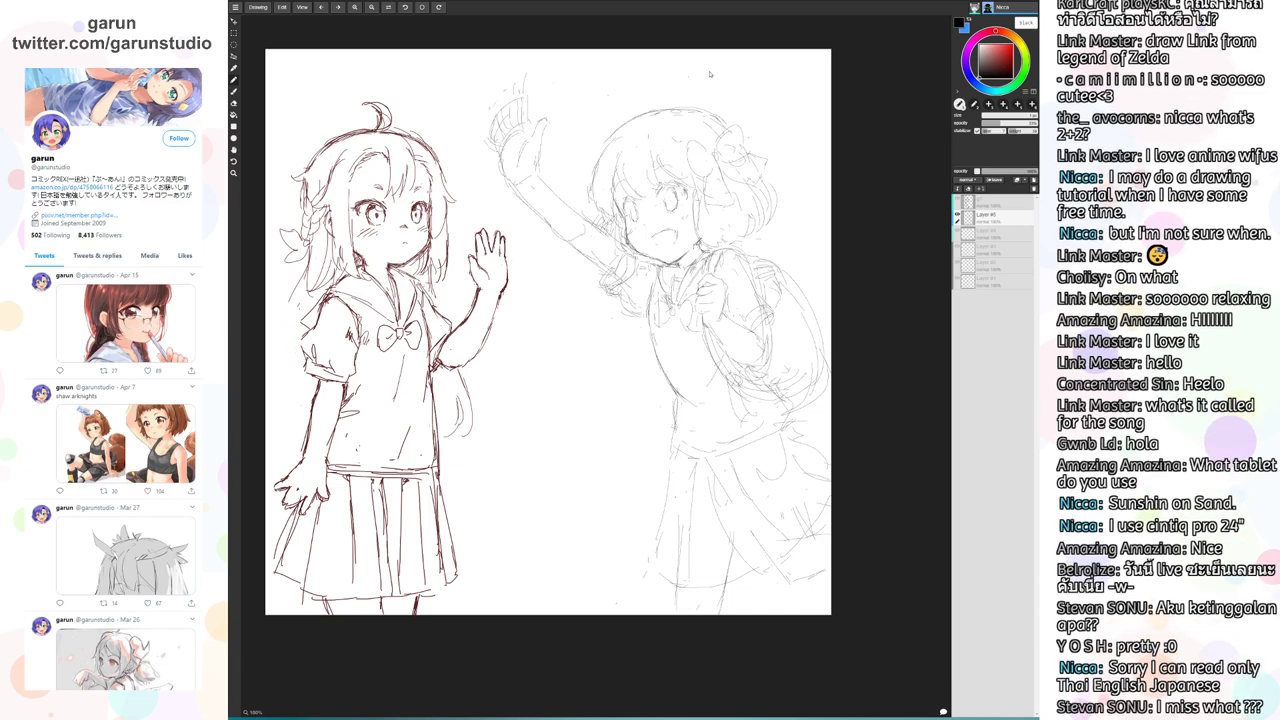
mouse_move(303, 275)
mouse_down()
mouse_move(269, 369)
mouse_move(280, 389)
mouse_up()
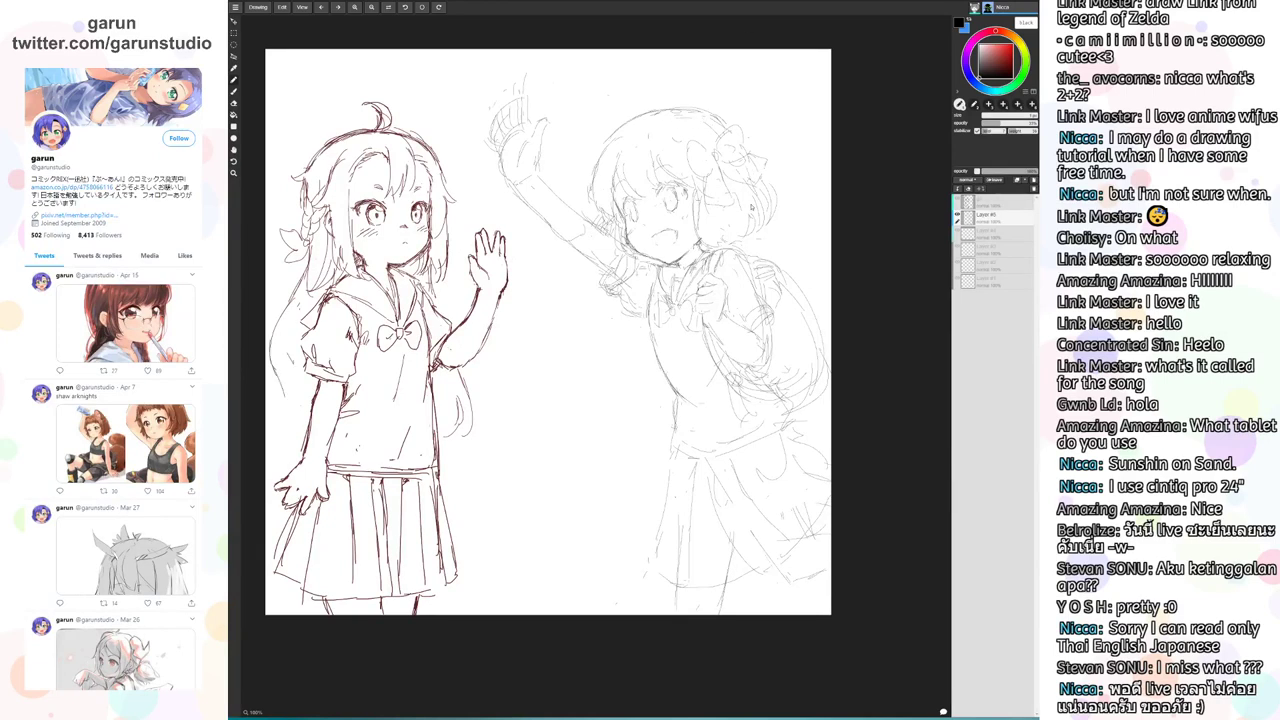
Rework the right figure's sailor collar and chest neckerchief, erasing and undoing stray strokes
mouse_move(678, 252)
mouse_down()
mouse_move(690, 258)
mouse_move(678, 294)
mouse_up()
key(e)
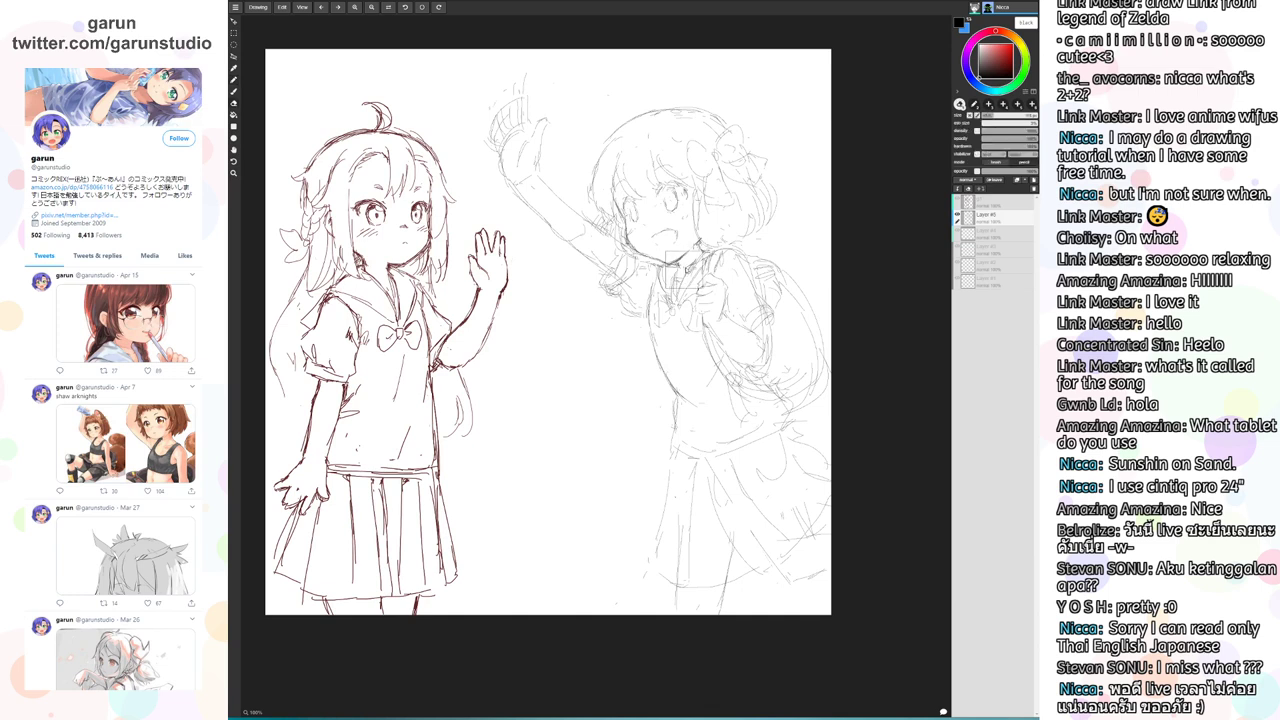
drag(698, 262, 694, 270)
key(m)
key(n)
mouse_move(690, 275)
mouse_down()
mouse_move(681, 302)
mouse_move(679, 271)
mouse_move(656, 299)
mouse_up()
key(e)
key(n)
key(ctrl+z)
drag(649, 313, 655, 333)
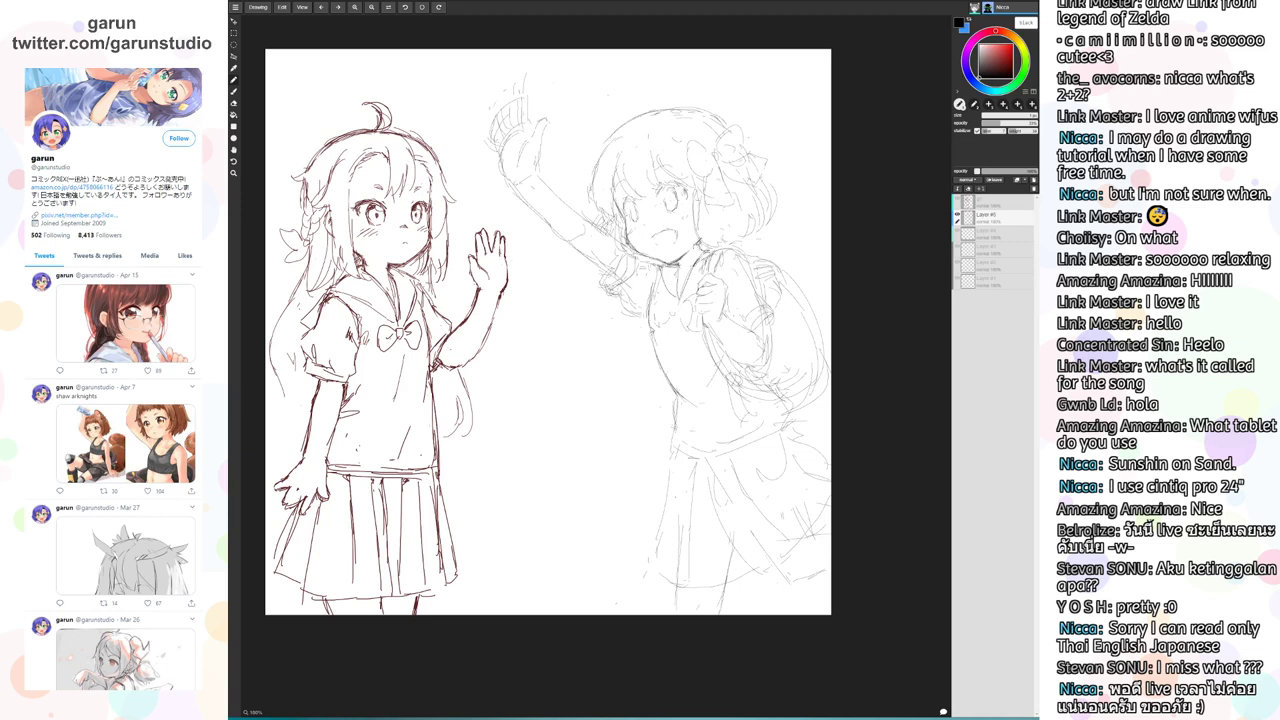
Erase rough lines beside the right figure's collar and redraw the sleeve of the raised arm
key(e)
drag(652, 284, 652, 292)
key(b)
key(e)
mouse_move(620, 262)
mouse_down()
mouse_move(604, 277)
mouse_move(621, 297)
mouse_up()
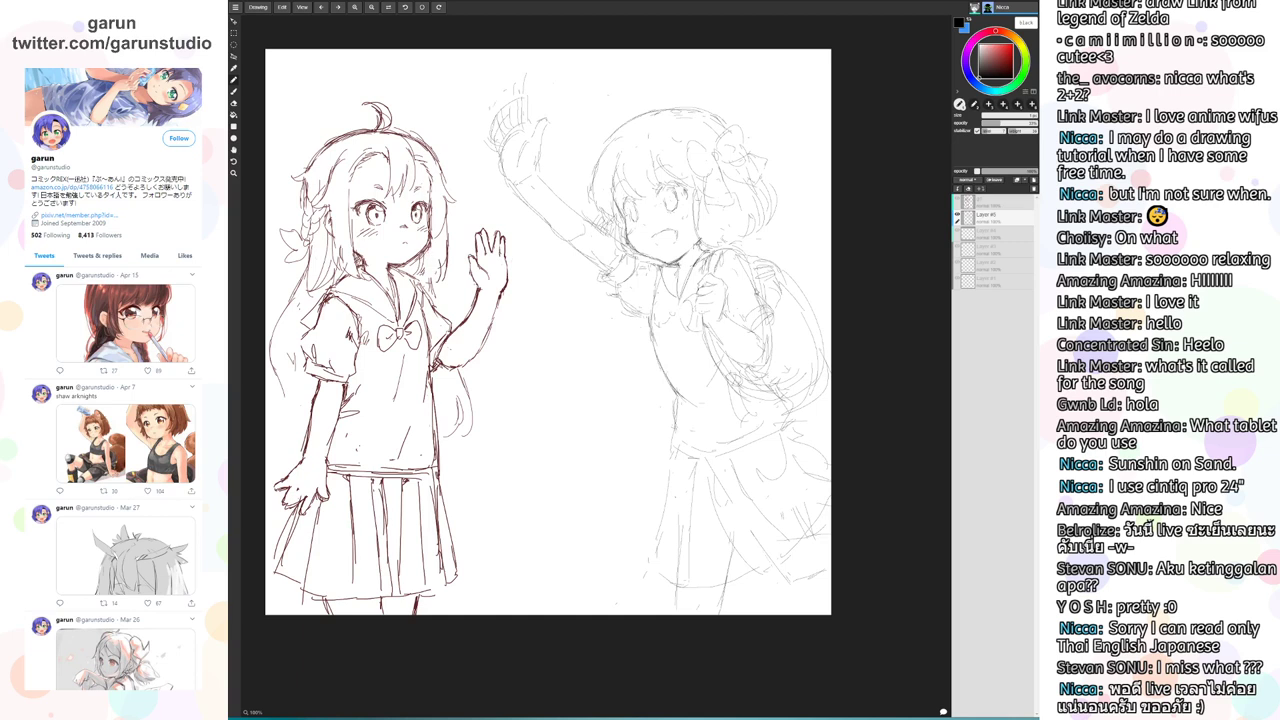
Erase overlapping strokes at the right figure's near shoulder and redraw the sleeve in front of the backpack
key(e)
mouse_move(743, 268)
mouse_down()
mouse_move(771, 290)
mouse_move(750, 318)
mouse_move(773, 312)
mouse_move(770, 366)
mouse_move(746, 363)
mouse_move(768, 357)
mouse_move(732, 322)
mouse_up()
key(e)
key(e)
key(e)
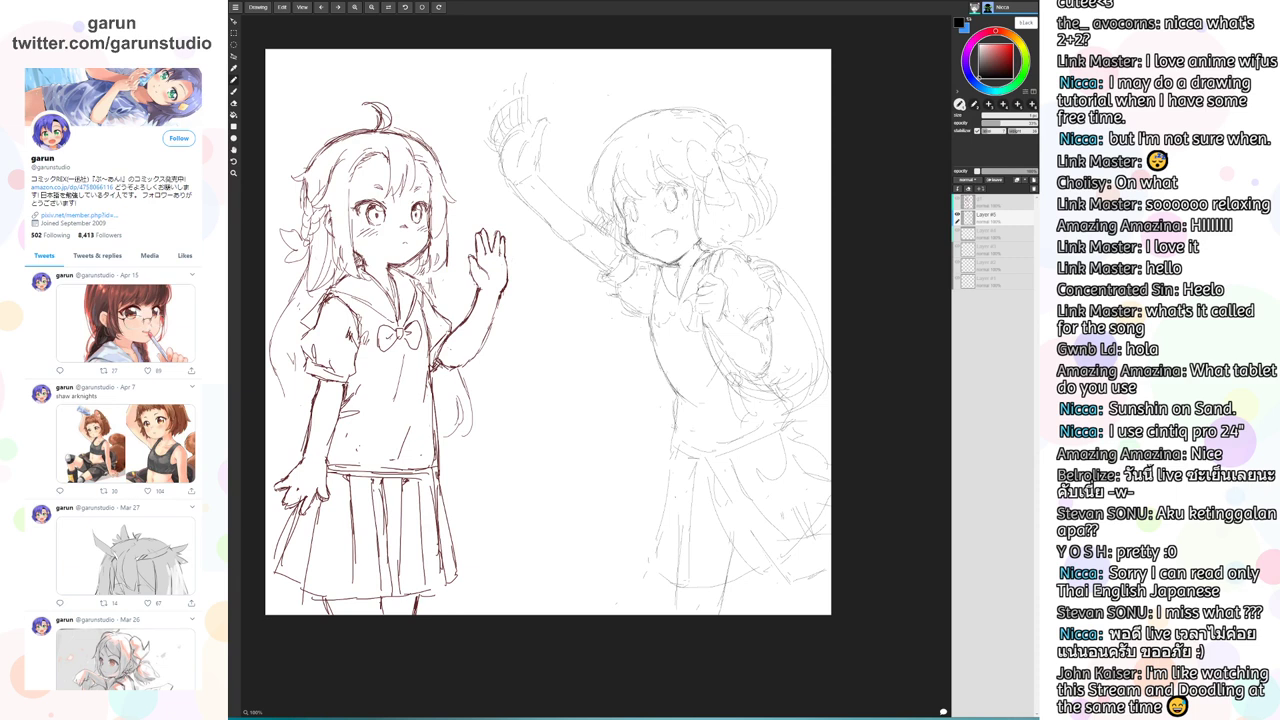
Touch up the right figure's chin and try a new cuff line on the raised arm's sleeve
key(e)
drag(680, 257, 680, 260)
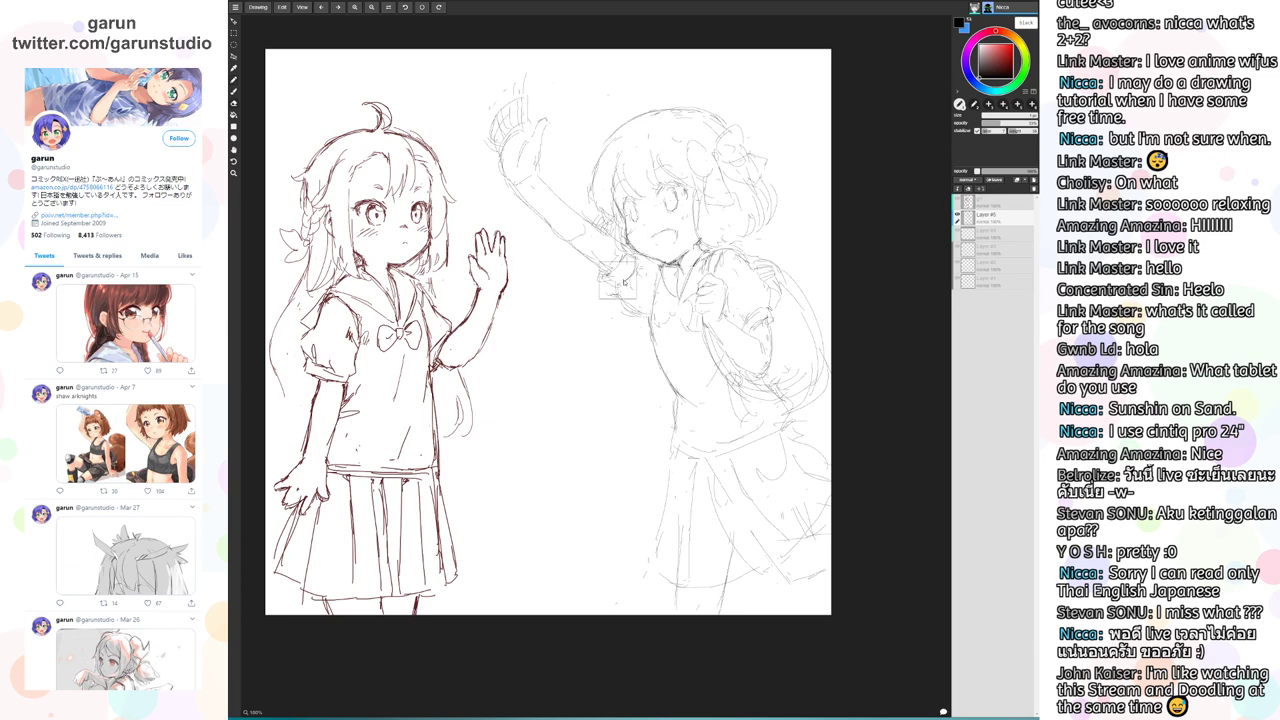
mouse_move(616, 257)
mouse_down()
mouse_move(602, 274)
mouse_move(637, 271)
mouse_up()
key(ctrl+z)
Draw curved, wind-blown hair locks beneath the left figure's raised elbow
mouse_move(466, 367)
mouse_down()
mouse_move(502, 415)
mouse_move(476, 458)
mouse_up()
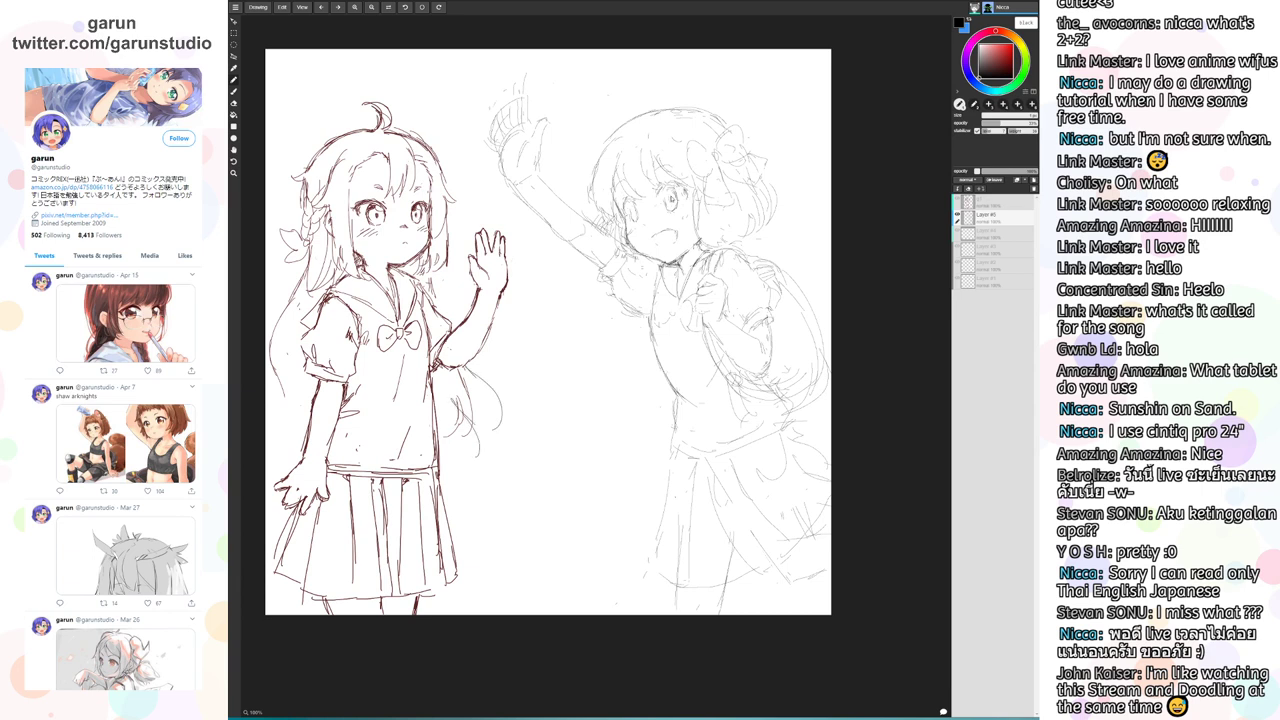
drag(490, 388, 506, 450)
drag(458, 408, 478, 460)
Redraw the right figure's shirt side, and add skirt pleats and folds along the flared far hem
drag(666, 406, 668, 448)
drag(702, 482, 714, 566)
drag(754, 470, 818, 510)
drag(792, 450, 828, 478)
drag(776, 568, 814, 536)
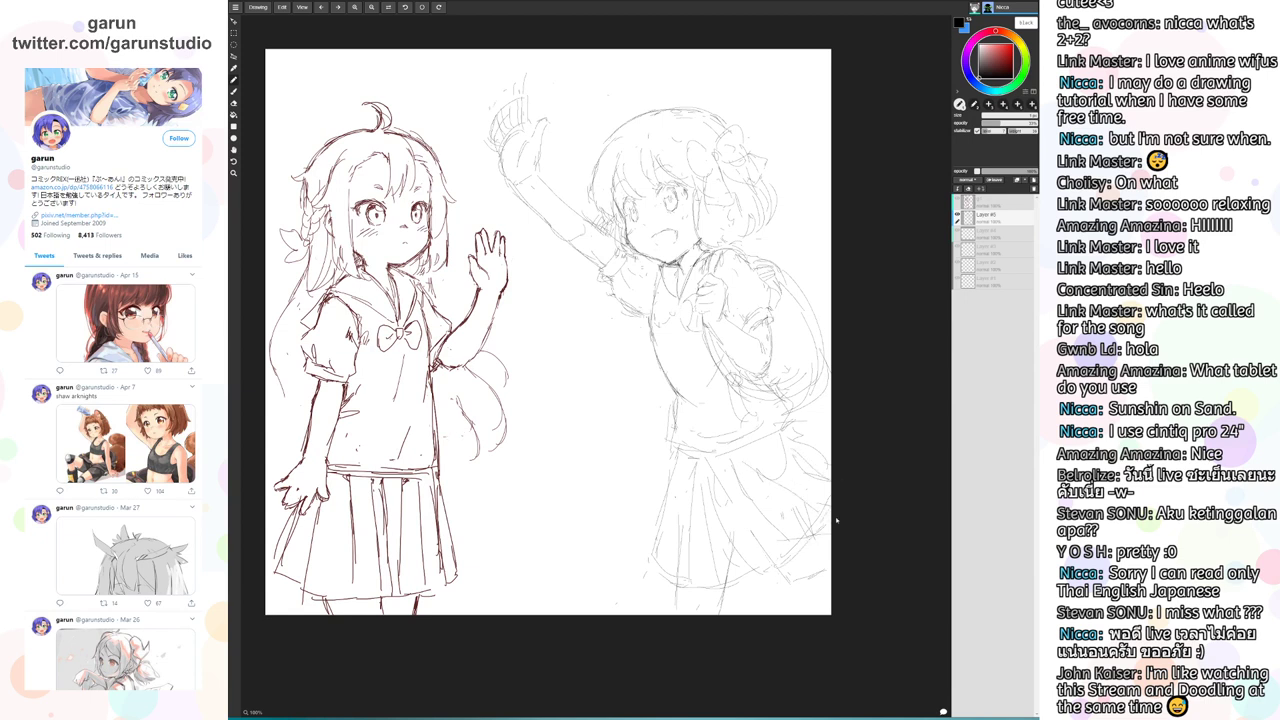
Add a fold stroke on the right figure's flared skirt and try another along the backpack
drag(782, 434, 817, 467)
mouse_move(776, 357)
mouse_down()
mouse_move(788, 384)
mouse_move(800, 379)
mouse_up()
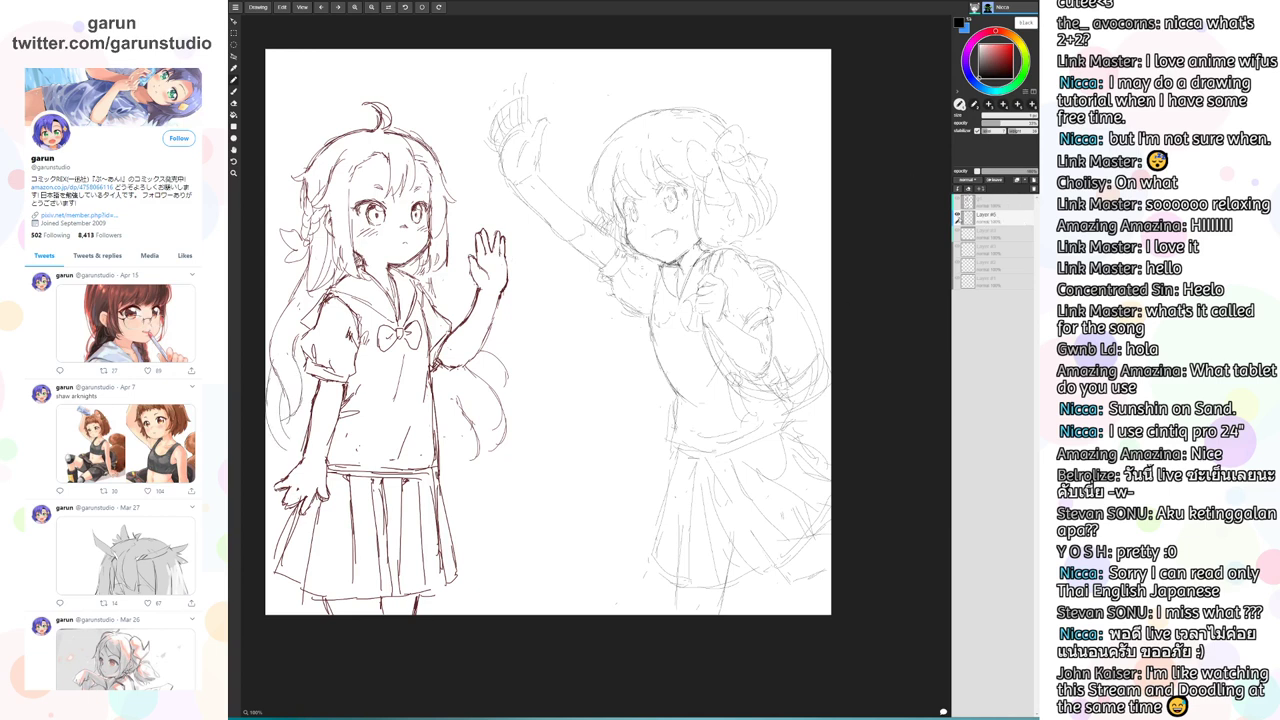
key(ctrl+z)
Lower the right figure's sketch layer opacity, move that layer to the bottom of the stack, and select the layer directly above it
click(957, 215)
click(958, 216)
click(1008, 172)
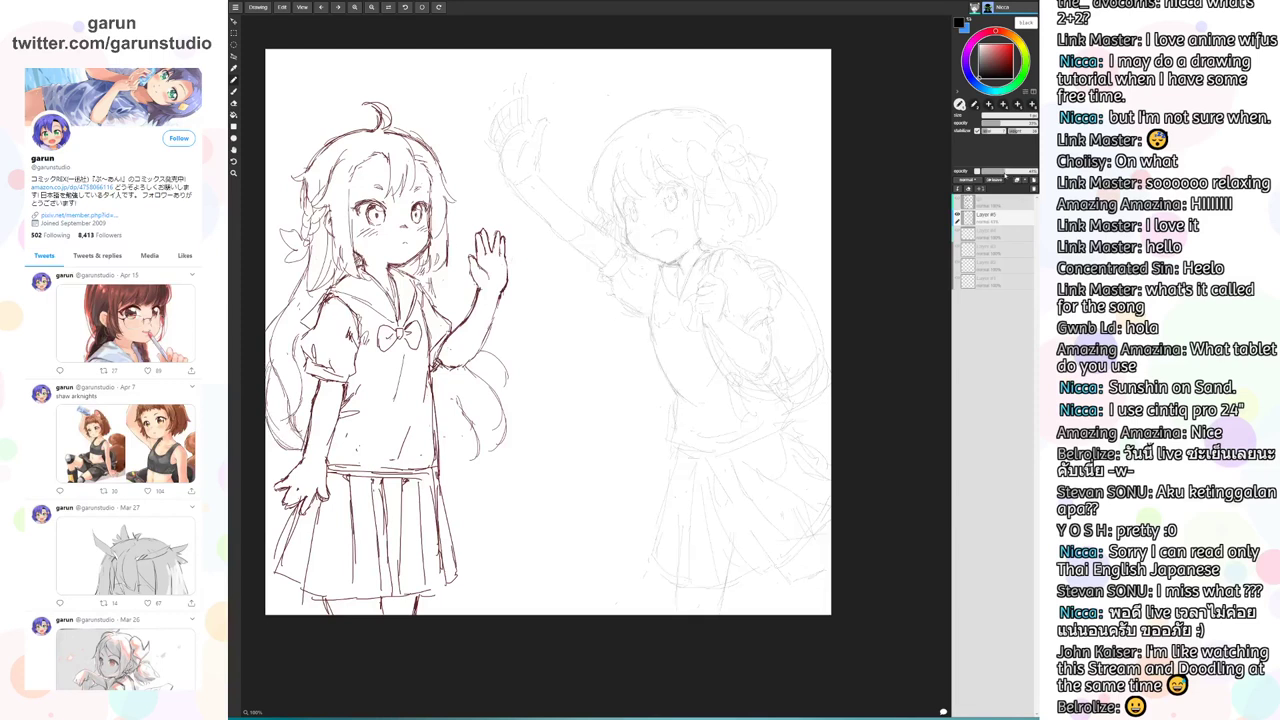
drag(991, 216, 1010, 275)
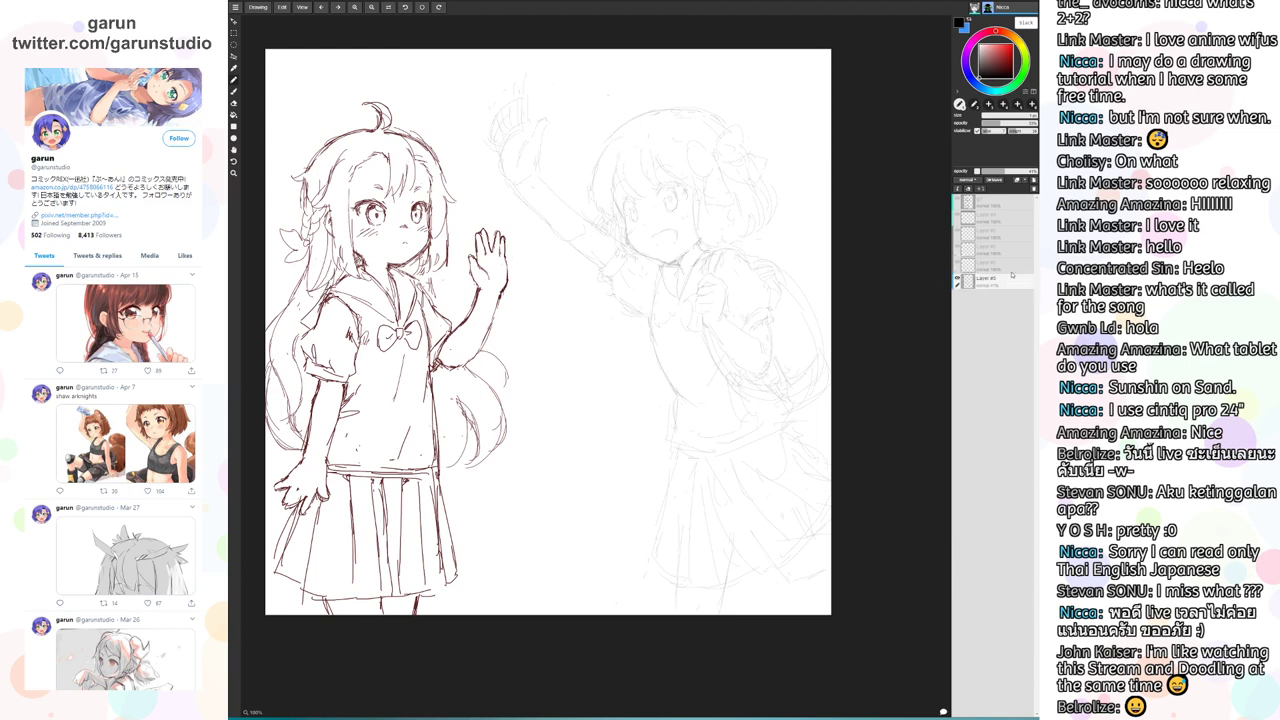
click(1009, 264)
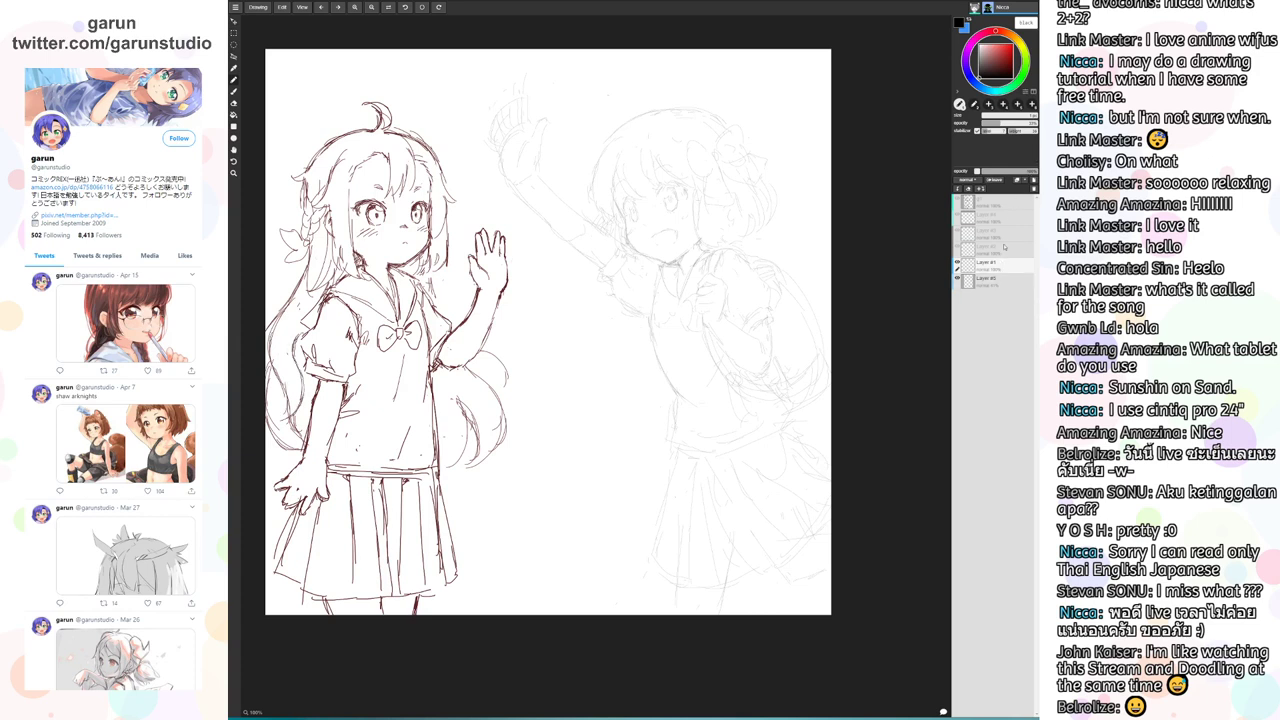
Switch to the Brush tool and adjust its size, clearing the test stroke from the layer
click(234, 91)
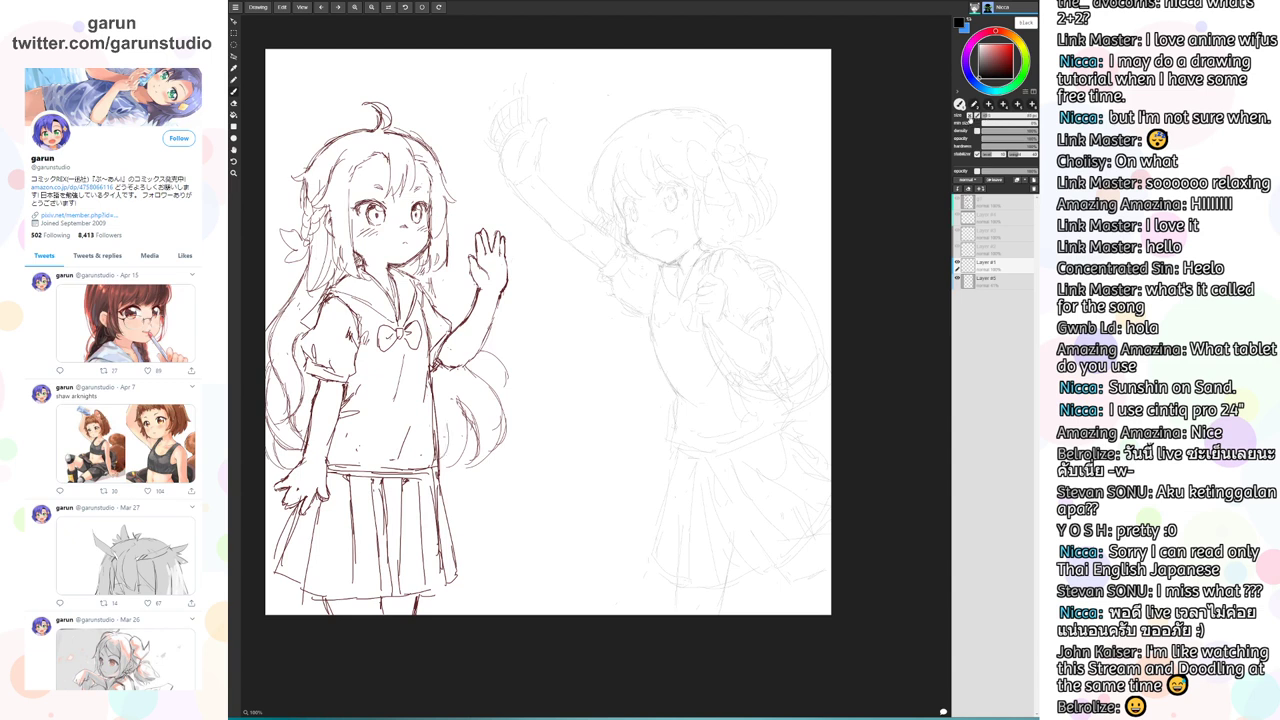
click(990, 117)
drag(993, 118, 989, 119)
drag(778, 241, 810, 280)
click(969, 188)
drag(993, 119, 1000, 118)
drag(444, 172, 457, 194)
drag(613, 200, 625, 224)
mouse_move(611, 205)
mouse_down()
mouse_move(627, 249)
mouse_move(616, 230)
mouse_up()
drag(611, 224, 621, 244)
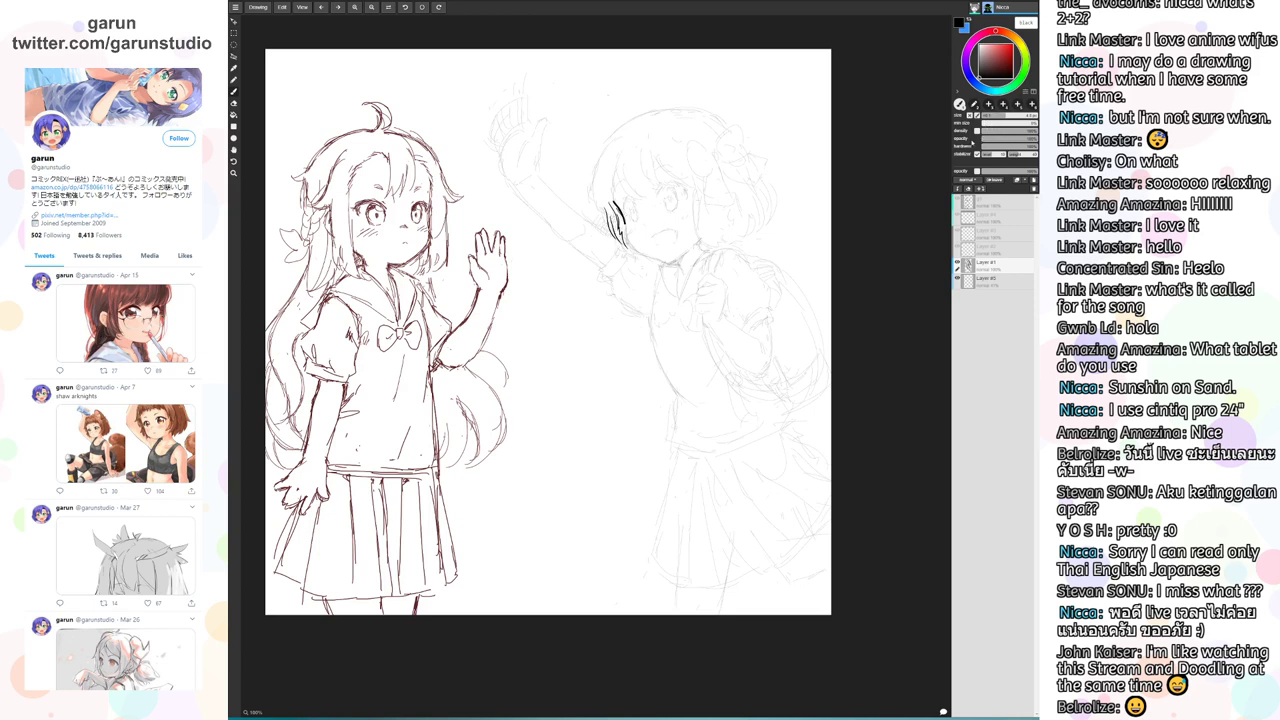
mouse_move(672, 195)
mouse_down()
mouse_move(680, 228)
mouse_move(712, 240)
mouse_up()
drag(660, 193, 673, 247)
drag(670, 223, 681, 264)
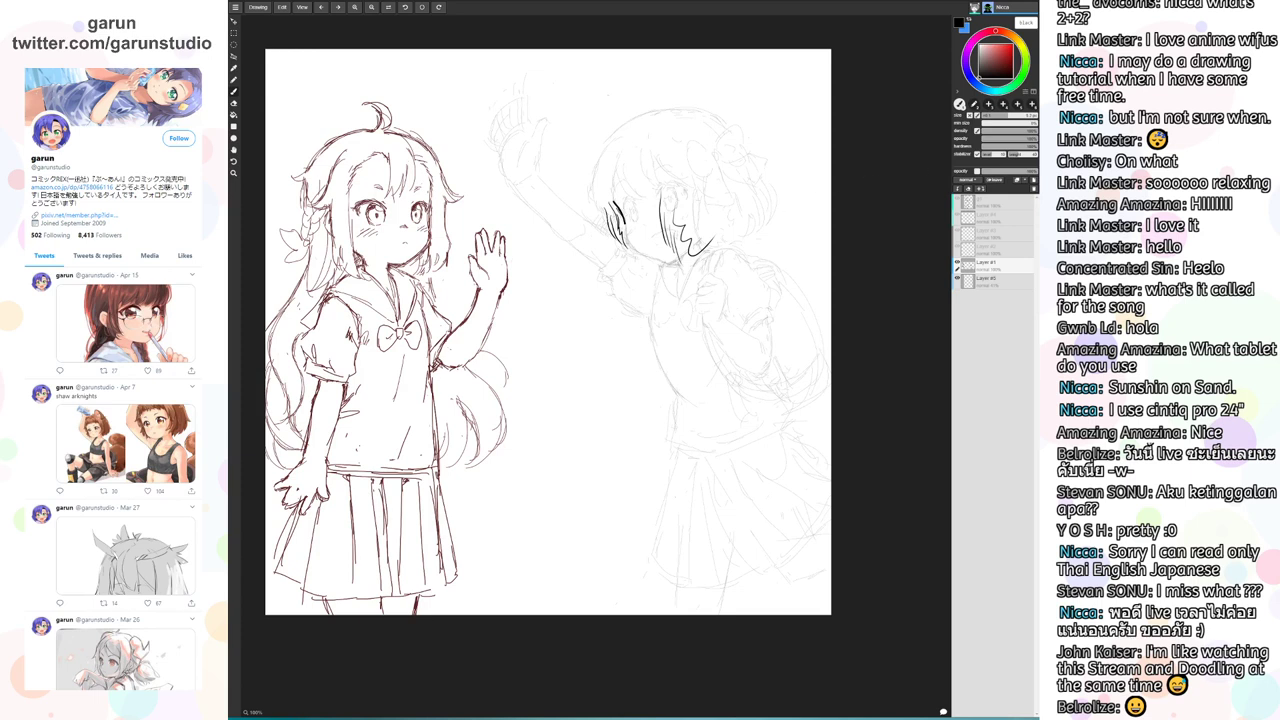
click(968, 189)
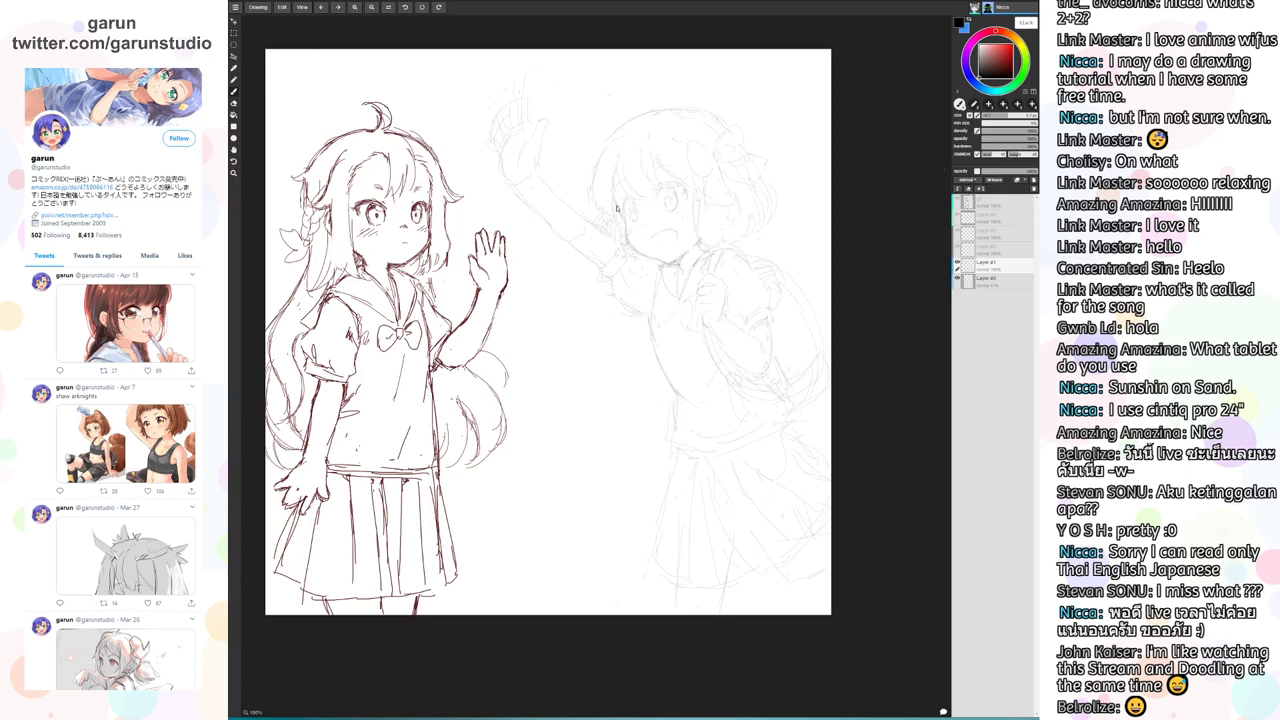
drag(617, 206, 627, 226)
click(968, 189)
Ink the right figure's face outline from the far cheek to the chin and near jaw, trimming the jaw line
mouse_move(617, 206)
mouse_down()
mouse_move(628, 245)
mouse_move(647, 258)
mouse_move(655, 247)
mouse_move(627, 245)
mouse_move(667, 265)
mouse_up()
key(ctrl+z)
key(ctrl+z)
drag(648, 259, 671, 264)
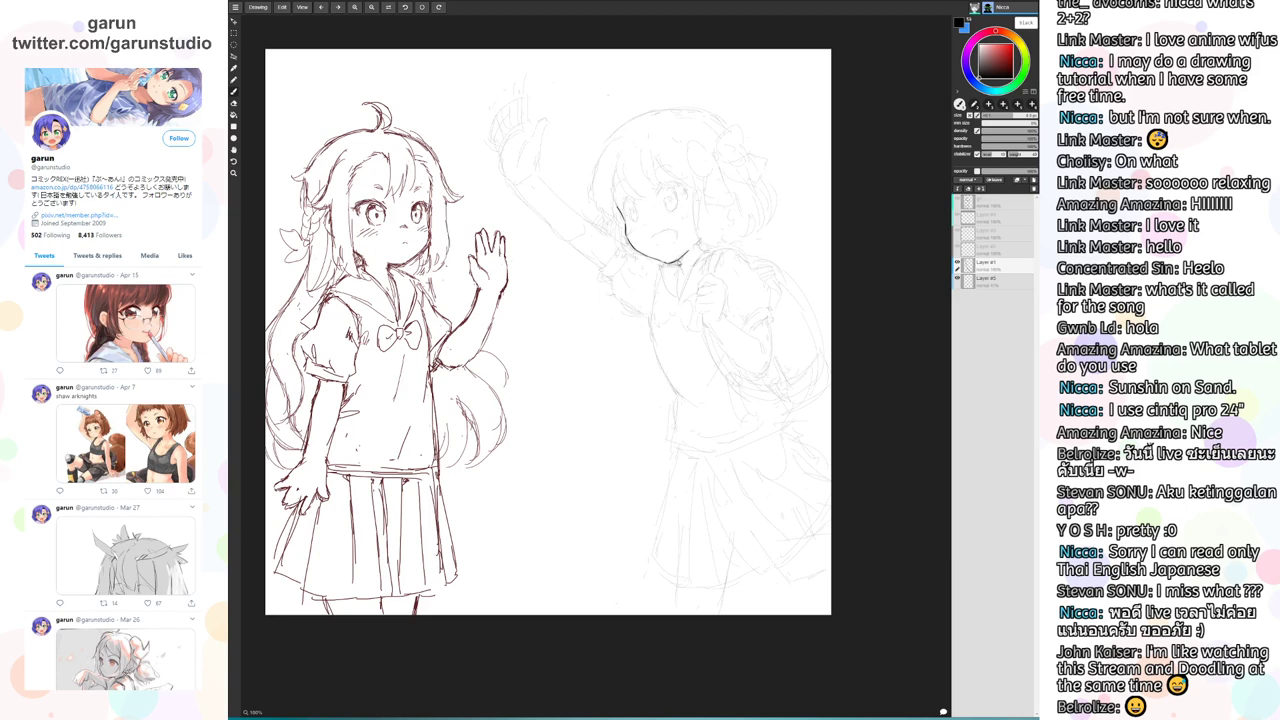
key(z)
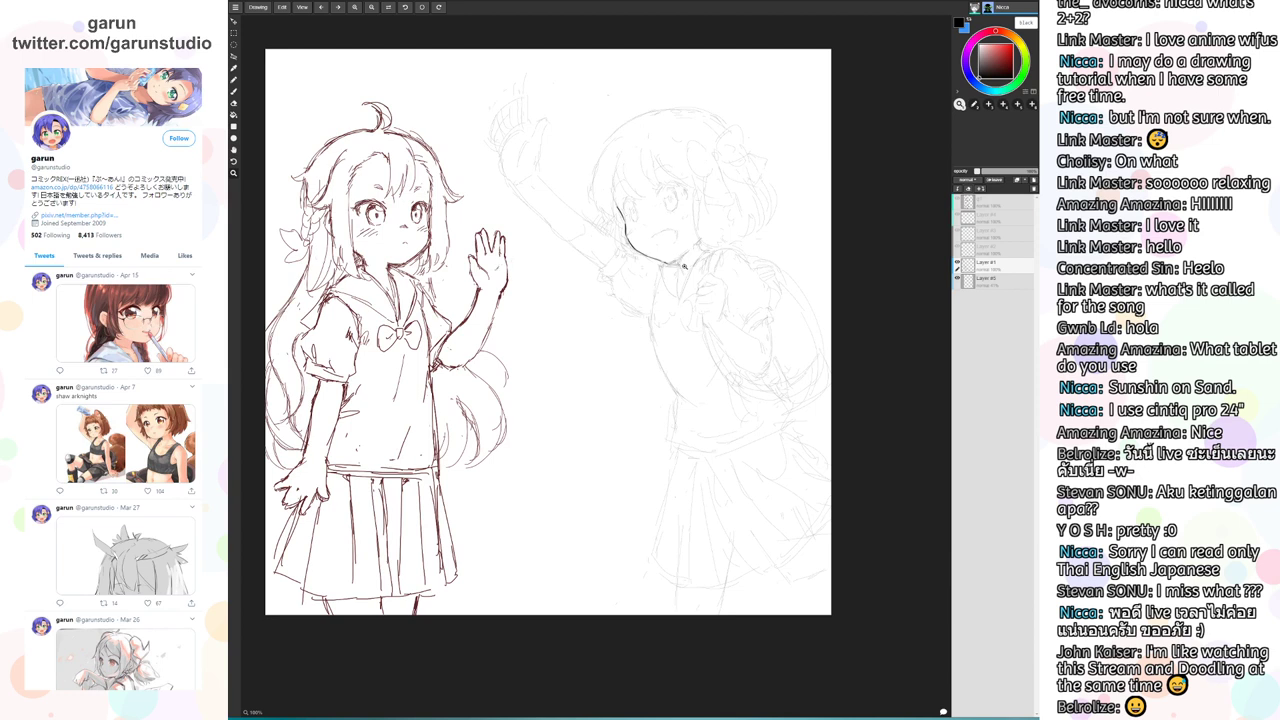
key(b)
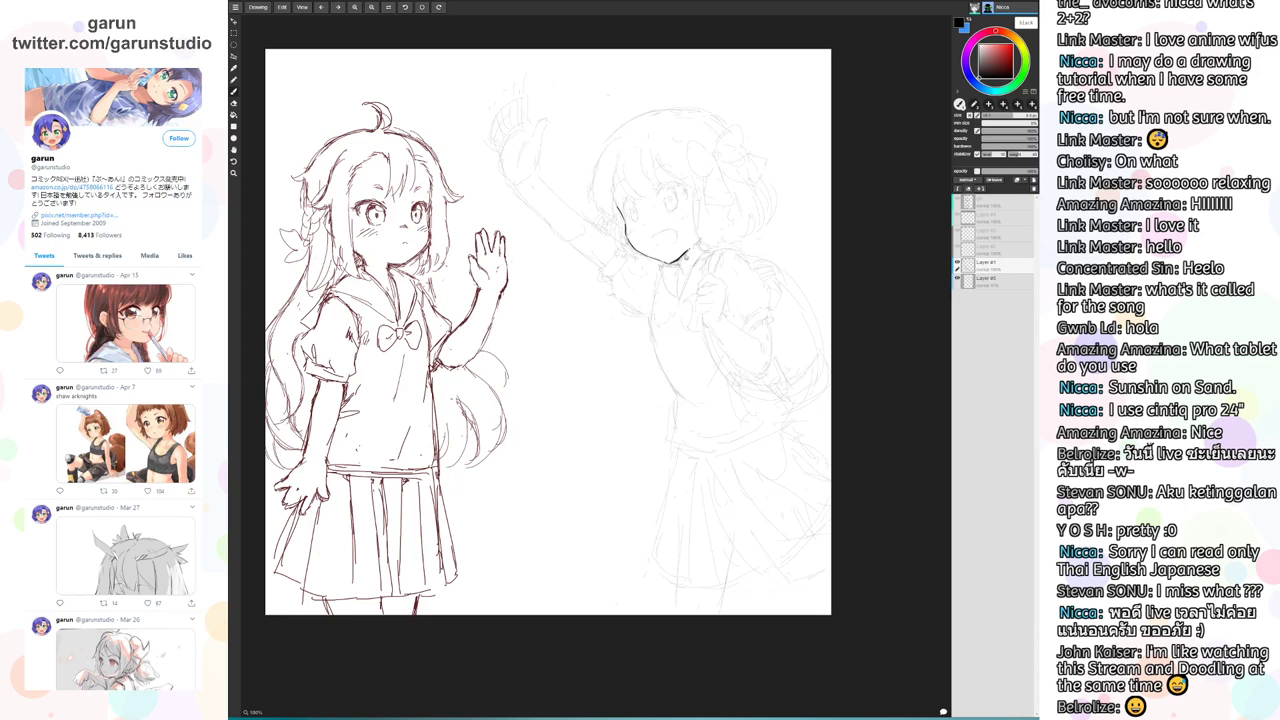
drag(701, 241, 692, 254)
key(e)
drag(692, 256, 686, 252)
key(b)
drag(677, 263, 672, 265)
Adjust the brush density and size, and ink the upper lashes of the right figure's near eye
drag(1018, 130, 1011, 133)
drag(658, 191, 663, 187)
drag(1010, 130, 1026, 130)
drag(658, 193, 665, 183)
drag(1015, 117, 1024, 117)
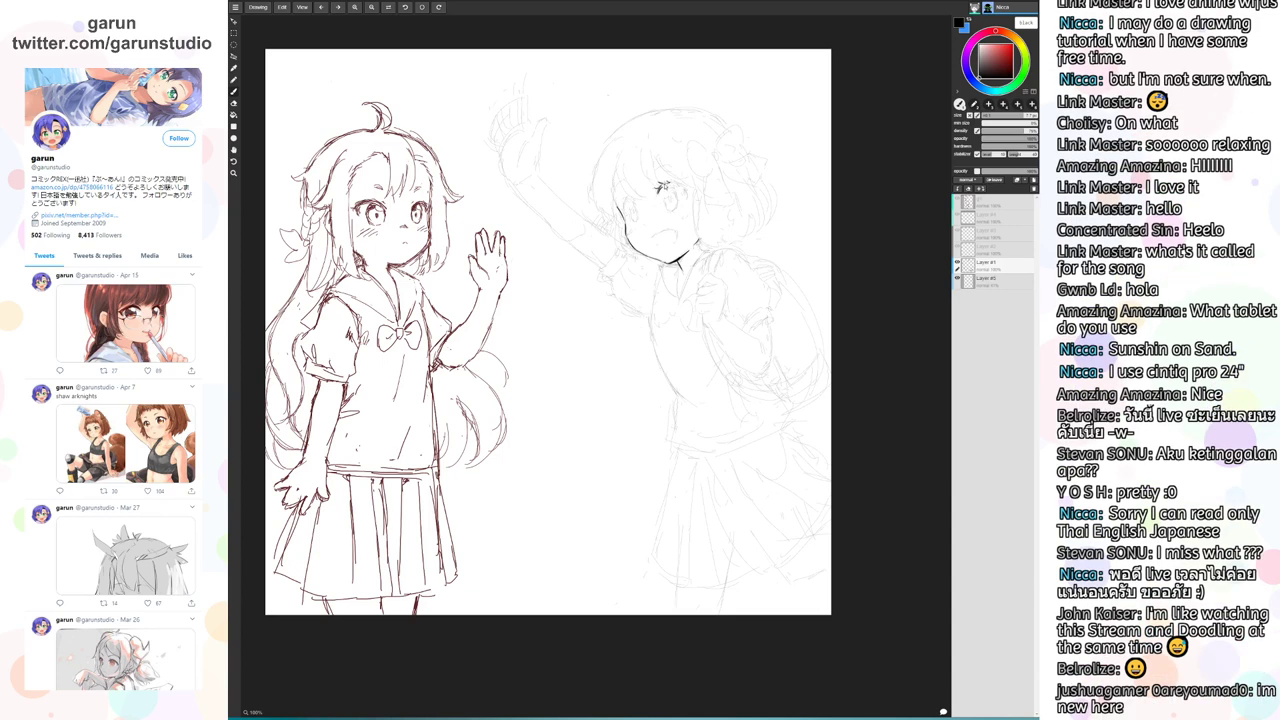
drag(664, 184, 681, 189)
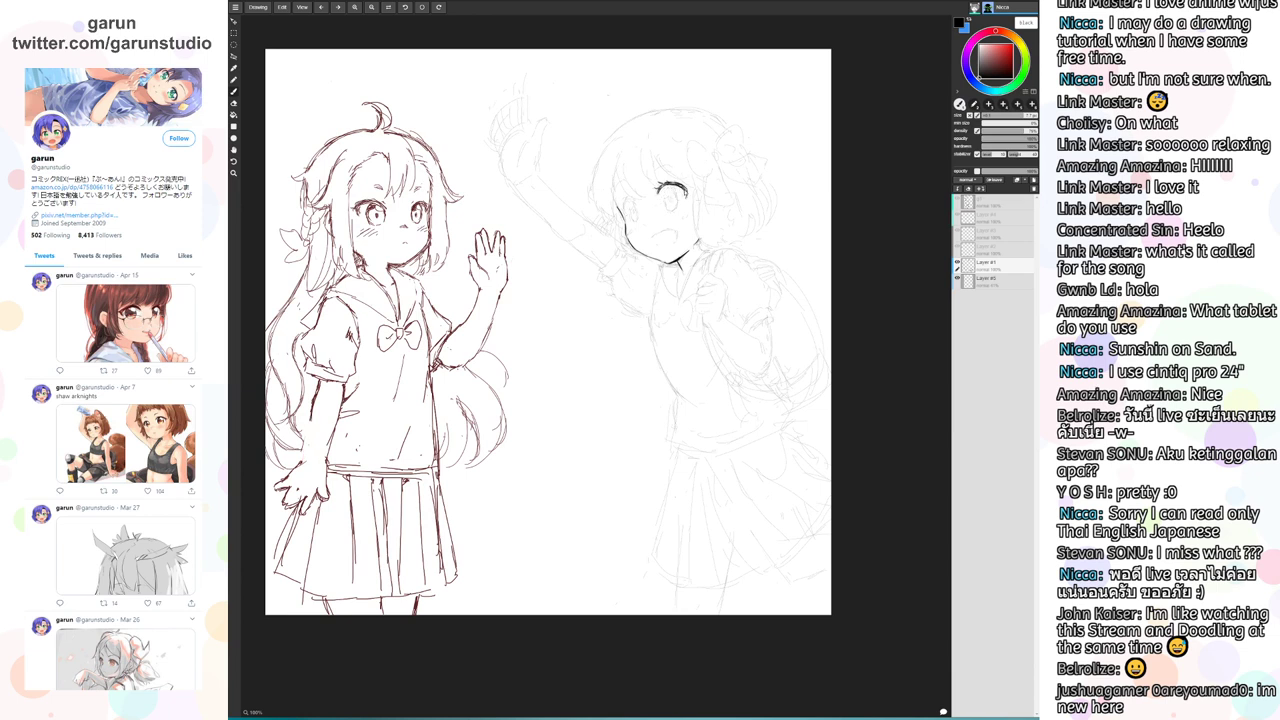
drag(685, 190, 698, 186)
Ink the upper lashes of the right figure's far eye, undoing stray strokes
mouse_move(658, 191)
mouse_down()
mouse_move(670, 181)
mouse_move(628, 218)
mouse_move(620, 206)
mouse_move(627, 219)
mouse_up()
key(ctrl+z)
key(ctrl+z)
key(ctrl+z)
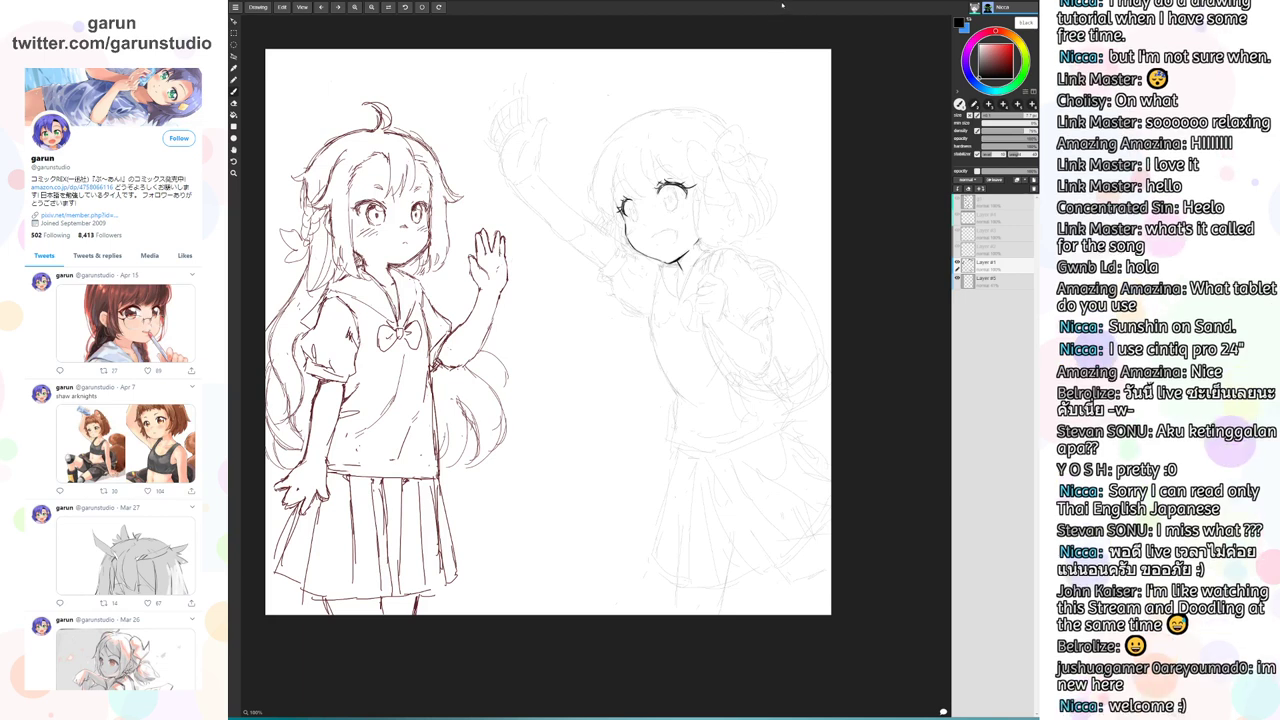
Ink the irises and pupils of both of the right figure's eyes
mouse_move(631, 229)
mouse_down()
mouse_move(632, 201)
mouse_move(630, 224)
mouse_up()
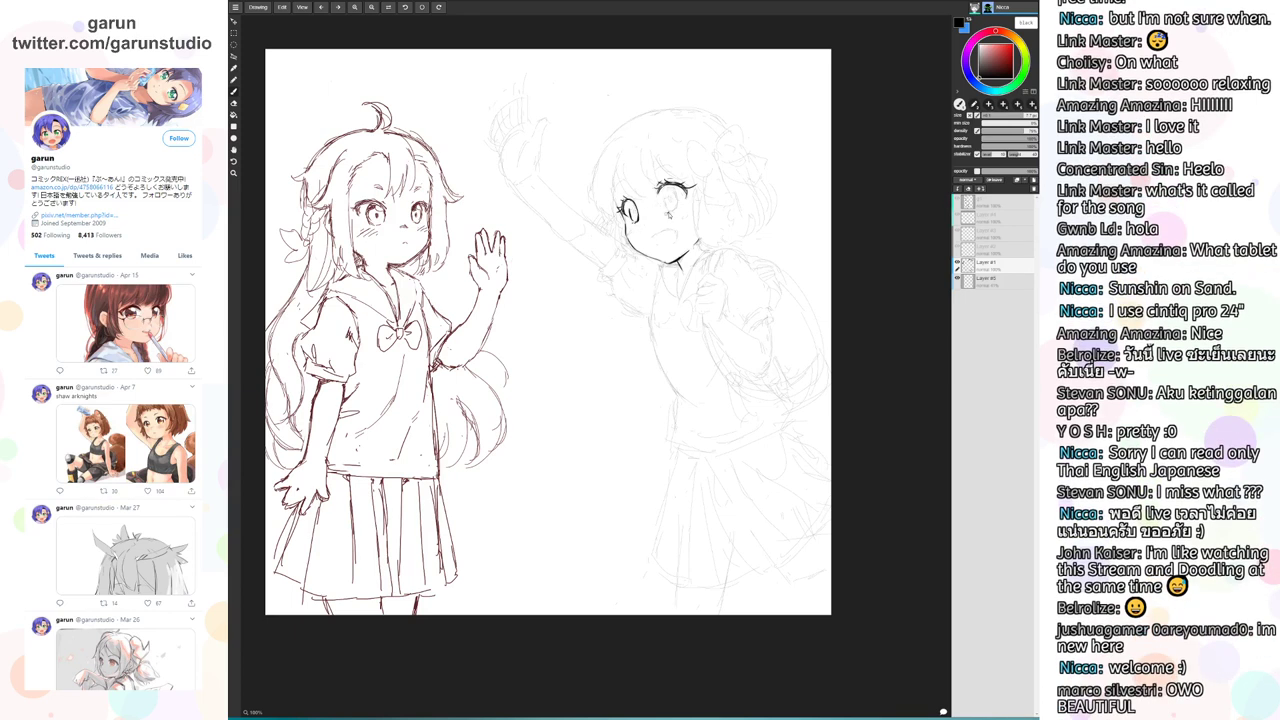
mouse_move(670, 200)
mouse_down()
mouse_move(671, 214)
mouse_move(674, 190)
mouse_move(680, 214)
mouse_move(668, 200)
mouse_move(632, 221)
mouse_up()
key(ctrl+z)
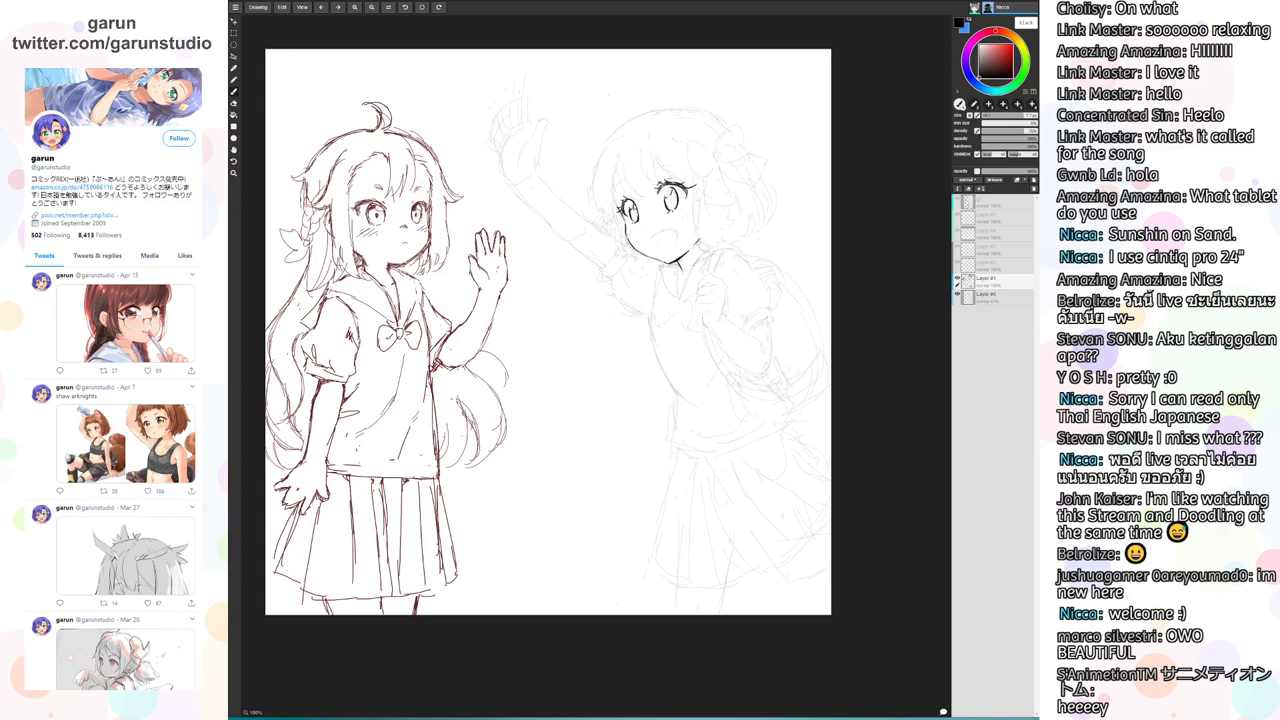
drag(633, 200, 677, 196)
Handwrite "ok" in the blank area between the two figures
mouse_move(562, 392)
mouse_down()
mouse_move(558, 402)
mouse_move(575, 400)
mouse_up()
drag(577, 392, 582, 402)
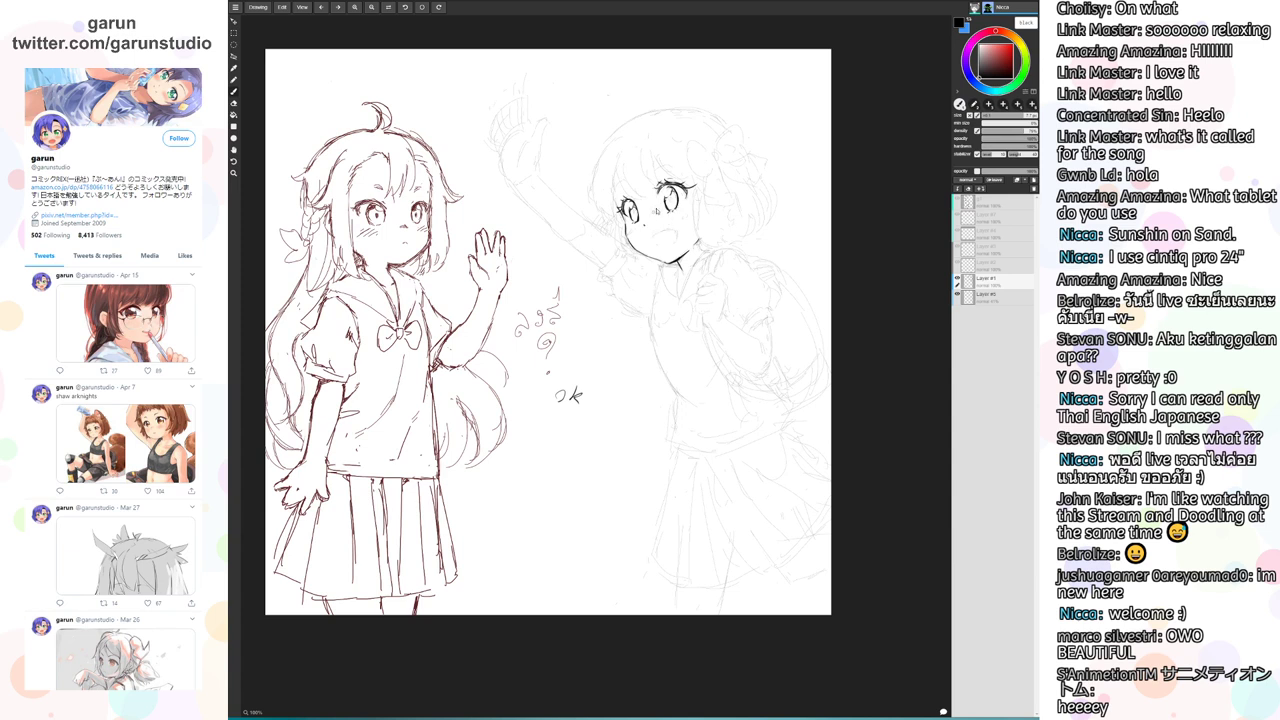
key(ctrl+z)
Ink the right figure's open mouth, fringe and far-side hair edge, redoing unsatisfactory strokes
mouse_move(630, 197)
mouse_down()
mouse_move(619, 204)
mouse_move(612, 190)
mouse_move(670, 166)
mouse_up()
key(ctrl+z)
mouse_move(655, 238)
mouse_down()
mouse_move(676, 231)
mouse_move(665, 250)
mouse_up()
key(ctrl+z)
mouse_move(637, 176)
mouse_down()
mouse_move(656, 193)
mouse_move(663, 173)
mouse_move(688, 187)
mouse_move(615, 205)
mouse_move(614, 226)
mouse_up()
key(ctrl+z)
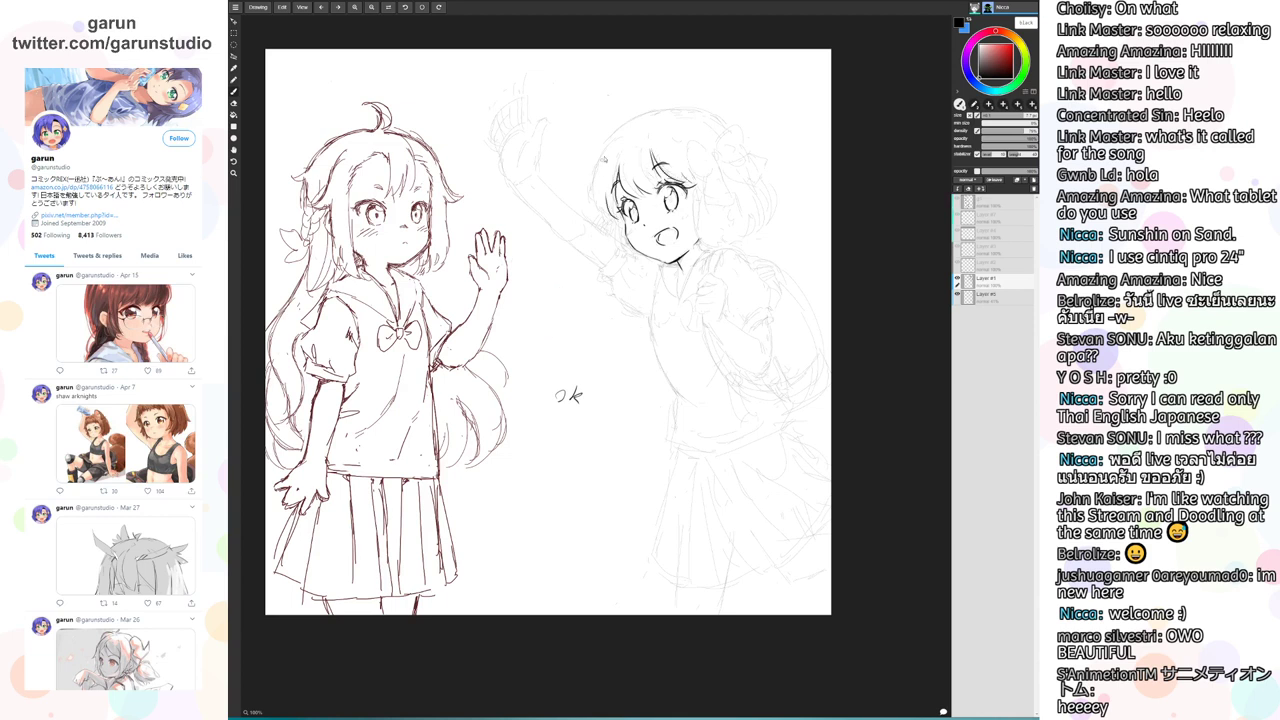
mouse_move(604, 150)
mouse_down()
mouse_move(589, 195)
mouse_move(596, 187)
mouse_move(592, 205)
mouse_move(621, 221)
mouse_up()
Ink the large hair bow on the near side of the right figure's head
mouse_move(712, 152)
mouse_down()
mouse_move(698, 140)
mouse_move(688, 168)
mouse_move(703, 181)
mouse_move(709, 148)
mouse_move(704, 181)
mouse_move(734, 124)
mouse_move(746, 165)
mouse_up()
key(ctrl+z)
key(ctrl+z)
key(ctrl+z)
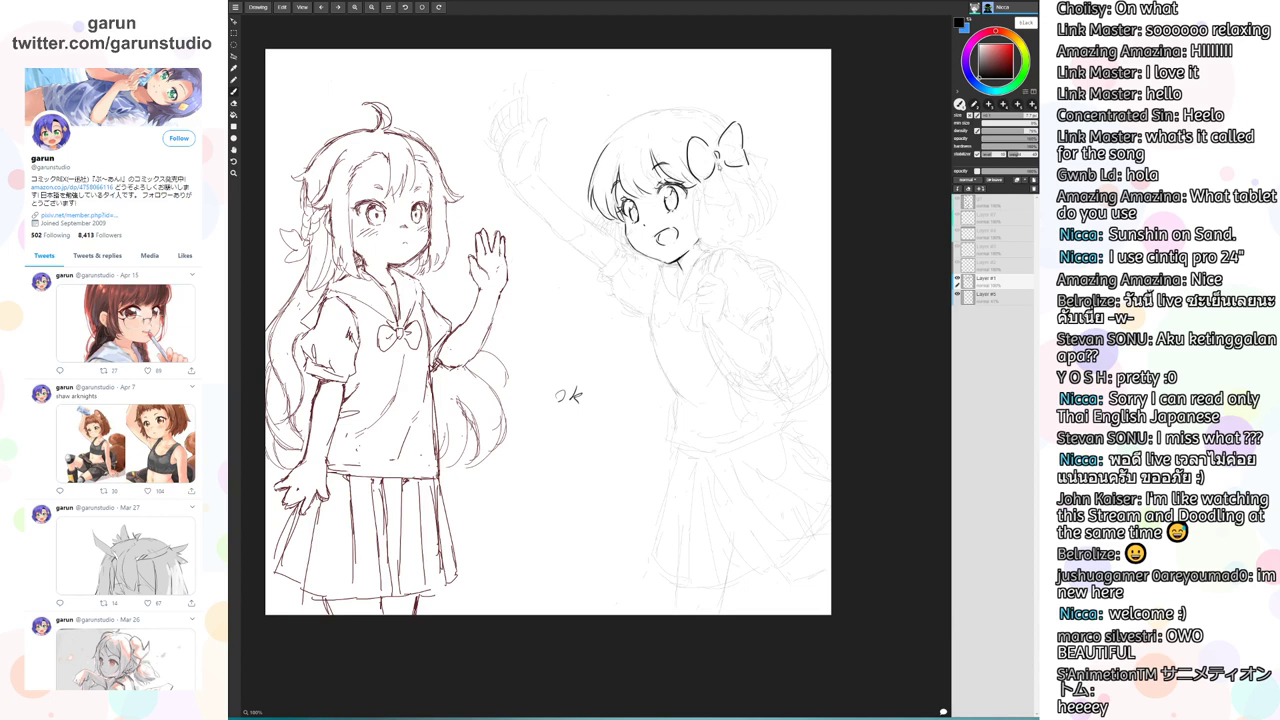
mouse_move(719, 164)
mouse_down()
mouse_move(730, 197)
mouse_move(708, 186)
mouse_move(708, 211)
mouse_move(762, 181)
mouse_up()
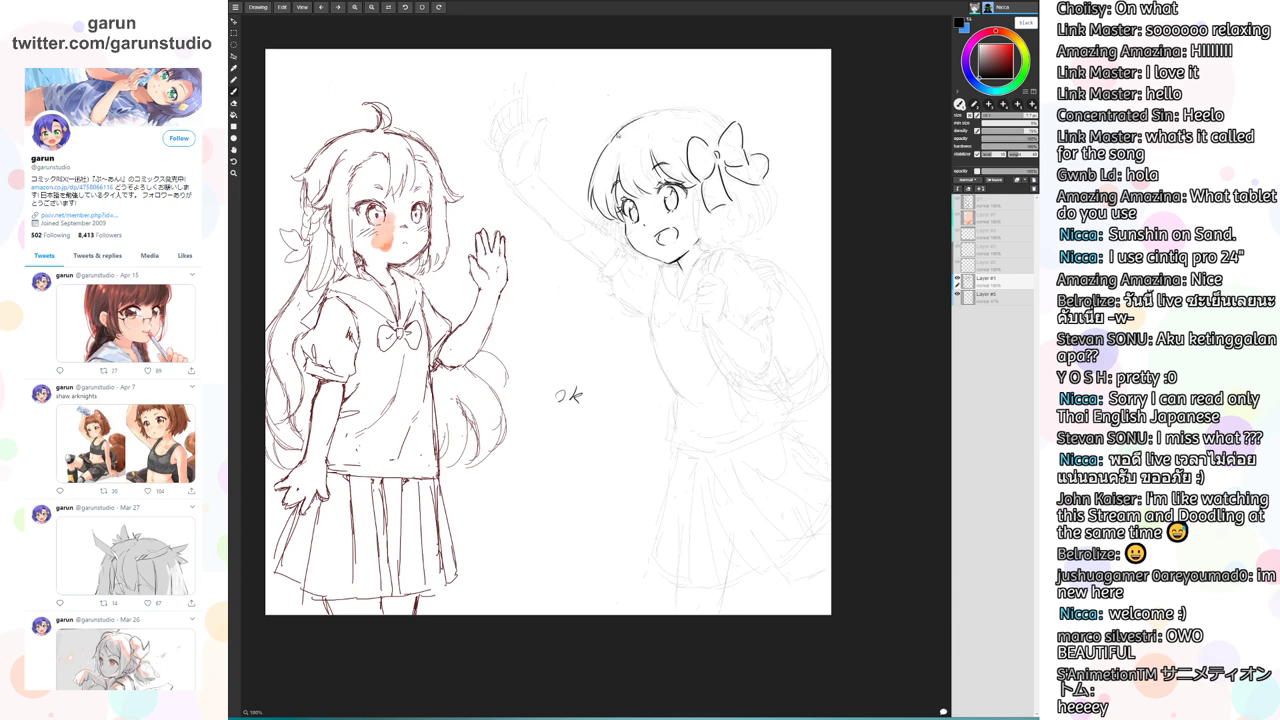
Ink the curved crown outline of the right figure's head from the fringe to the bow, retrying the stroke
key(ctrl+z)
mouse_move(607, 151)
mouse_down()
mouse_move(635, 117)
mouse_move(696, 113)
mouse_move(716, 129)
mouse_up()
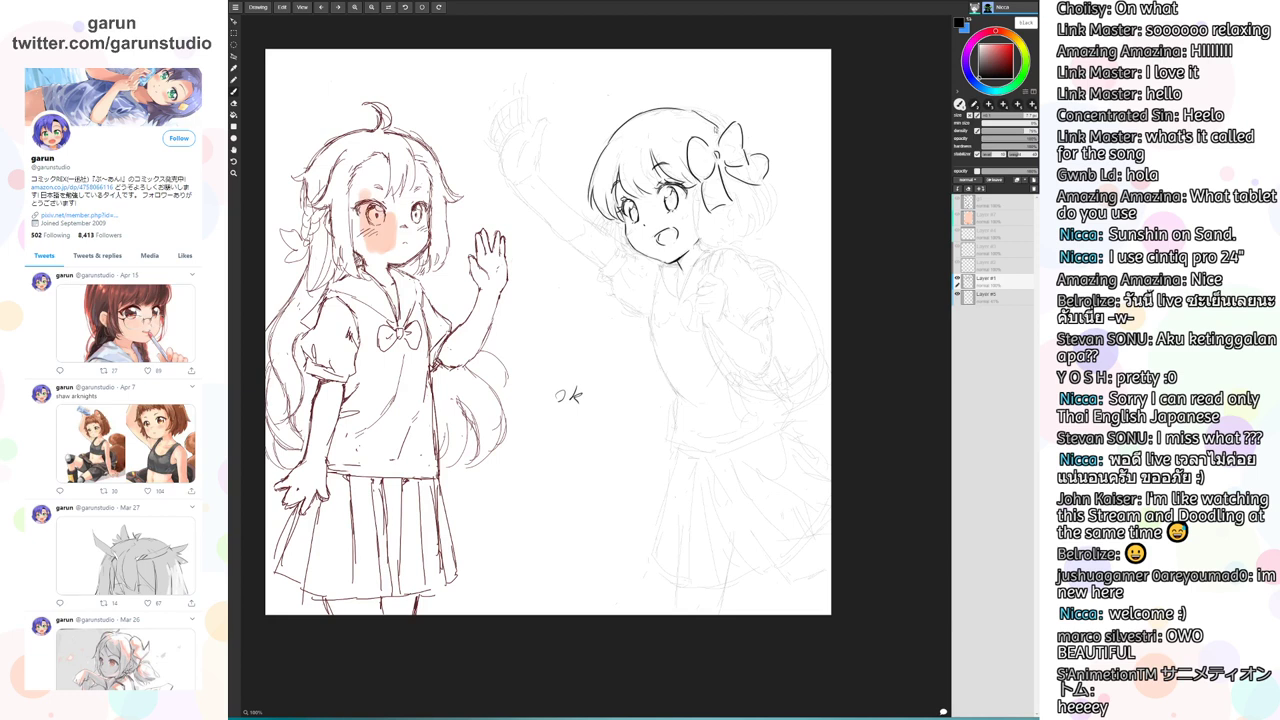
key(ctrl+z)
key(ctrl+z)
key(ctrl+z)
mouse_move(606, 151)
mouse_down()
mouse_move(629, 123)
mouse_move(680, 107)
mouse_move(727, 130)
mouse_up()
key(ctrl+z)
key(ctrl+z)
key(ctrl+z)
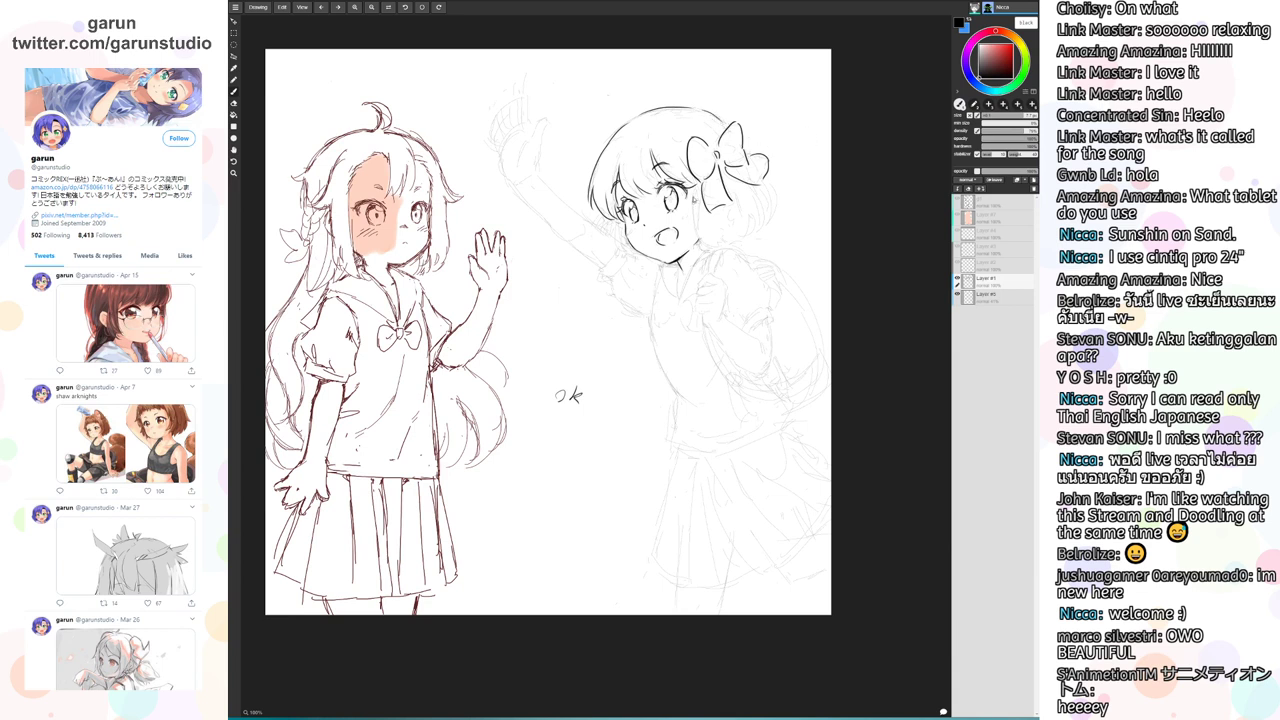
Ink the right figure's near-side hair, from the lock framing the face to the curled ends beneath the bow
drag(694, 195, 705, 250)
key(ctrl+z)
drag(694, 195, 705, 251)
key(ctrl+z)
mouse_move(692, 197)
mouse_down()
mouse_move(715, 252)
mouse_move(693, 205)
mouse_move(714, 248)
mouse_move(731, 229)
mouse_move(750, 236)
mouse_up()
key(ctrl+z)
key(ctrl+z)
mouse_move(767, 184)
mouse_down()
mouse_move(773, 207)
mouse_move(756, 230)
mouse_up()
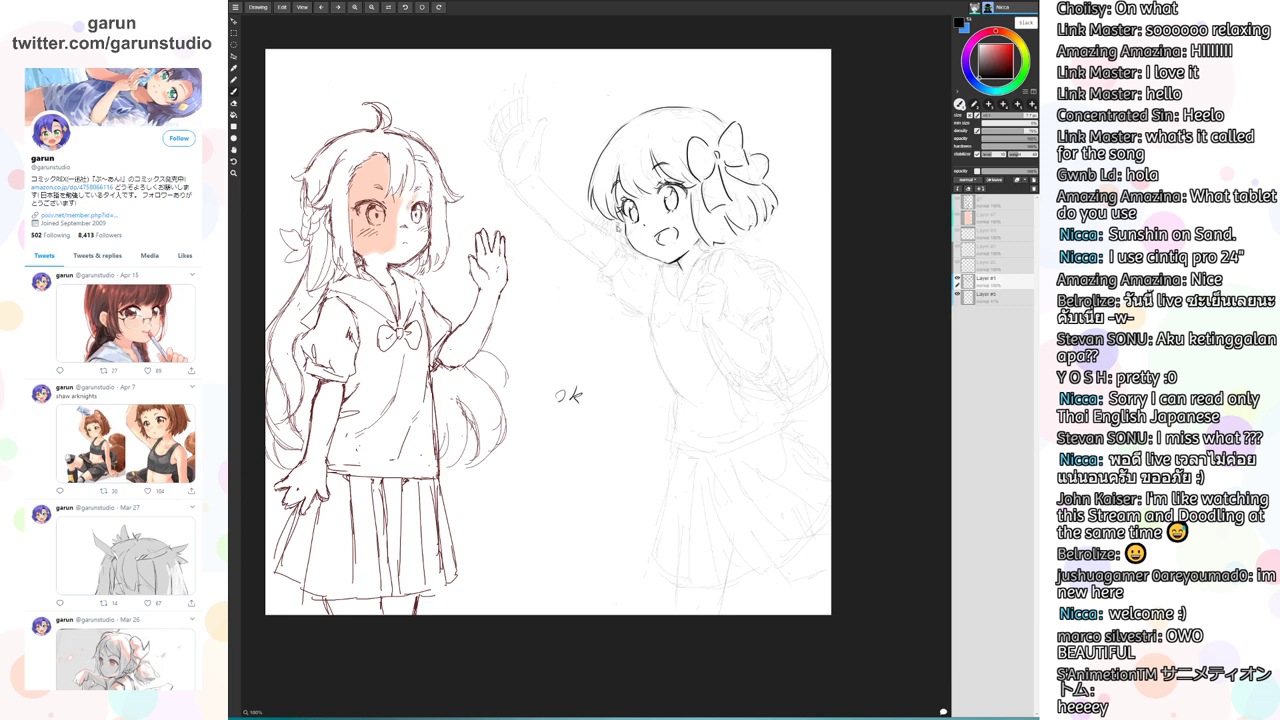
Ink the hair ends below the right figure's far cheek and refine the strands beside the near jaw
mouse_move(617, 227)
mouse_down()
mouse_move(640, 268)
mouse_move(685, 293)
mouse_up()
mouse_move(712, 246)
mouse_down()
mouse_move(696, 262)
mouse_move(699, 252)
mouse_up()
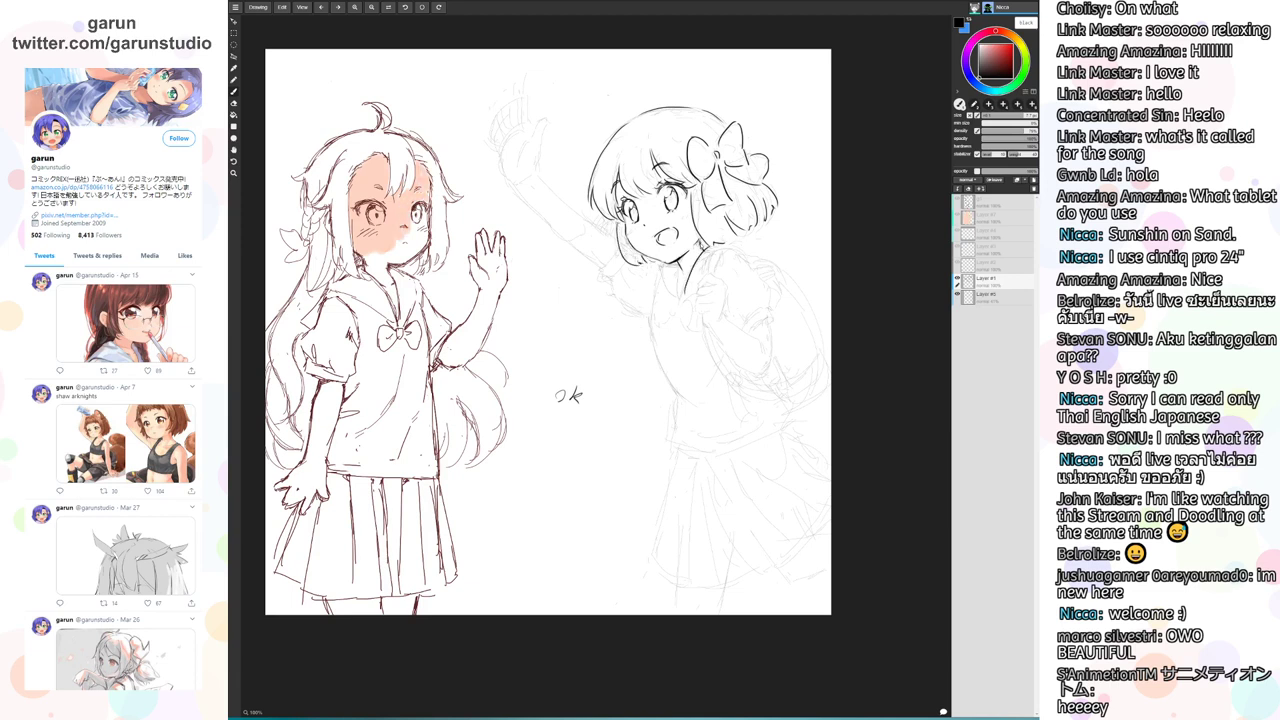
mouse_move(418, 206)
mouse_down()
mouse_move(424, 234)
mouse_move(410, 252)
mouse_move(380, 252)
mouse_move(382, 276)
mouse_move(412, 254)
mouse_up()
drag(706, 242, 694, 252)
key(ctrl+z)
key(ctrl+z)
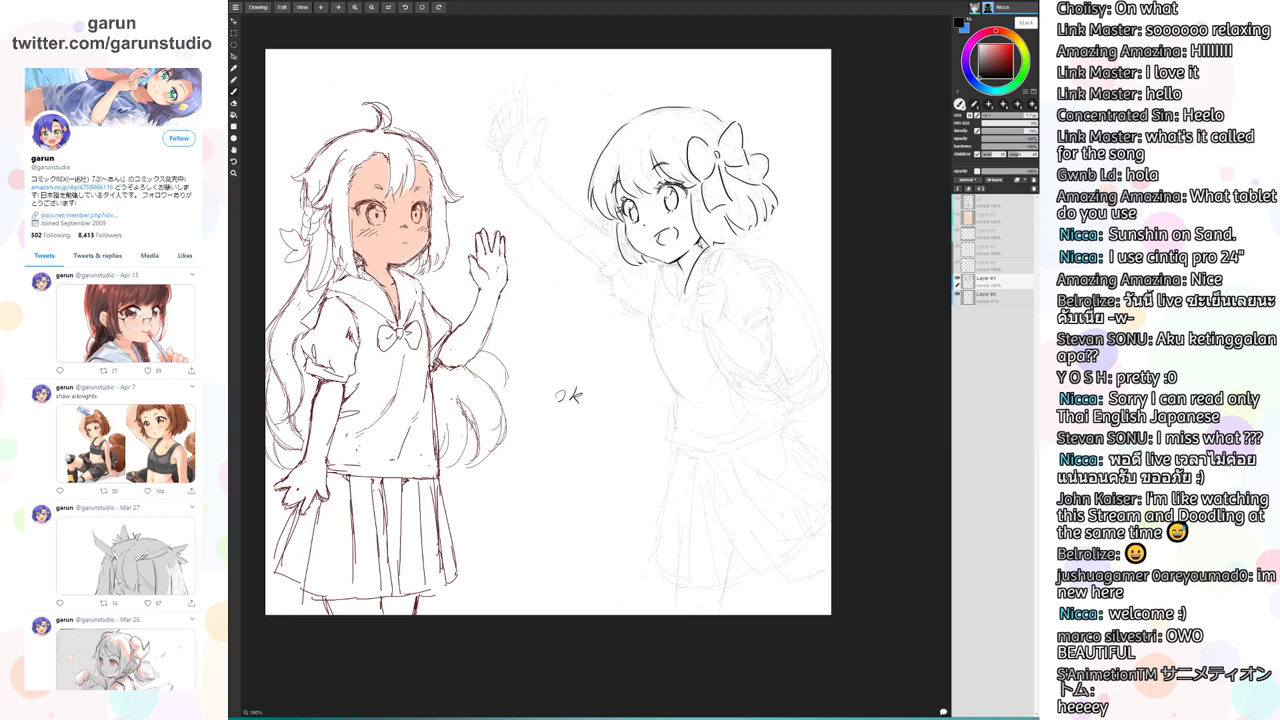
Ink the right figure's neck beneath the chin and erase excess line where it meets the jaw
drag(474, 270, 482, 282)
mouse_move(677, 276)
mouse_down()
mouse_move(669, 283)
mouse_move(685, 272)
mouse_up()
key(ctrl+z)
key(ctrl+z)
drag(490, 254, 490, 270)
click(975, 105)
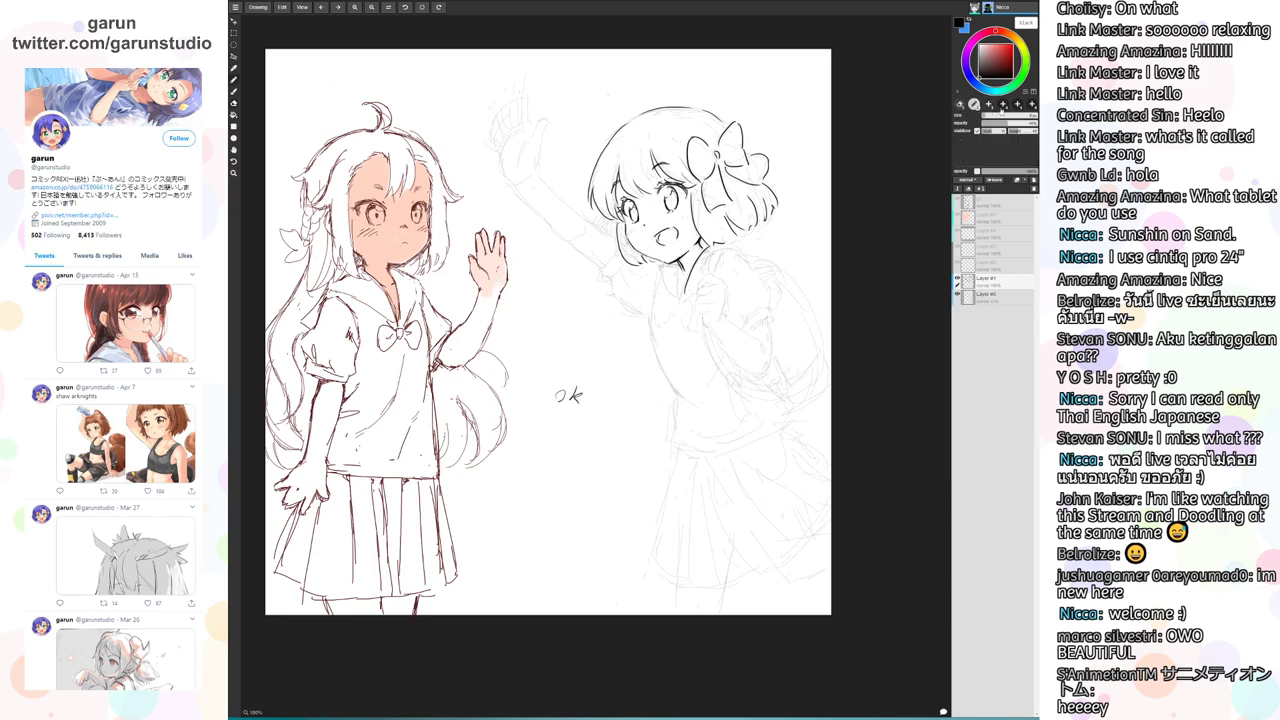
mouse_move(488, 298)
mouse_down()
mouse_move(448, 358)
mouse_move(474, 336)
mouse_move(472, 356)
mouse_up()
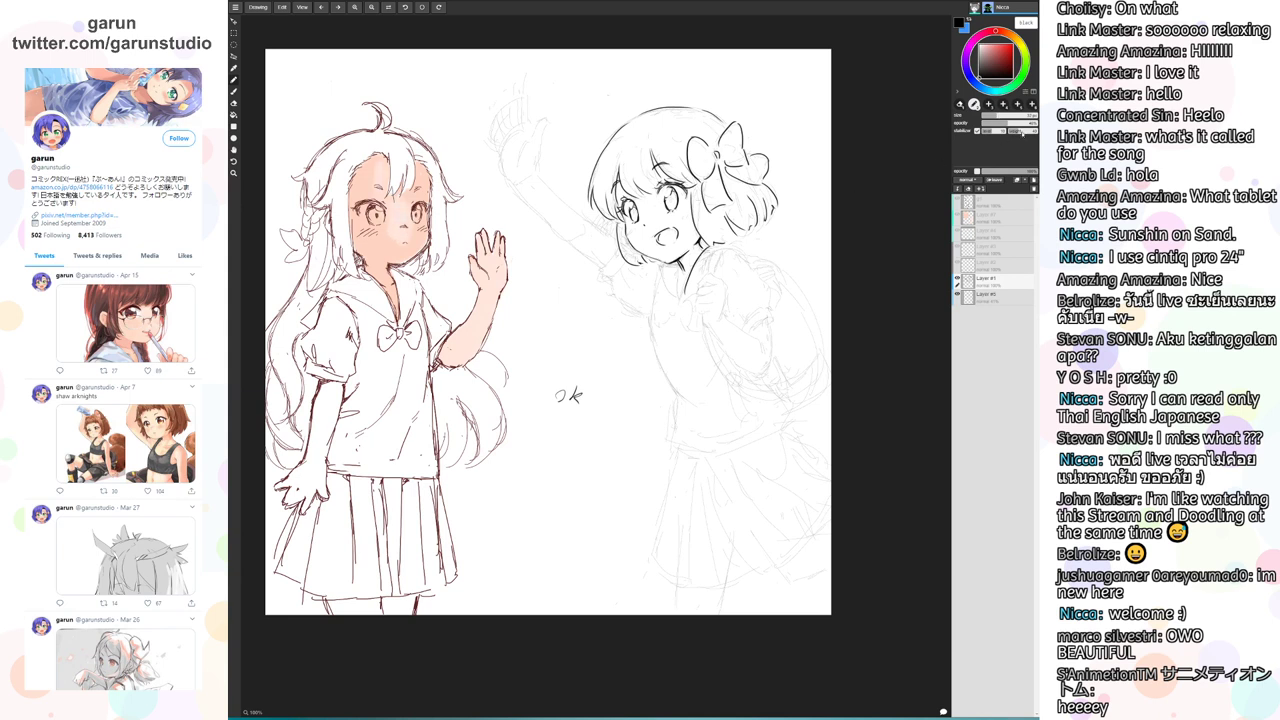
click(961, 104)
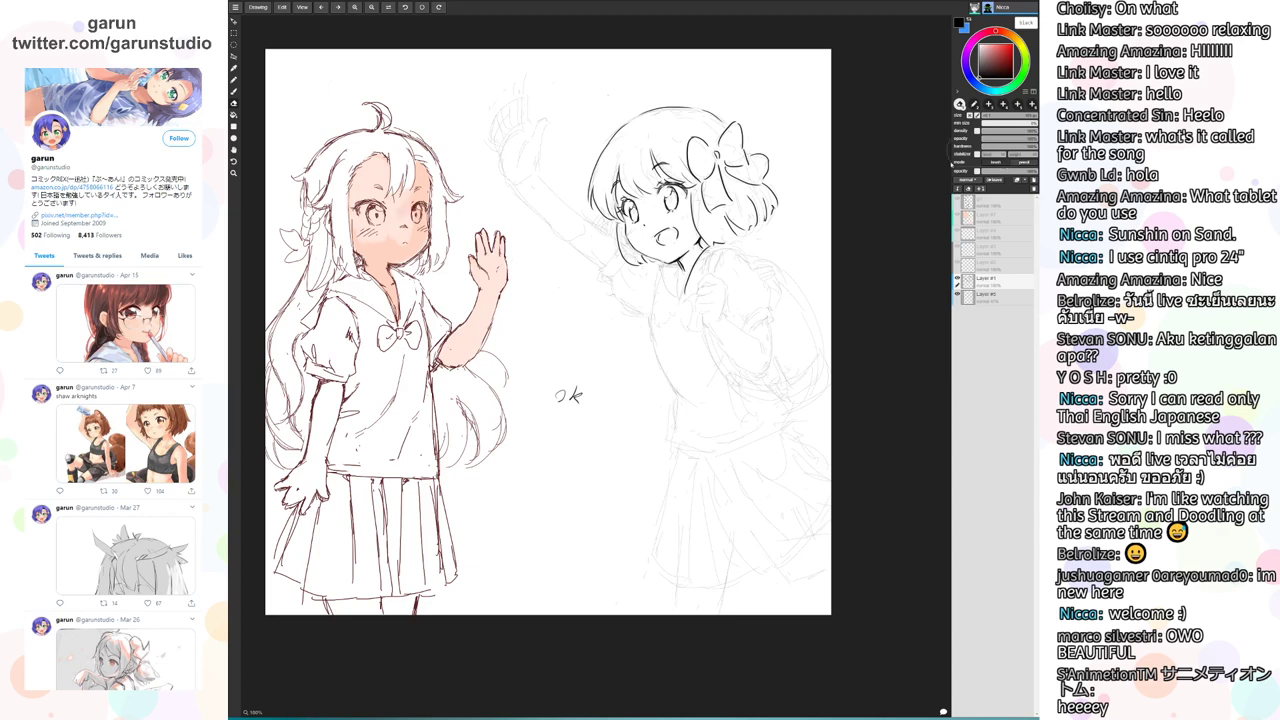
mouse_move(674, 263)
mouse_down()
mouse_move(685, 254)
mouse_move(684, 270)
mouse_up()
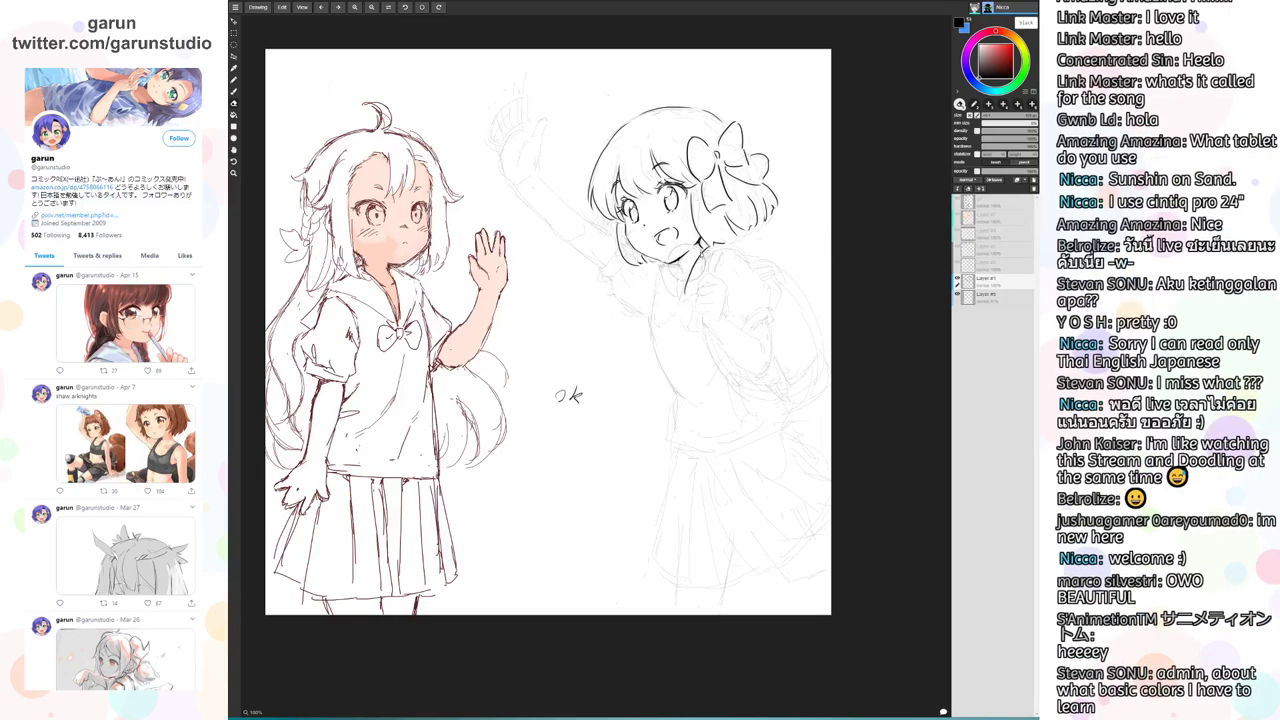
key(b)
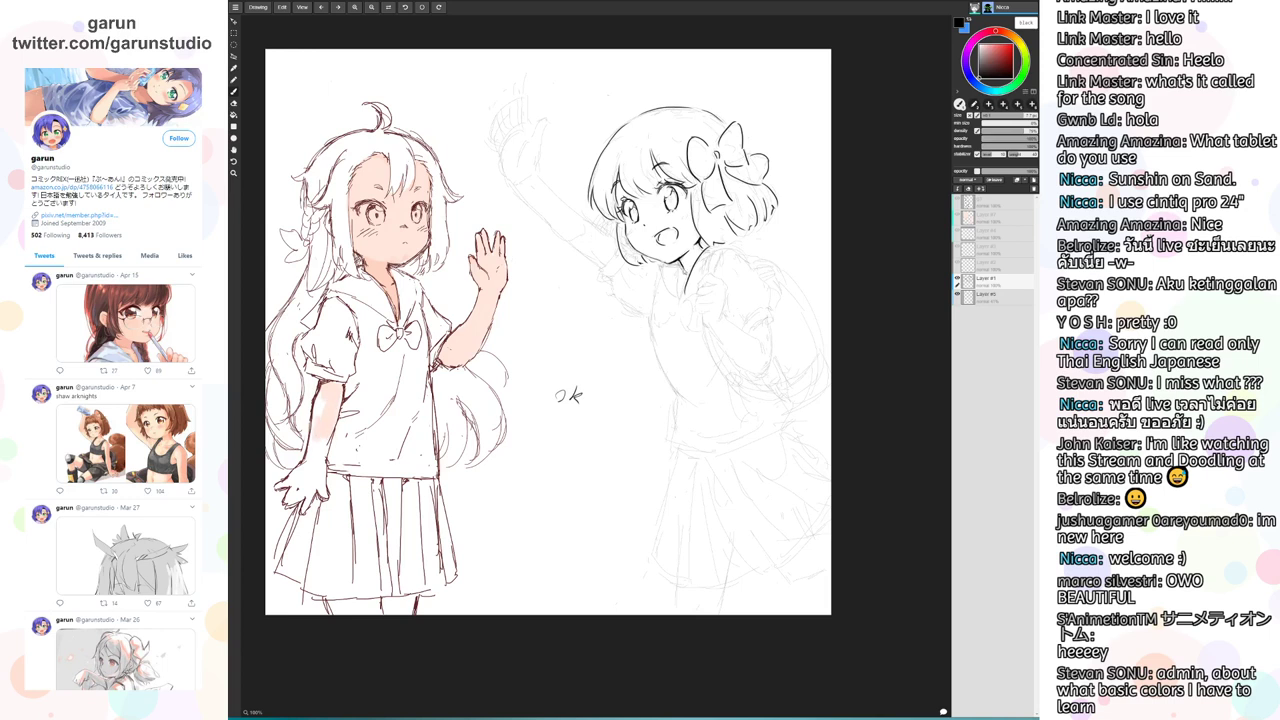
Ink the right figure's sailor collar and chest bow, undoing stray strokes
mouse_move(312, 462)
mouse_down()
mouse_move(292, 480)
mouse_move(300, 500)
mouse_move(322, 440)
mouse_up()
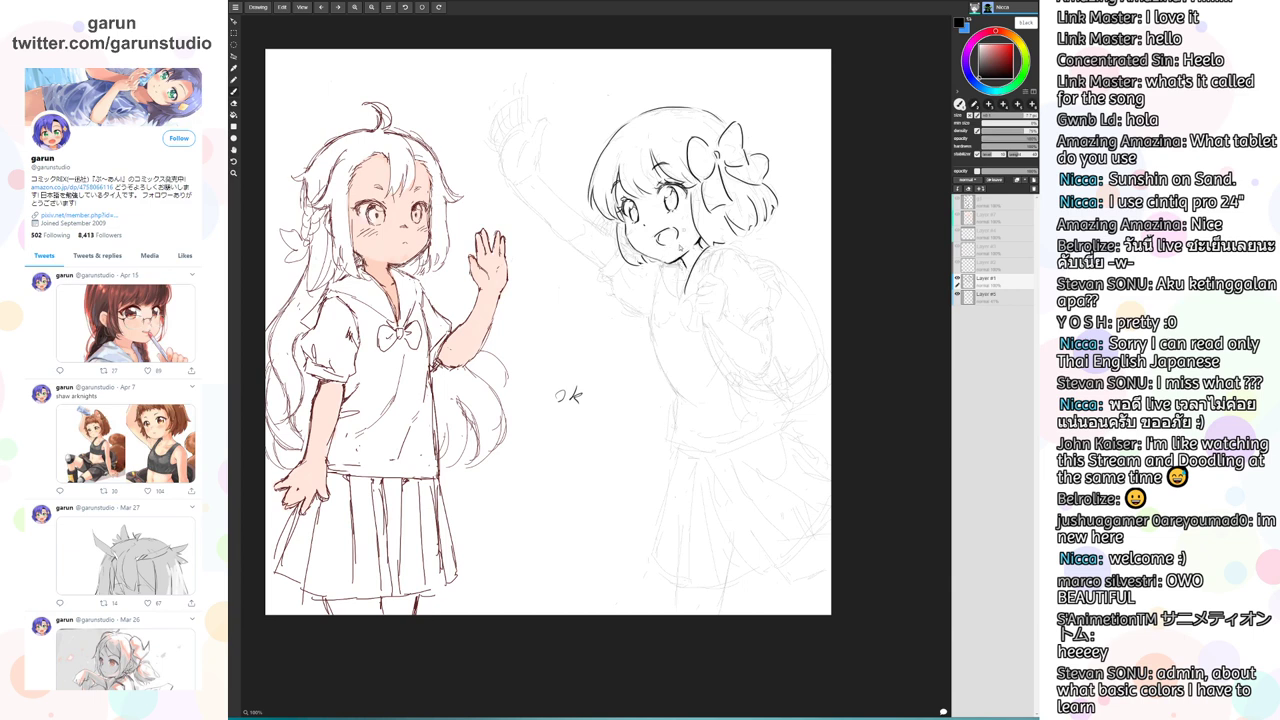
mouse_move(684, 244)
mouse_down()
mouse_move(680, 300)
mouse_move(706, 274)
mouse_move(675, 305)
mouse_move(682, 316)
mouse_move(660, 306)
mouse_move(690, 323)
mouse_up()
key(ctrl+z)
key(ctrl+z)
key(ctrl+z)
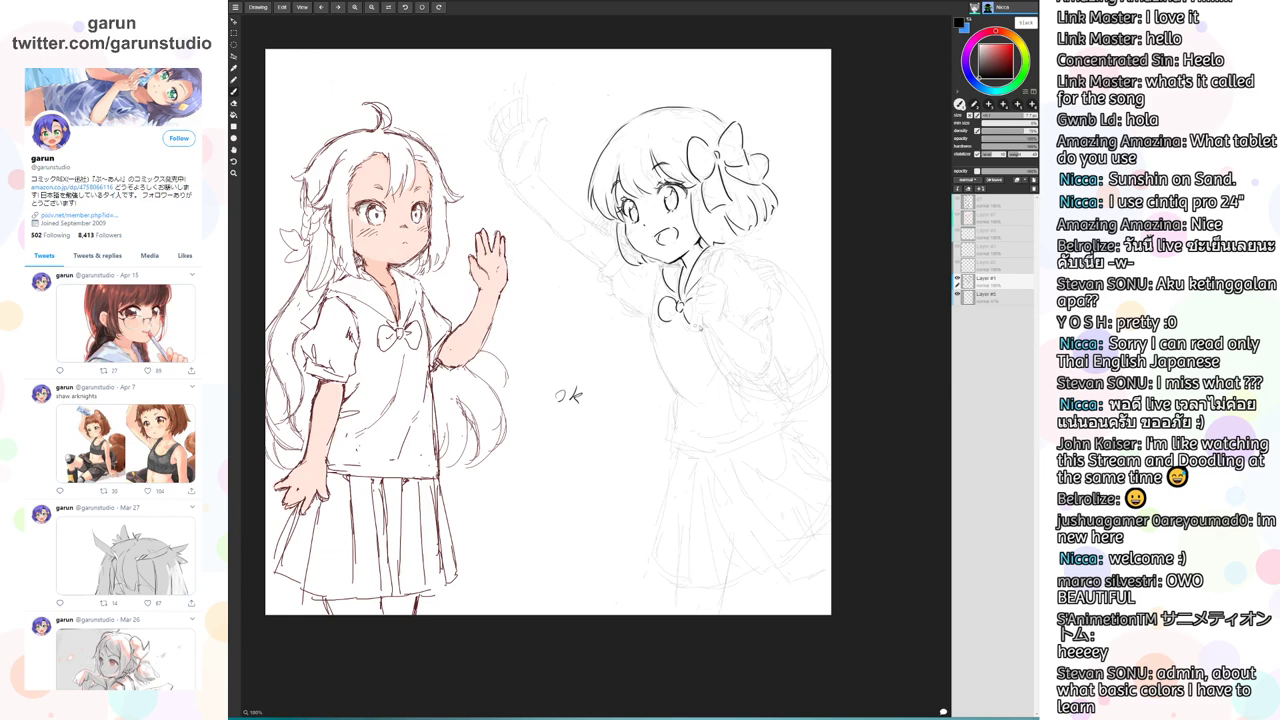
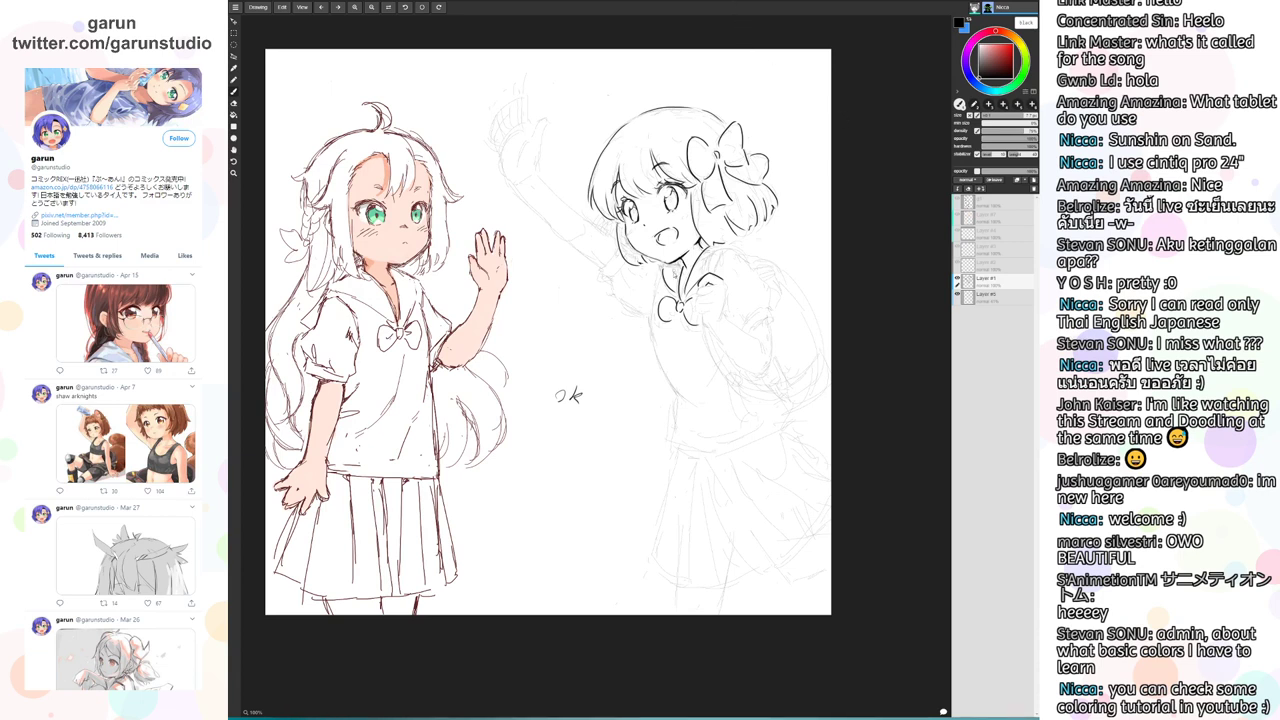
Ink the right figure's shirt front edge, the hand gripping the backpack strap and the strap line below it
mouse_move(661, 274)
mouse_down()
mouse_move(651, 326)
mouse_move(679, 289)
mouse_move(653, 339)
mouse_move(690, 409)
mouse_up()
mouse_move(706, 277)
mouse_down()
mouse_move(700, 293)
mouse_move(716, 292)
mouse_move(698, 302)
mouse_move(713, 303)
mouse_move(704, 358)
mouse_up()
drag(706, 312, 718, 352)
drag(716, 350, 727, 377)
key(z)
key(ctrl+z)
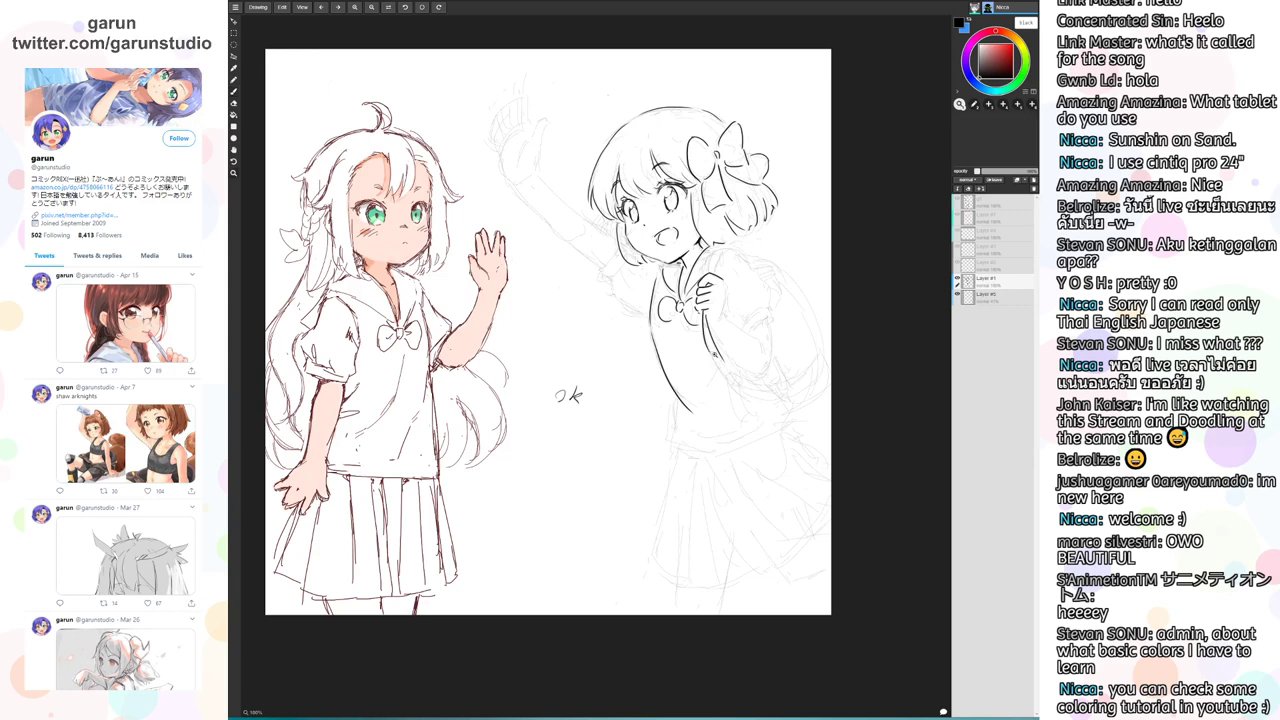
key(b)
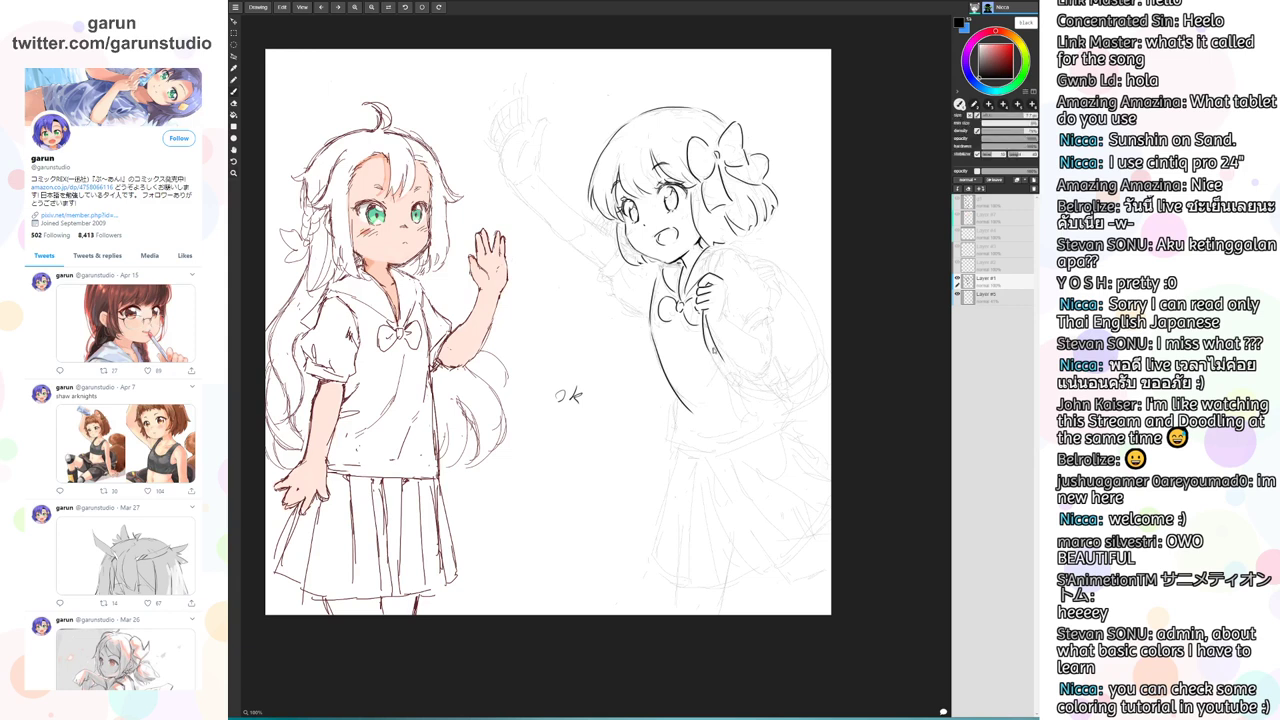
Ink the lower part of the right figure's backpack strap with its buckle and hanging end, undoing stray strokes
mouse_move(709, 349)
mouse_down()
mouse_move(729, 383)
mouse_move(737, 376)
mouse_move(736, 416)
mouse_up()
key(z)
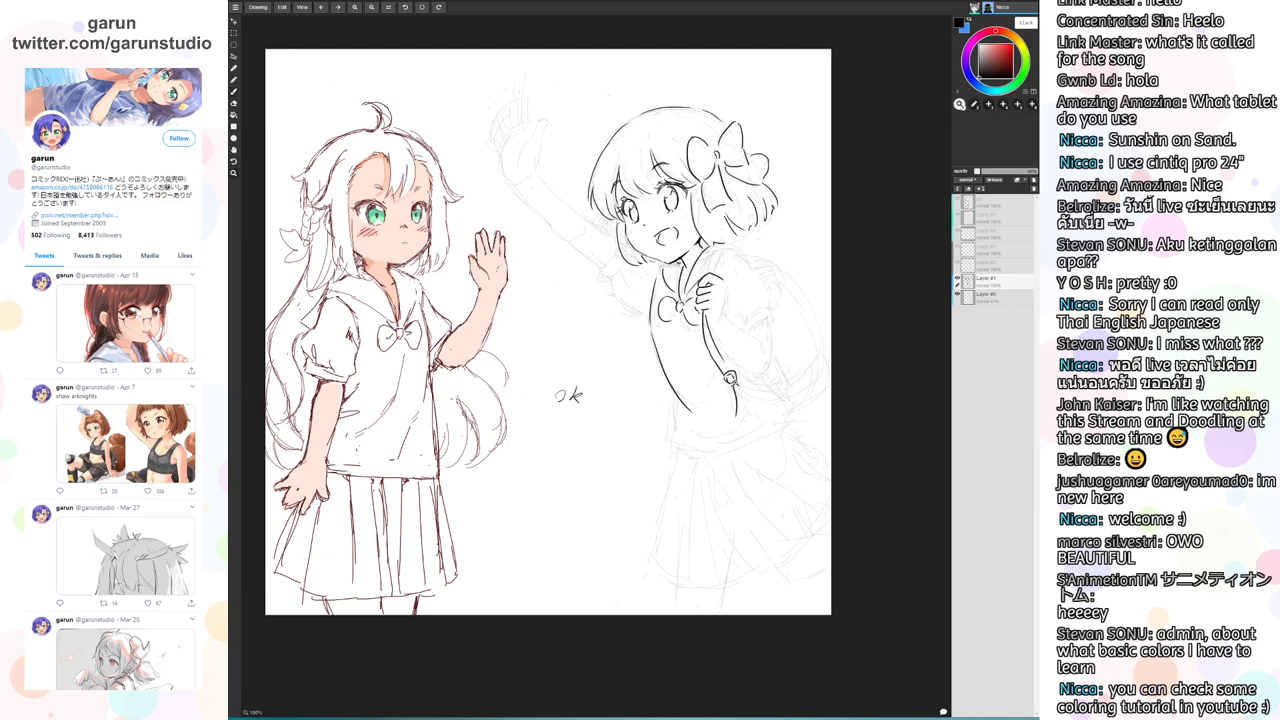
key(b)
key(ctrl+z)
mouse_move(734, 388)
mouse_down()
mouse_move(752, 417)
mouse_move(787, 399)
mouse_move(749, 399)
mouse_move(797, 402)
mouse_move(776, 393)
mouse_move(789, 401)
mouse_move(798, 386)
mouse_up()
key(ctrl+z)
key(ctrl+z)
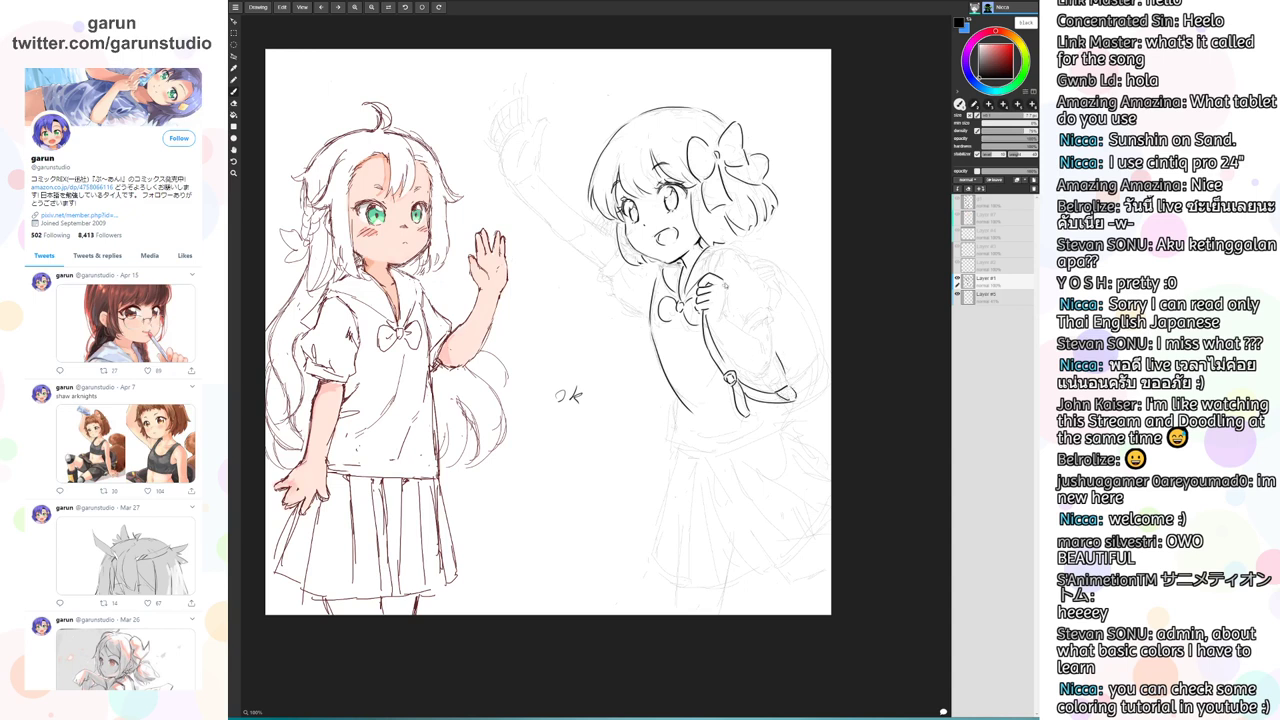
Ink the right figure's bent arm, short sleeve and shoulder along with the upper backpack strap, undoing stray strokes
mouse_move(725, 286)
mouse_down()
mouse_move(724, 314)
mouse_move(762, 346)
mouse_move(719, 337)
mouse_move(750, 374)
mouse_up()
key(ctrl+z)
key(ctrl+z)
mouse_move(771, 330)
mouse_down()
mouse_move(772, 371)
mouse_move(775, 315)
mouse_up()
key(ctrl+z)
key(ctrl+z)
drag(741, 258, 776, 300)
key(ctrl+z)
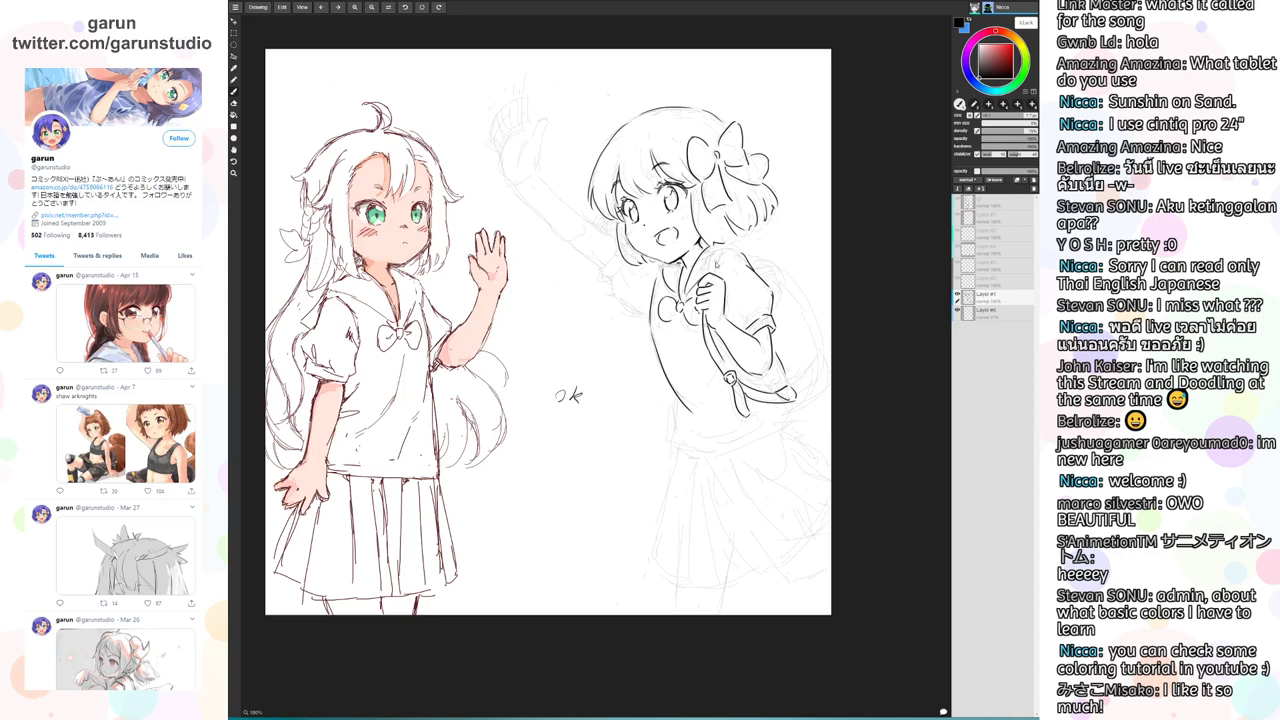
mouse_move(717, 265)
mouse_down()
mouse_move(734, 254)
mouse_move(718, 284)
mouse_up()
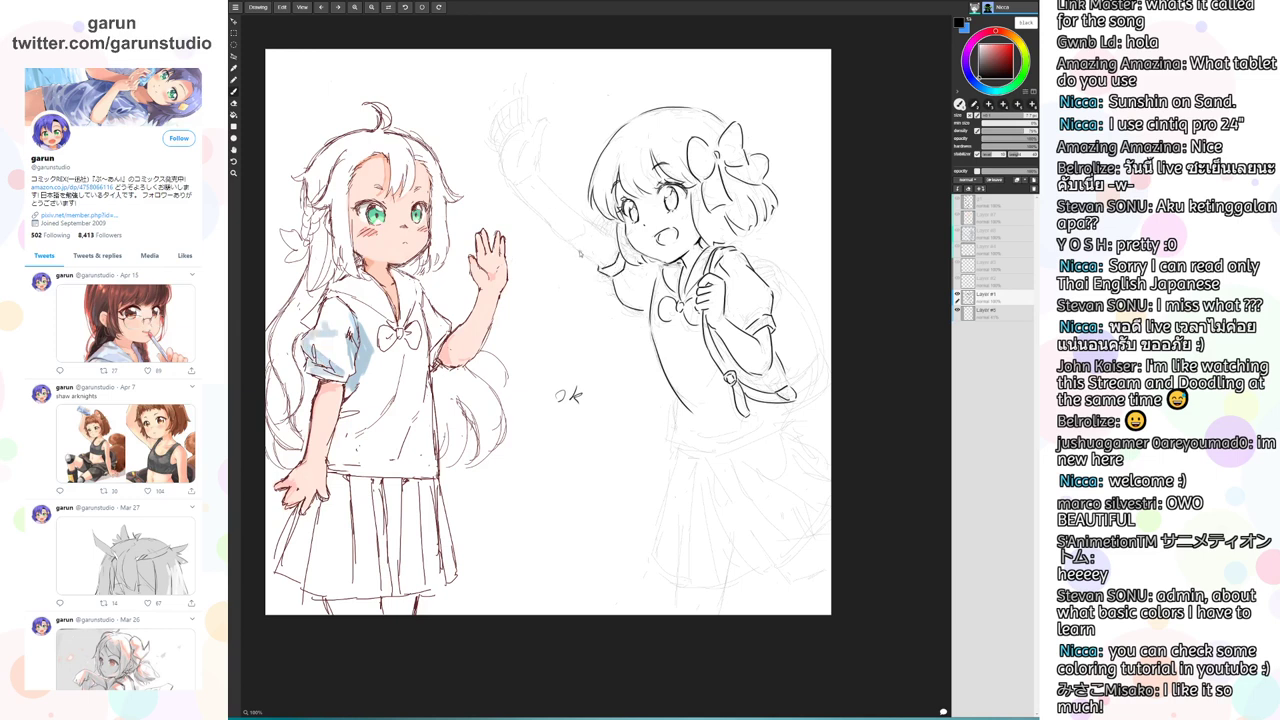
Ink both edges of the right figure's raised arm from the sleeve up to the wrist, undoing failed strokes
drag(572, 243, 606, 270)
drag(587, 221, 617, 237)
key(ctrl+z)
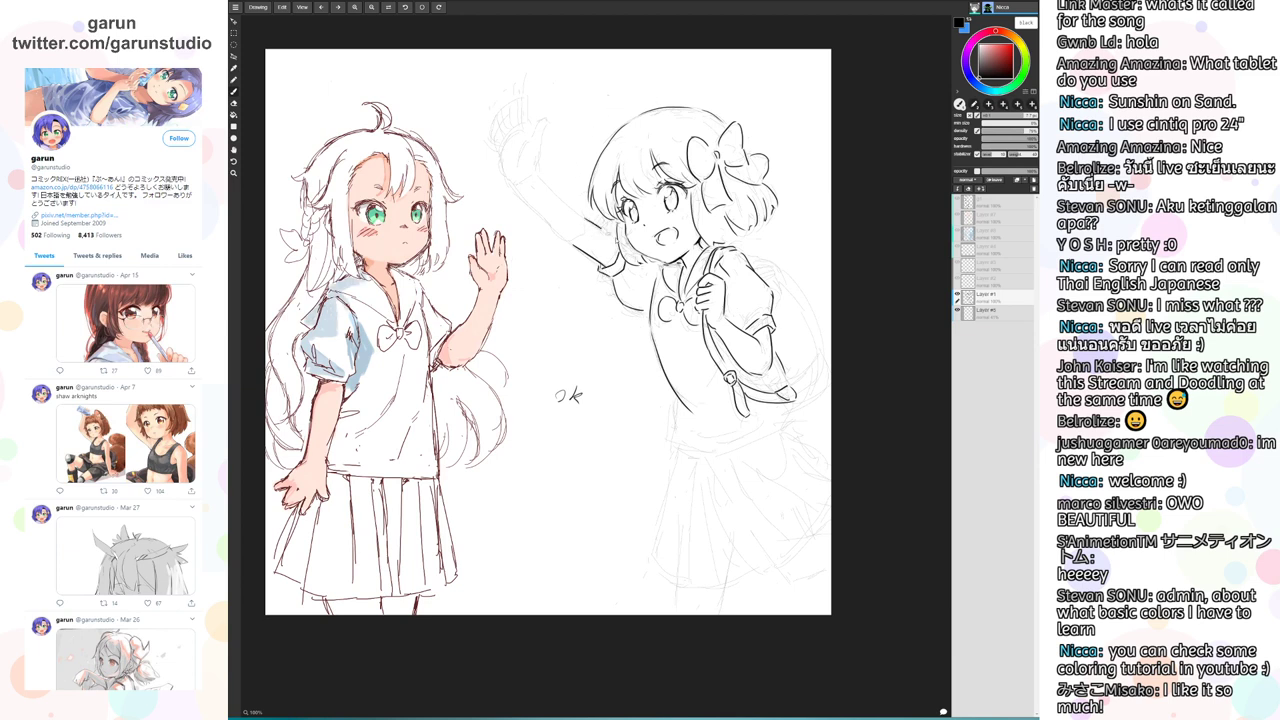
mouse_move(540, 178)
mouse_down()
mouse_move(582, 215)
mouse_move(551, 229)
mouse_move(571, 245)
mouse_up()
drag(553, 174, 577, 290)
key(ctrl+z)
key(ctrl+z)
key(ctrl+z)
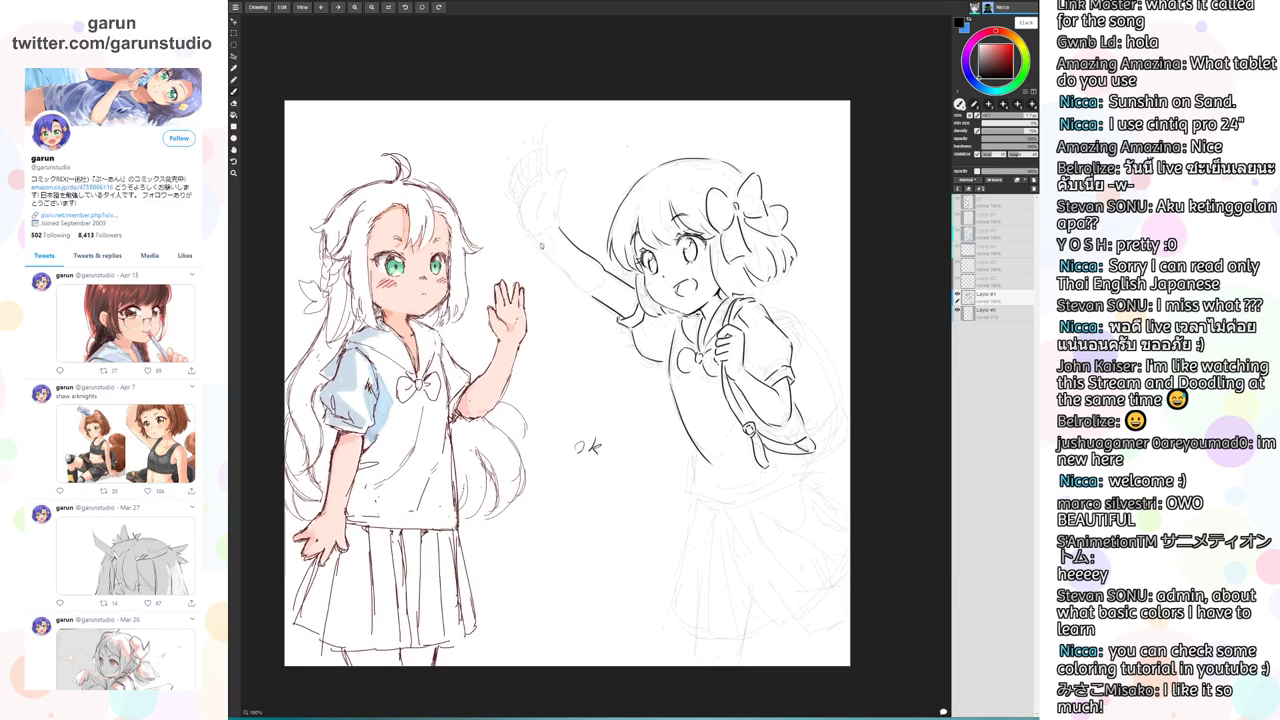
drag(541, 245, 594, 302)
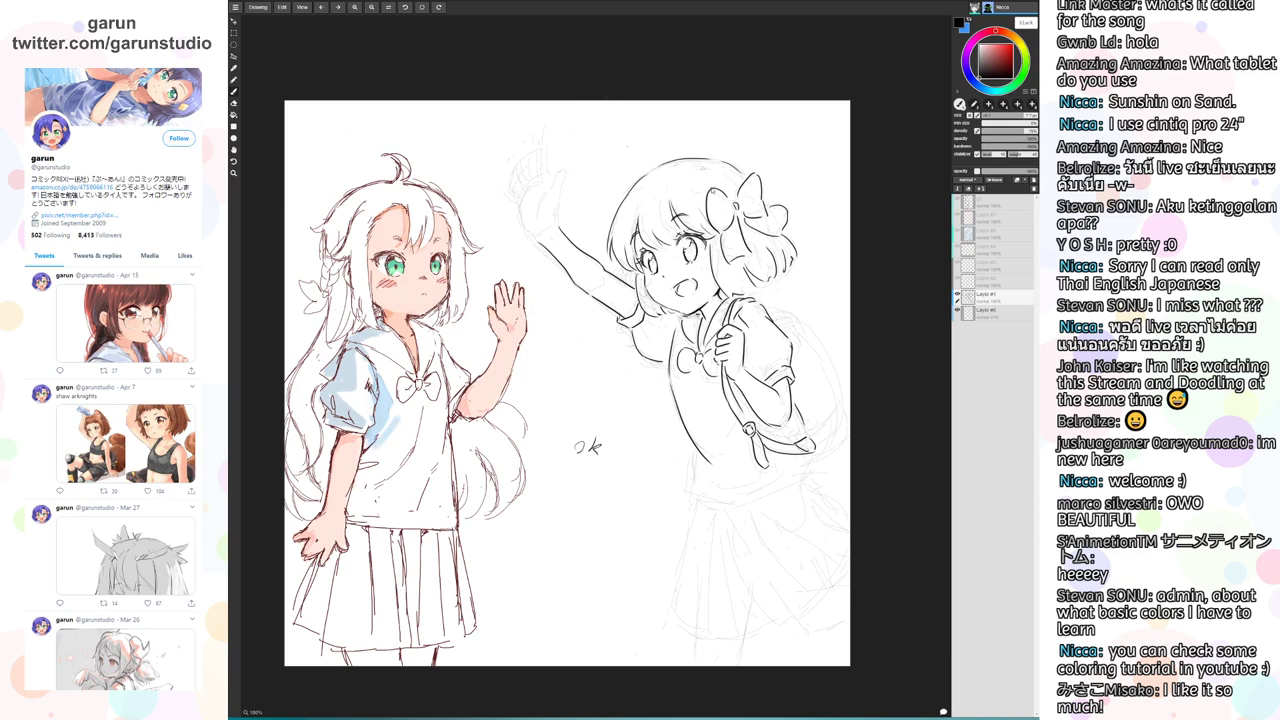
Paint light blue shading across the left figure's shirt and touch up the right figure's face lines
mouse_move(362, 450)
mouse_down()
mouse_move(378, 462)
mouse_move(402, 448)
mouse_move(400, 476)
mouse_move(374, 470)
mouse_move(358, 506)
mouse_move(384, 480)
mouse_up()
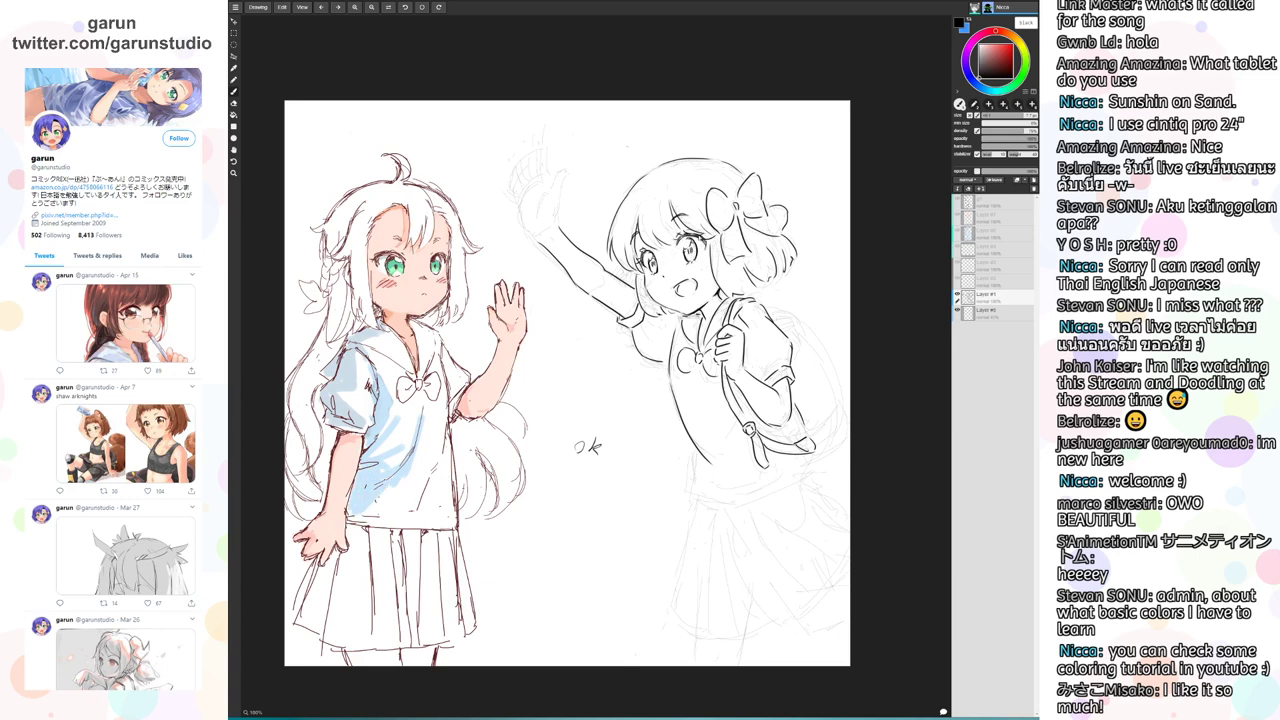
mouse_move(688, 247)
mouse_down()
mouse_move(692, 259)
mouse_move(655, 272)
mouse_move(668, 252)
mouse_move(657, 273)
mouse_up()
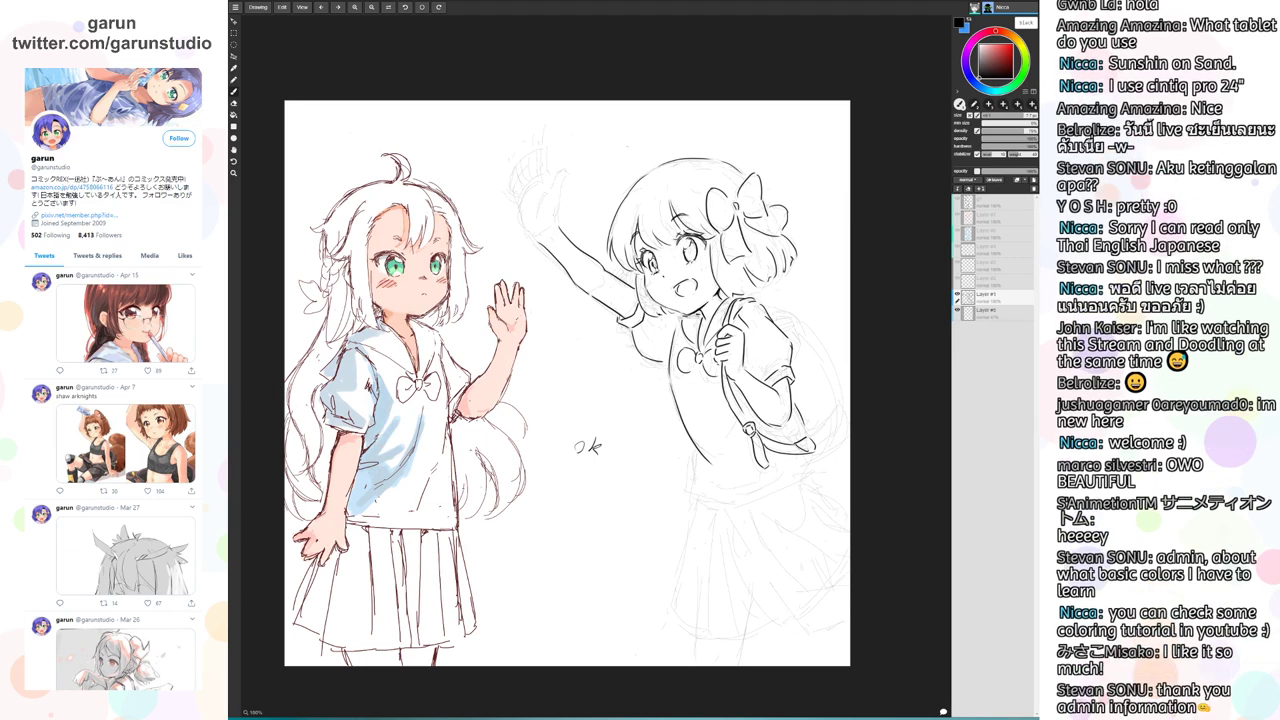
drag(446, 424, 406, 518)
drag(430, 454, 384, 504)
drag(446, 422, 432, 476)
drag(440, 474, 426, 500)
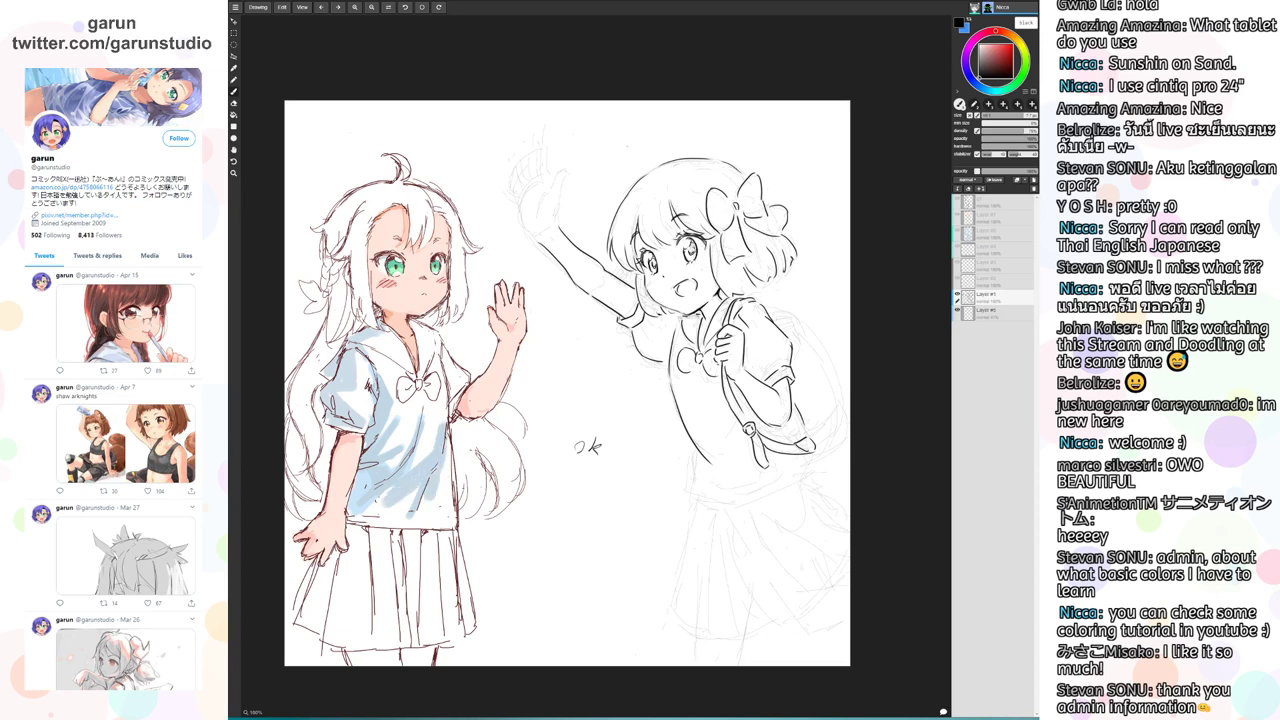
drag(452, 440, 434, 518)
mouse_move(432, 498)
mouse_down()
mouse_move(354, 518)
mouse_move(392, 514)
mouse_move(406, 528)
mouse_up()
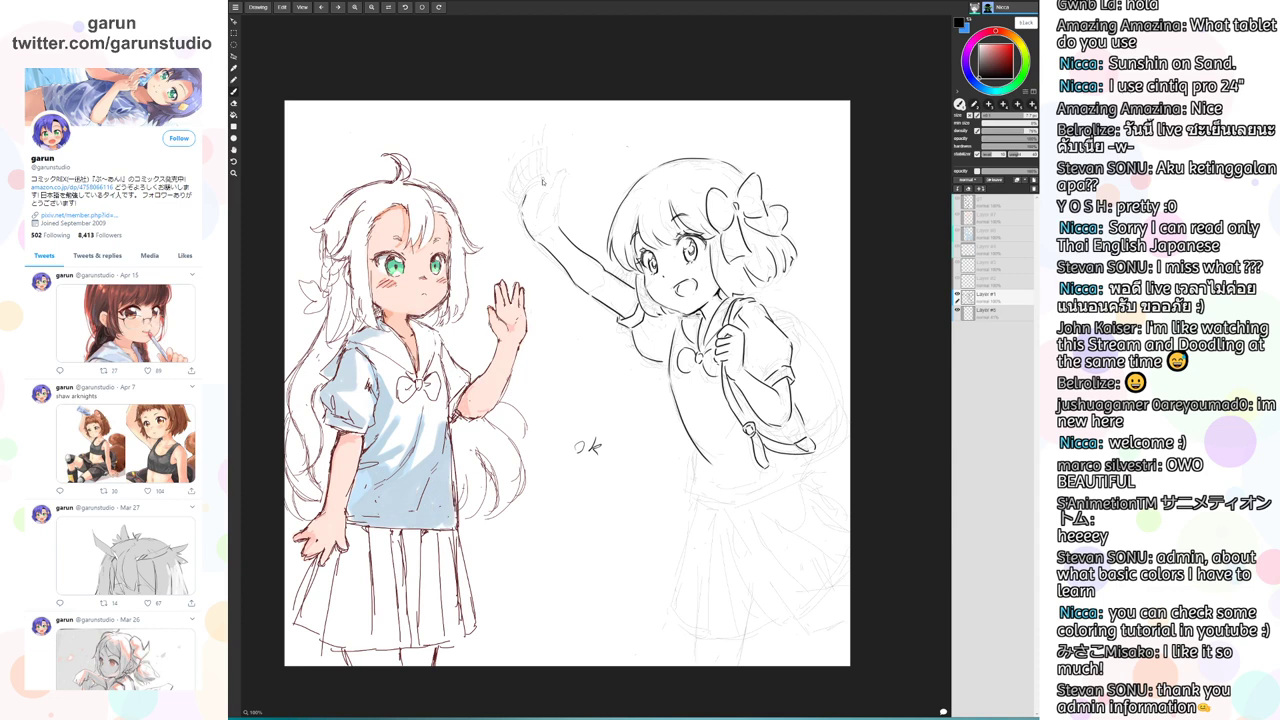
Ink the right figure's raised waving hand with its thumb and spread fingers
drag(569, 174, 561, 225)
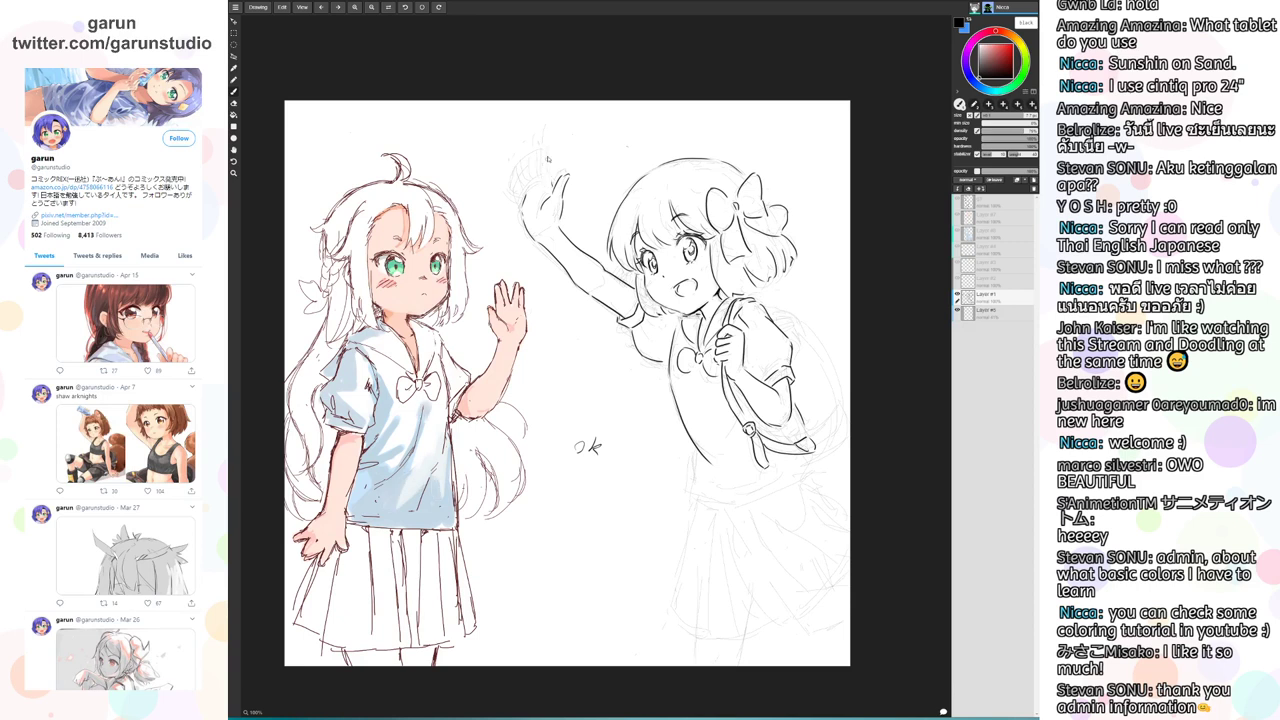
mouse_move(549, 152)
mouse_down()
mouse_move(548, 188)
mouse_move(545, 155)
mouse_move(539, 186)
mouse_move(537, 157)
mouse_move(519, 170)
mouse_move(522, 195)
mouse_move(517, 170)
mouse_move(511, 213)
mouse_up()
key(ctrl+z)
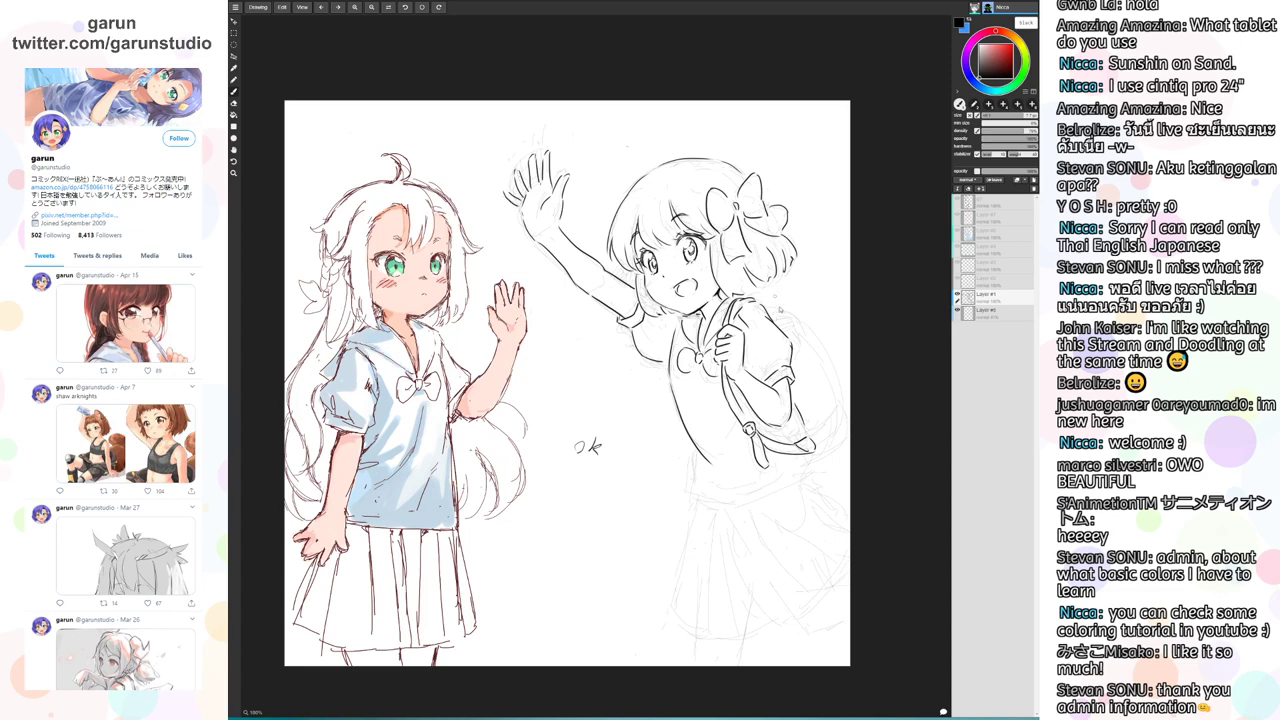
Ink the backpack's outline behind the right figure's shoulder and arm, redoing misplaced curves
drag(811, 335, 755, 304)
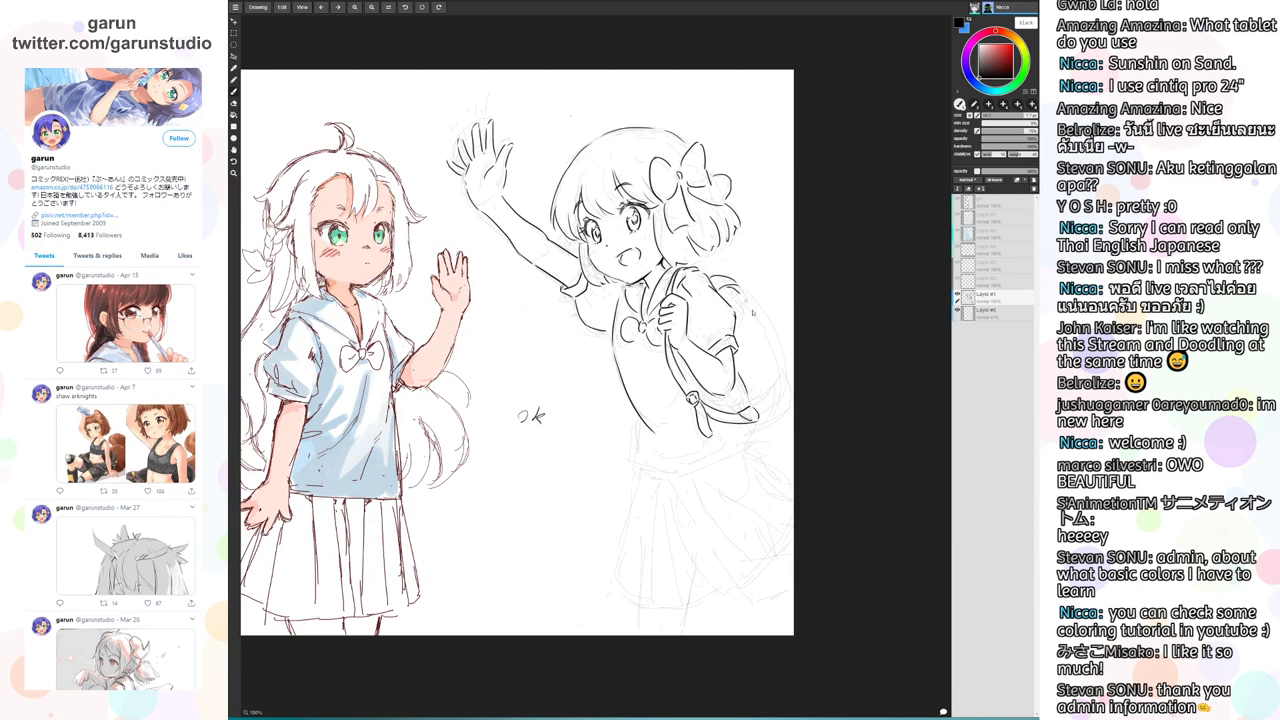
key(ctrl+z)
drag(737, 290, 778, 346)
drag(714, 280, 744, 289)
mouse_move(778, 348)
mouse_down()
mouse_move(756, 414)
mouse_move(787, 341)
mouse_move(790, 401)
mouse_up()
key(ctrl+z)
drag(777, 335, 791, 374)
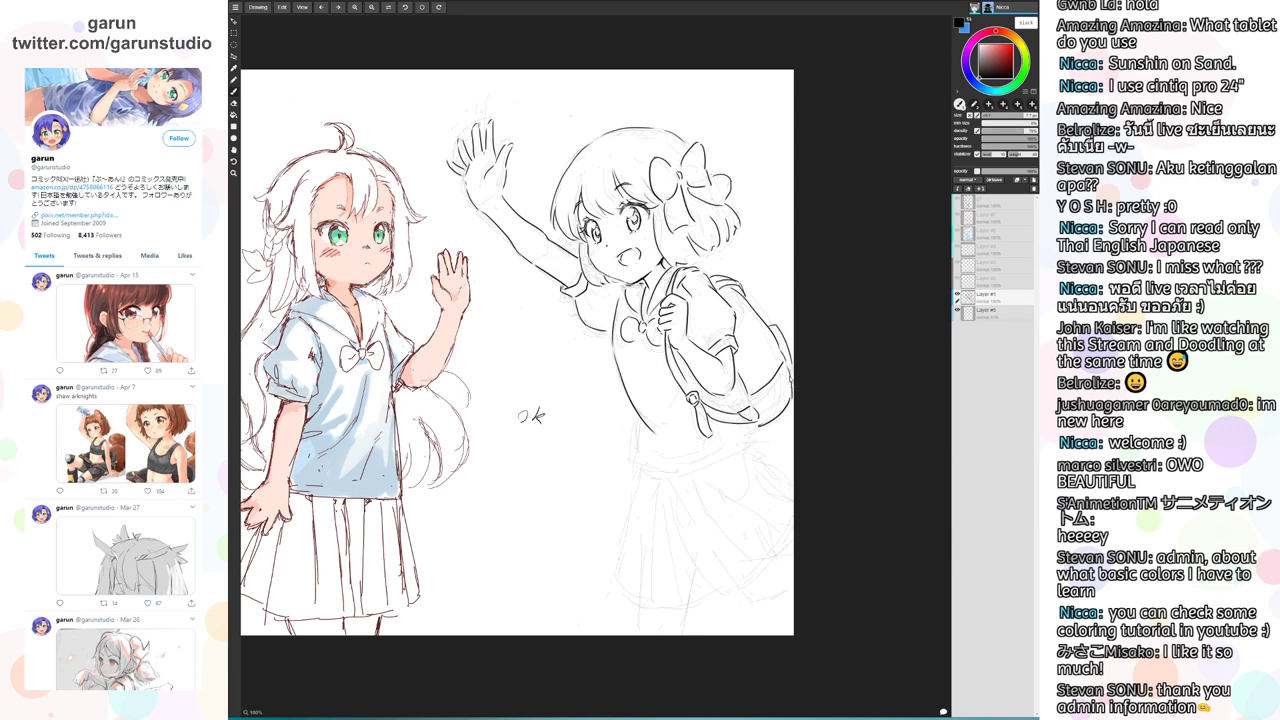
Ink the waist and curved lower hem of the right figure's shirt, undoing the first attempts
scroll(755, 434, down, 1)
mouse_move(644, 387)
mouse_down()
mouse_move(637, 428)
mouse_move(703, 444)
mouse_up()
key(ctrl+z)
key(ctrl+z)
key(ctrl+z)
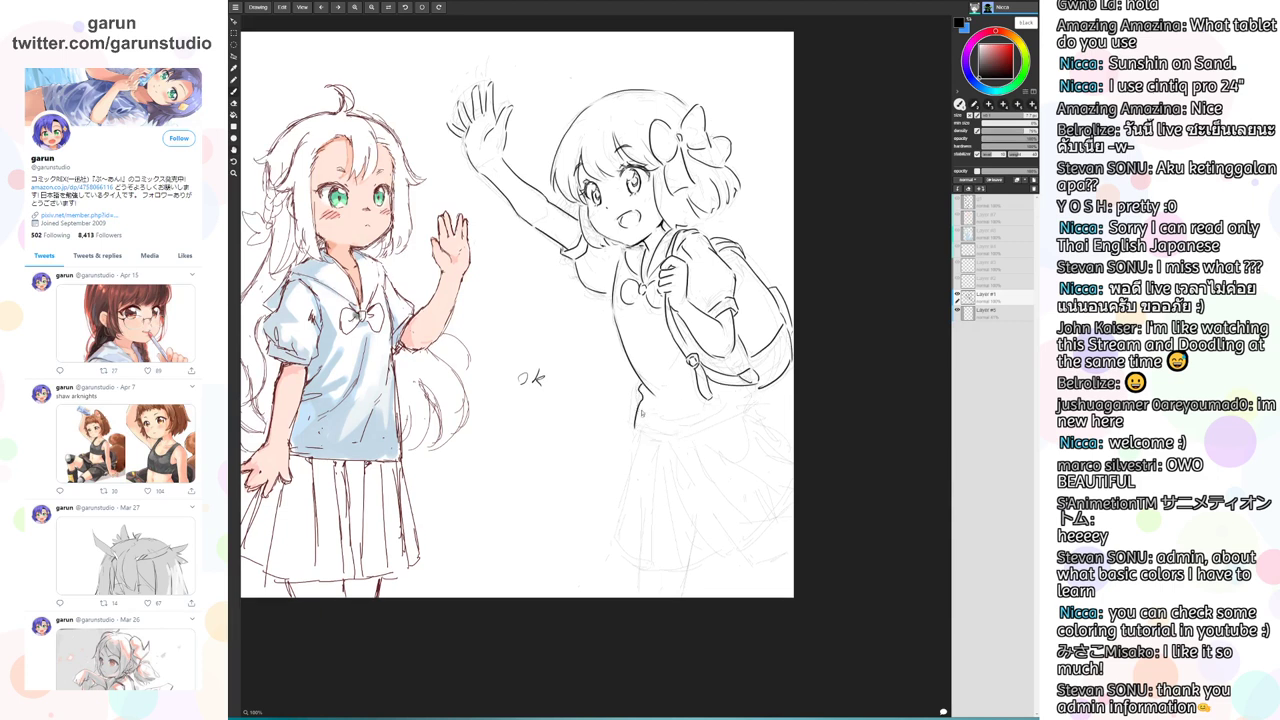
mouse_move(642, 384)
mouse_down()
mouse_move(640, 429)
mouse_move(765, 403)
mouse_up()
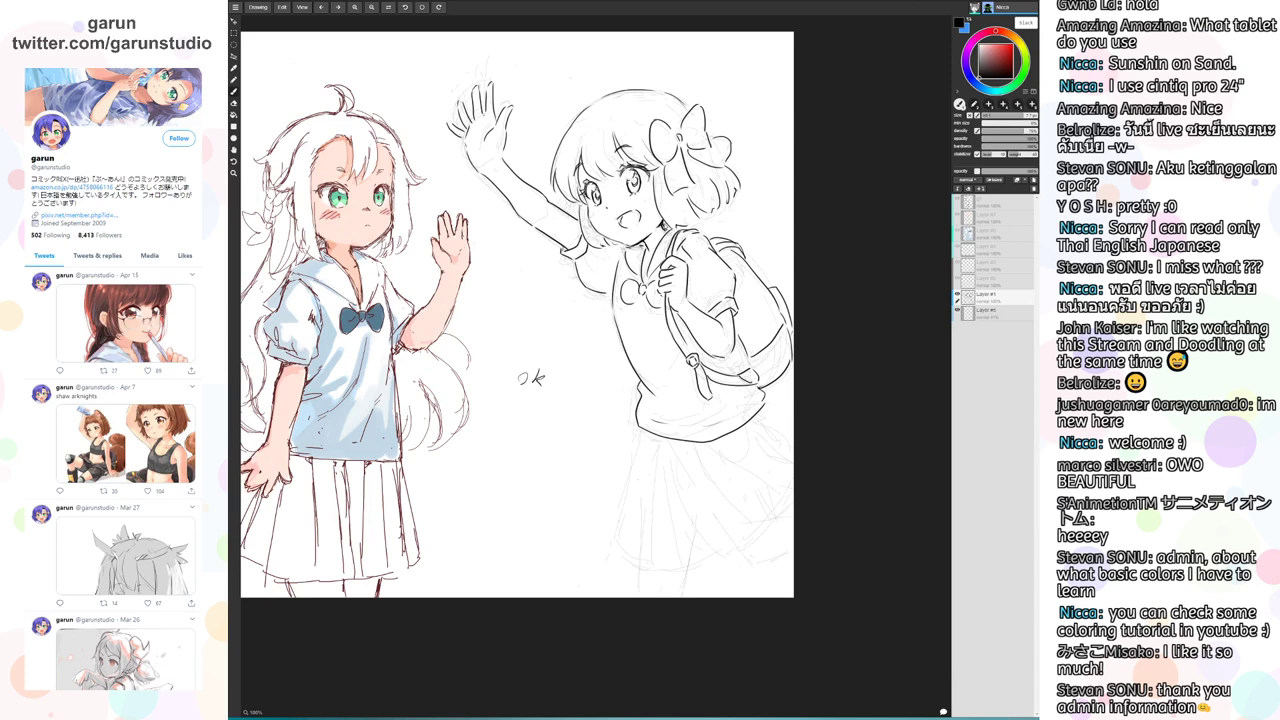
Clean up the line where the right figure's jaw meets the hair beside her neck
drag(661, 223, 665, 229)
key(e)
drag(661, 221, 667, 231)
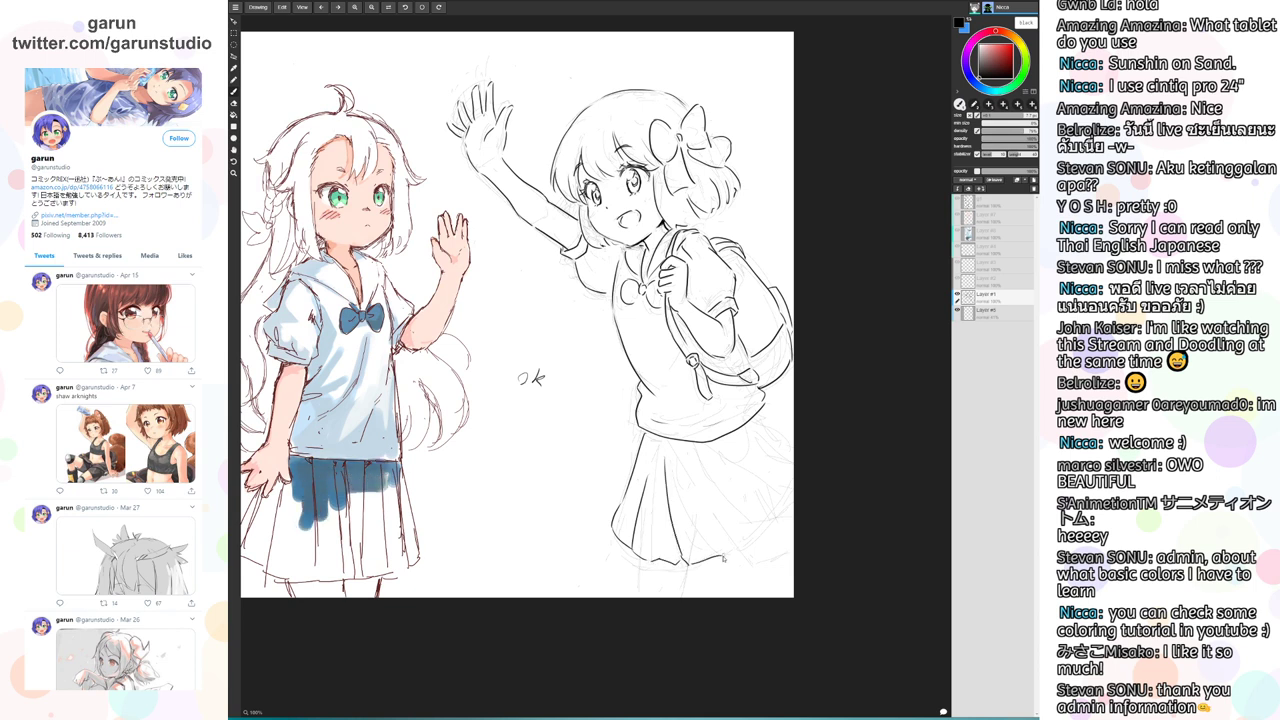
Ink the hem and folds of the right figure's pleated skirt and the legs below it
mouse_move(743, 557)
mouse_down()
mouse_move(767, 545)
mouse_move(793, 497)
mouse_up()
mouse_move(767, 424)
mouse_down()
mouse_move(797, 448)
mouse_move(770, 466)
mouse_up()
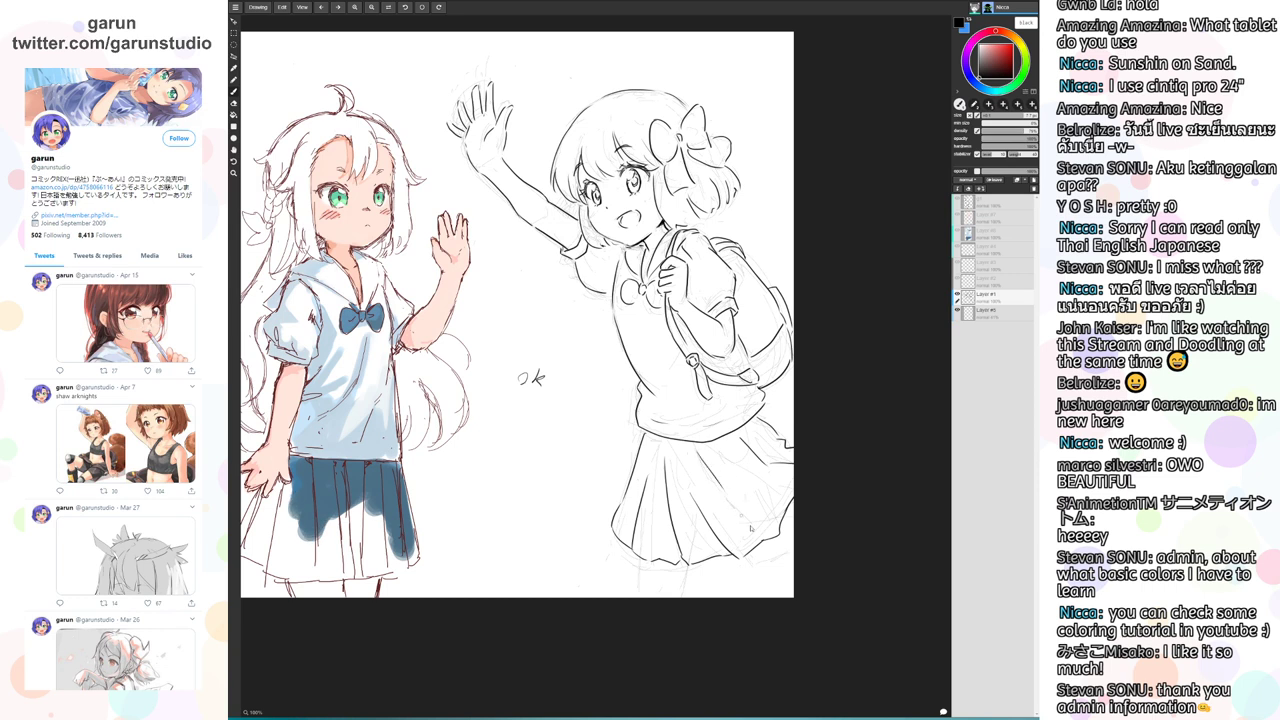
drag(640, 560, 638, 600)
drag(689, 564, 684, 608)
mouse_move(747, 555)
mouse_down()
mouse_move(766, 569)
mouse_move(795, 563)
mouse_up()
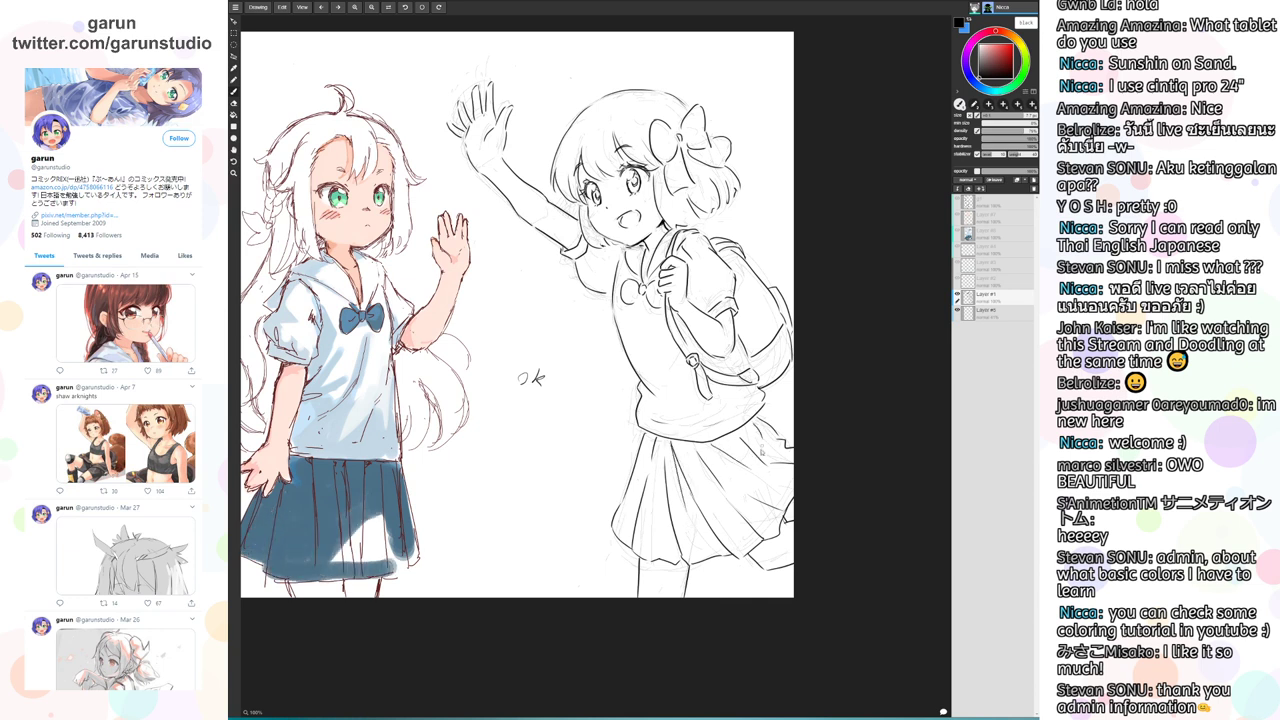
Fill the left figure's skirt with dark blue and shade its pleats in a darker tone
mouse_move(380, 552)
mouse_down()
mouse_move(405, 572)
mouse_move(416, 548)
mouse_up()
drag(412, 490, 420, 558)
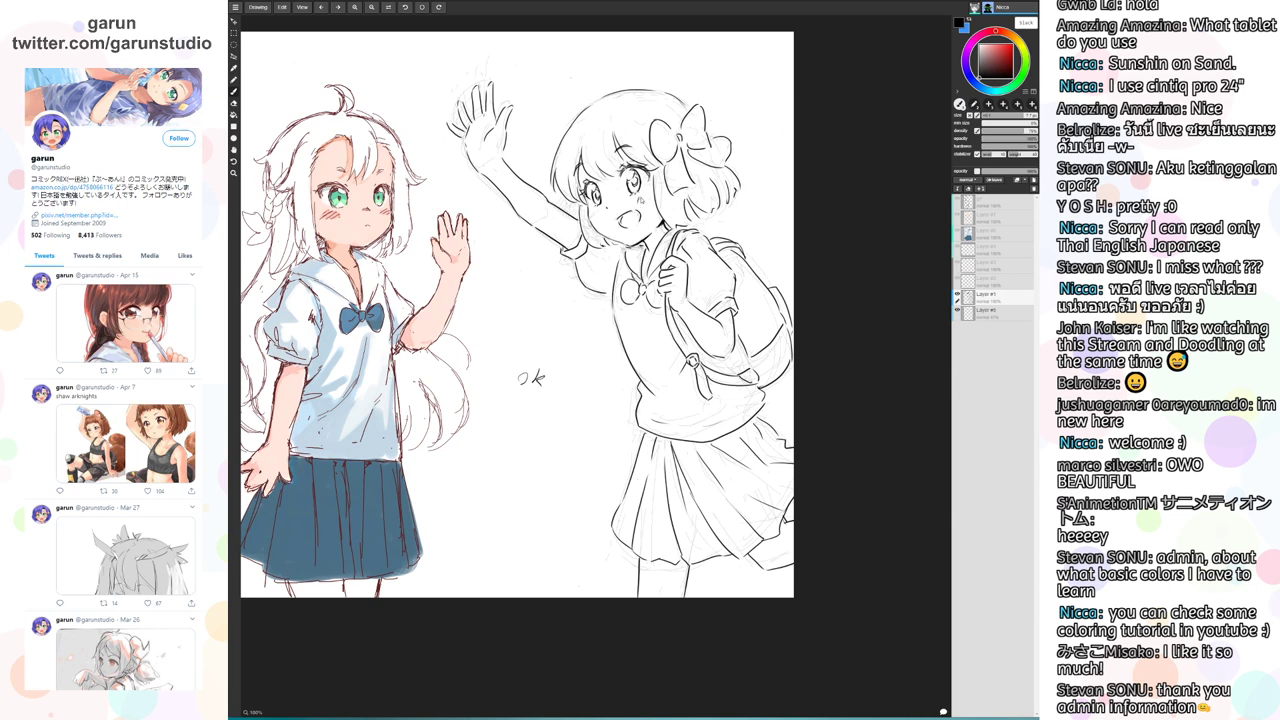
drag(288, 498, 270, 550)
drag(276, 488, 262, 532)
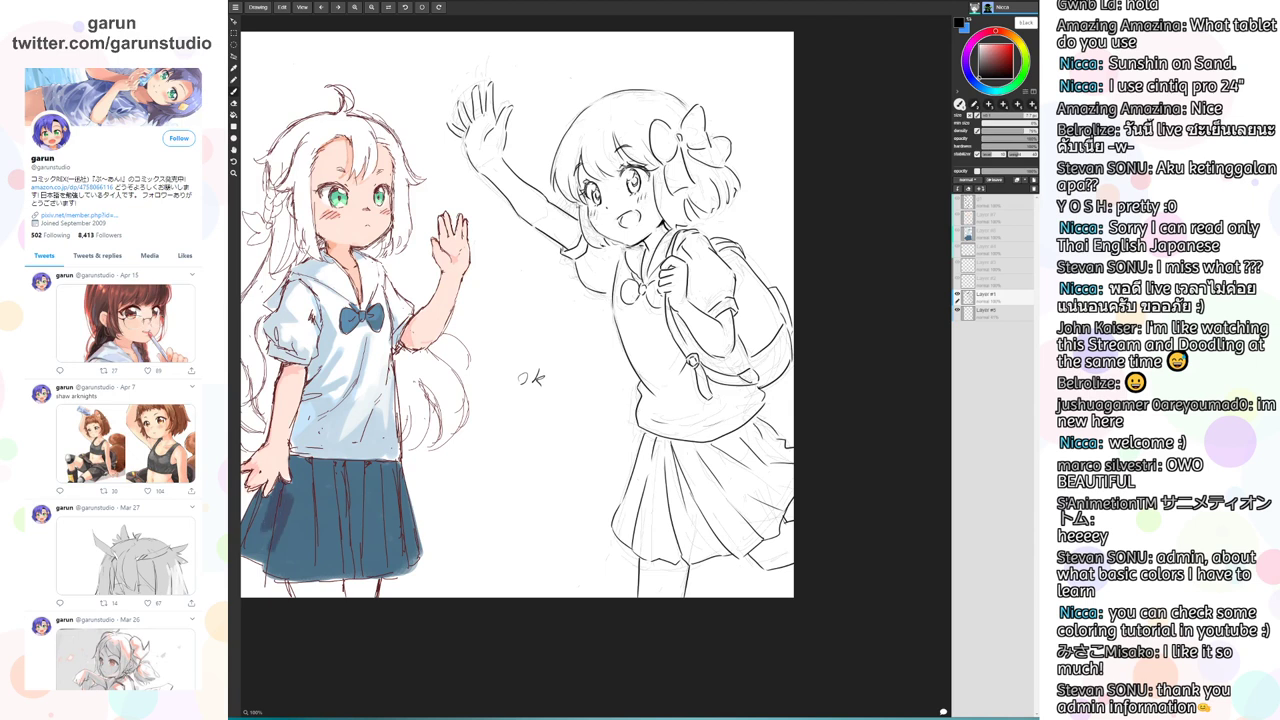
drag(575, 204, 588, 243)
key(ctrl+z)
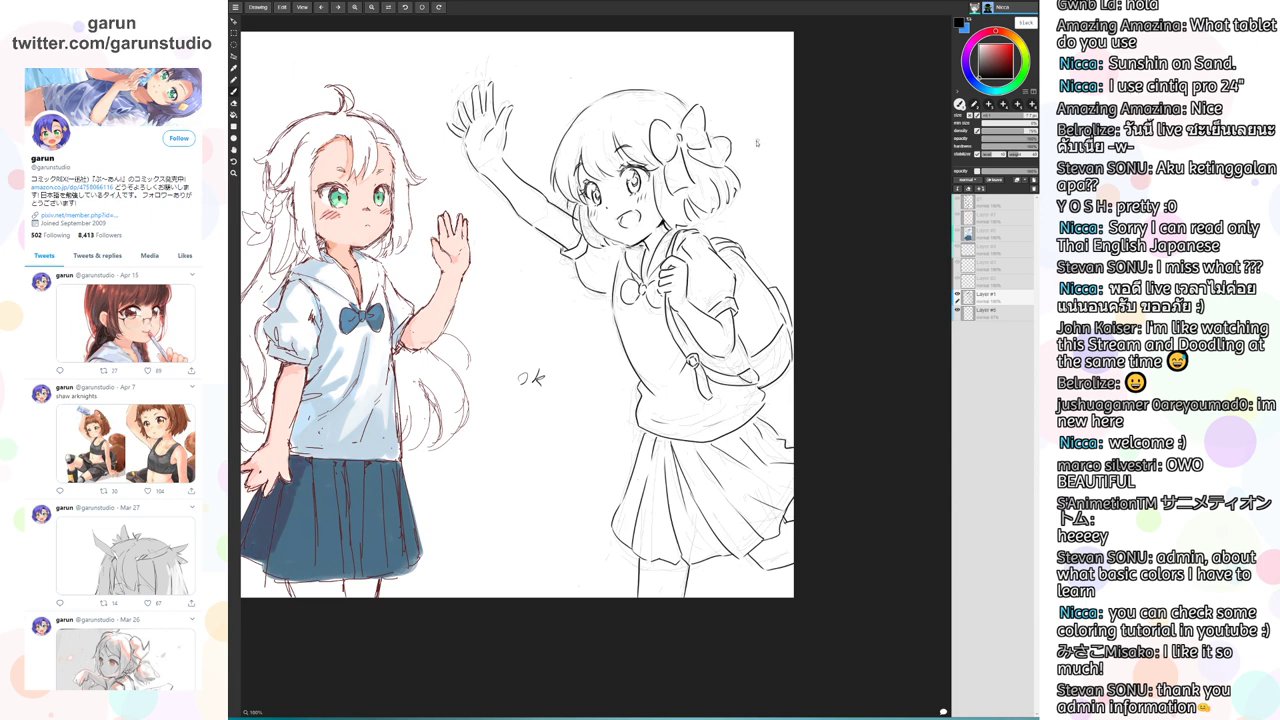
drag(317, 463, 311, 571)
drag(300, 488, 280, 582)
drag(283, 532, 270, 578)
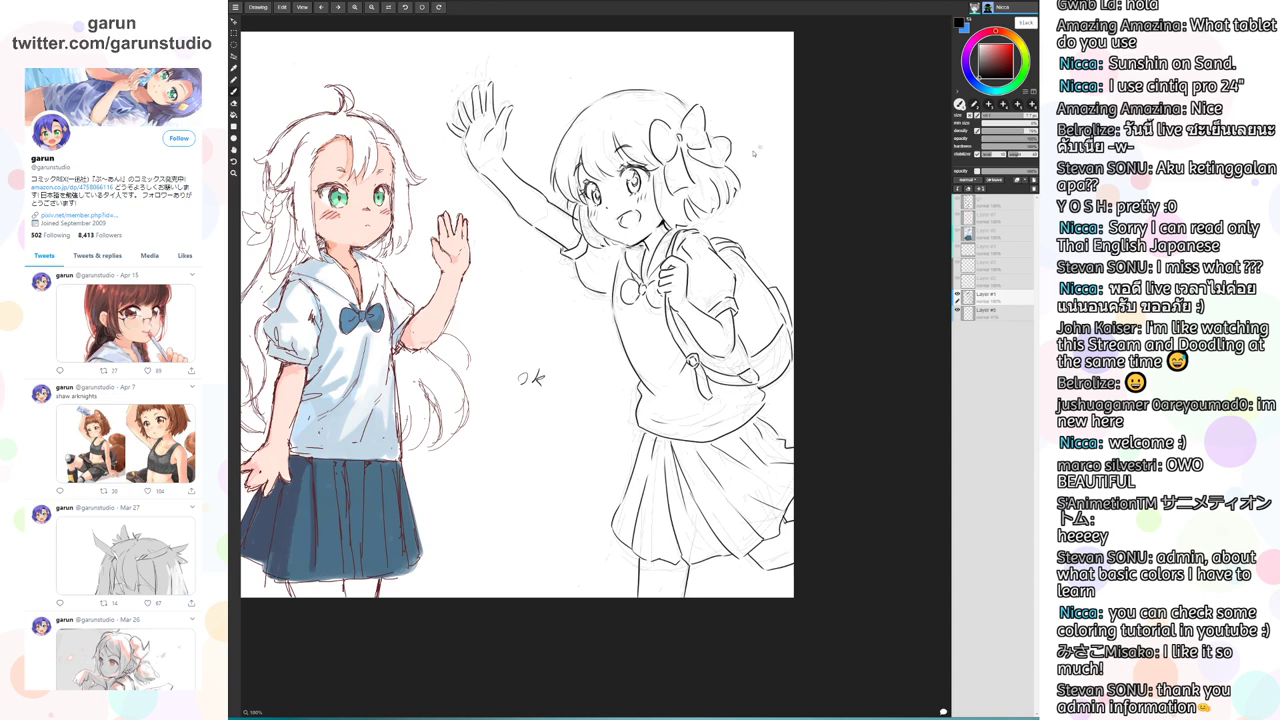
drag(347, 468, 331, 569)
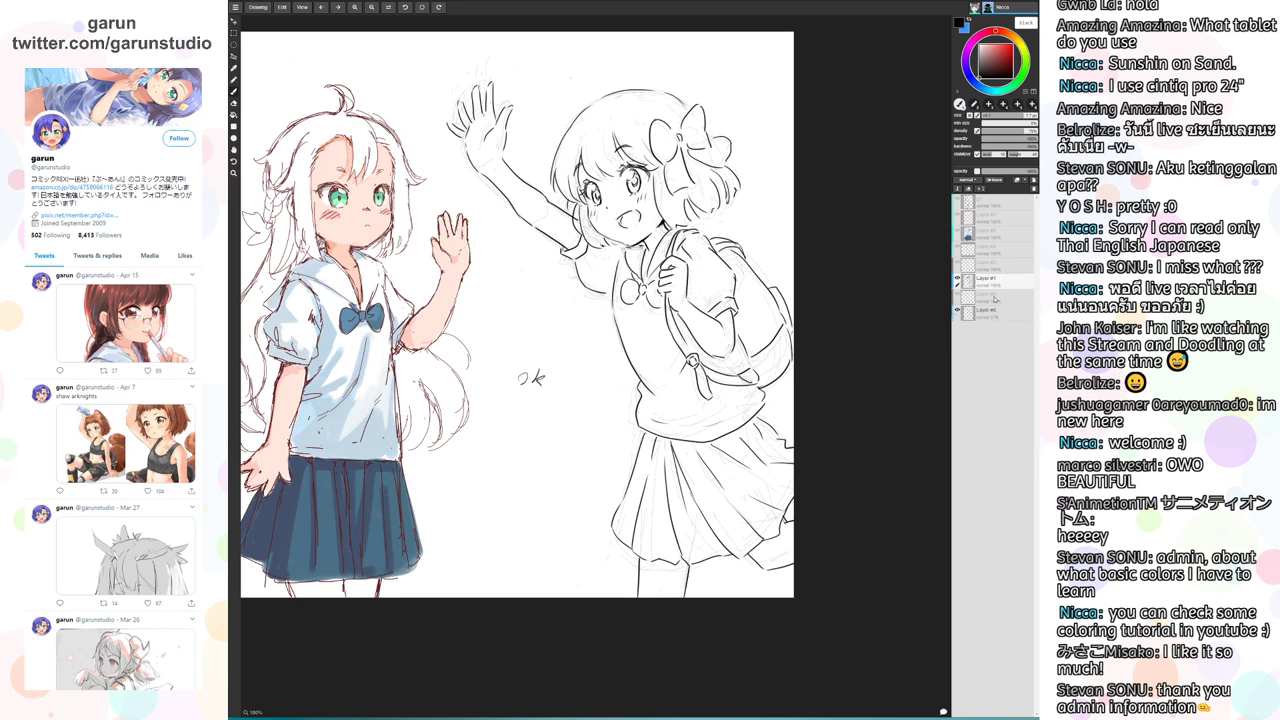
Set up a pale peach brush on the layer beneath the right figure's line art and block teal into the left figure's hair
click(997, 299)
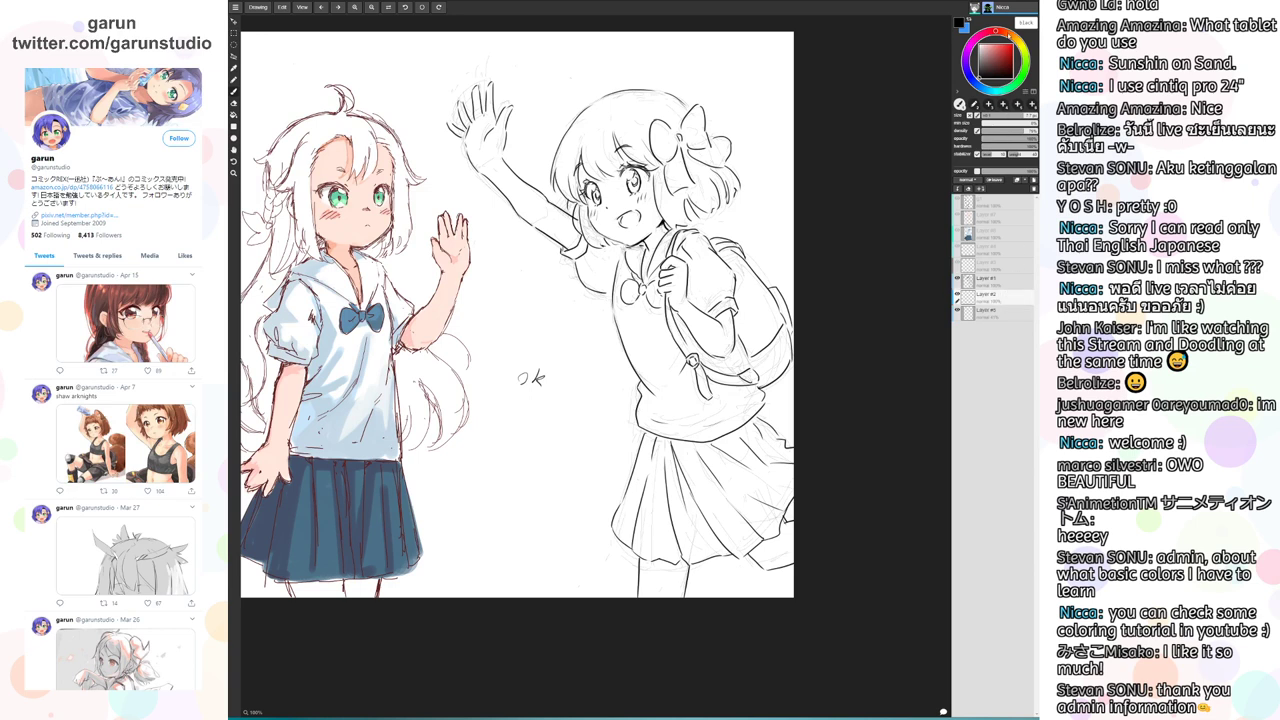
click(1010, 37)
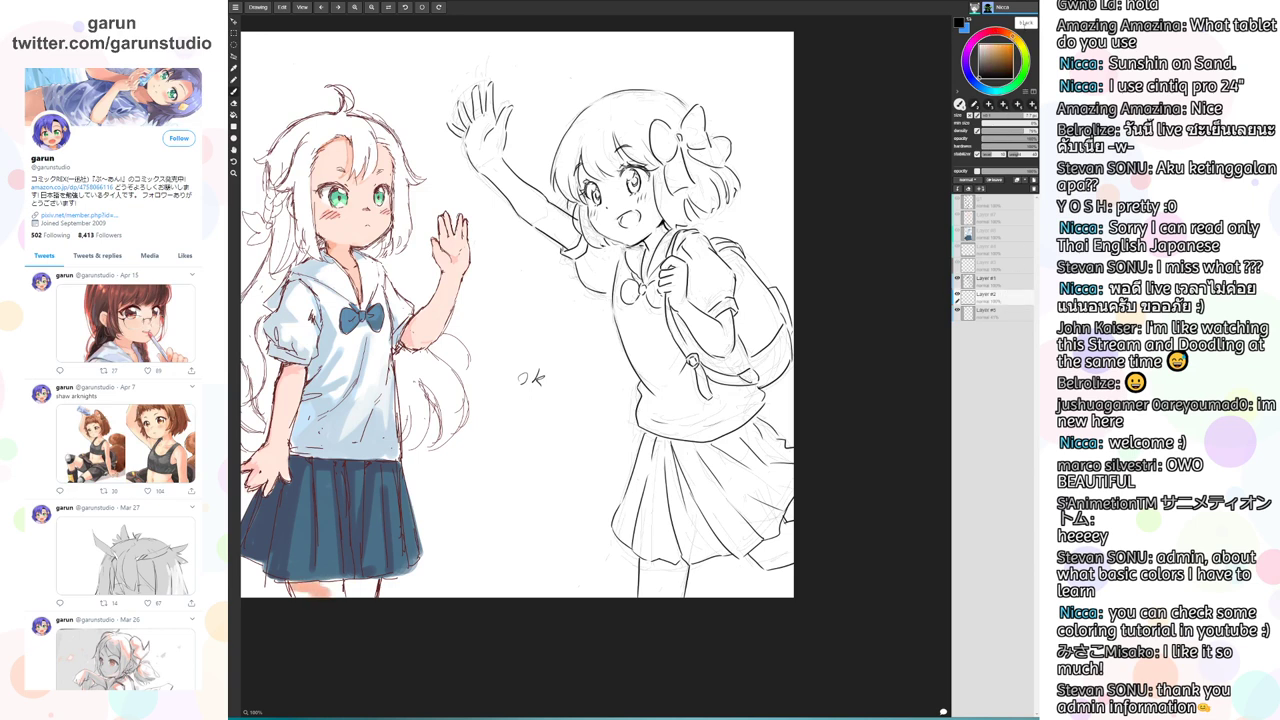
click(975, 105)
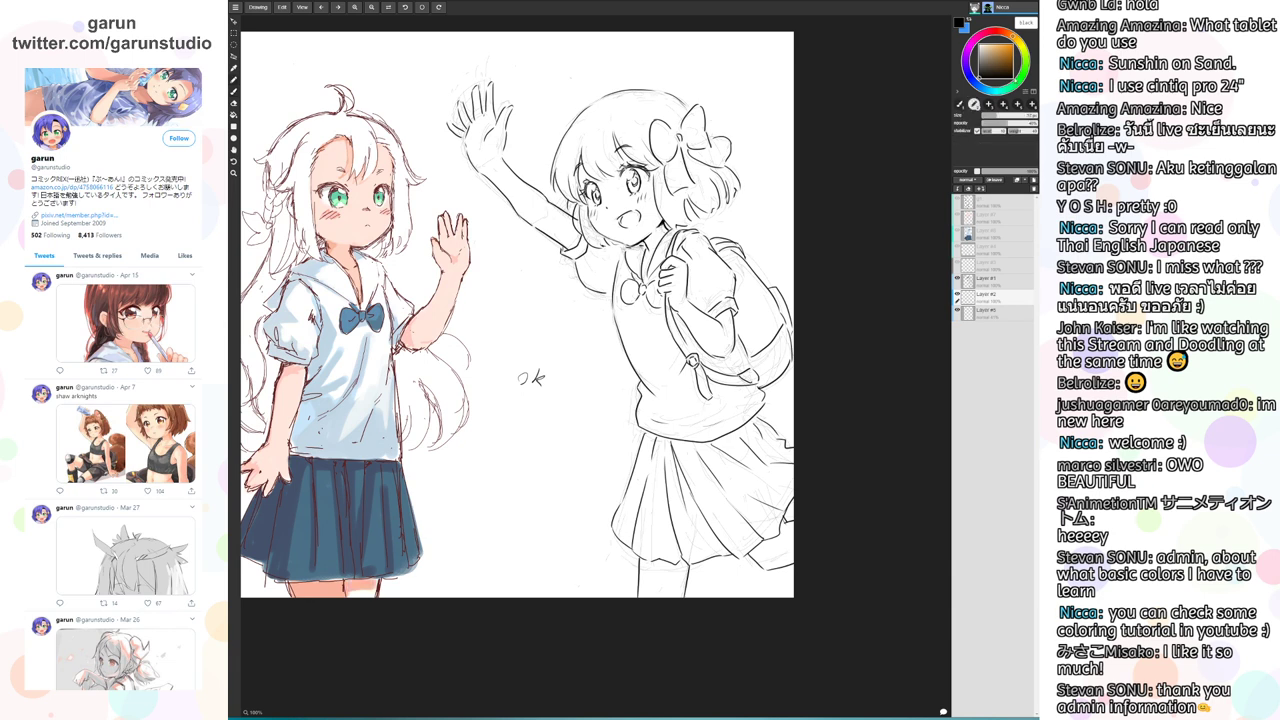
key(b)
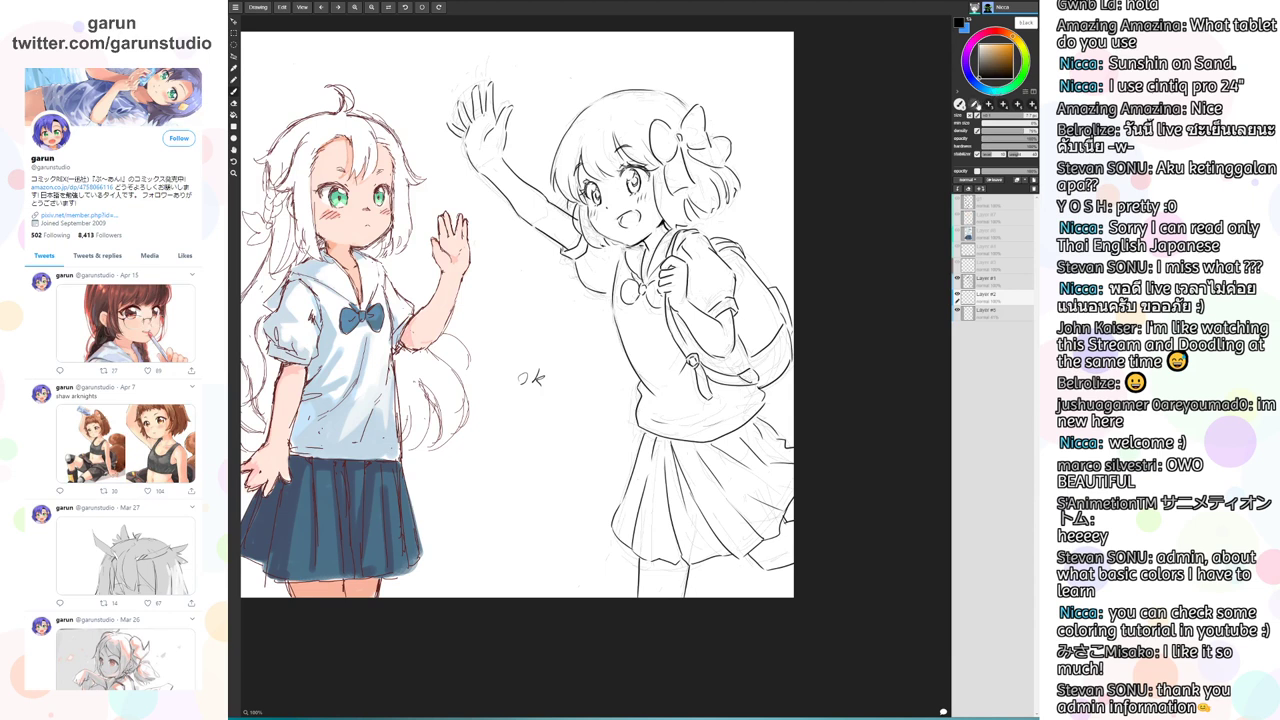
click(989, 104)
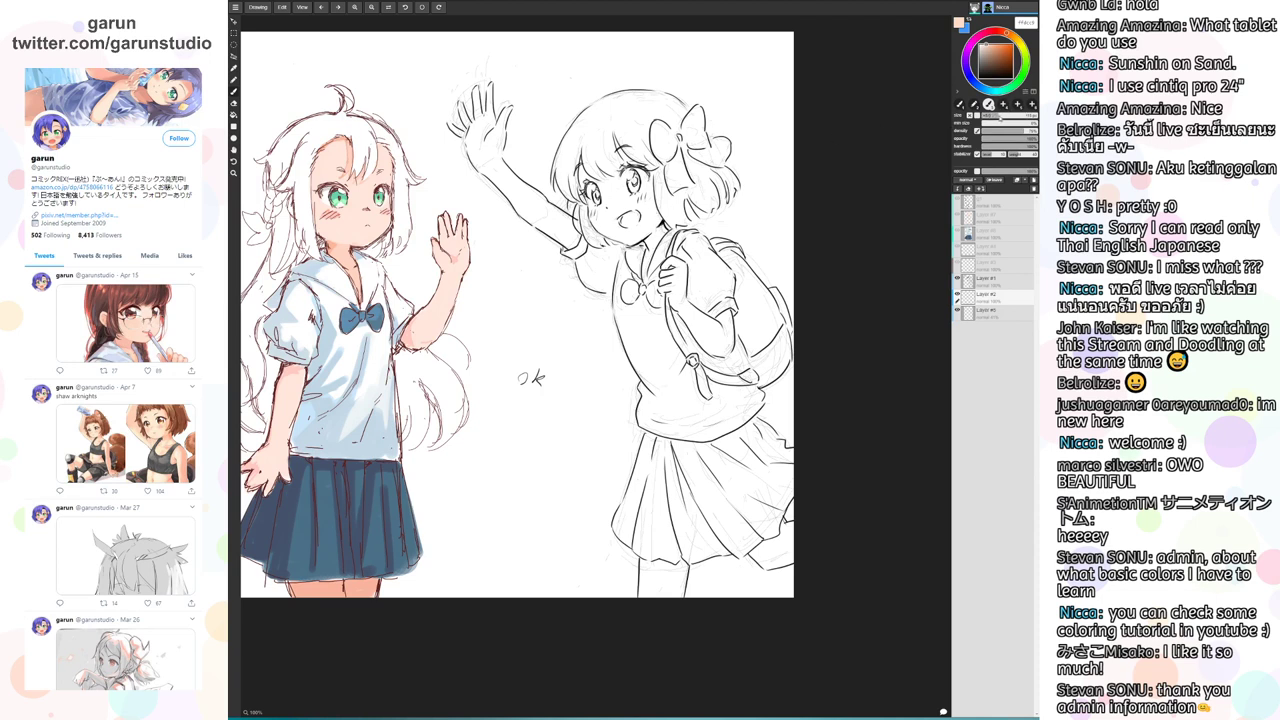
mouse_move(316, 140)
mouse_down()
mouse_move(302, 152)
mouse_move(284, 132)
mouse_up()
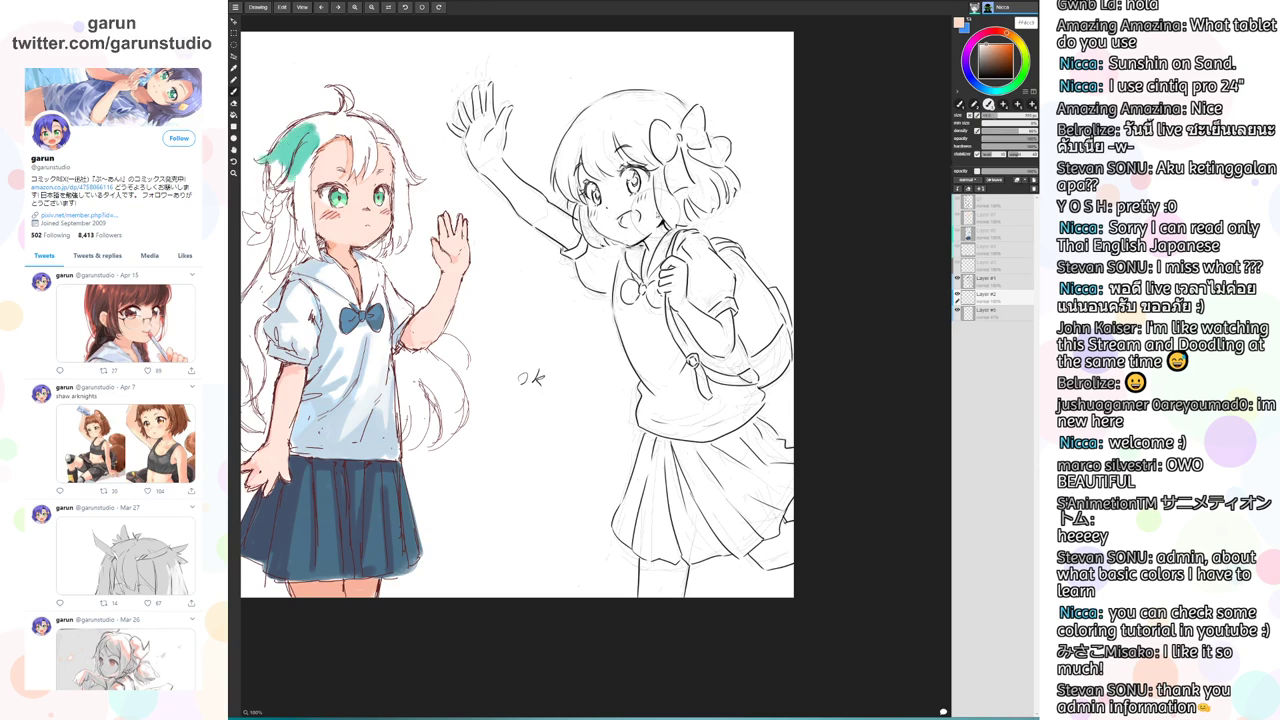
Pick a pale yellowish peach, adjust the brush density and lay a first skin tone on the right figure's neck
click(1010, 36)
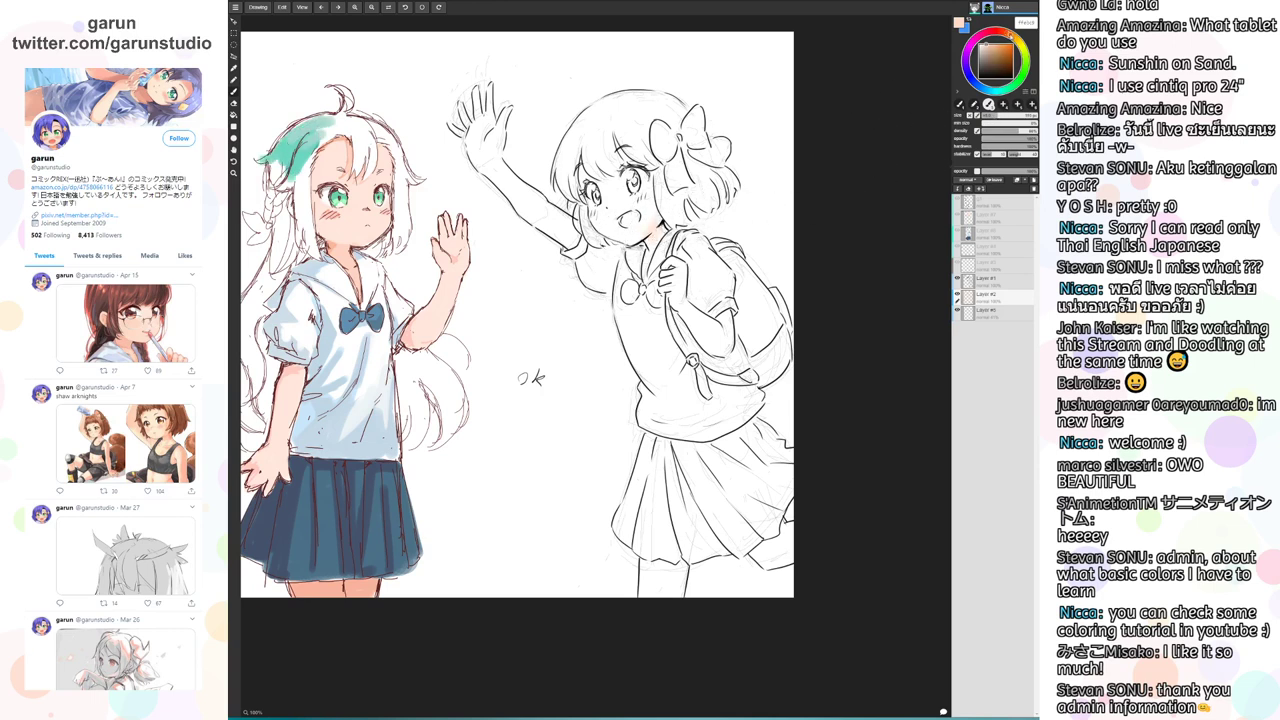
mouse_move(667, 208)
mouse_down()
mouse_move(634, 223)
mouse_move(650, 231)
mouse_up()
key(ctrl+y)
key(ctrl+y)
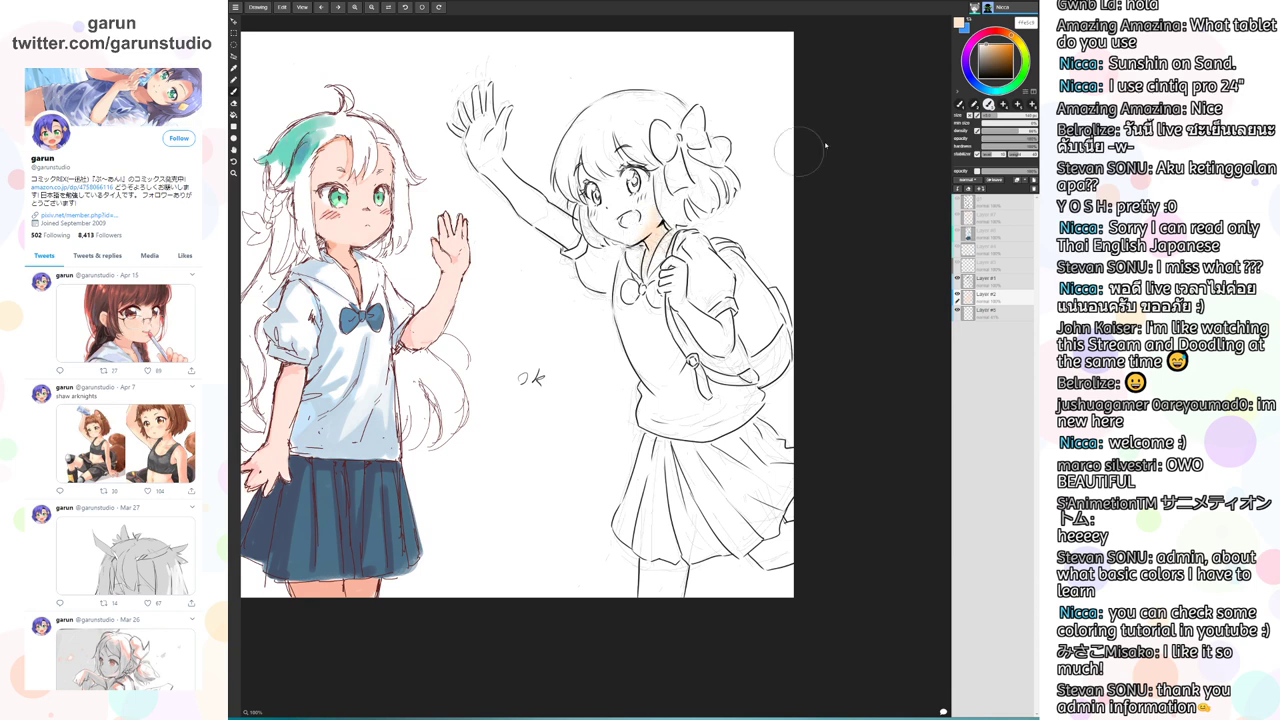
drag(1010, 132, 1020, 133)
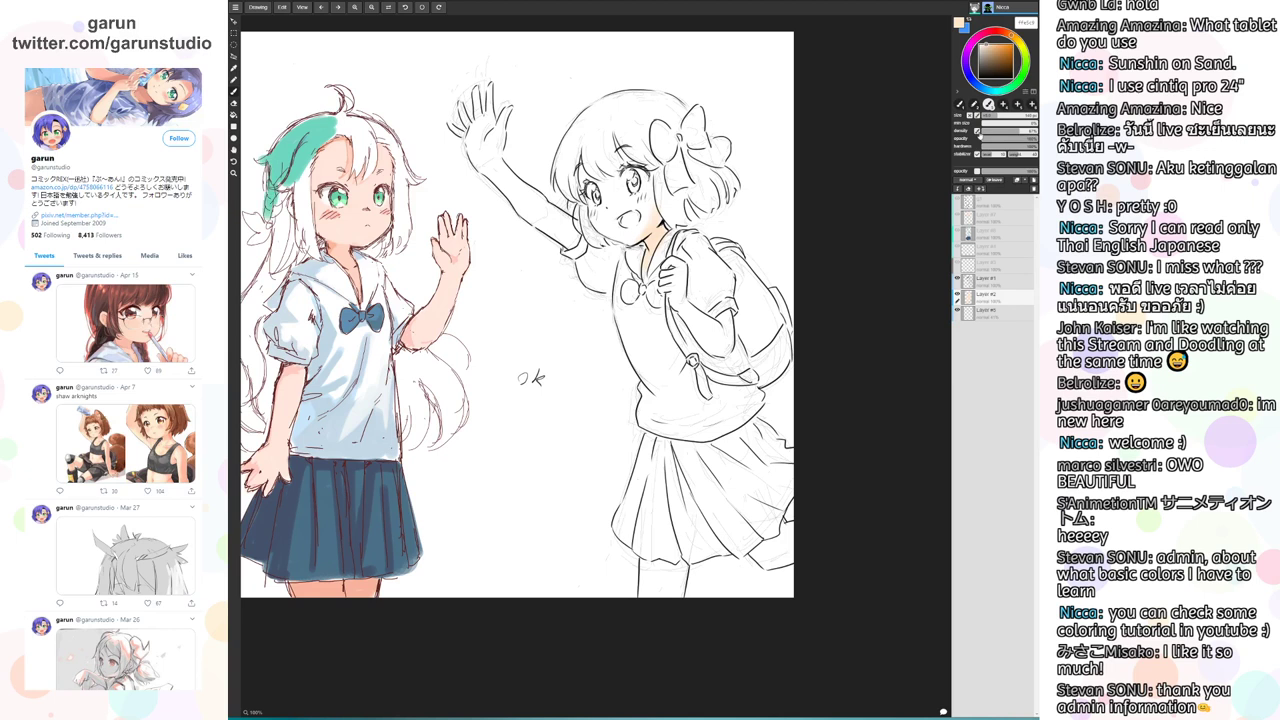
Spread flat teal through the left figure's side locks, fringe and upright tuft of hair
key(ctrl+y)
key(ctrl+y)
key(ctrl+y)
key(ctrl+y)
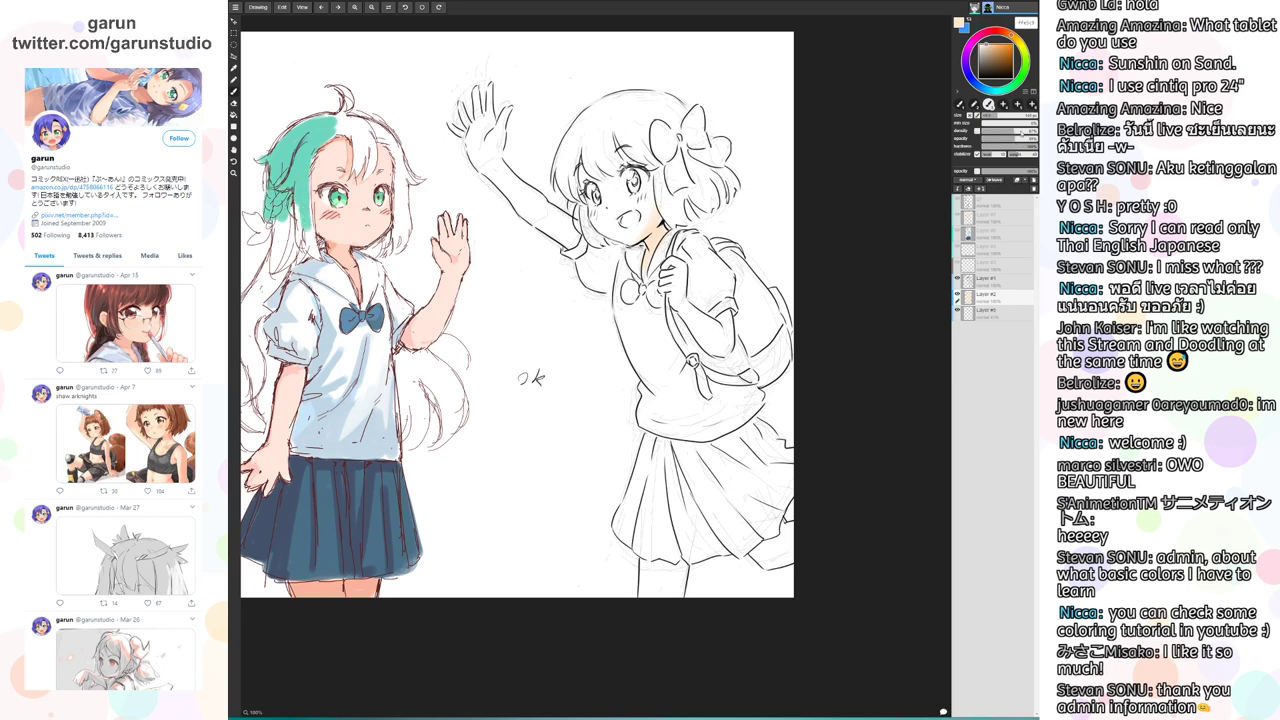
key(ctrl+y)
key(ctrl+y)
key(ctrl+y)
key(ctrl+y)
key(ctrl+y)
key(ctrl+y)
key(ctrl+y)
key(ctrl+y)
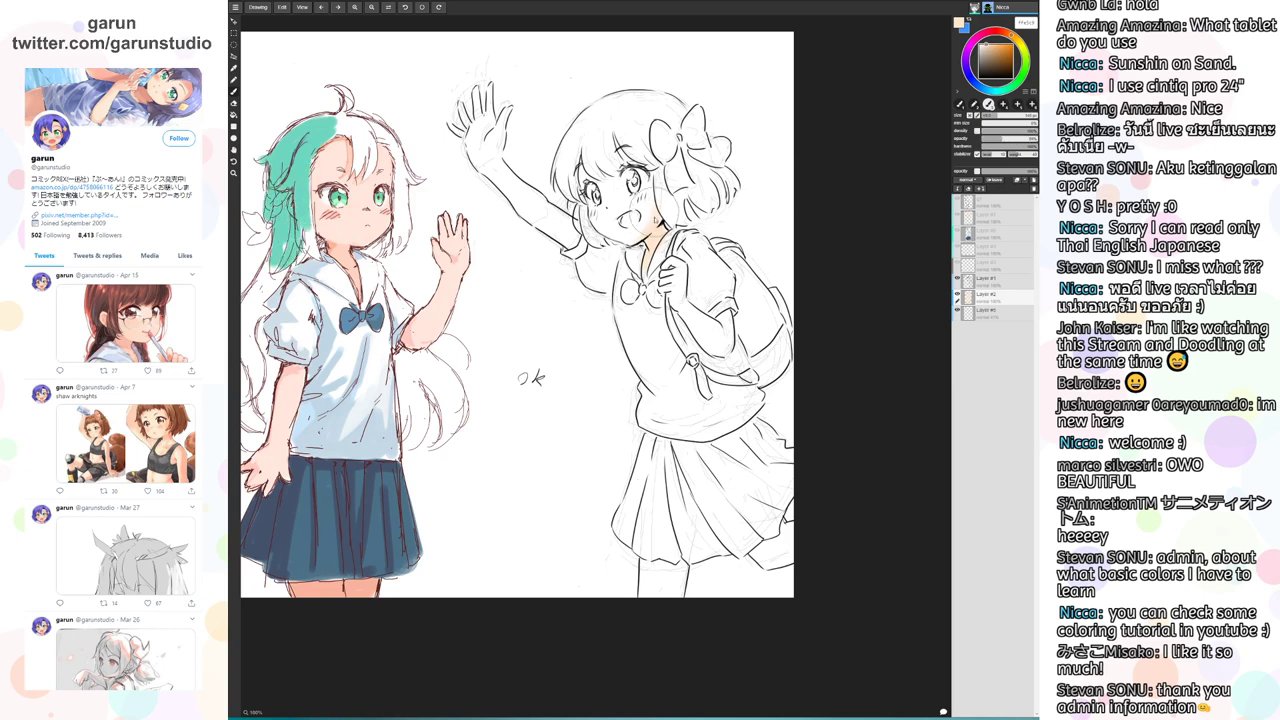
key(ctrl+y)
key(ctrl+y)
key(ctrl+y)
key(ctrl+y)
key(ctrl+y)
key(ctrl+y)
key(ctrl+y)
key(ctrl+y)
key(ctrl+y)
key(ctrl+y)
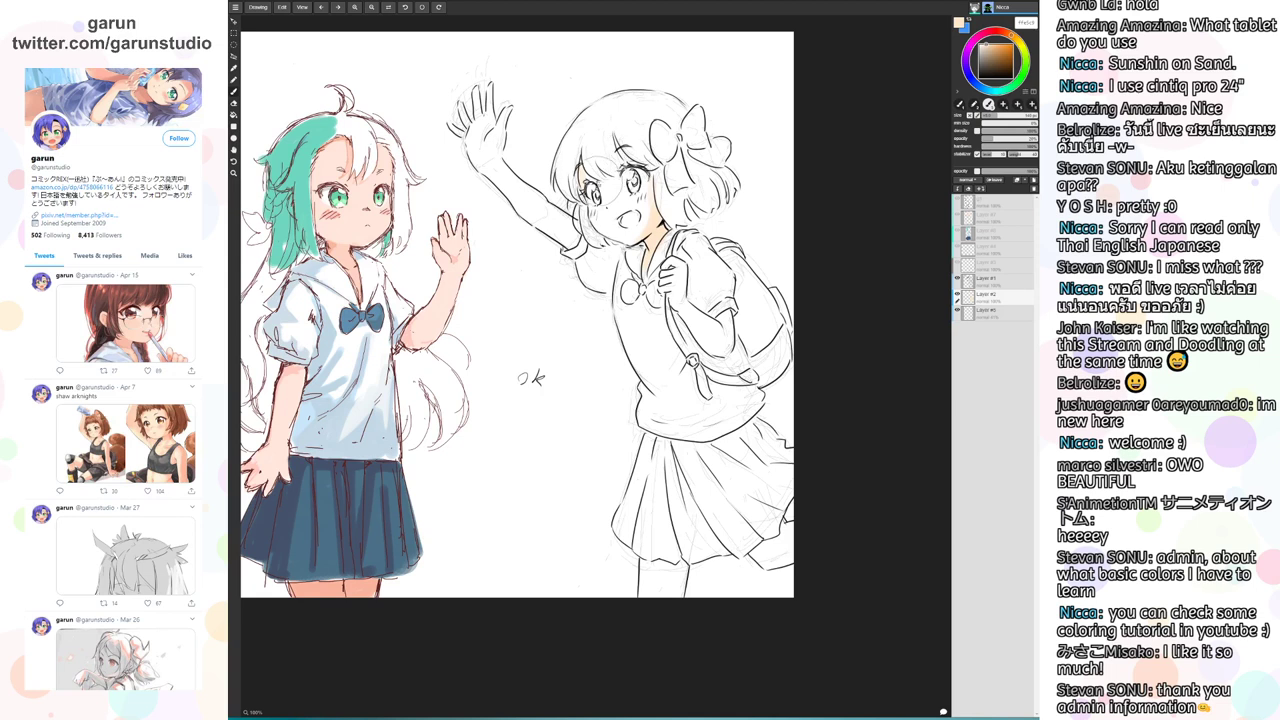
key(ctrl+y)
key(ctrl+y)
key(ctrl+y)
key(ctrl+y)
key(ctrl+y)
key(ctrl+y)
key(ctrl+y)
key(ctrl+y)
key(ctrl+y)
key(ctrl+y)
key(ctrl+y)
key(ctrl+y)
key(ctrl+y)
key(ctrl+y)
key(ctrl+y)
key(ctrl+y)
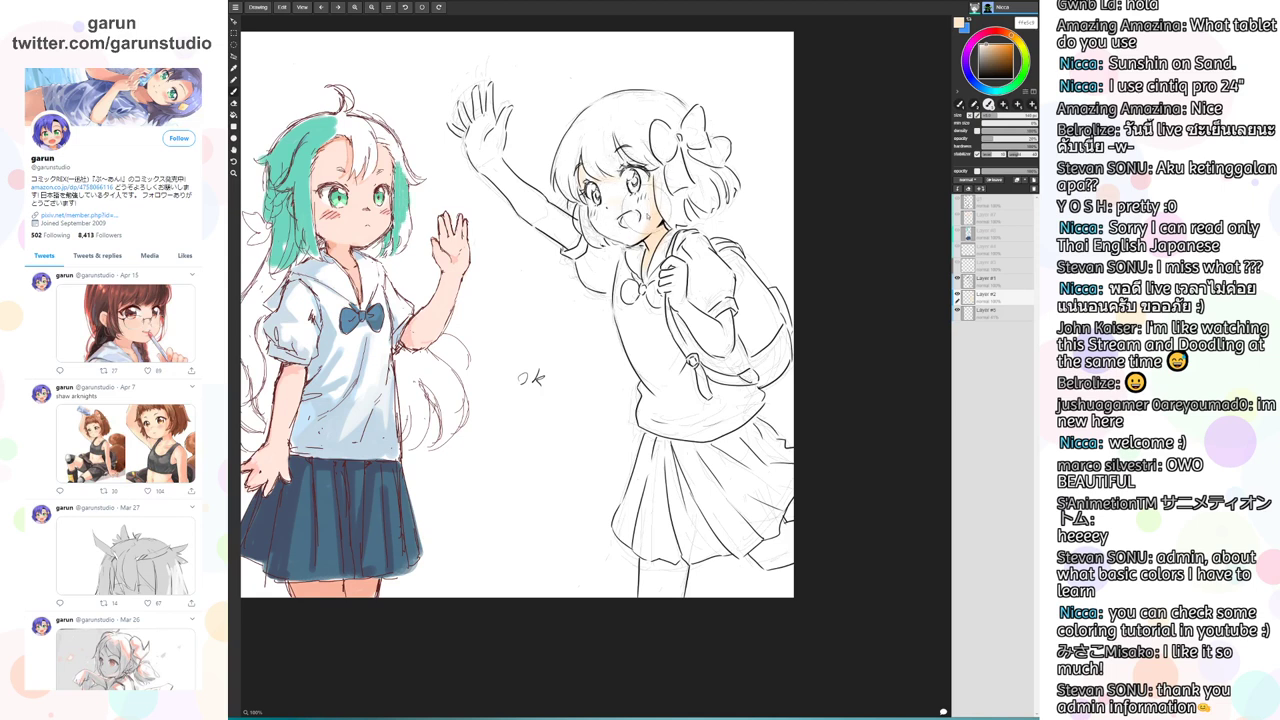
key(ctrl+y)
key(ctrl+y)
key(ctrl+y)
key(ctrl+y)
key(ctrl+y)
key(ctrl+y)
key(ctrl+y)
key(ctrl+y)
key(ctrl+y)
key(ctrl+y)
key(ctrl+y)
key(ctrl+y)
key(ctrl+y)
key(ctrl+y)
key(ctrl+y)
key(ctrl+y)
key(ctrl+y)
key(ctrl+y)
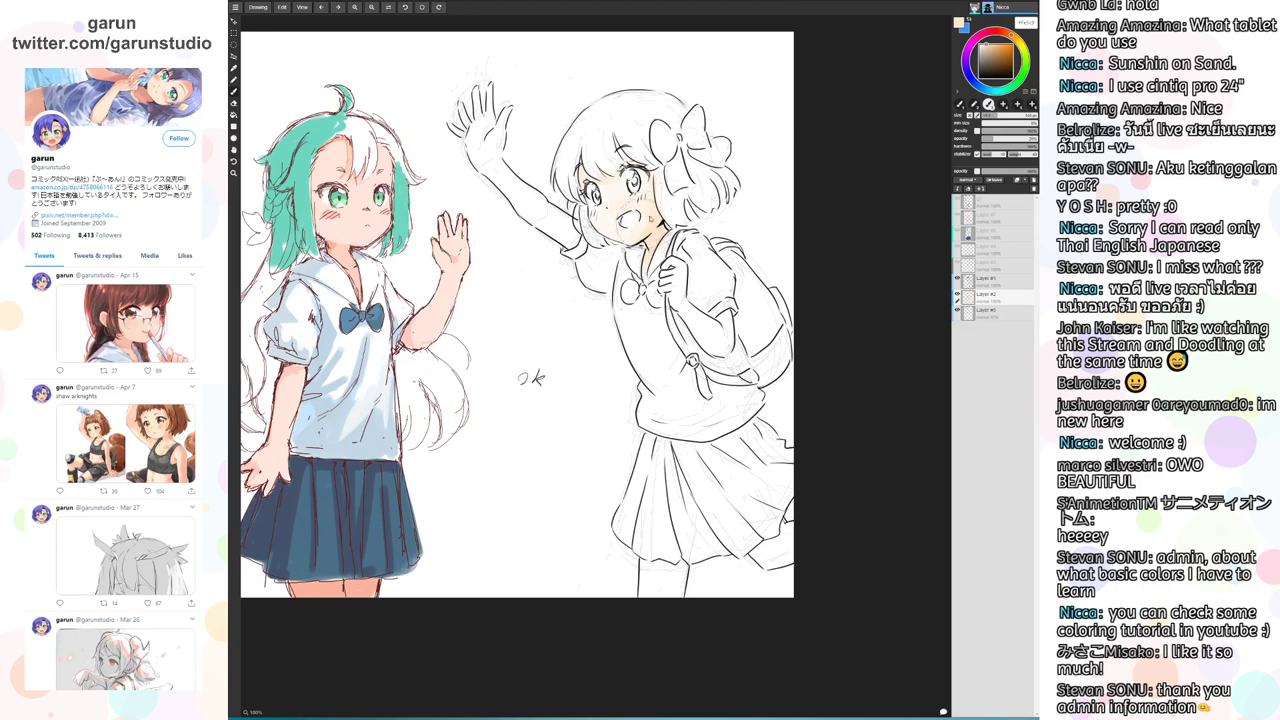
key(ctrl+y)
key(ctrl+y)
key(ctrl+y)
key(ctrl+y)
key(ctrl+y)
key(ctrl+y)
key(ctrl+y)
key(ctrl+y)
Tint the right figure's raised arm peach, hide her rough sketch layer and complete the teal on the left figure's head
mouse_move(486, 153)
mouse_down()
mouse_move(546, 220)
mouse_move(511, 160)
mouse_move(556, 236)
mouse_up()
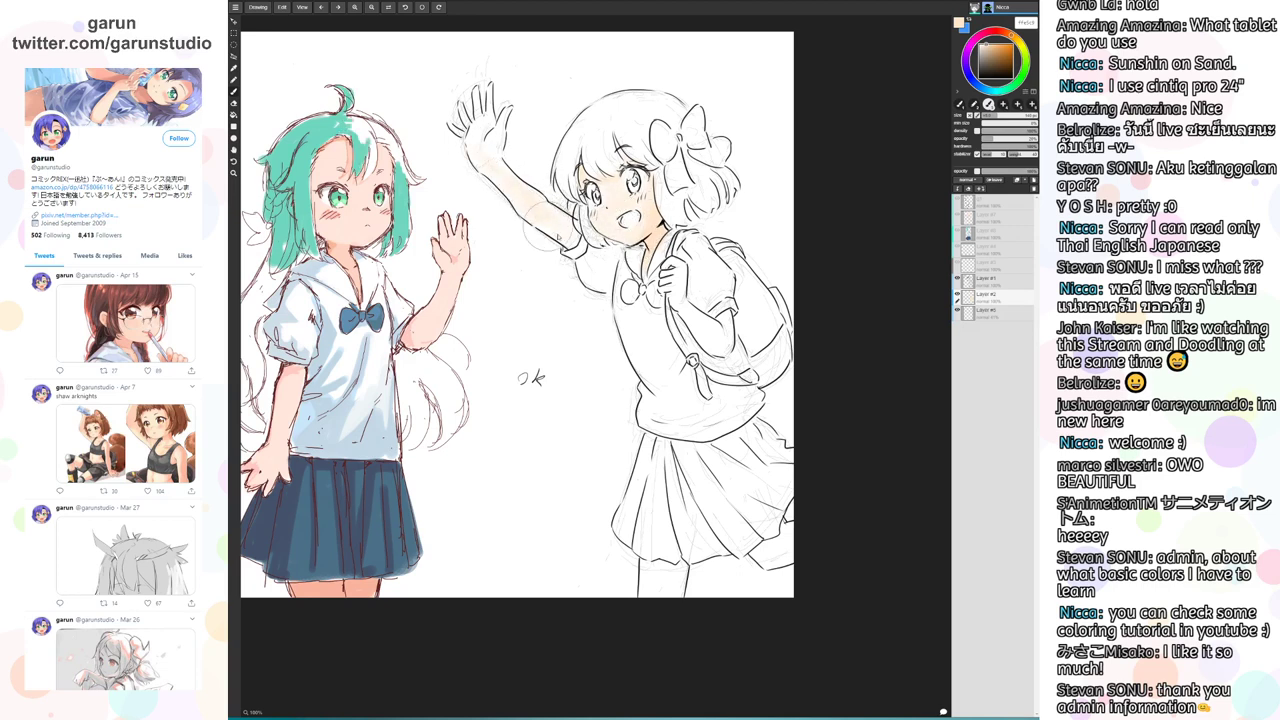
click(957, 311)
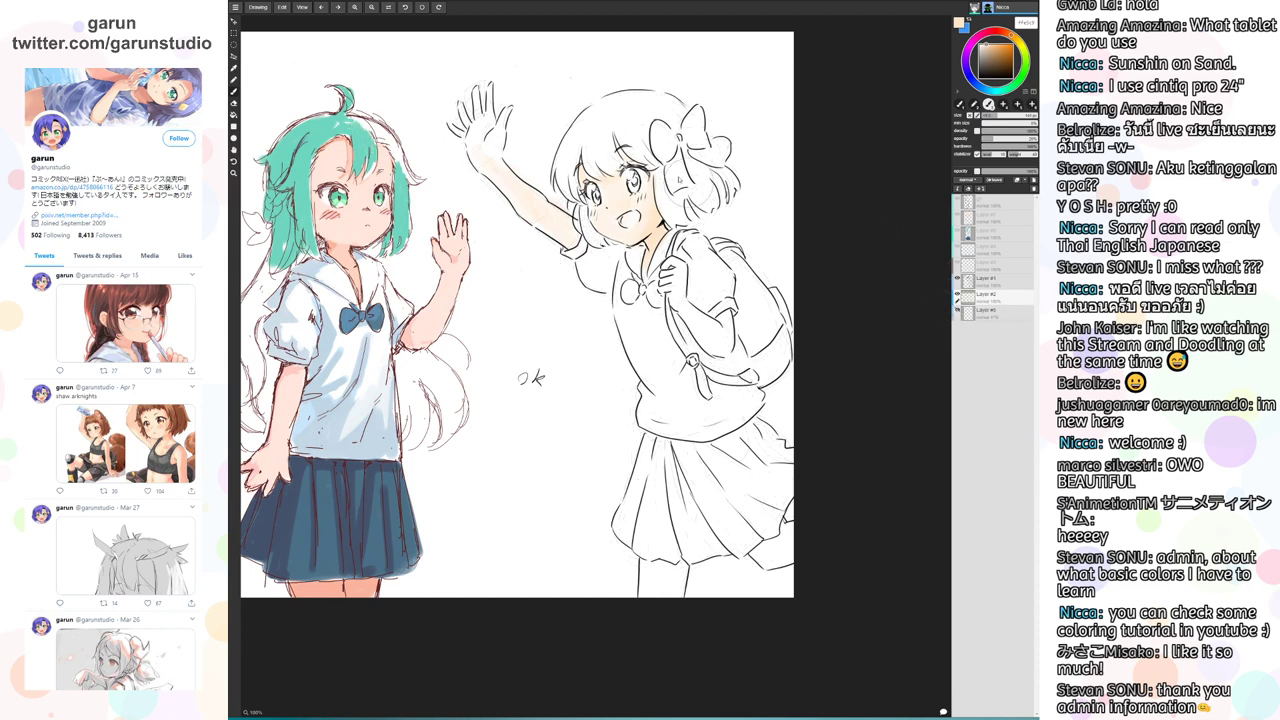
key(ctrl+y)
key(ctrl+y)
key(ctrl+y)
key(ctrl+y)
key(ctrl+y)
key(ctrl+y)
key(ctrl+y)
key(ctrl+y)
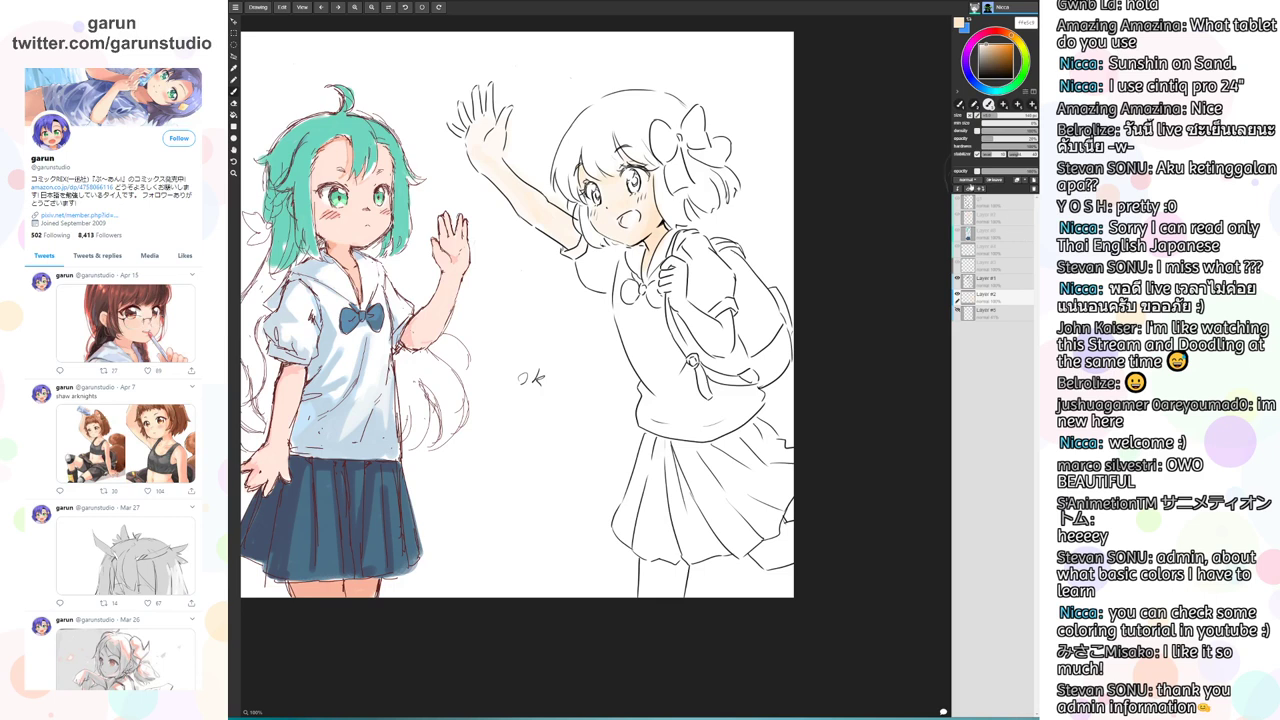
Undo the first skin tone and repaint the right figure's face, both arms and legs in a lighter peach
key(ctrl+z)
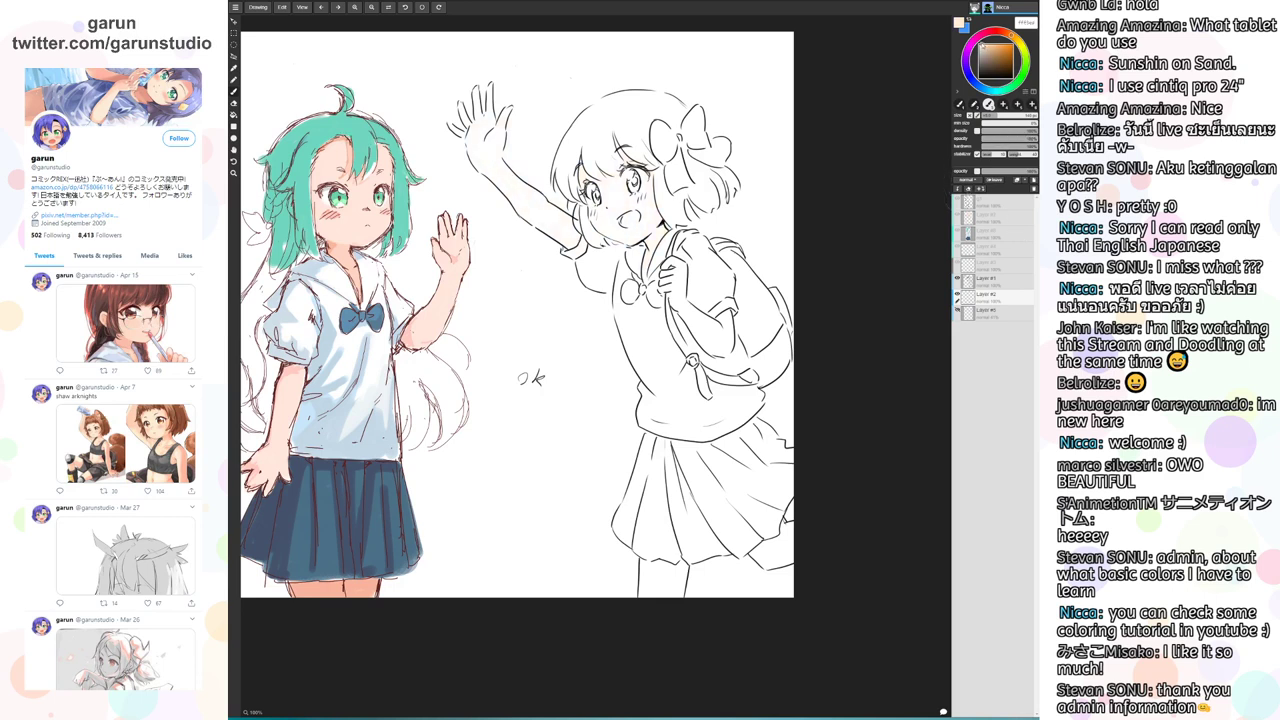
click(981, 44)
mouse_move(622, 212)
mouse_down()
mouse_move(615, 234)
mouse_move(616, 218)
mouse_move(637, 232)
mouse_move(645, 208)
mouse_up()
mouse_move(493, 137)
mouse_down()
mouse_move(481, 163)
mouse_move(477, 142)
mouse_move(492, 182)
mouse_move(520, 215)
mouse_move(550, 225)
mouse_move(494, 178)
mouse_move(560, 221)
mouse_move(552, 243)
mouse_move(540, 228)
mouse_move(556, 200)
mouse_move(534, 220)
mouse_move(562, 242)
mouse_up()
mouse_move(444, 122)
mouse_down()
mouse_move(471, 141)
mouse_move(456, 98)
mouse_move(494, 104)
mouse_move(489, 84)
mouse_move(489, 138)
mouse_move(501, 115)
mouse_move(501, 132)
mouse_move(451, 118)
mouse_move(506, 120)
mouse_move(518, 160)
mouse_up()
mouse_move(675, 282)
mouse_down()
mouse_move(695, 285)
mouse_move(660, 295)
mouse_move(717, 337)
mouse_move(708, 302)
mouse_move(700, 335)
mouse_move(734, 322)
mouse_up()
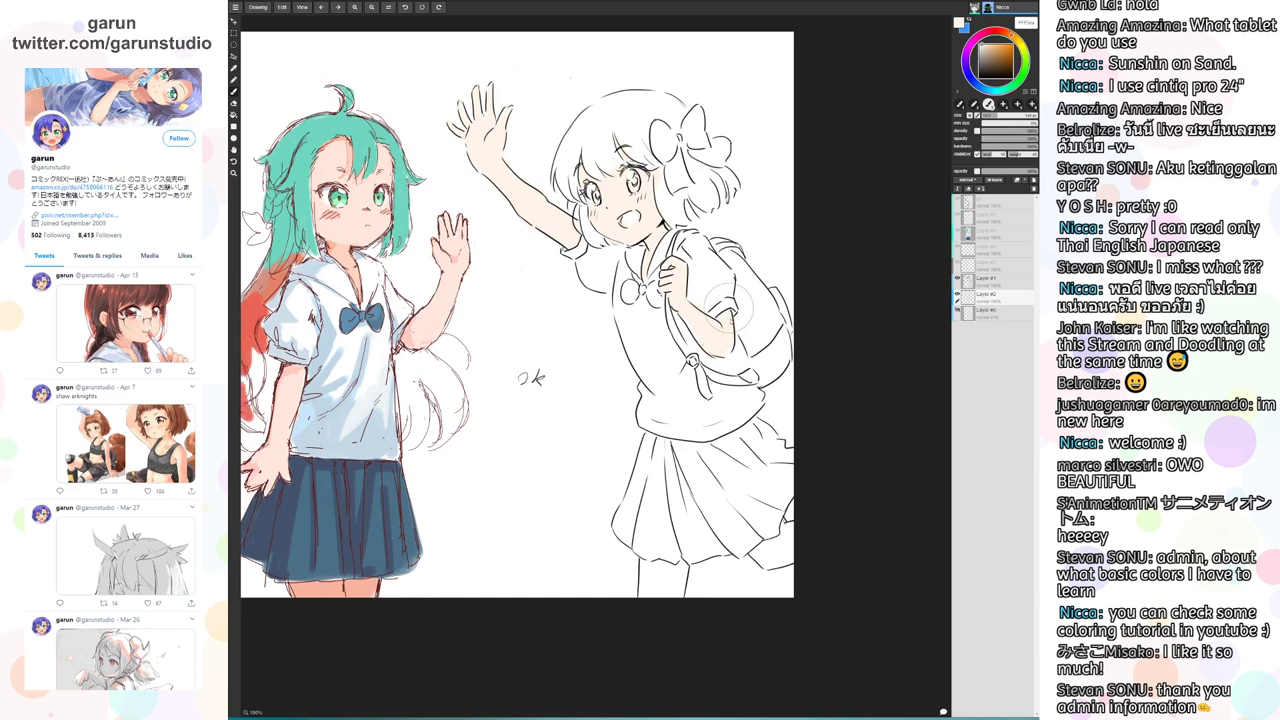
mouse_move(652, 568)
mouse_down()
mouse_move(681, 572)
mouse_move(776, 542)
mouse_move(777, 554)
mouse_move(787, 526)
mouse_move(781, 557)
mouse_up()
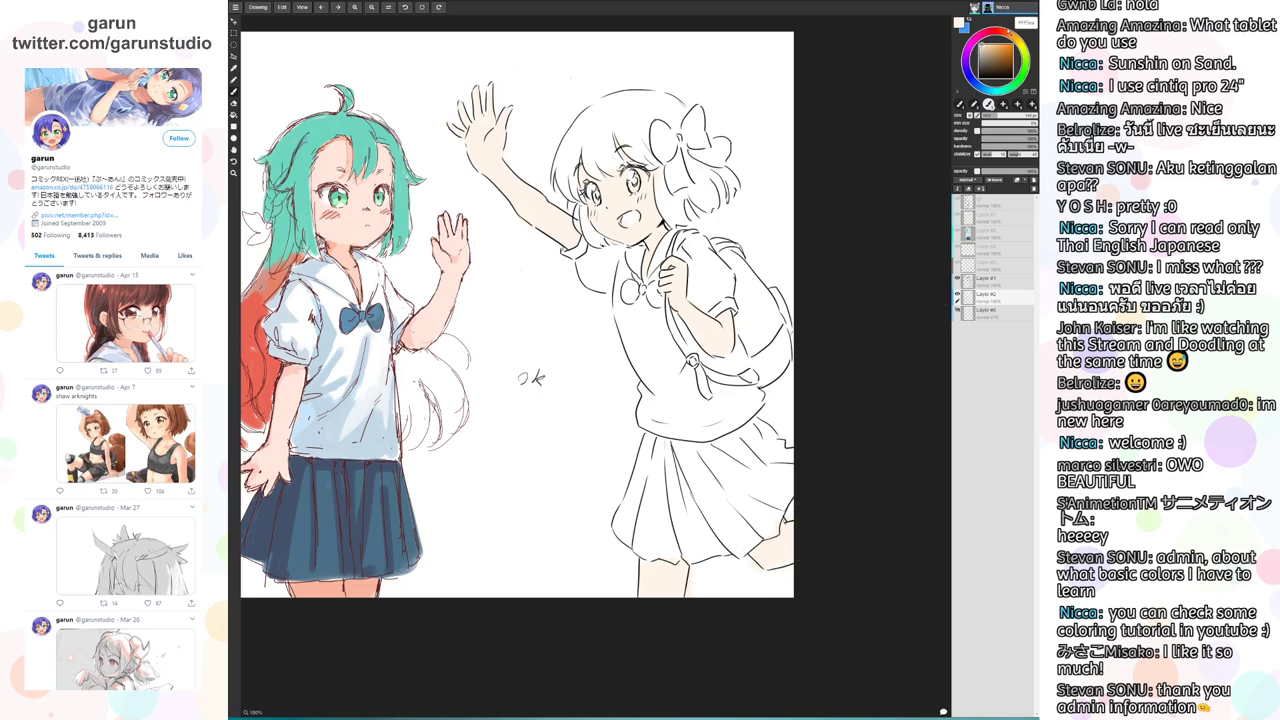
Block pink into the right figure's fringe and red-orange into the left figure's long back hair
drag(989, 36, 982, 36)
drag(412, 358, 400, 414)
mouse_move(560, 148)
mouse_down()
mouse_move(573, 185)
mouse_move(548, 162)
mouse_move(568, 165)
mouse_move(566, 133)
mouse_move(581, 150)
mouse_move(583, 132)
mouse_move(585, 168)
mouse_move(617, 182)
mouse_up()
drag(600, 134, 606, 160)
drag(414, 352, 458, 396)
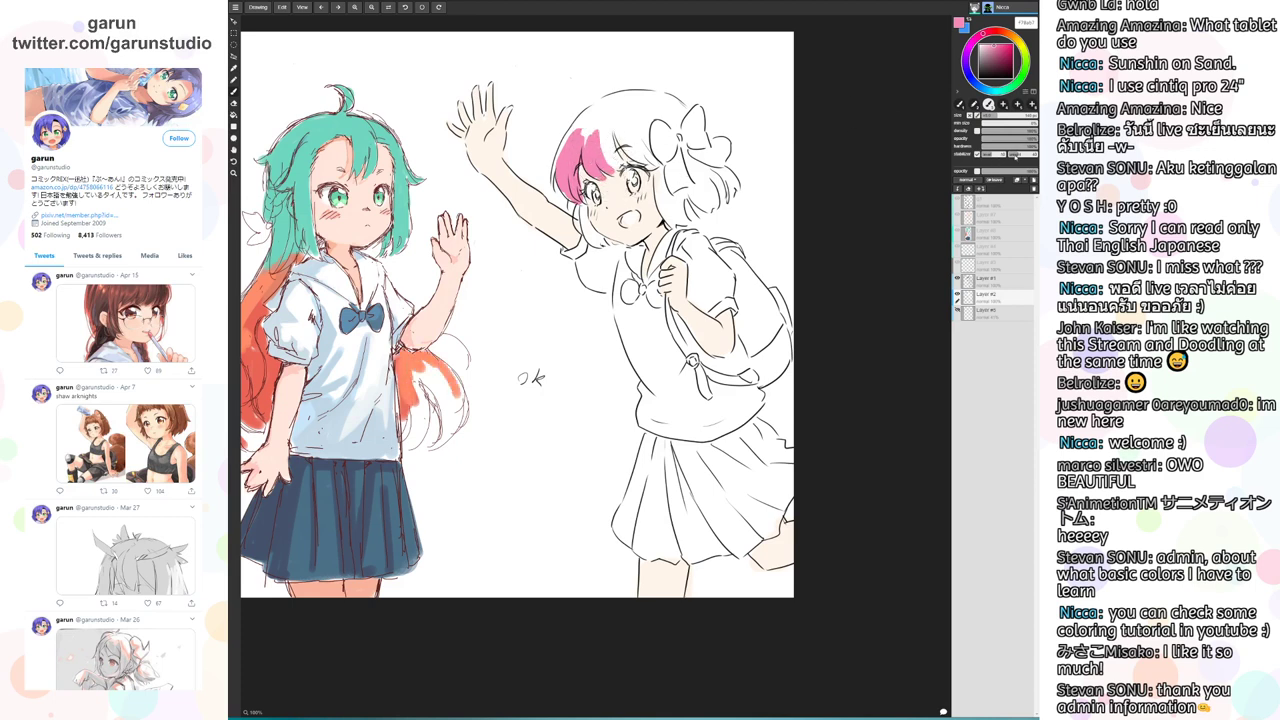
Fill the rest of the right figure's hair with flat pink around the bow and face
click(988, 155)
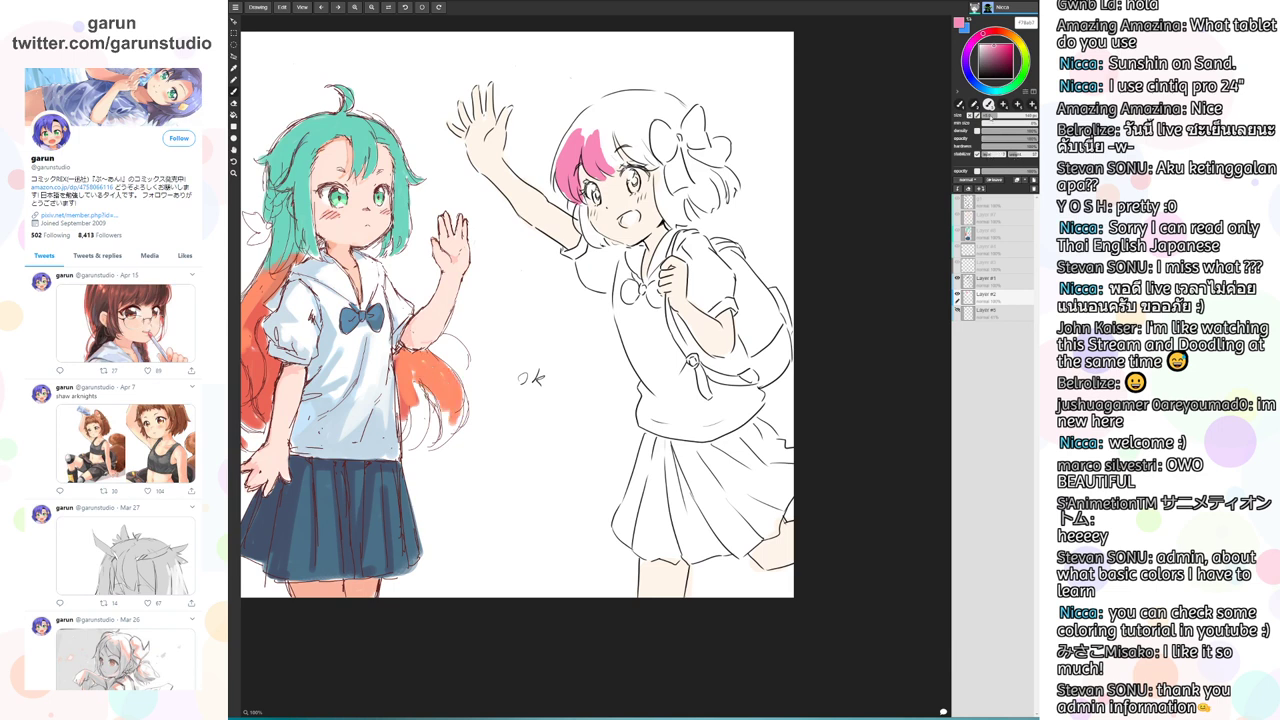
mouse_move(598, 128)
mouse_down()
mouse_move(645, 155)
mouse_move(640, 110)
mouse_move(649, 120)
mouse_move(600, 108)
mouse_move(576, 140)
mouse_move(625, 105)
mouse_move(637, 126)
mouse_move(620, 98)
mouse_move(668, 130)
mouse_move(665, 110)
mouse_move(693, 128)
mouse_move(664, 104)
mouse_move(690, 128)
mouse_move(660, 147)
mouse_move(670, 215)
mouse_move(655, 225)
mouse_move(698, 218)
mouse_move(686, 190)
mouse_move(700, 208)
mouse_move(706, 174)
mouse_up()
mouse_move(698, 160)
mouse_down()
mouse_move(717, 204)
mouse_move(731, 183)
mouse_up()
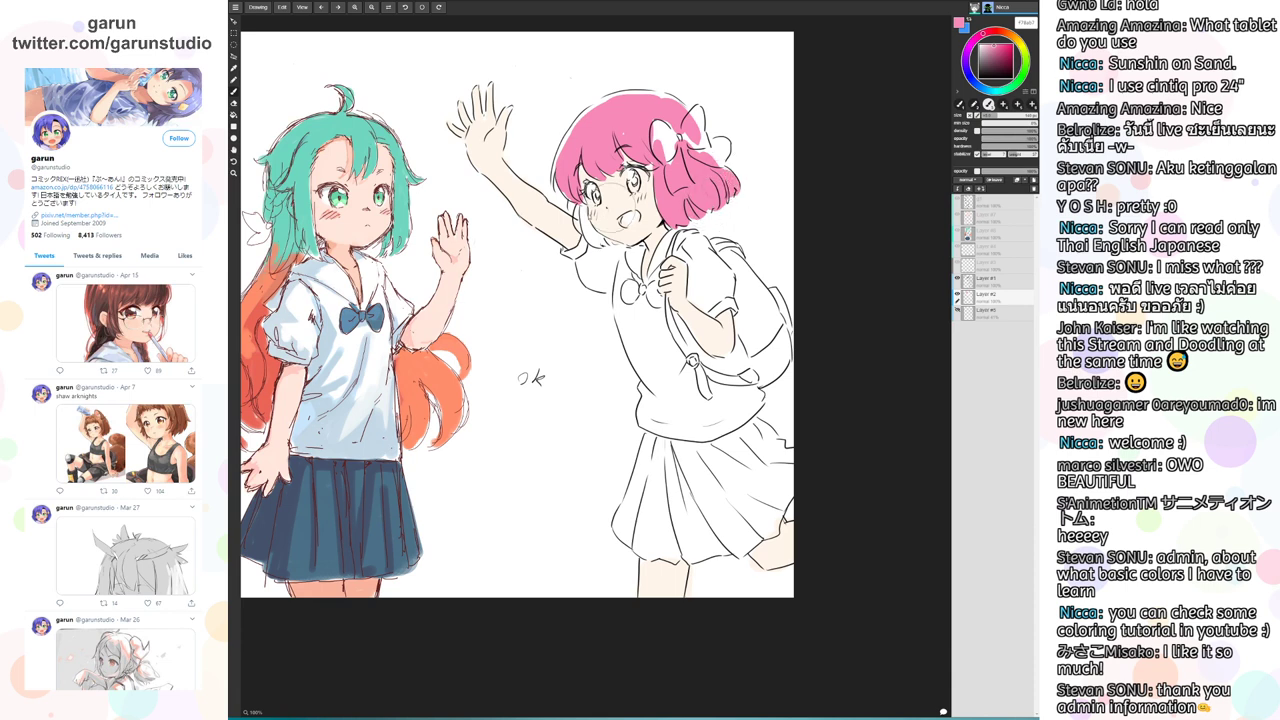
mouse_move(583, 203)
mouse_down()
mouse_move(615, 260)
mouse_move(570, 230)
mouse_move(610, 250)
mouse_move(636, 225)
mouse_up()
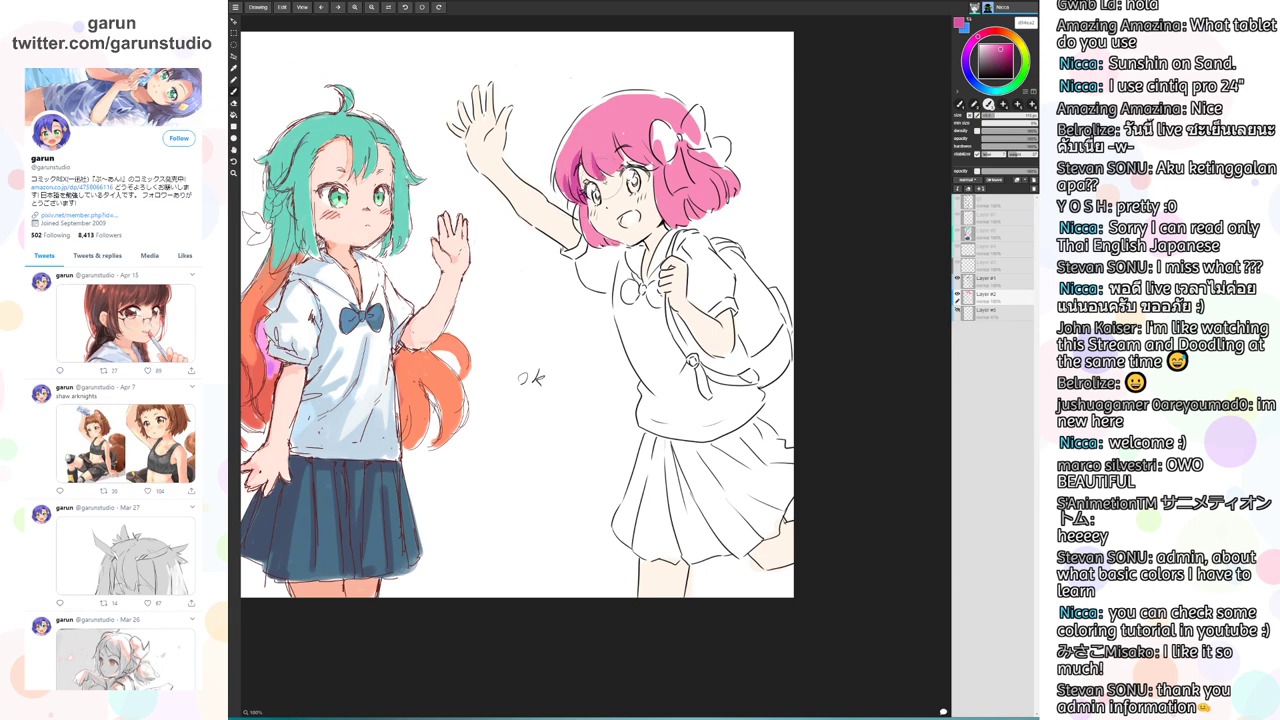
Try shading the right figure's fringe and side lock with deeper pinks
drag(612, 143, 621, 167)
key(ctrl+z)
key(ctrl+z)
key(ctrl+z)
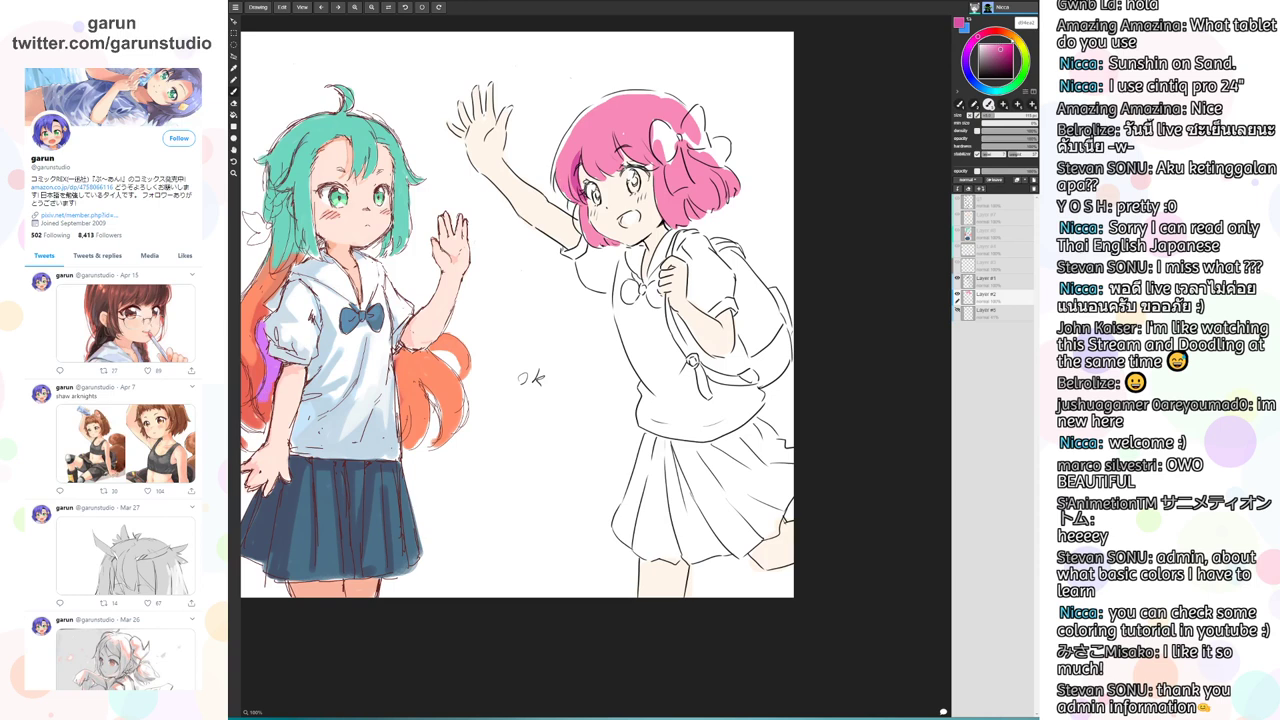
key(ctrl+z)
drag(577, 153, 578, 200)
key(ctrl+z)
drag(578, 150, 577, 202)
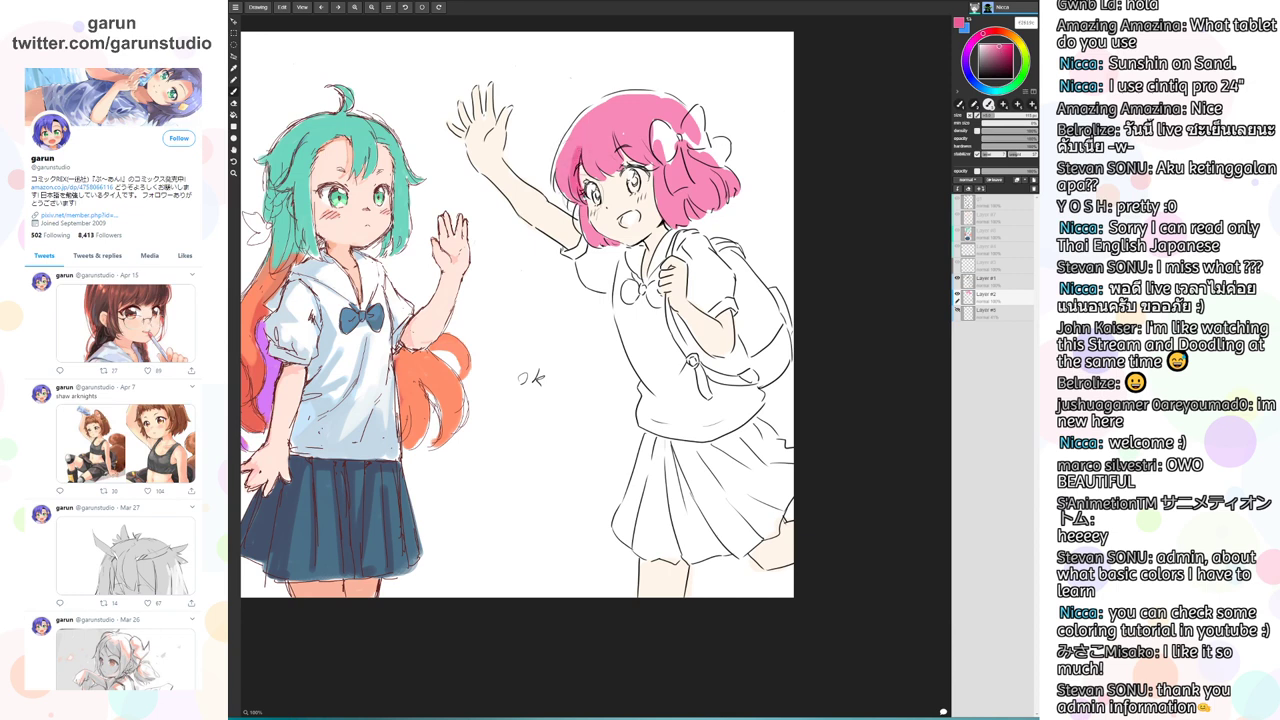
key(ctrl+z)
drag(579, 147, 583, 200)
key(ctrl+z)
click(998, 46)
key(ctrl+z)
key(ctrl+y)
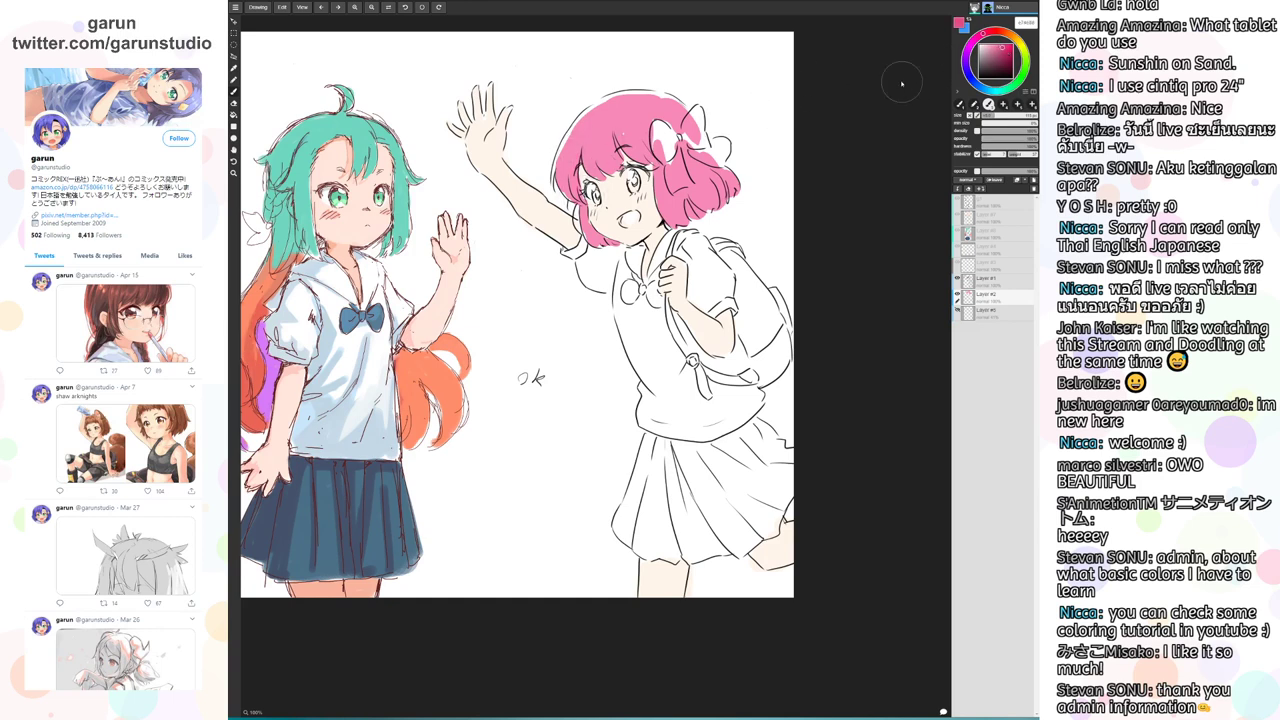
Paint purple over the right figure's side locks, fringe tips and the lower hair behind the bow
click(965, 64)
click(996, 47)
mouse_move(576, 158)
mouse_down()
mouse_move(575, 209)
mouse_move(620, 262)
mouse_up()
key(ctrl+z)
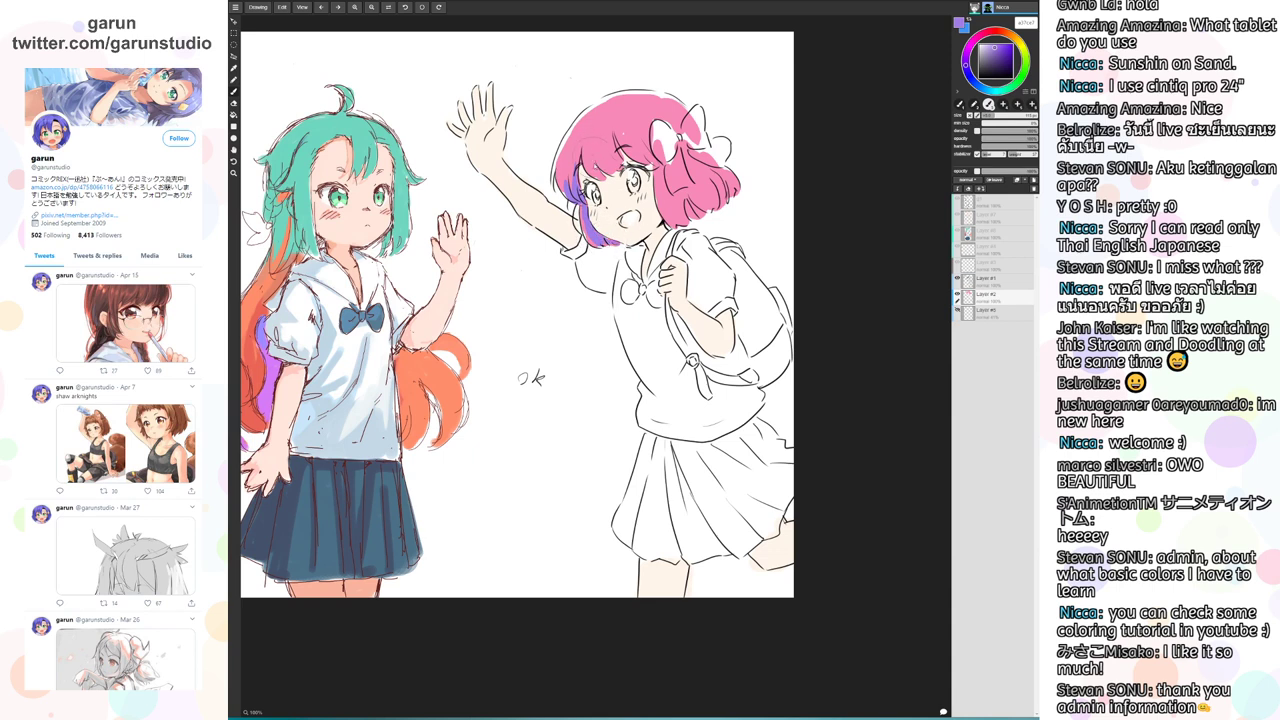
mouse_move(594, 155)
mouse_down()
mouse_move(612, 180)
mouse_move(660, 166)
mouse_move(646, 202)
mouse_move(698, 214)
mouse_up()
mouse_move(686, 154)
mouse_down()
mouse_move(706, 208)
mouse_move(688, 222)
mouse_move(716, 228)
mouse_up()
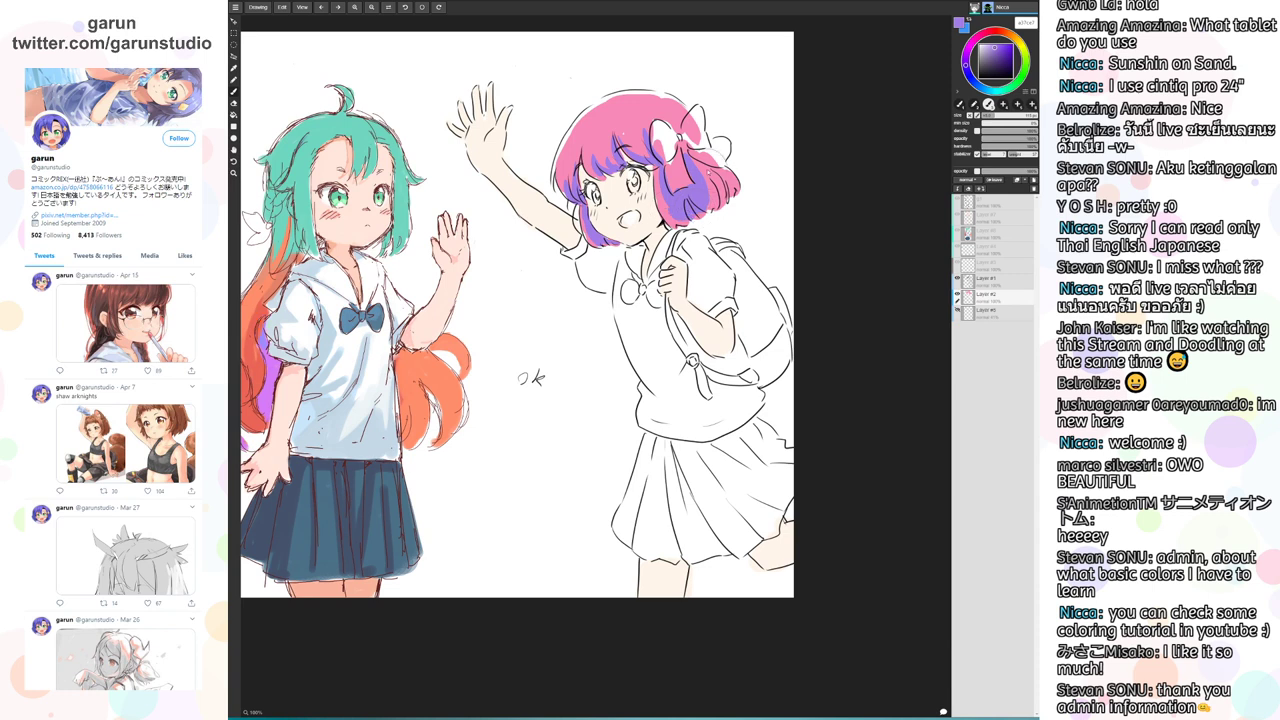
mouse_move(712, 174)
mouse_down()
mouse_move(714, 204)
mouse_move(731, 197)
mouse_move(686, 222)
mouse_move(702, 212)
mouse_move(720, 230)
mouse_up()
Refine the pink-to-purple edges in the right figure's hair with sampled colours and add purple shadow beside the bow
alt+click(688, 158)
key(x)
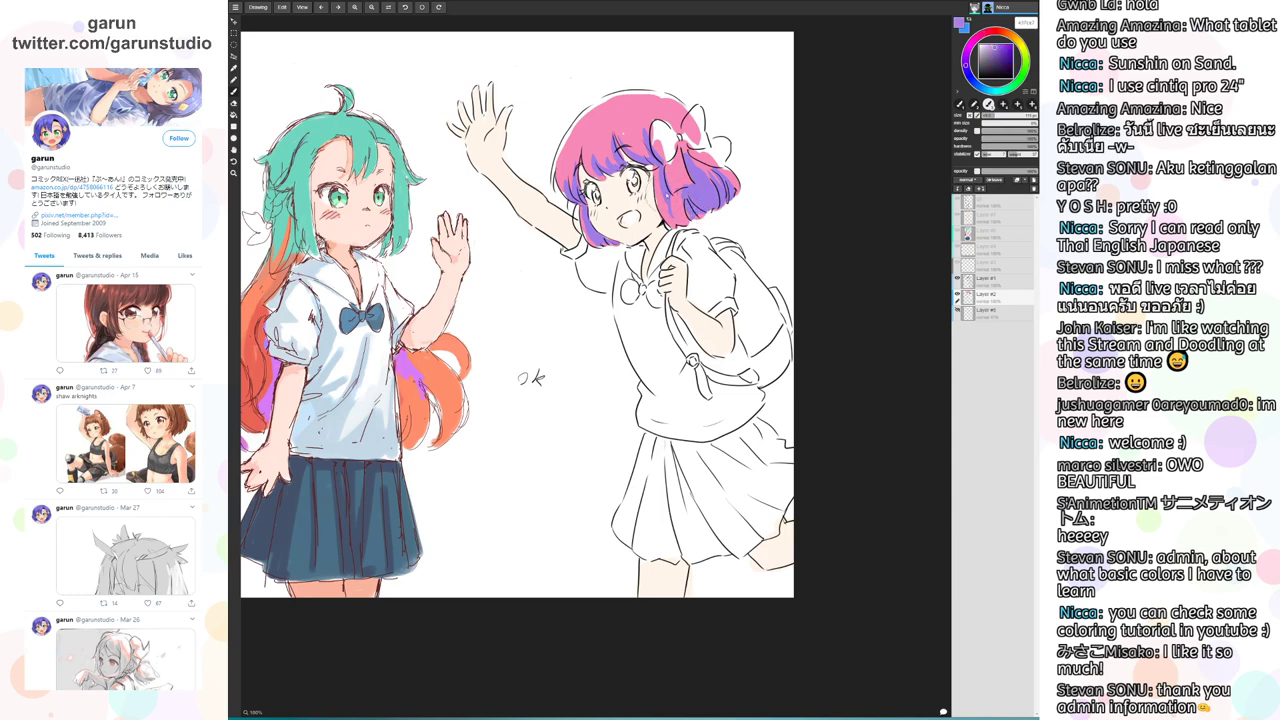
alt+click(668, 164)
drag(662, 170, 666, 202)
mouse_move(668, 192)
mouse_down()
mouse_move(672, 218)
mouse_move(652, 207)
mouse_move(686, 218)
mouse_move(678, 194)
mouse_up()
alt+click(649, 160)
drag(702, 214, 712, 228)
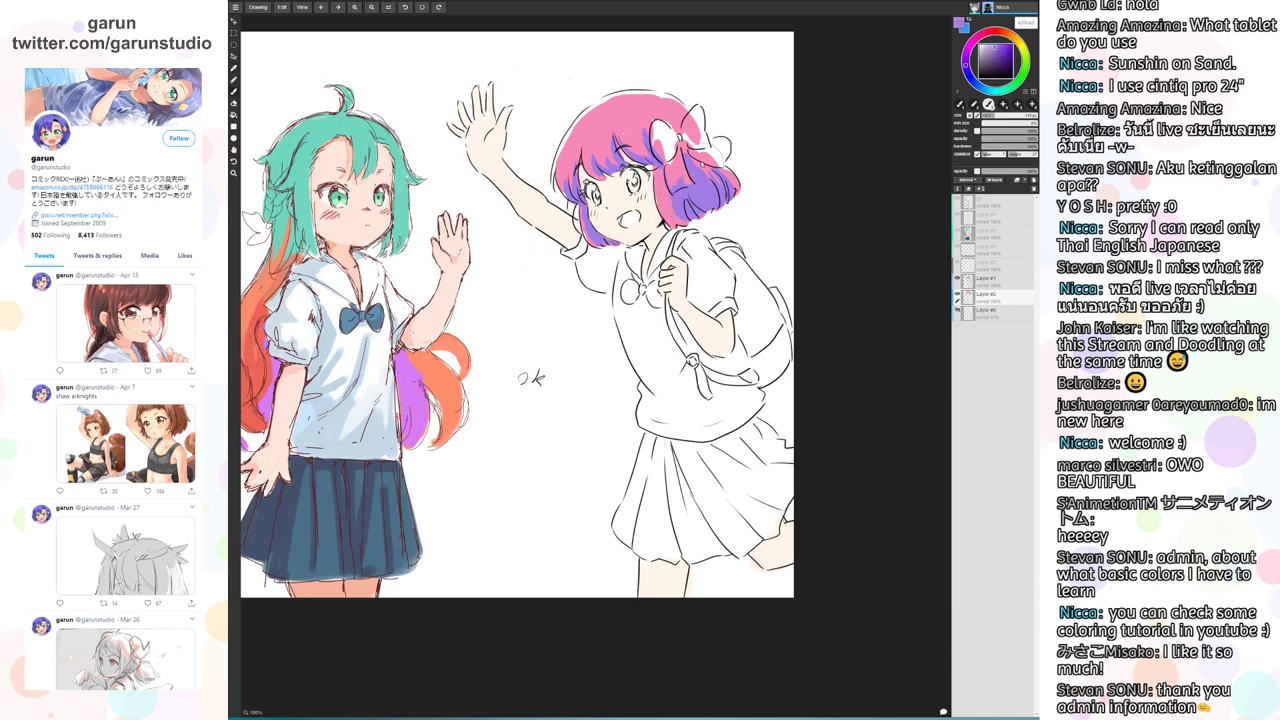
mouse_move(668, 108)
mouse_down()
mouse_move(662, 146)
mouse_move(683, 144)
mouse_up()
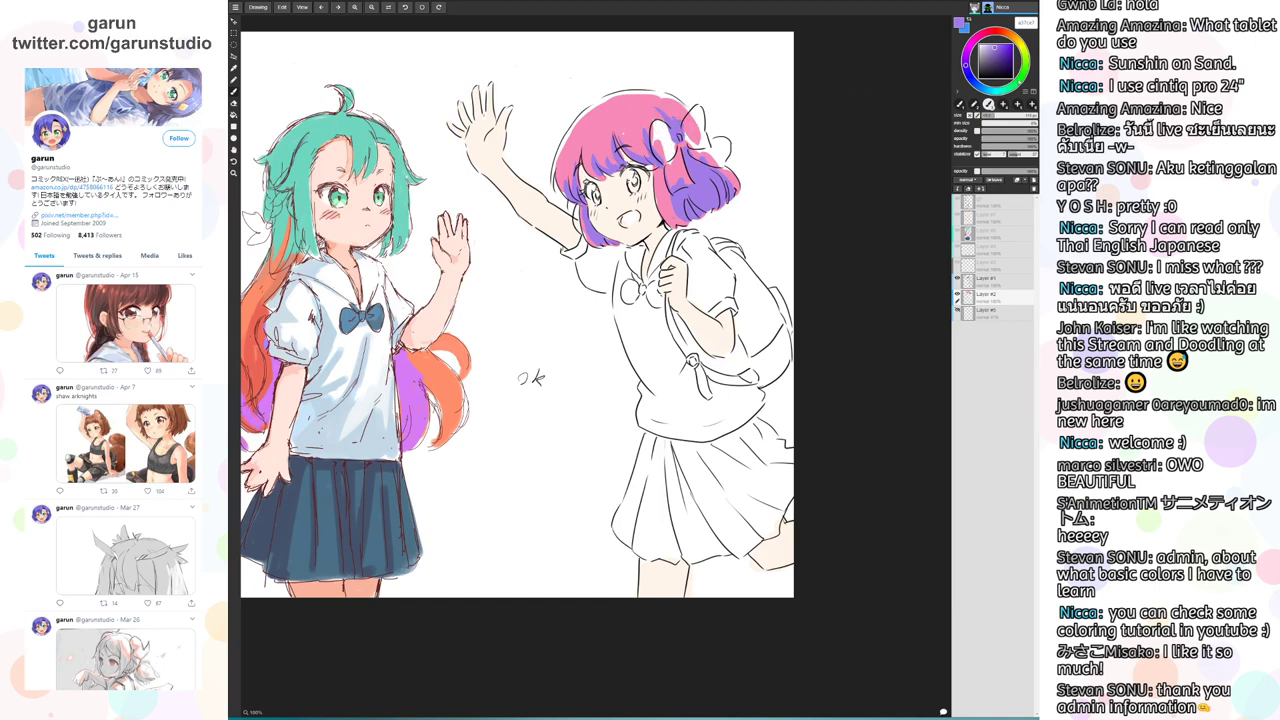
Fill the right figure's hair bow with muted green and clean its outer edge with white
drag(1015, 87, 1026, 67)
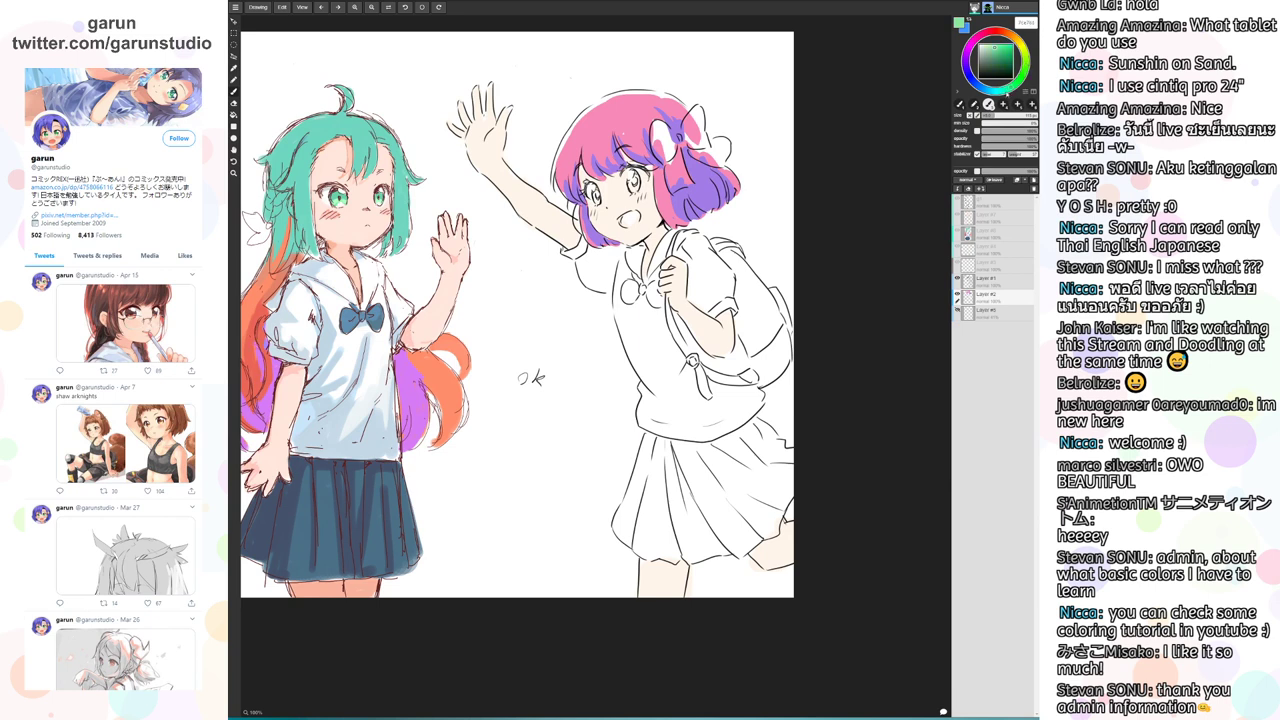
click(994, 52)
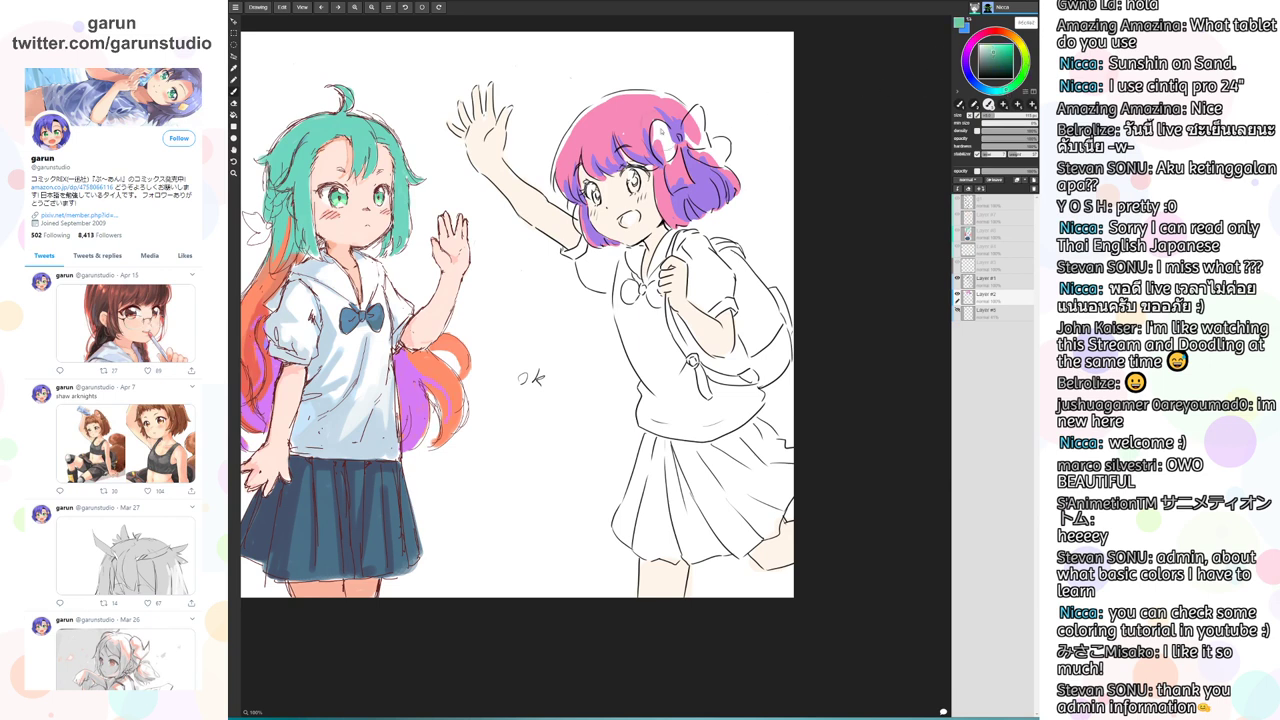
drag(660, 128, 676, 160)
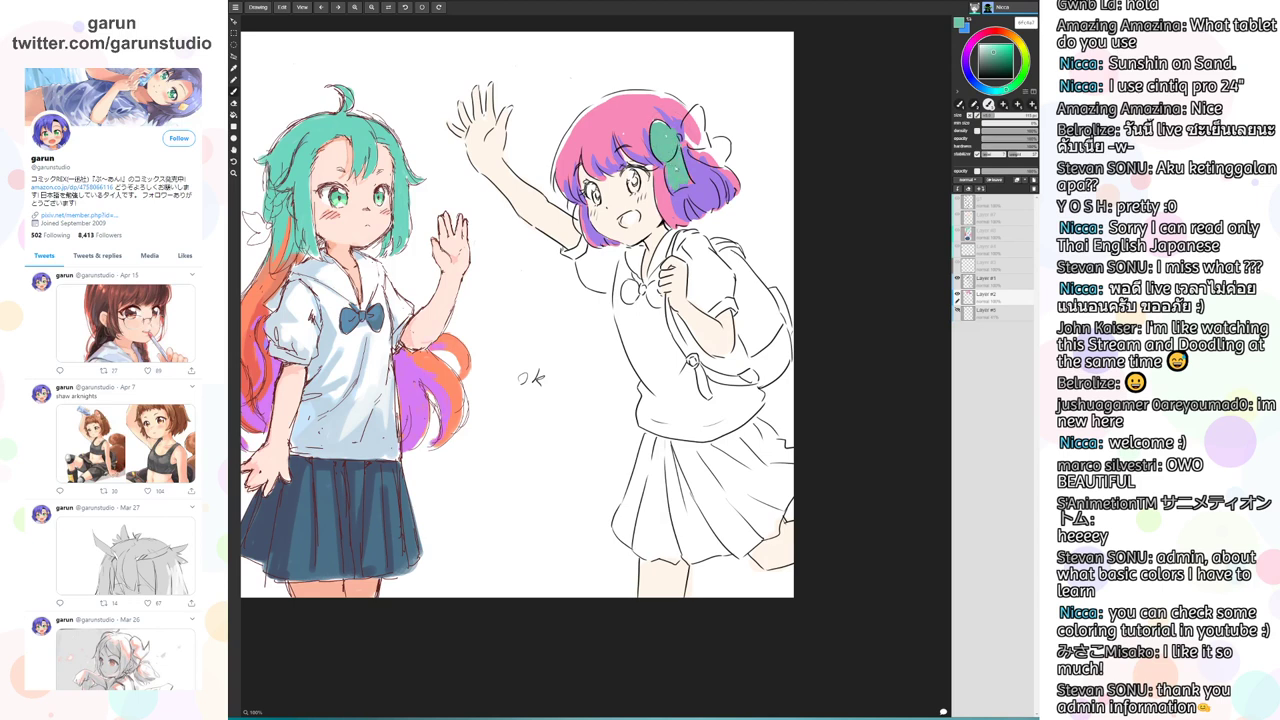
mouse_move(684, 140)
mouse_down()
mouse_move(697, 112)
mouse_move(738, 166)
mouse_up()
mouse_move(708, 118)
mouse_down()
mouse_move(742, 168)
mouse_move(688, 96)
mouse_move(698, 108)
mouse_move(656, 154)
mouse_move(672, 200)
mouse_up()
alt+click(723, 100)
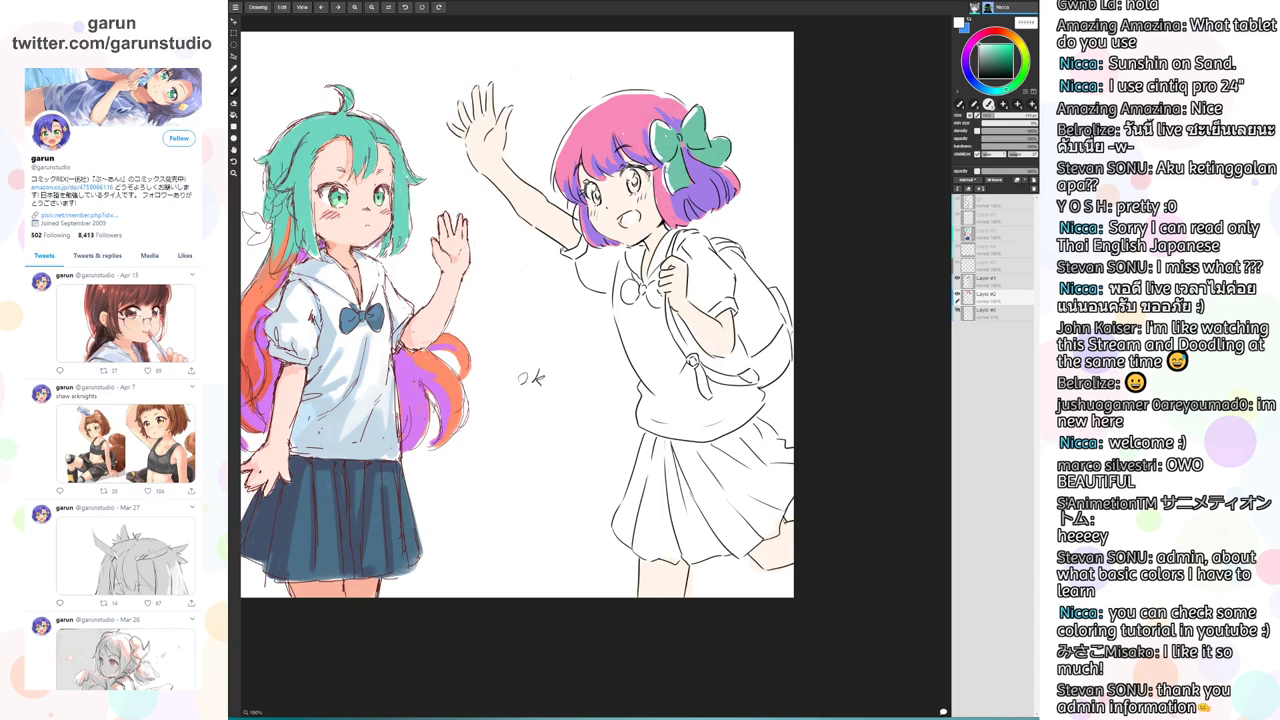
mouse_move(718, 120)
mouse_down()
mouse_move(738, 158)
mouse_move(714, 140)
mouse_up()
Shade the folds of the right figure's hair bow with a darker blue-teal
alt+click(703, 128)
click(990, 92)
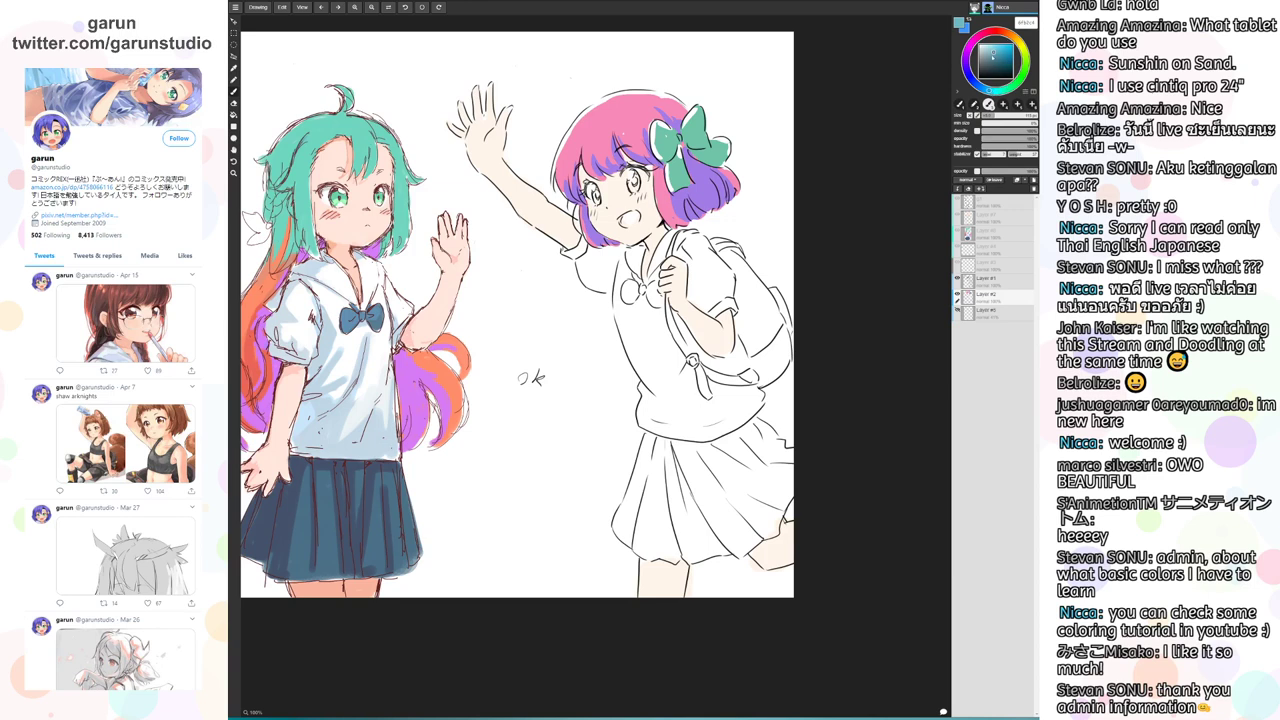
drag(995, 56, 1001, 61)
mouse_move(667, 140)
mouse_down()
mouse_move(695, 136)
mouse_move(682, 164)
mouse_up()
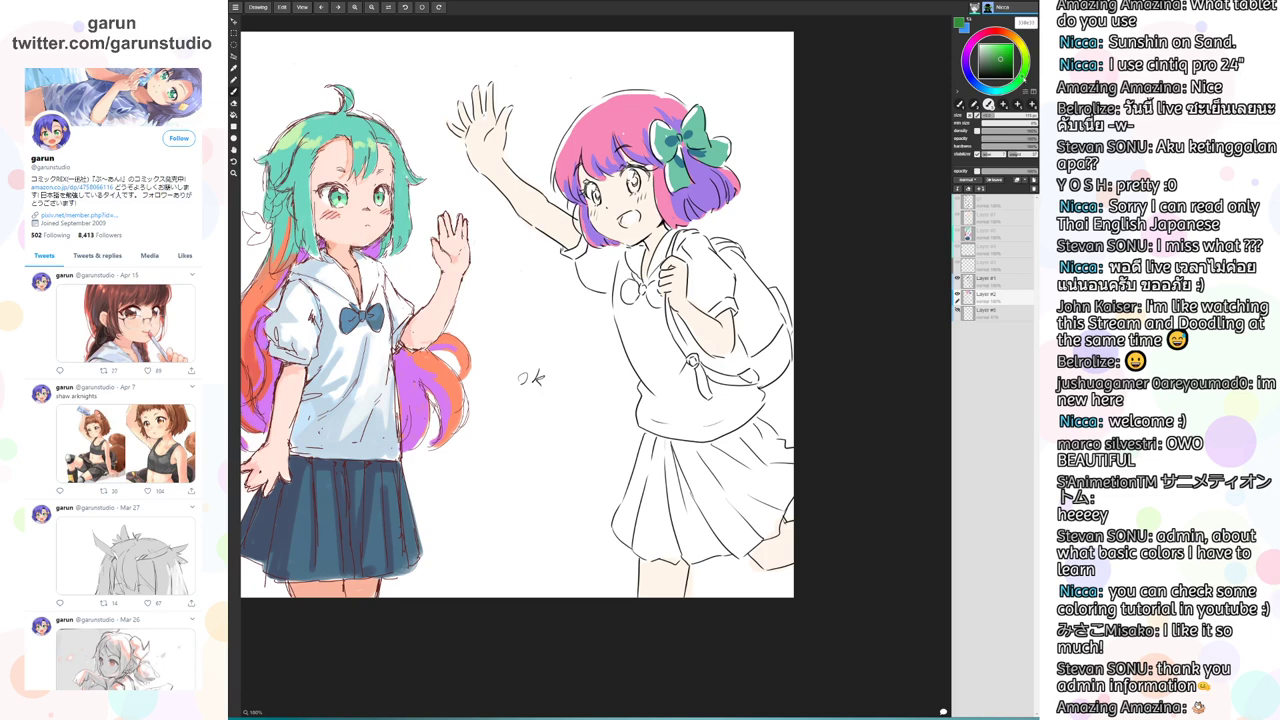
Colour both of the right figure's irises bright green
mouse_move(1023, 78)
mouse_down()
mouse_move(1022, 45)
mouse_move(1007, 50)
mouse_up()
alt+click(310, 120)
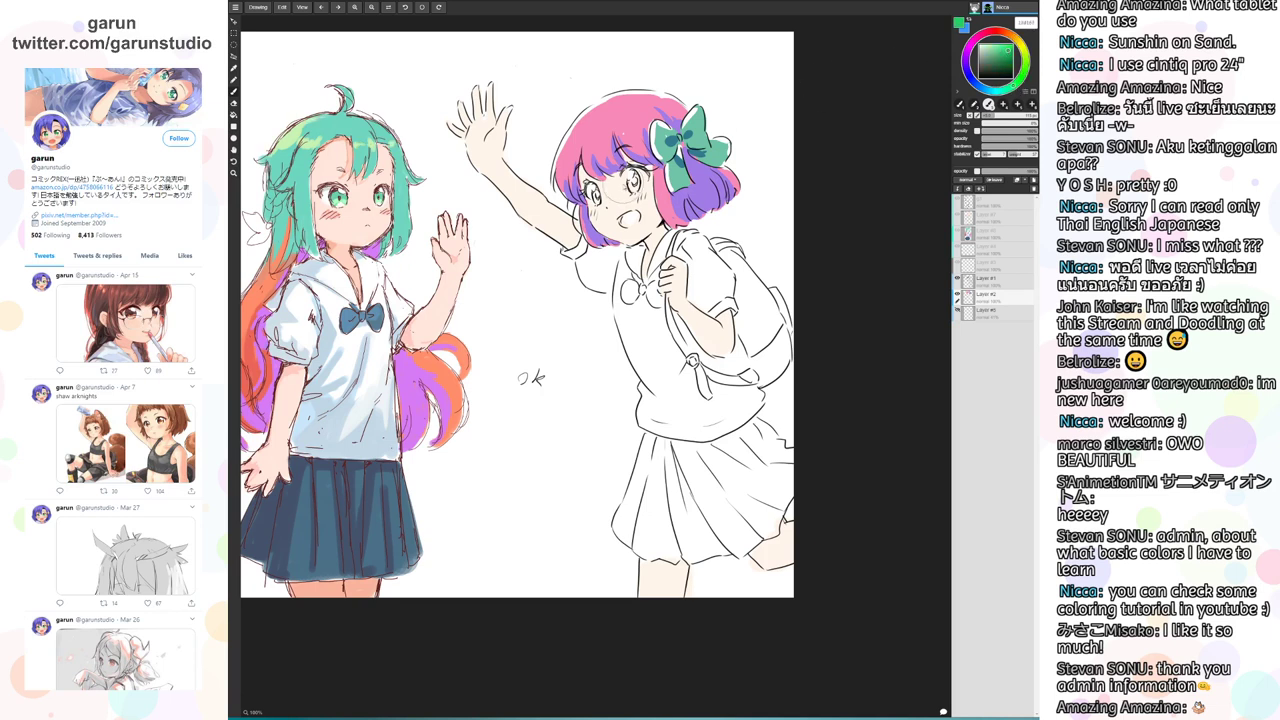
mouse_move(630, 181)
mouse_down()
mouse_move(636, 193)
mouse_move(597, 204)
mouse_up()
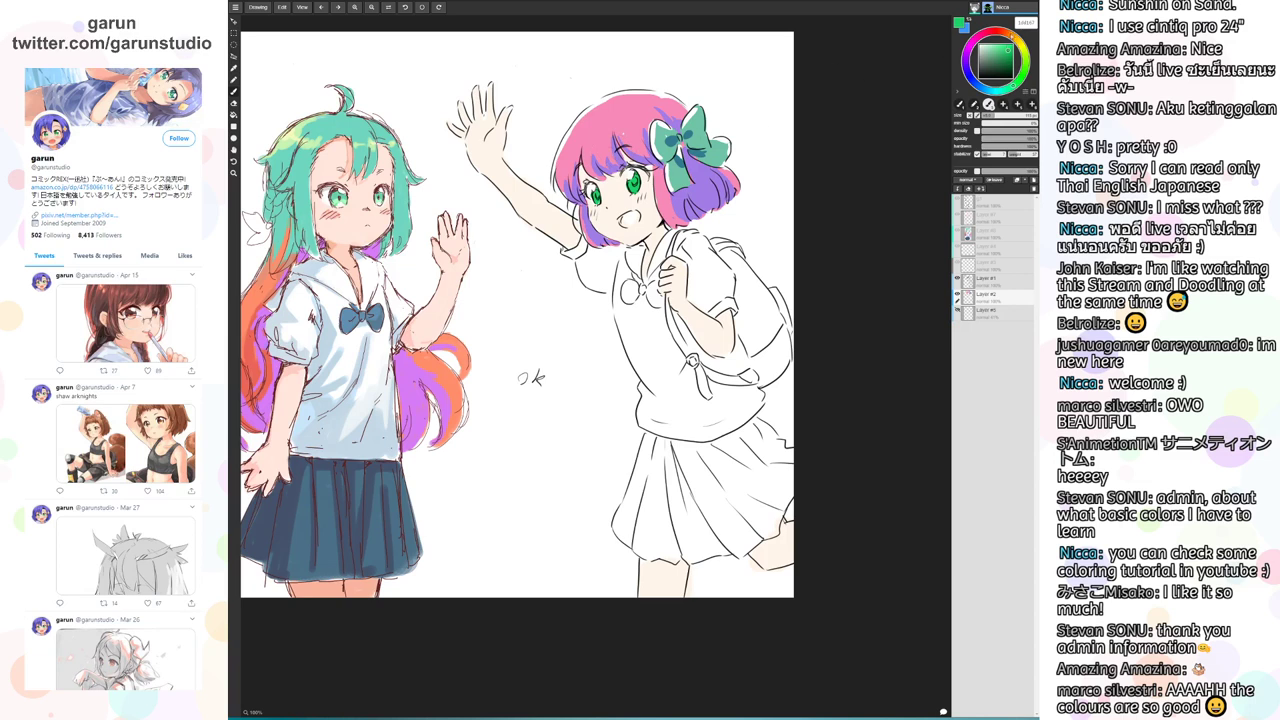
Paint deep blue over the upper part of both of the right figure's green irises
click(979, 44)
drag(992, 94, 981, 88)
click(982, 52)
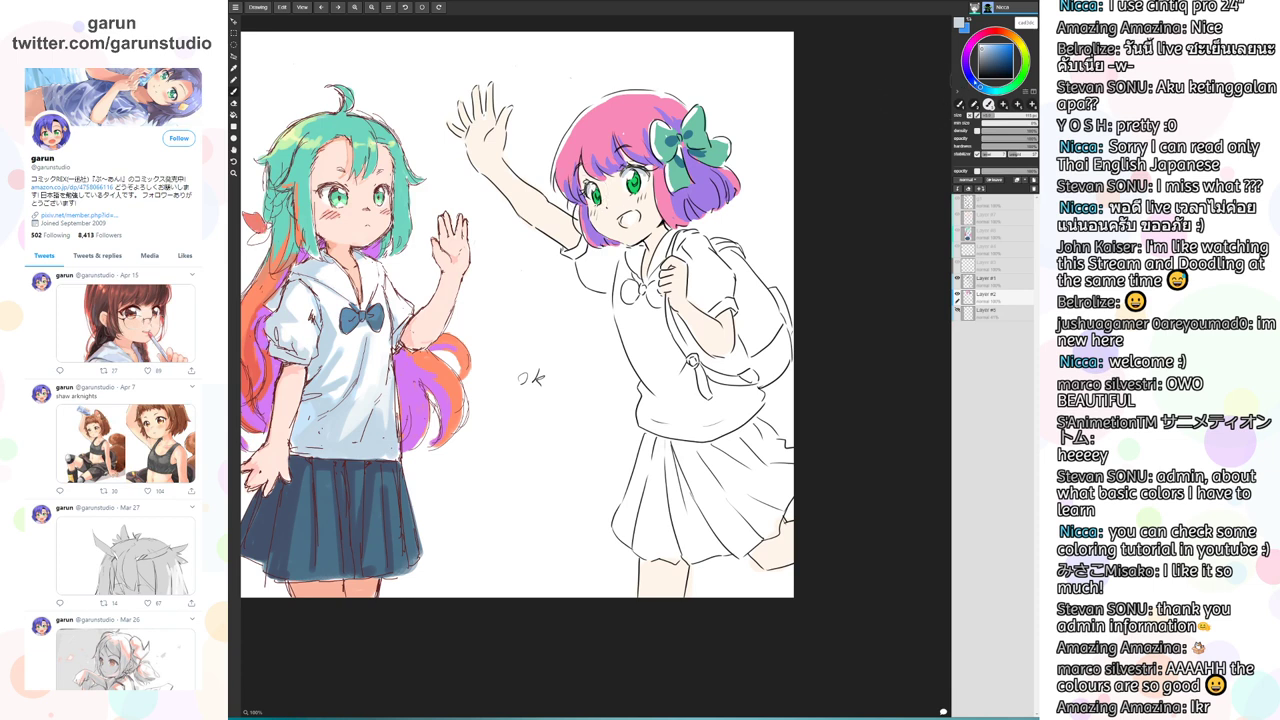
click(973, 81)
drag(995, 46, 1003, 46)
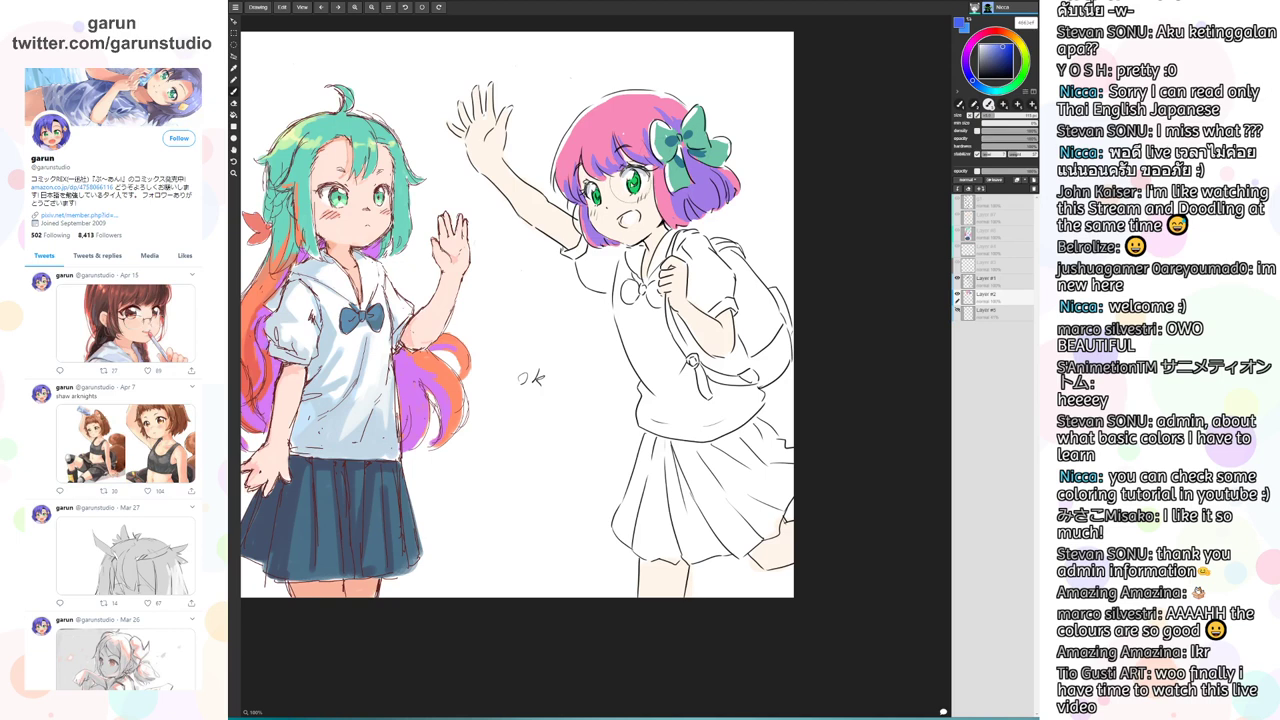
drag(629, 181, 592, 214)
alt+click(600, 196)
Add light accents to both of the right figure's eyes with a pale colour
click(1022, 43)
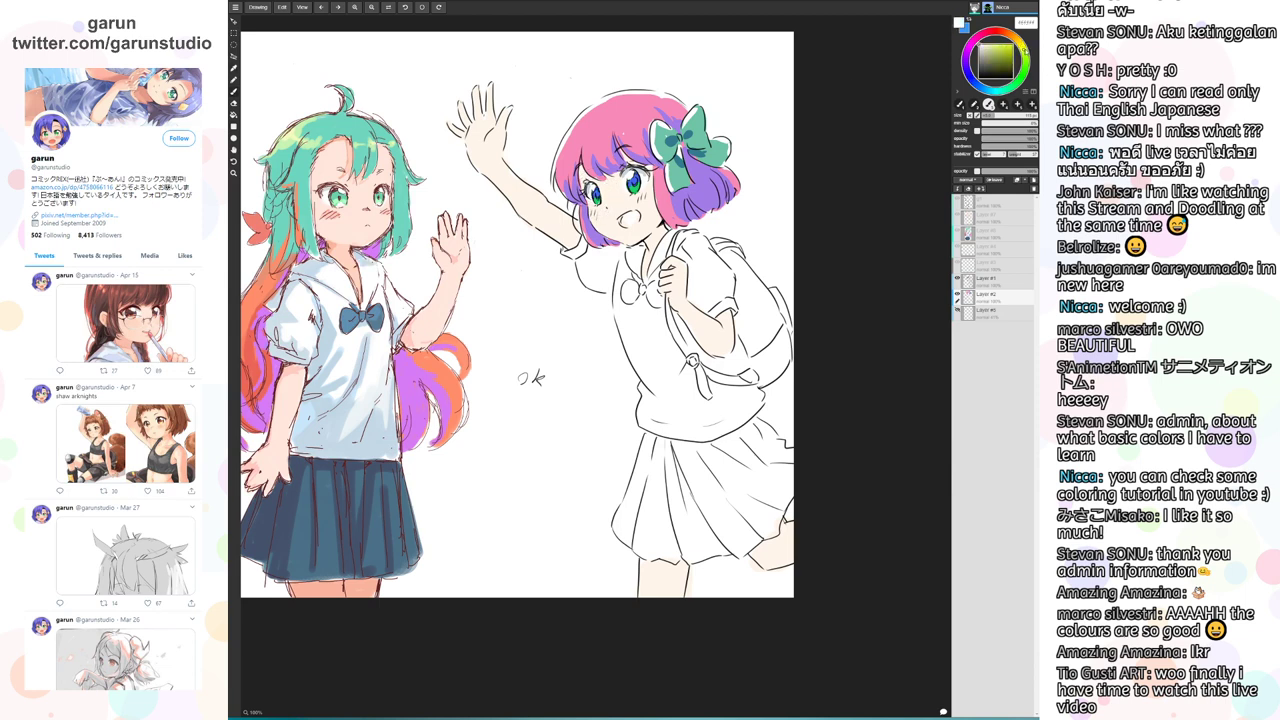
click(984, 46)
drag(610, 186, 598, 218)
drag(631, 193, 635, 193)
Shade the right figure's skin with peach-orange on the neck, raised arm and palm, bent arm and legs
drag(1017, 43, 1004, 32)
click(993, 45)
click(988, 47)
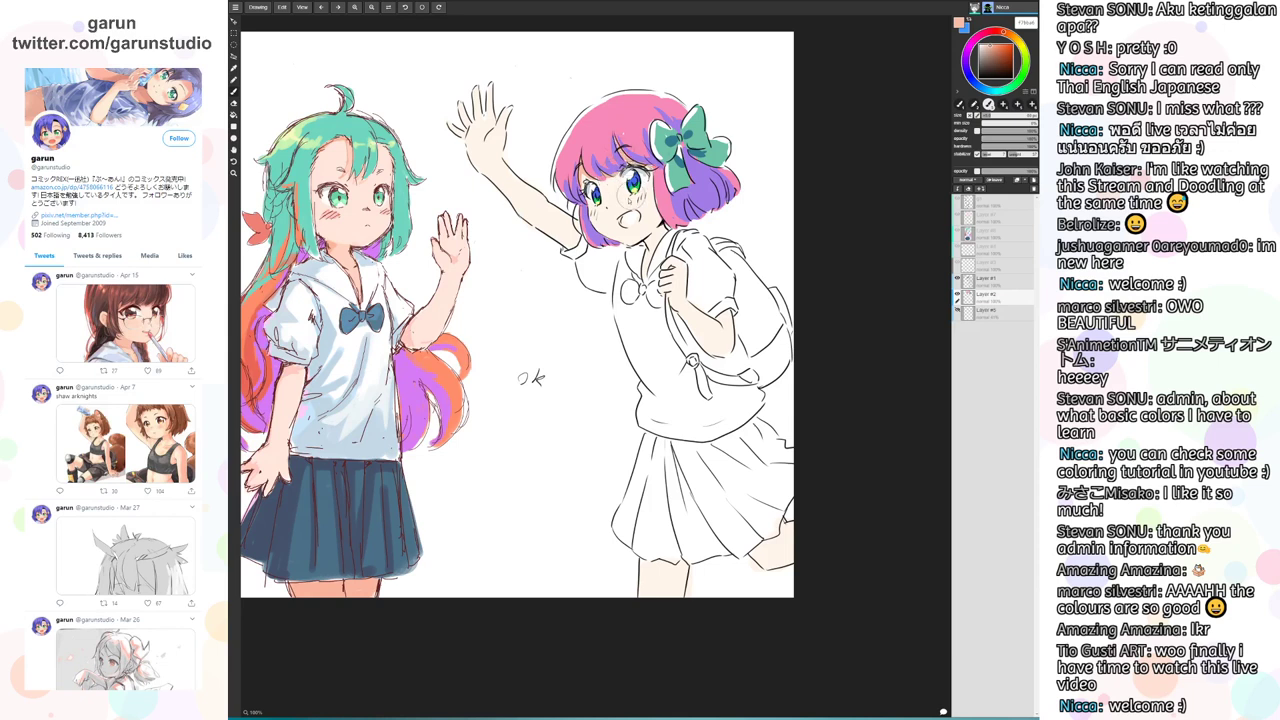
mouse_move(649, 229)
mouse_down()
mouse_move(660, 240)
mouse_move(648, 272)
mouse_up()
mouse_move(580, 238)
mouse_down()
mouse_move(571, 249)
mouse_move(573, 231)
mouse_up()
drag(472, 126, 486, 146)
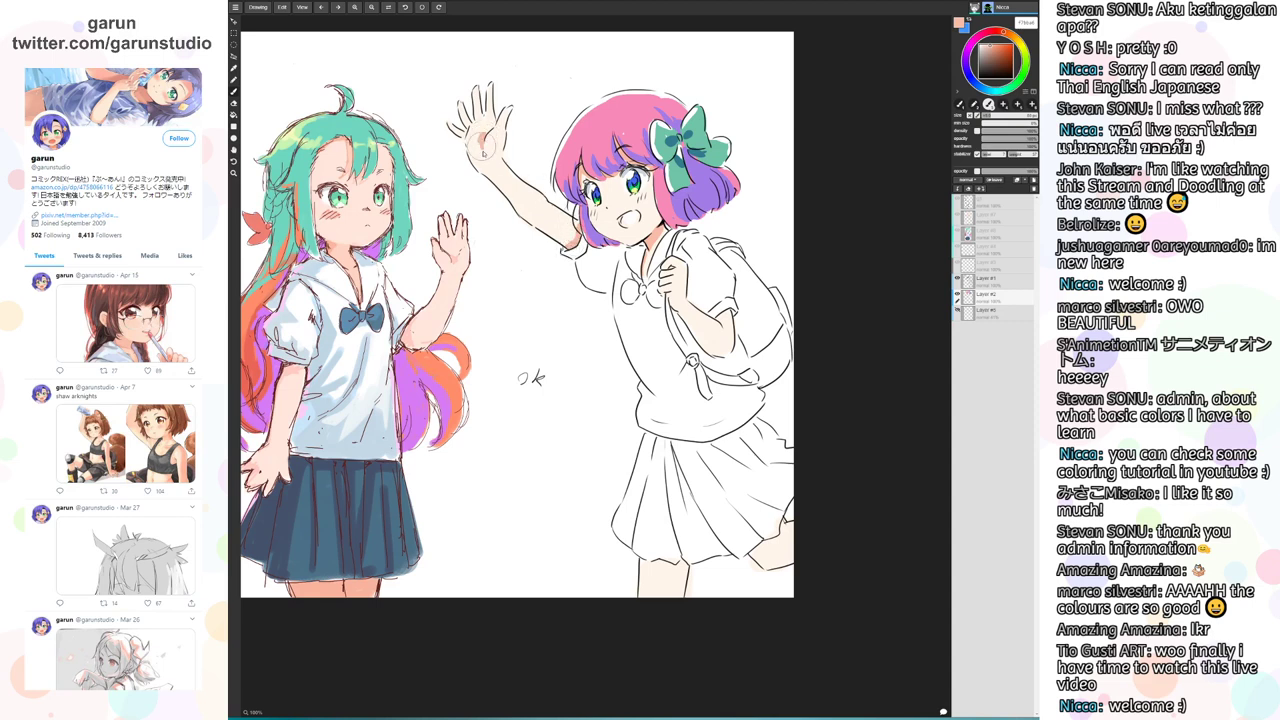
mouse_move(688, 290)
mouse_down()
mouse_move(672, 306)
mouse_move(700, 325)
mouse_move(668, 272)
mouse_move(685, 265)
mouse_move(718, 328)
mouse_move(738, 312)
mouse_move(728, 362)
mouse_up()
mouse_move(650, 572)
mouse_down()
mouse_move(668, 582)
mouse_move(640, 565)
mouse_move(676, 586)
mouse_move(690, 574)
mouse_move(680, 558)
mouse_move(677, 585)
mouse_up()
mouse_move(759, 560)
mouse_down()
mouse_move(780, 525)
mouse_move(752, 562)
mouse_move(784, 545)
mouse_up()
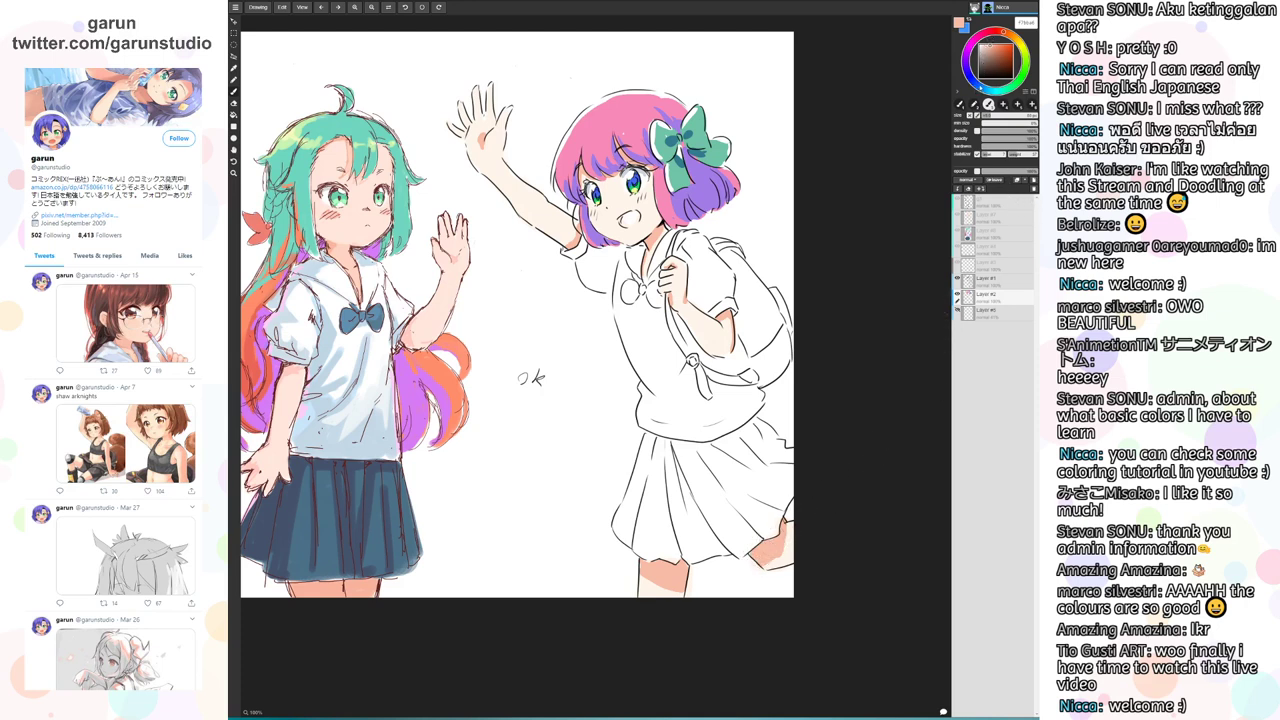
Fill the right figure's pleated skirt and neck bow with flat medium blue
click(977, 85)
click(999, 50)
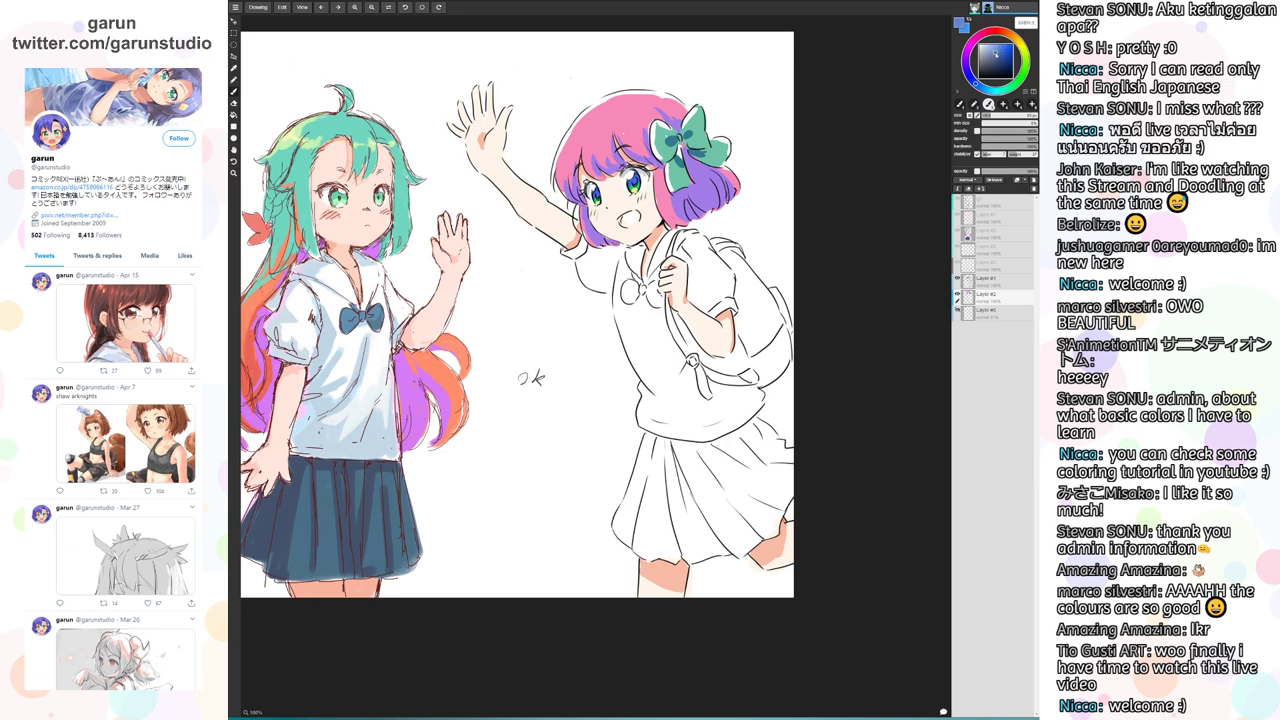
drag(645, 438, 622, 526)
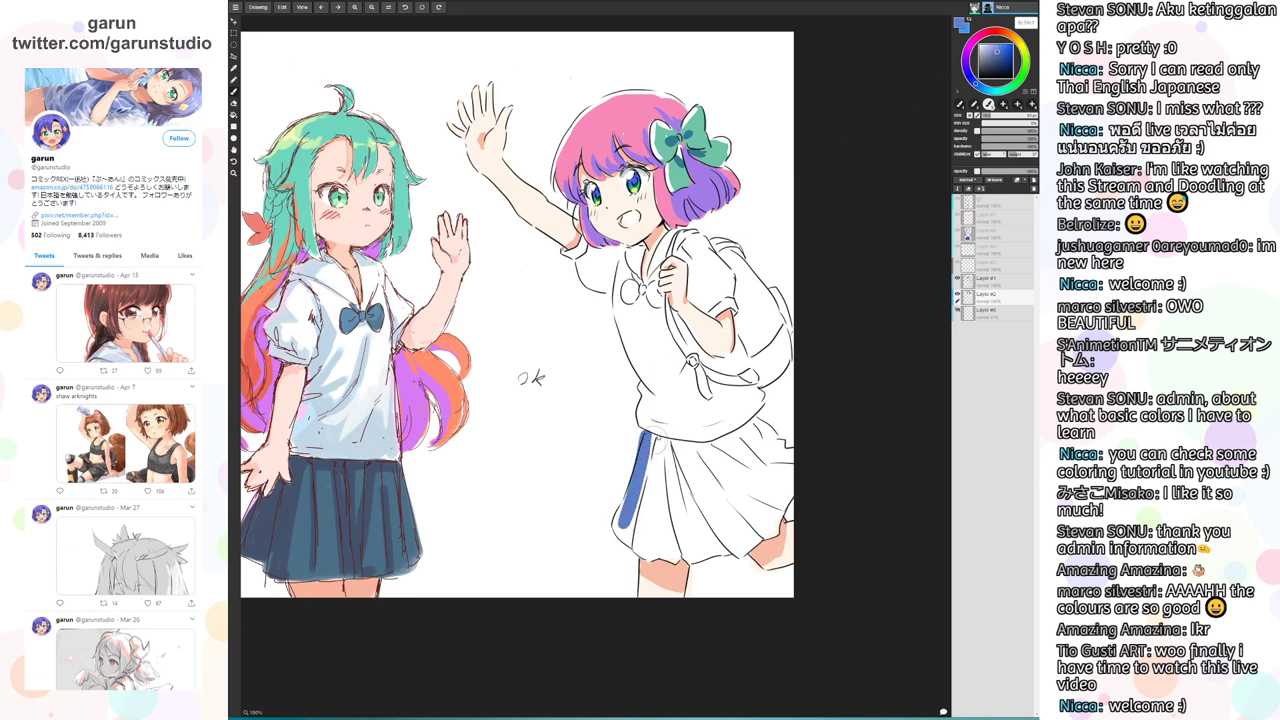
key(ctrl+z)
drag(650, 436, 616, 524)
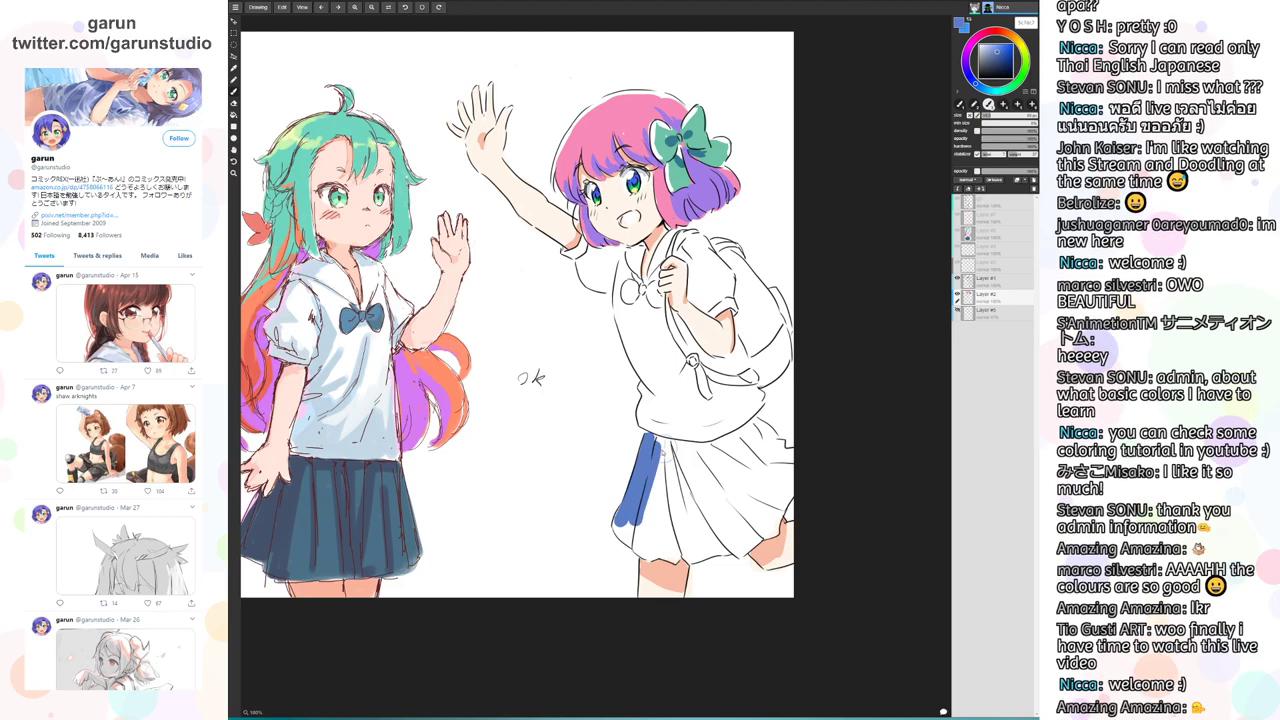
drag(662, 446, 642, 536)
mouse_move(666, 460)
mouse_down()
mouse_move(661, 517)
mouse_move(668, 478)
mouse_move(685, 532)
mouse_move(687, 479)
mouse_move(705, 520)
mouse_up()
mouse_move(640, 430)
mouse_down()
mouse_move(718, 445)
mouse_move(755, 415)
mouse_move(690, 460)
mouse_move(725, 455)
mouse_move(775, 485)
mouse_move(765, 515)
mouse_up()
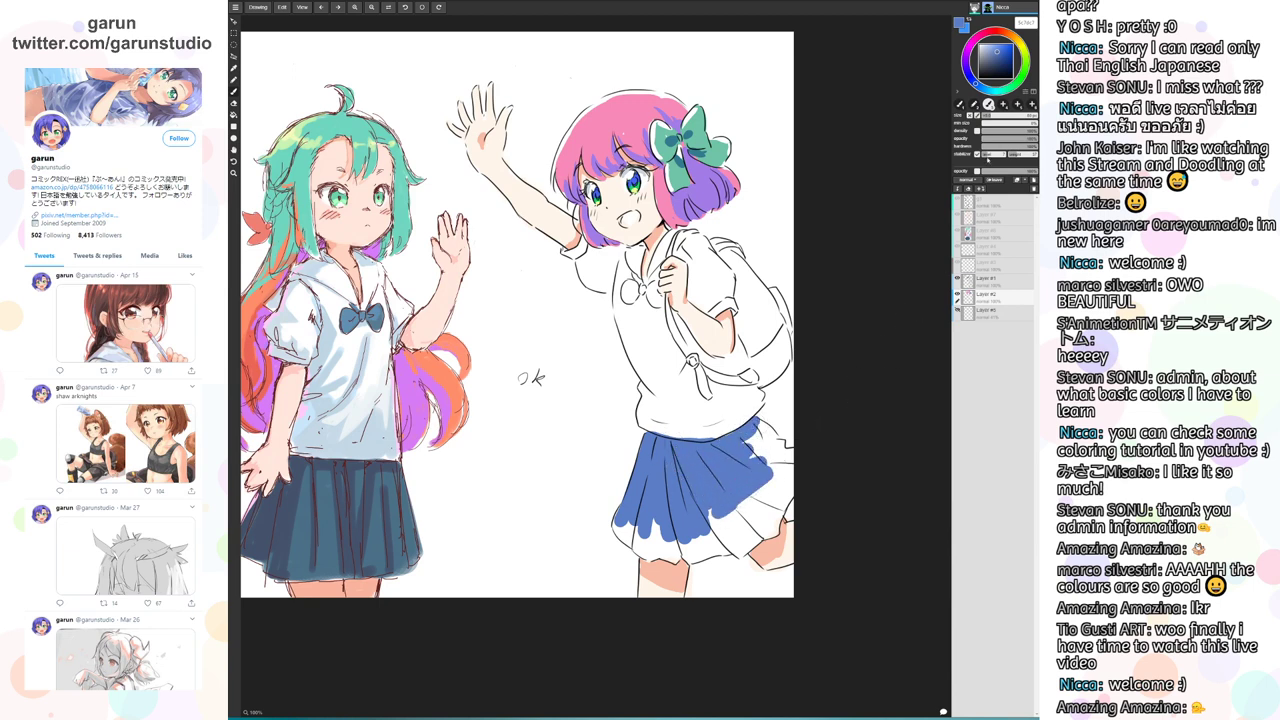
mouse_move(755, 440)
mouse_down()
mouse_move(746, 482)
mouse_move(773, 482)
mouse_move(758, 499)
mouse_move(783, 499)
mouse_move(765, 546)
mouse_move(753, 534)
mouse_move(740, 556)
mouse_move(748, 532)
mouse_move(713, 532)
mouse_move(718, 514)
mouse_move(769, 529)
mouse_move(740, 559)
mouse_move(695, 562)
mouse_move(738, 550)
mouse_move(684, 536)
mouse_move(703, 544)
mouse_move(693, 554)
mouse_move(728, 546)
mouse_move(666, 562)
mouse_move(611, 527)
mouse_move(616, 506)
mouse_move(628, 544)
mouse_move(613, 529)
mouse_move(645, 550)
mouse_move(630, 556)
mouse_move(675, 540)
mouse_move(662, 552)
mouse_move(654, 522)
mouse_up()
mouse_move(750, 415)
mouse_down()
mouse_move(790, 458)
mouse_move(782, 444)
mouse_move(748, 450)
mouse_move(774, 456)
mouse_up()
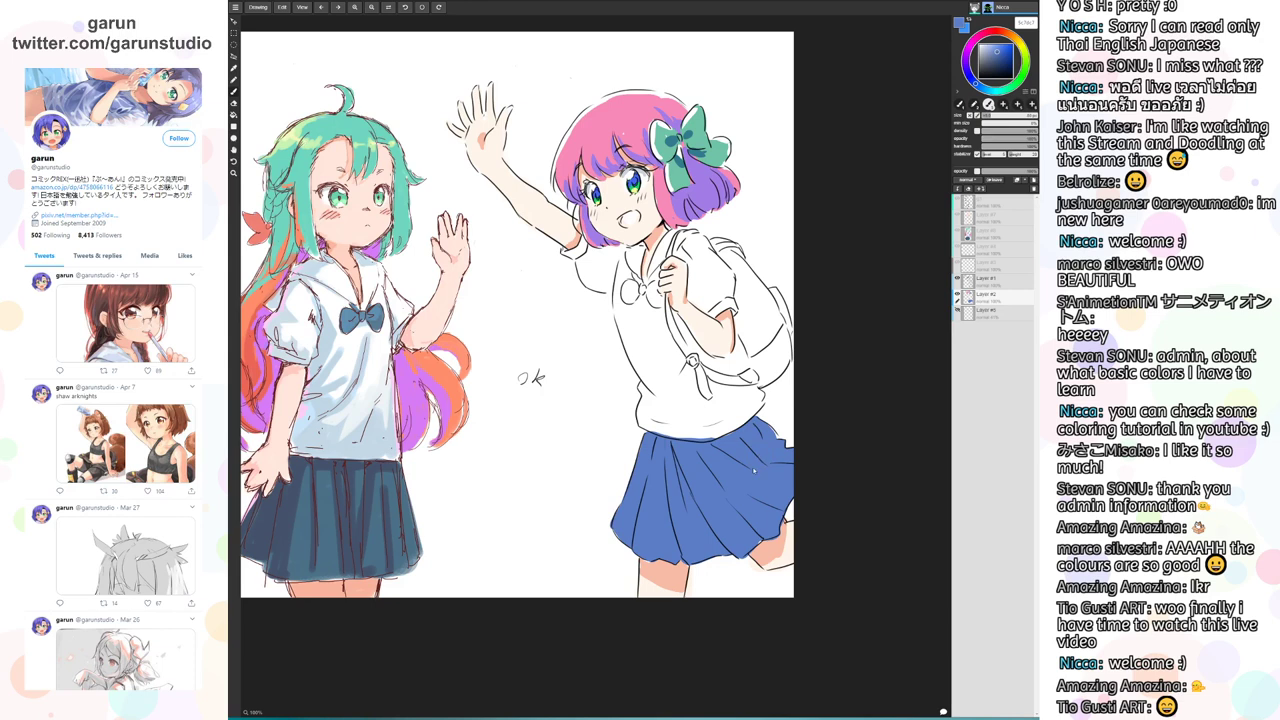
drag(776, 425, 771, 451)
mouse_move(625, 284)
mouse_down()
mouse_move(636, 300)
mouse_move(655, 278)
mouse_move(655, 297)
mouse_up()
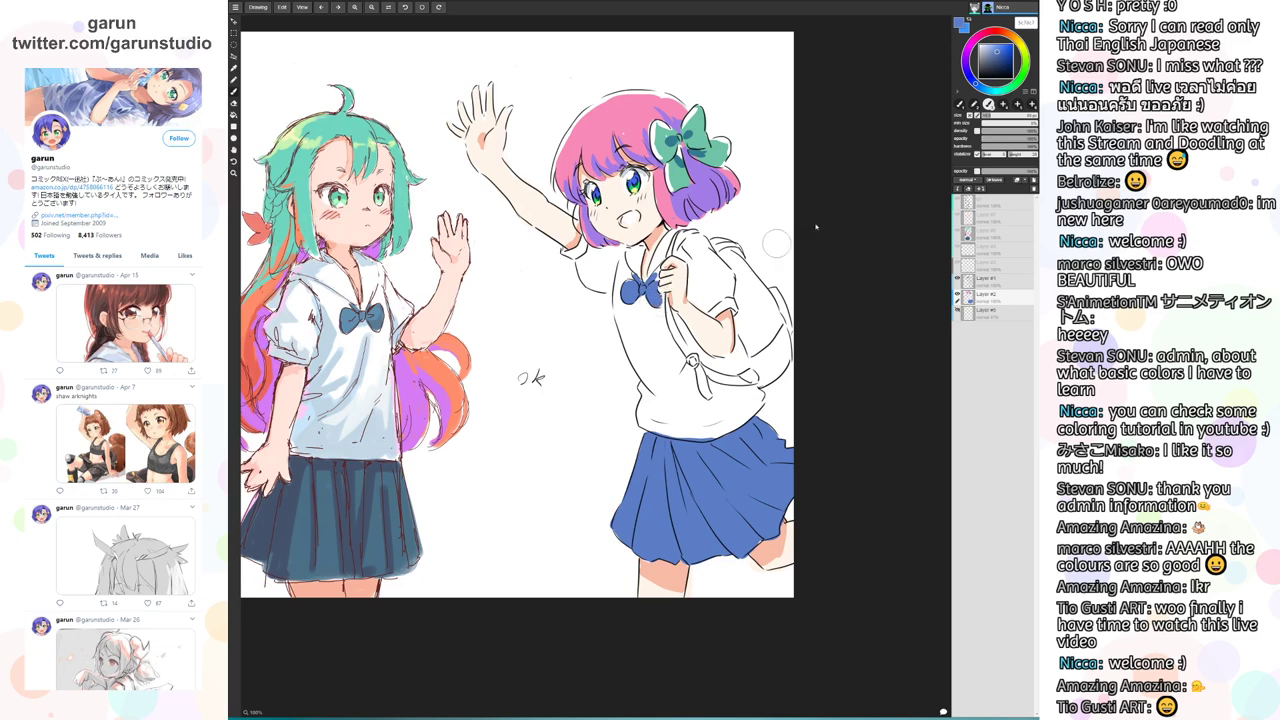
Colour the right figure's backpack and its shoulder straps with muted red
click(1004, 35)
drag(1009, 37, 979, 40)
click(995, 33)
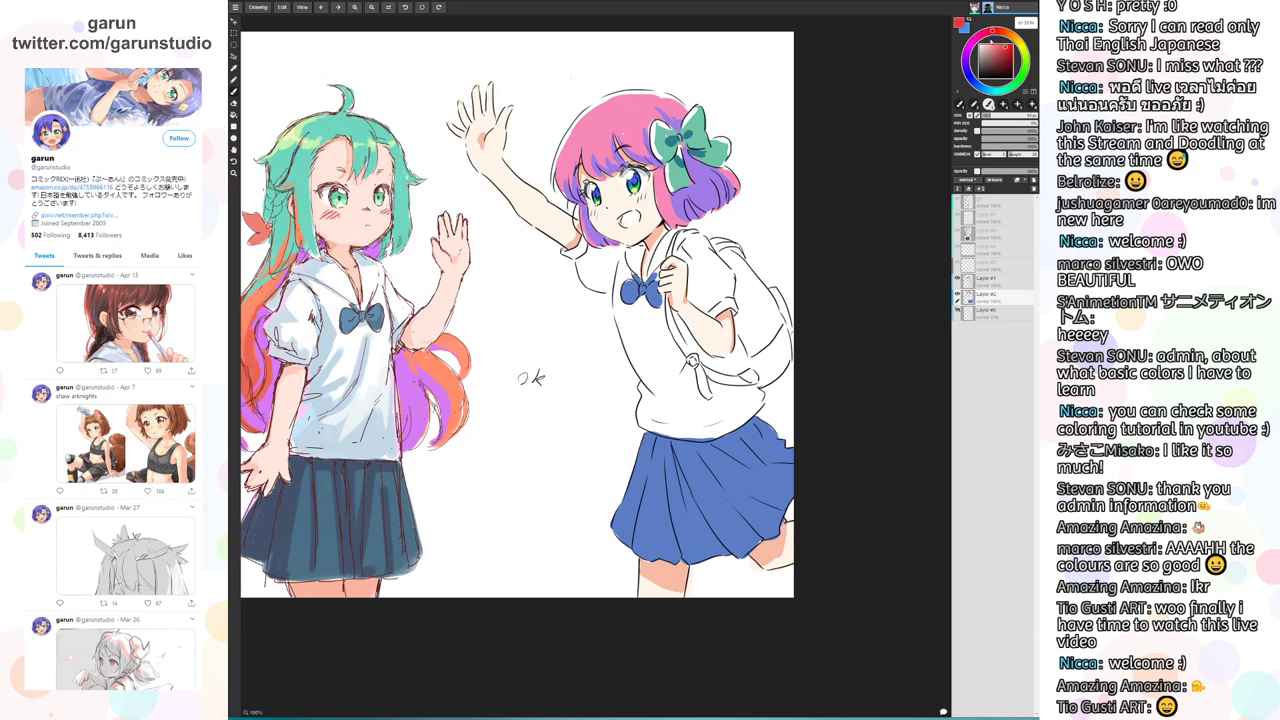
drag(678, 236, 670, 256)
key(ctrl+z)
mouse_move(676, 288)
mouse_down()
mouse_move(664, 320)
mouse_move(709, 397)
mouse_move(709, 366)
mouse_move(737, 382)
mouse_move(774, 370)
mouse_up()
drag(721, 250, 748, 276)
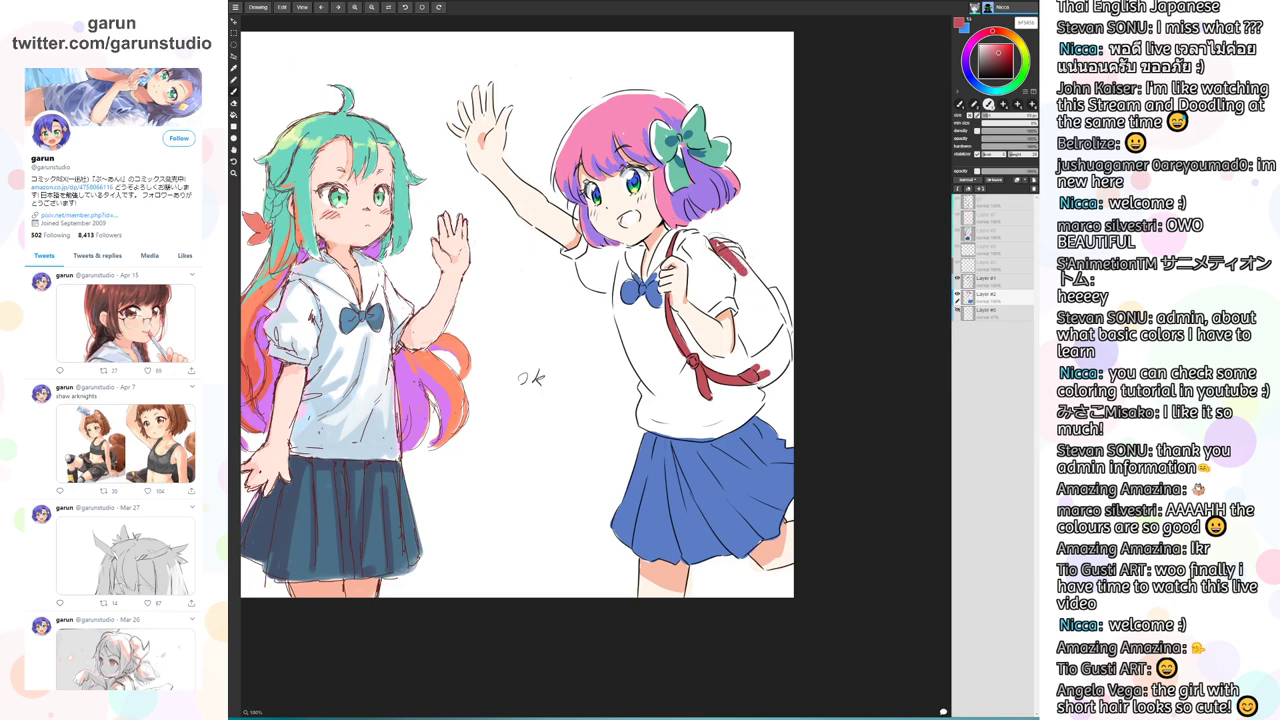
mouse_move(716, 236)
mouse_down()
mouse_move(748, 266)
mouse_move(736, 302)
mouse_move(756, 354)
mouse_move(750, 286)
mouse_move(768, 316)
mouse_up()
mouse_move(754, 264)
mouse_down()
mouse_move(782, 322)
mouse_move(770, 340)
mouse_move(780, 306)
mouse_move(792, 334)
mouse_up()
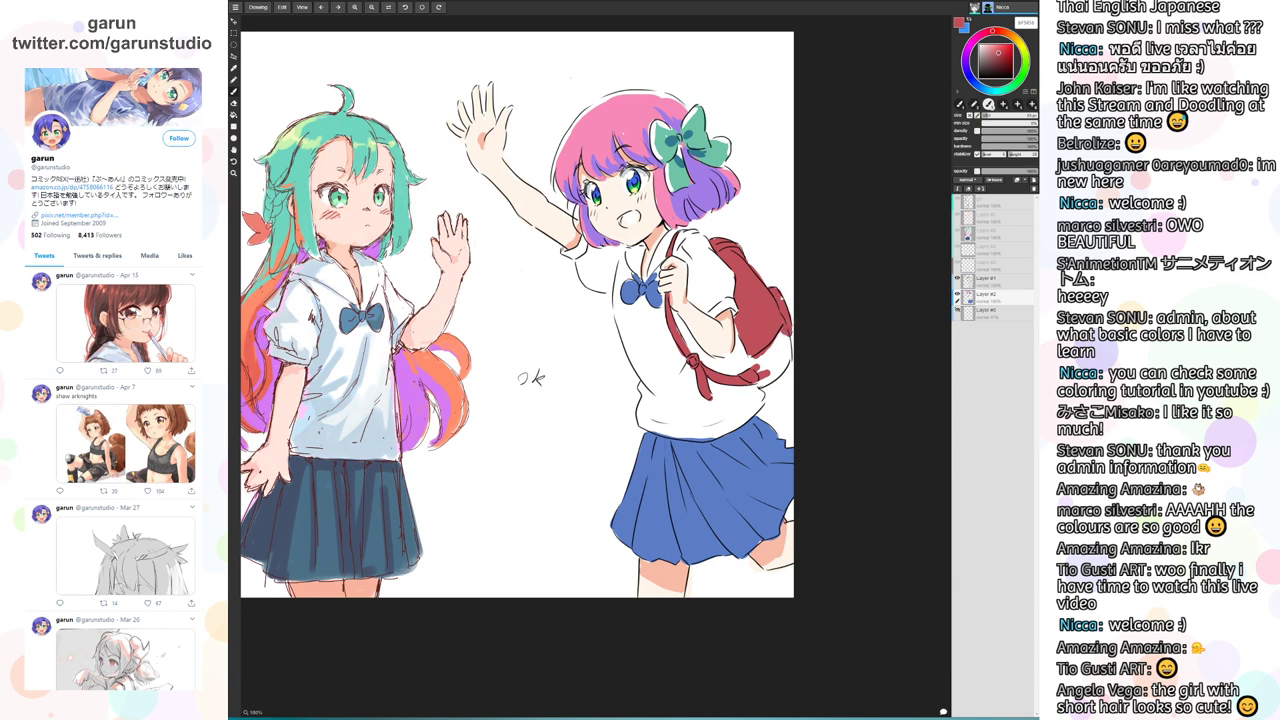
Paint the backpack's side and lower section dark maroon and add a deep purple shadow along its lower part
click(996, 66)
drag(994, 66, 997, 62)
click(997, 60)
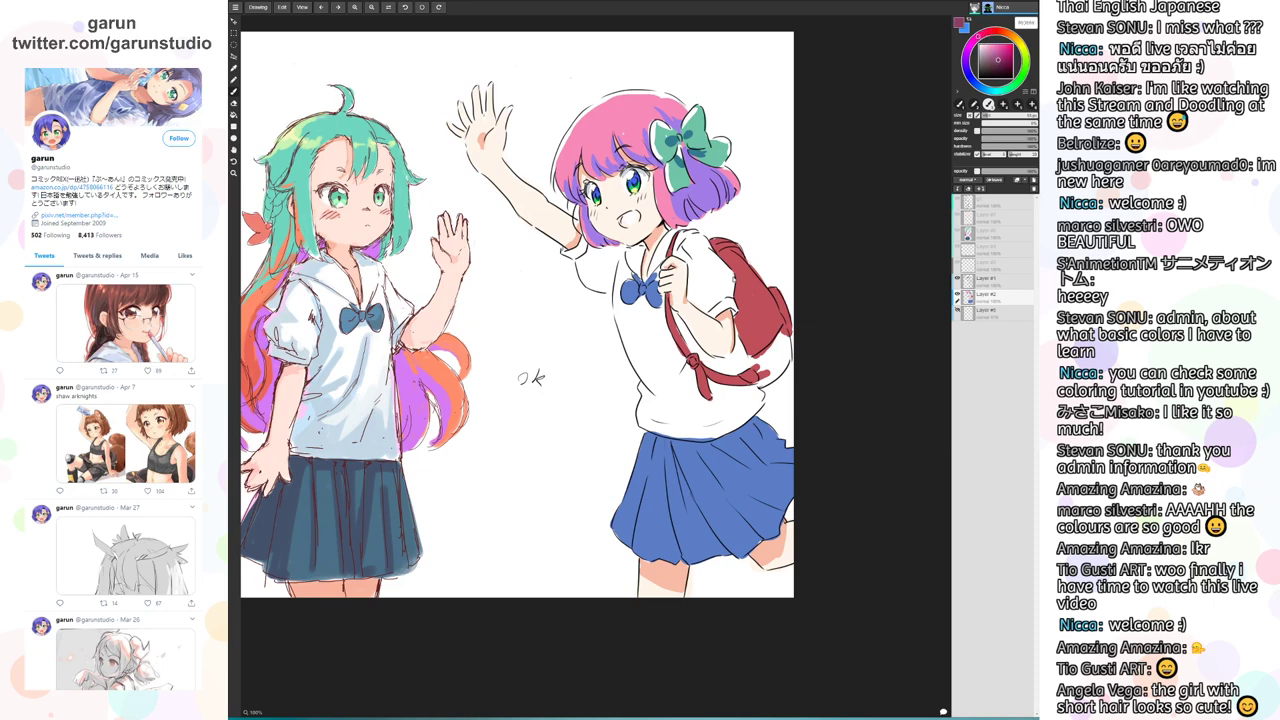
drag(740, 326, 757, 354)
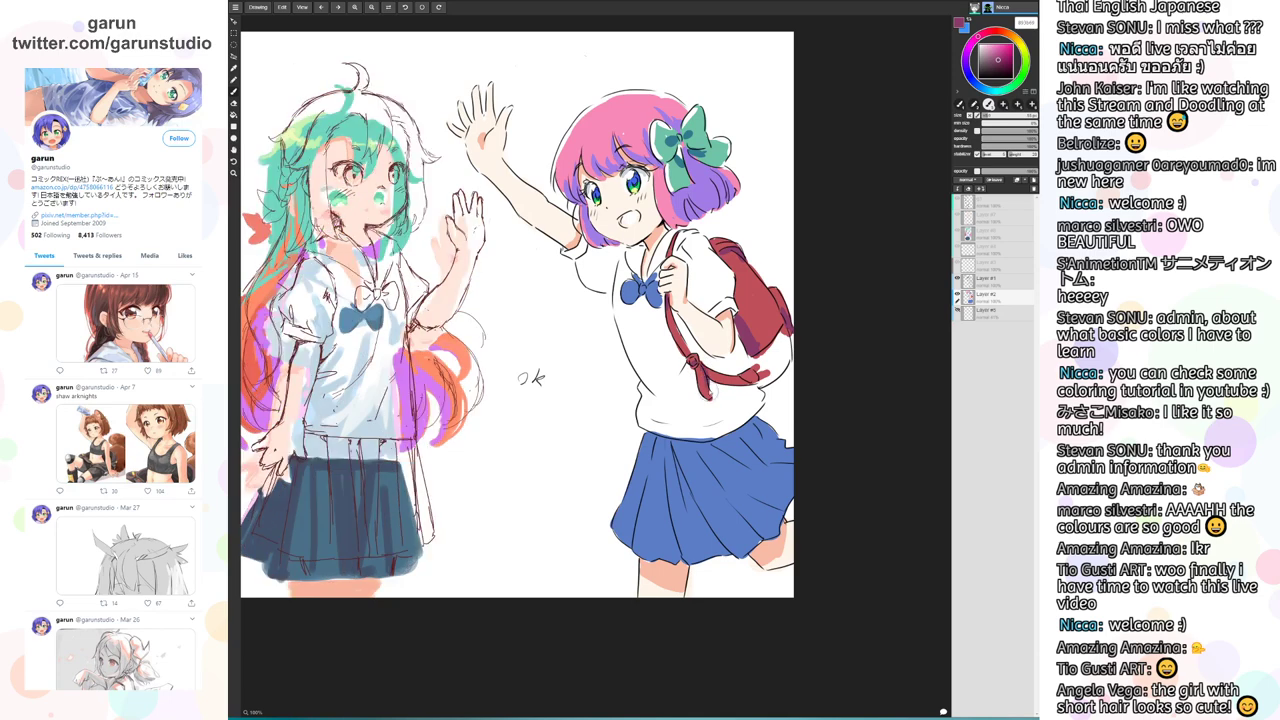
key(ctrl+y)
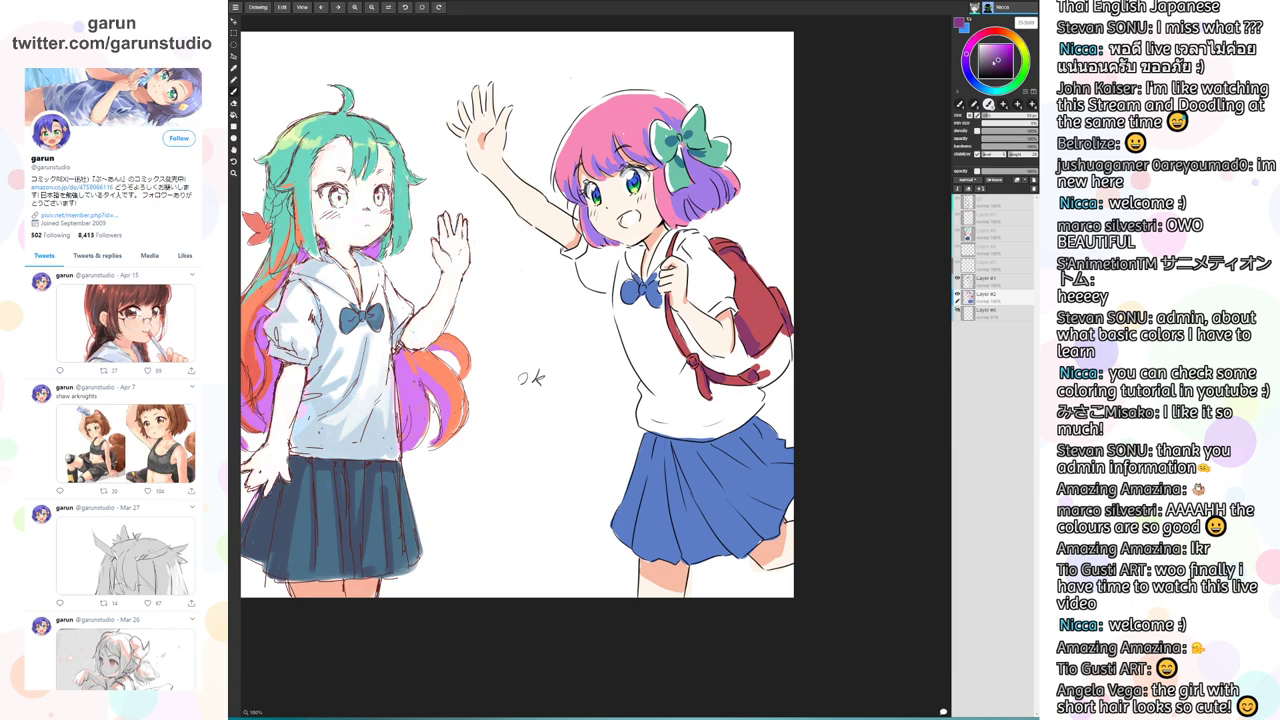
click(995, 68)
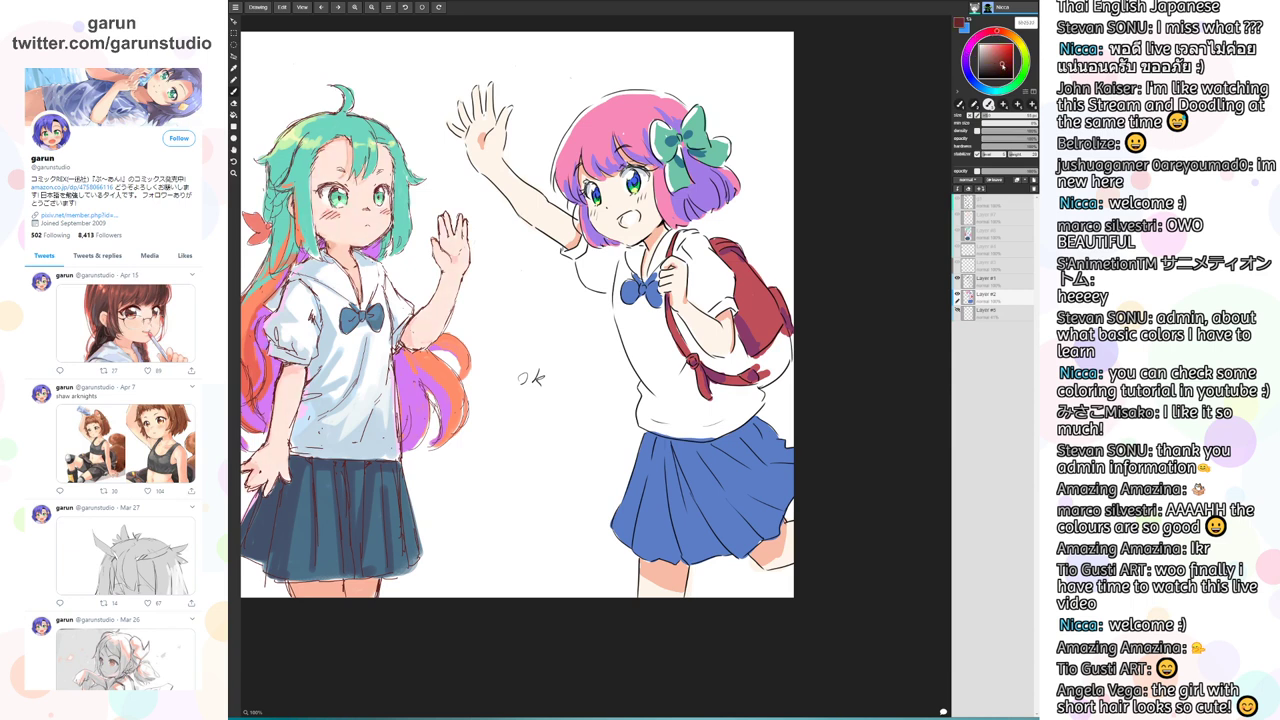
mouse_move(756, 364)
mouse_down()
mouse_move(752, 382)
mouse_move(766, 384)
mouse_move(784, 328)
mouse_move(756, 390)
mouse_move(786, 344)
mouse_move(778, 369)
mouse_up()
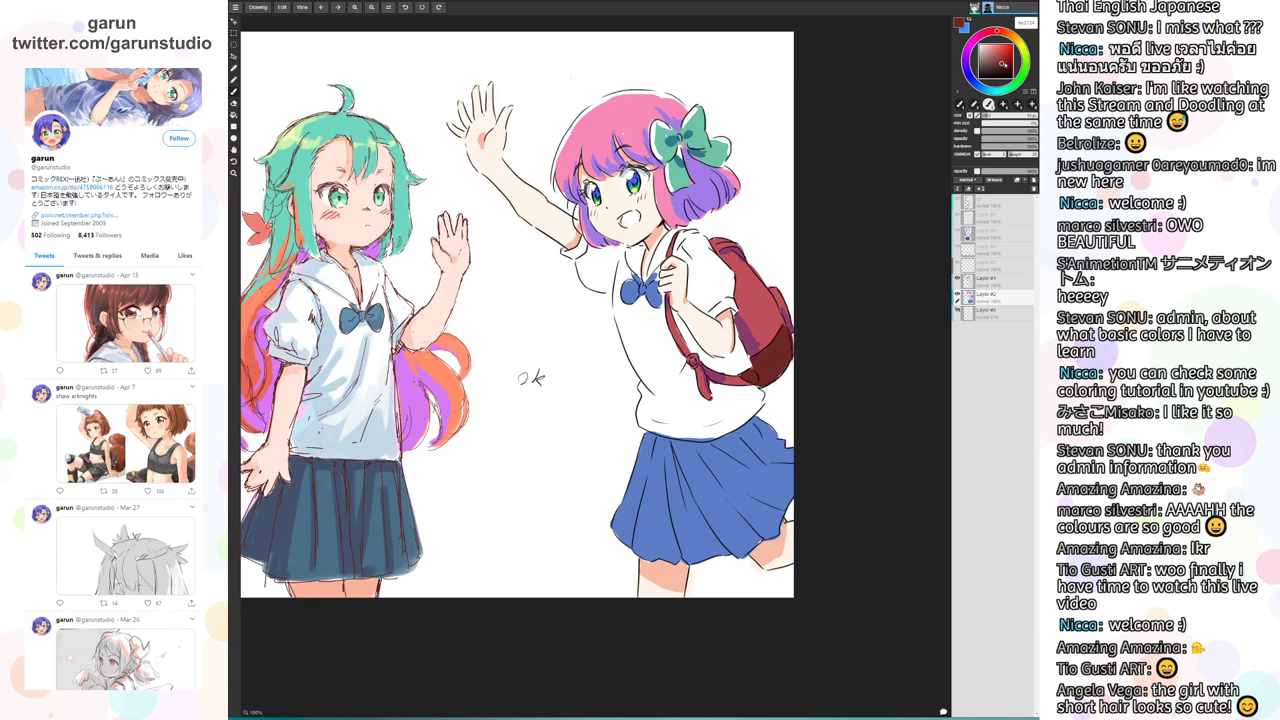
click(1004, 69)
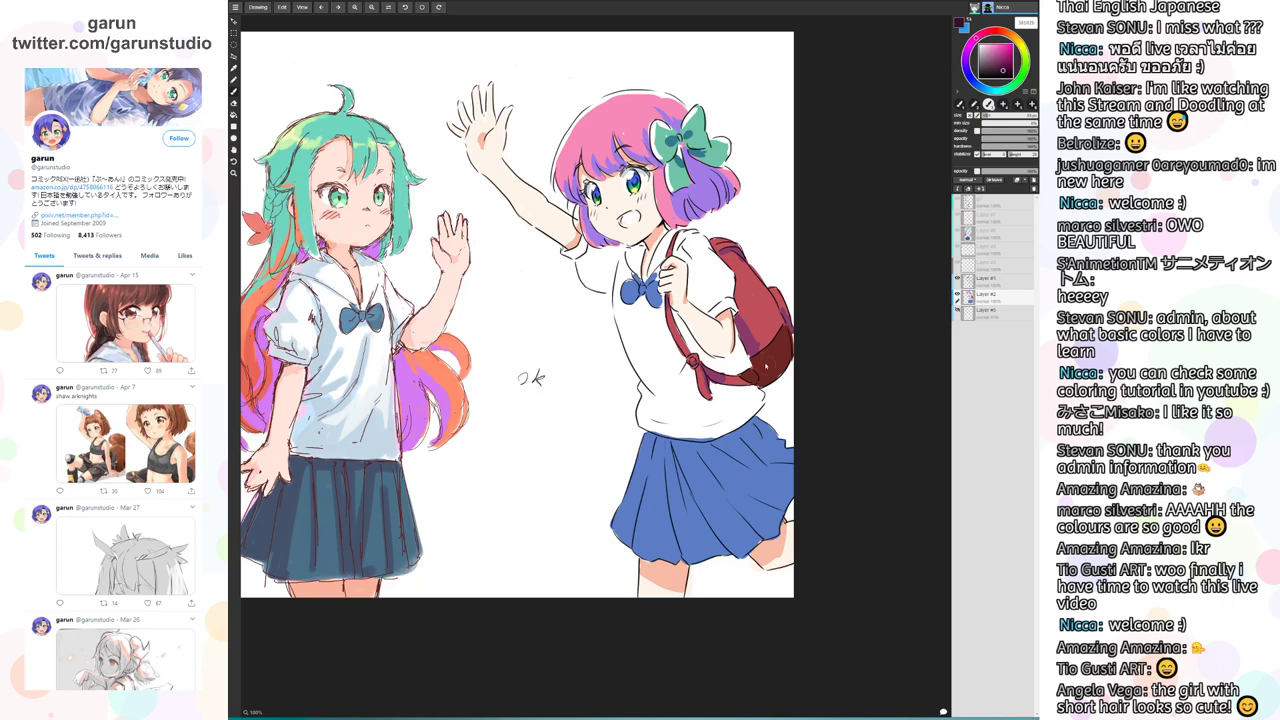
drag(764, 358, 764, 384)
Fill the right figure's open mouth with pinkish red tones
click(993, 47)
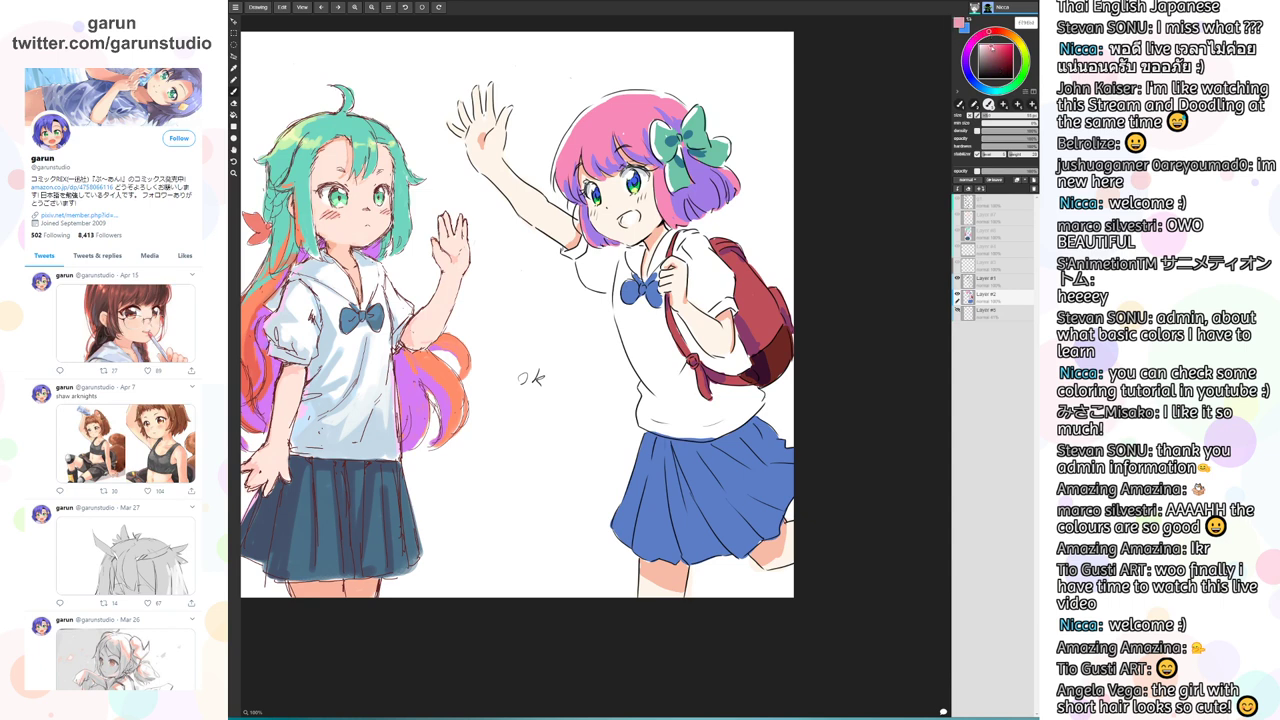
click(622, 218)
mouse_move(622, 220)
mouse_down()
mouse_move(630, 228)
mouse_move(634, 214)
mouse_move(636, 226)
mouse_move(641, 212)
mouse_up()
alt+click(636, 211)
alt+click(638, 213)
drag(616, 217, 611, 222)
Shade the right figure's white blouse with pale blue-grey on the collar, sleeves and around the strap
click(968, 72)
drag(971, 76, 985, 89)
click(990, 48)
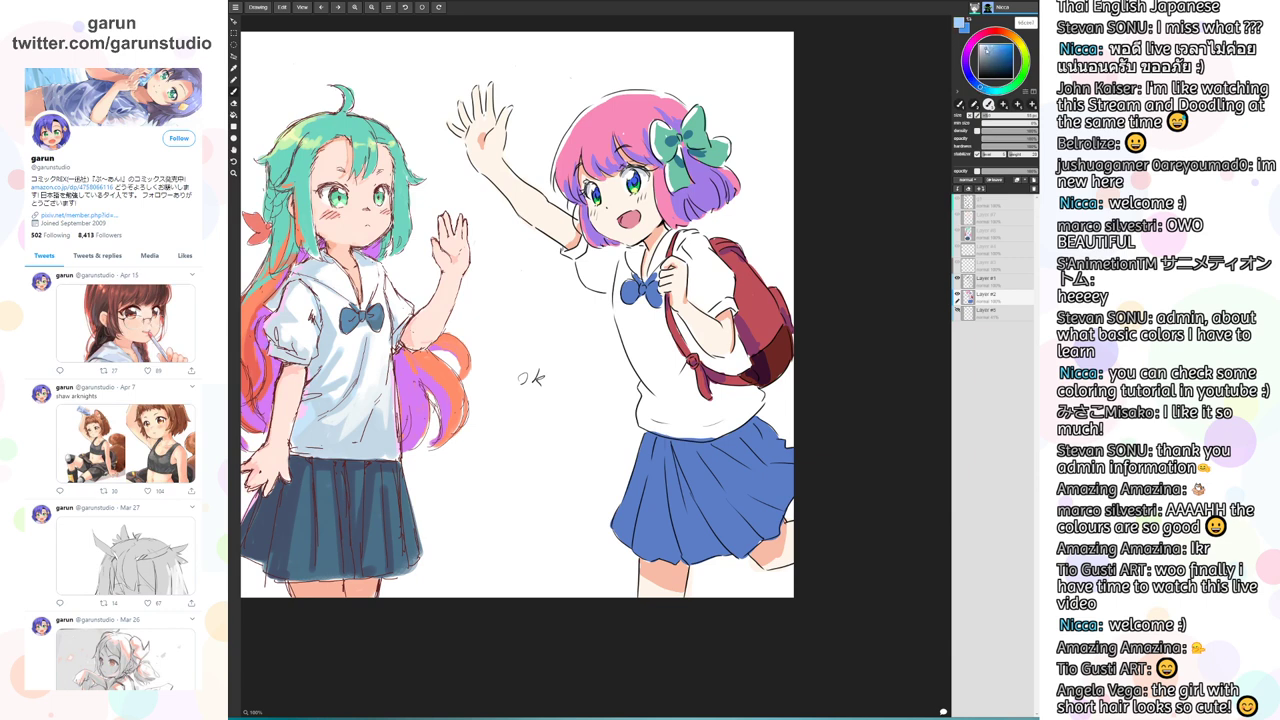
mouse_move(637, 242)
mouse_down()
mouse_move(642, 263)
mouse_move(640, 245)
mouse_move(614, 263)
mouse_move(607, 291)
mouse_move(584, 252)
mouse_up()
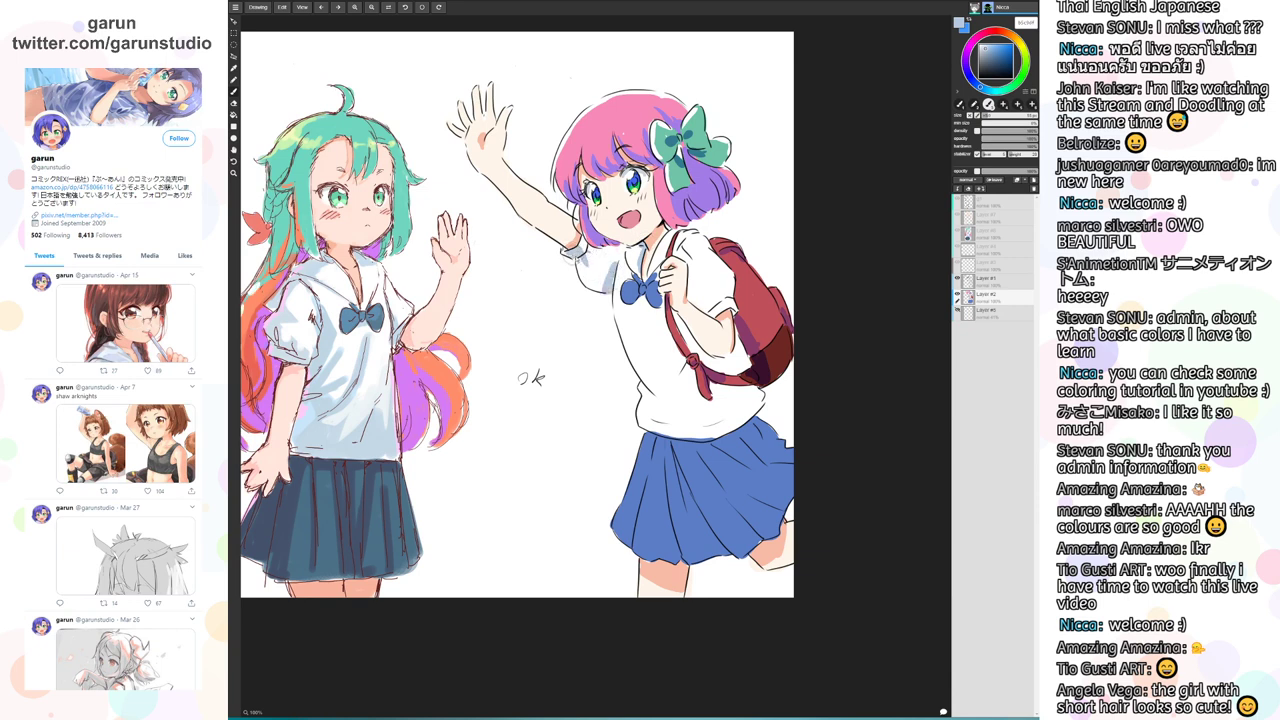
drag(713, 306, 692, 291)
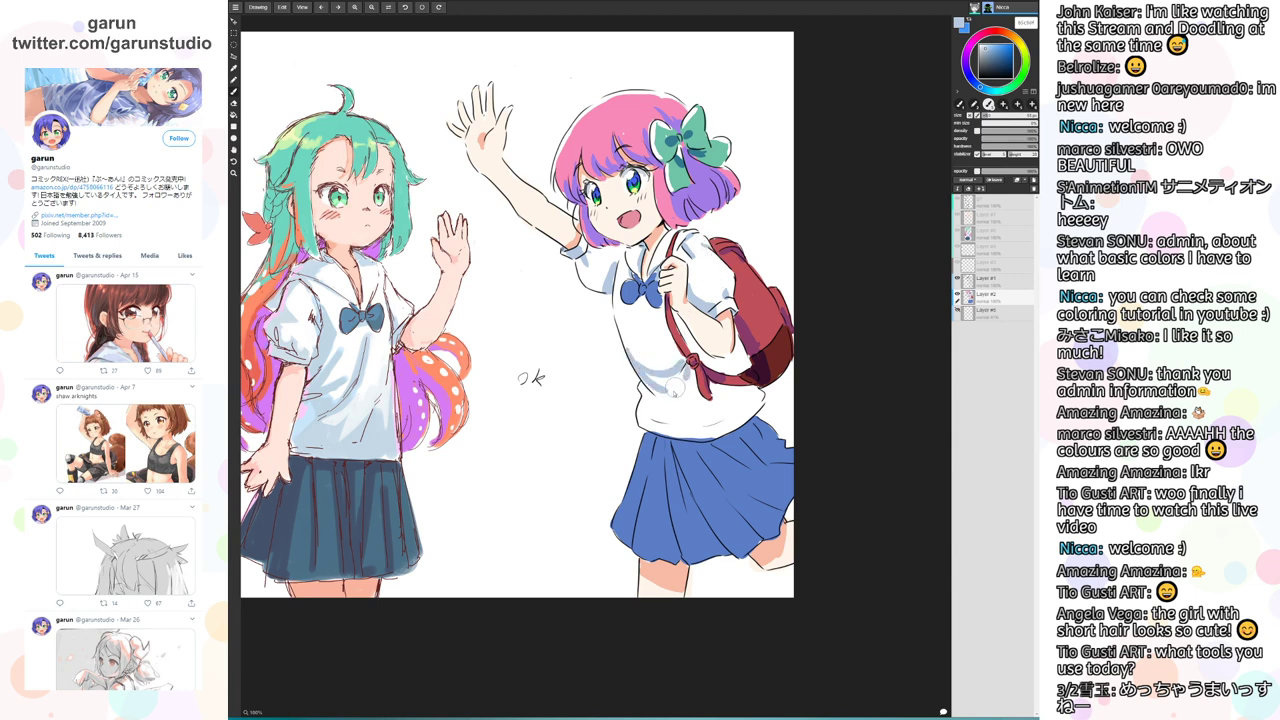
drag(665, 389, 693, 386)
mouse_move(680, 361)
mouse_down()
mouse_move(660, 382)
mouse_move(683, 388)
mouse_up()
Touch up the backpack's strap and lower edge with colours sampled from the drawing
alt+click(691, 360)
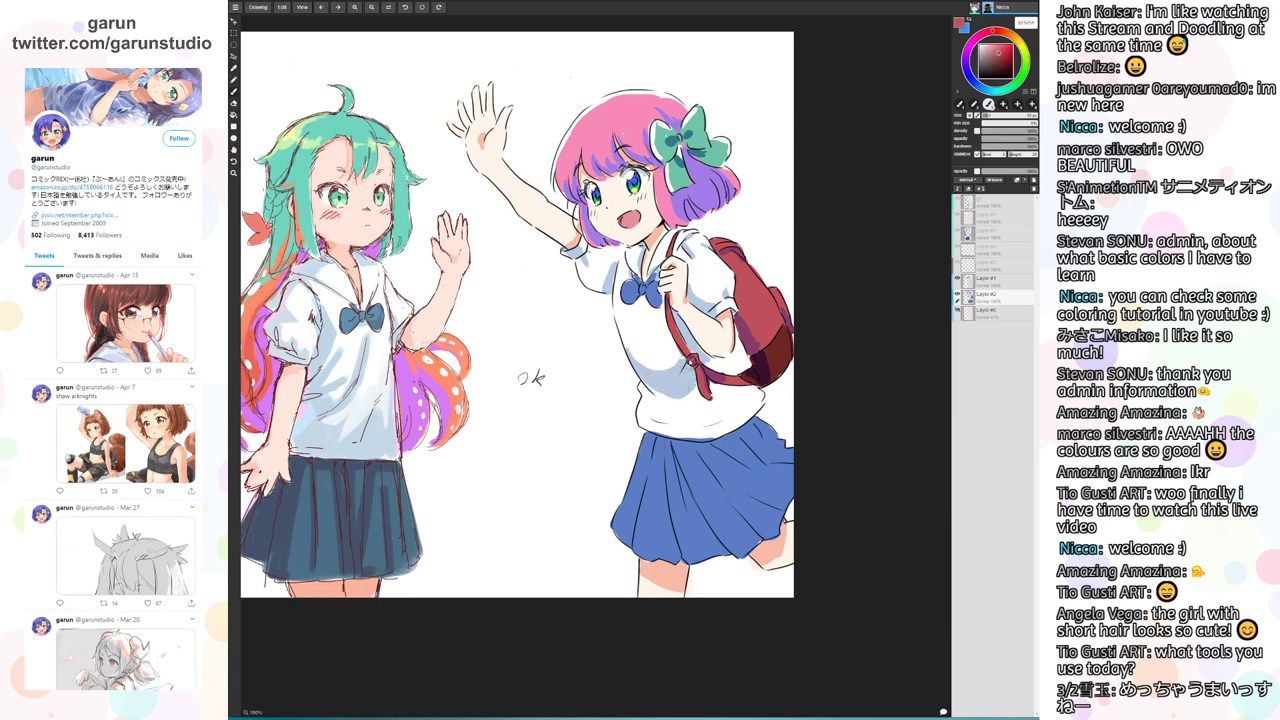
key(x)
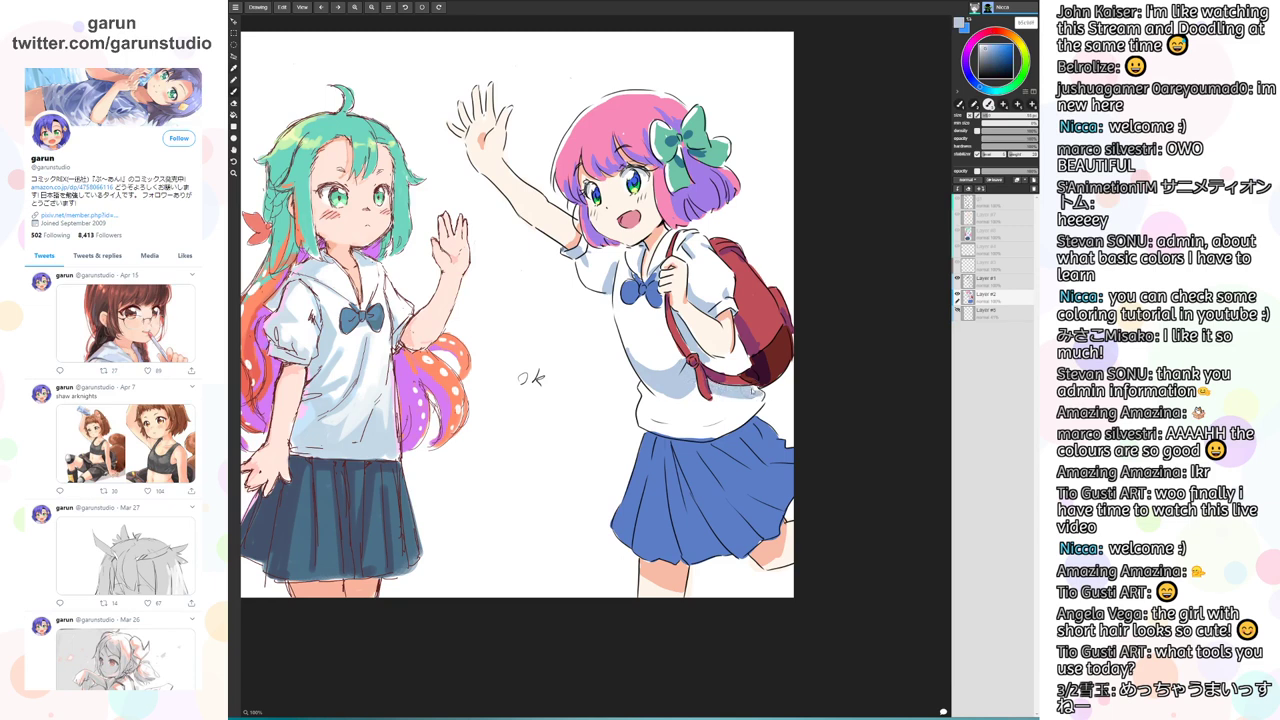
mouse_move(706, 358)
mouse_down()
mouse_move(721, 366)
mouse_move(750, 348)
mouse_move(732, 340)
mouse_move(755, 370)
mouse_up()
alt+click(757, 364)
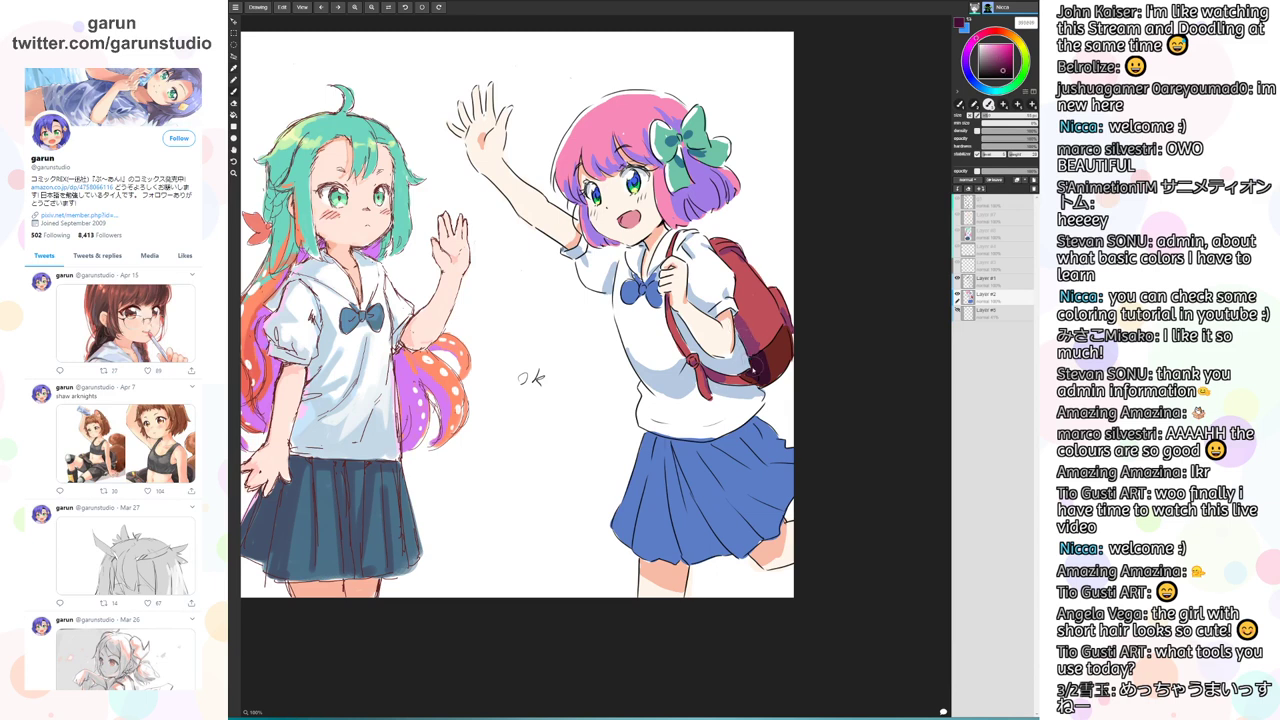
Extend the blue-grey fold shadows along the blouse's side and hem, and touch up the waist edge
alt+click(739, 392)
mouse_move(698, 424)
mouse_down()
mouse_move(755, 396)
mouse_move(725, 401)
mouse_up()
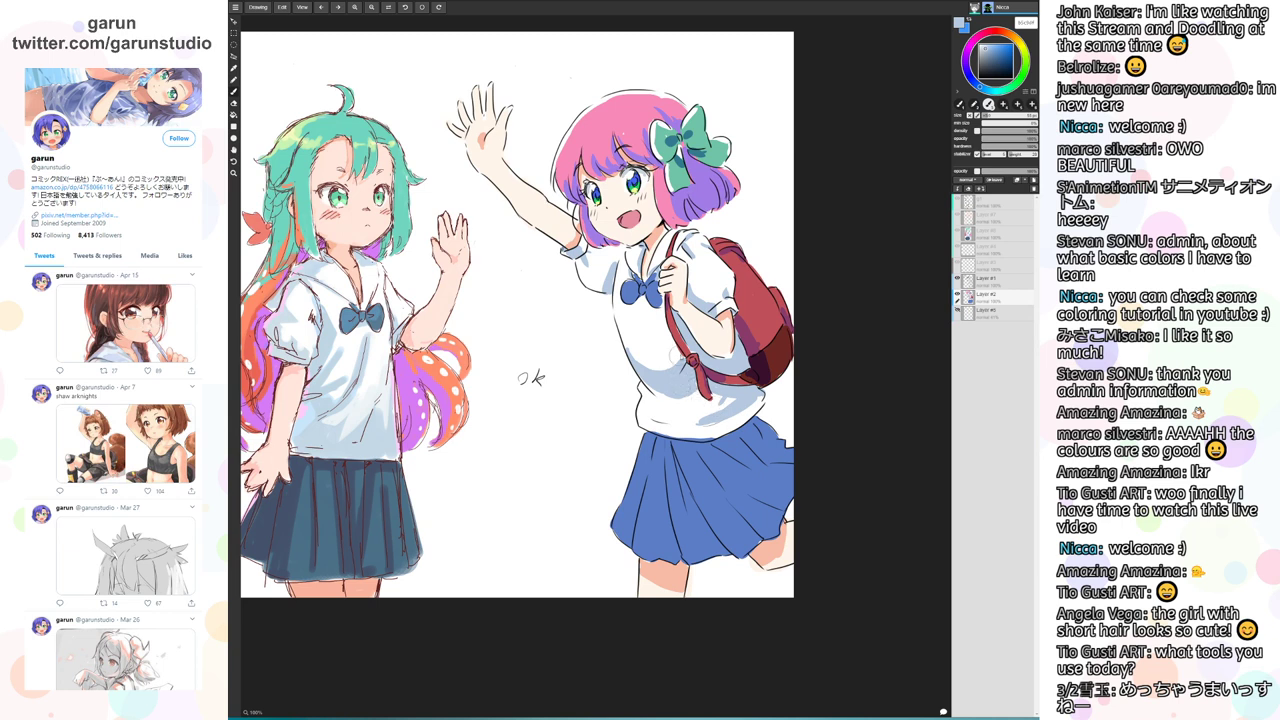
mouse_move(656, 322)
mouse_down()
mouse_move(665, 372)
mouse_move(640, 325)
mouse_move(652, 360)
mouse_up()
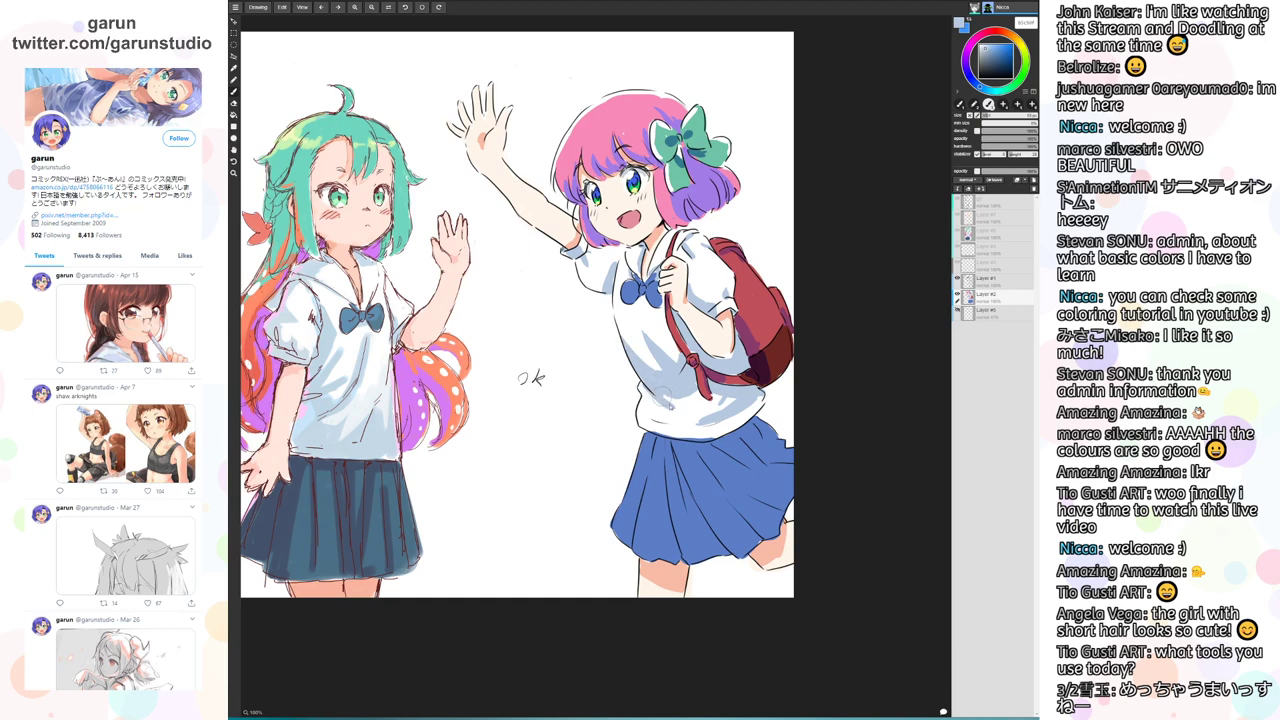
alt+click(658, 429)
mouse_move(657, 429)
mouse_down()
mouse_move(725, 431)
mouse_move(685, 434)
mouse_move(698, 437)
mouse_up()
click(997, 60)
click(998, 63)
drag(685, 498, 719, 543)
drag(665, 465, 670, 522)
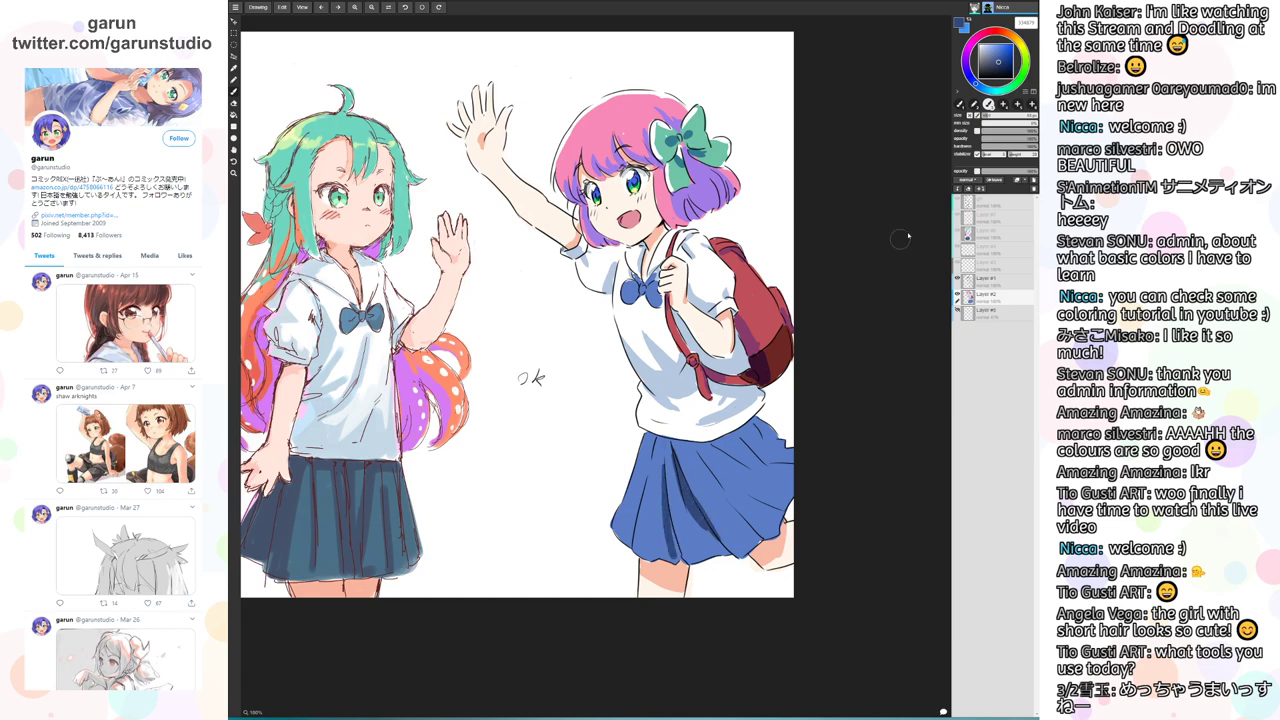
key(ctrl+z)
key(ctrl+z)
key(ctrl+z)
Paint dark purple fold shadows along the front and left pleats of the right figure's blue skirt
drag(976, 86, 970, 69)
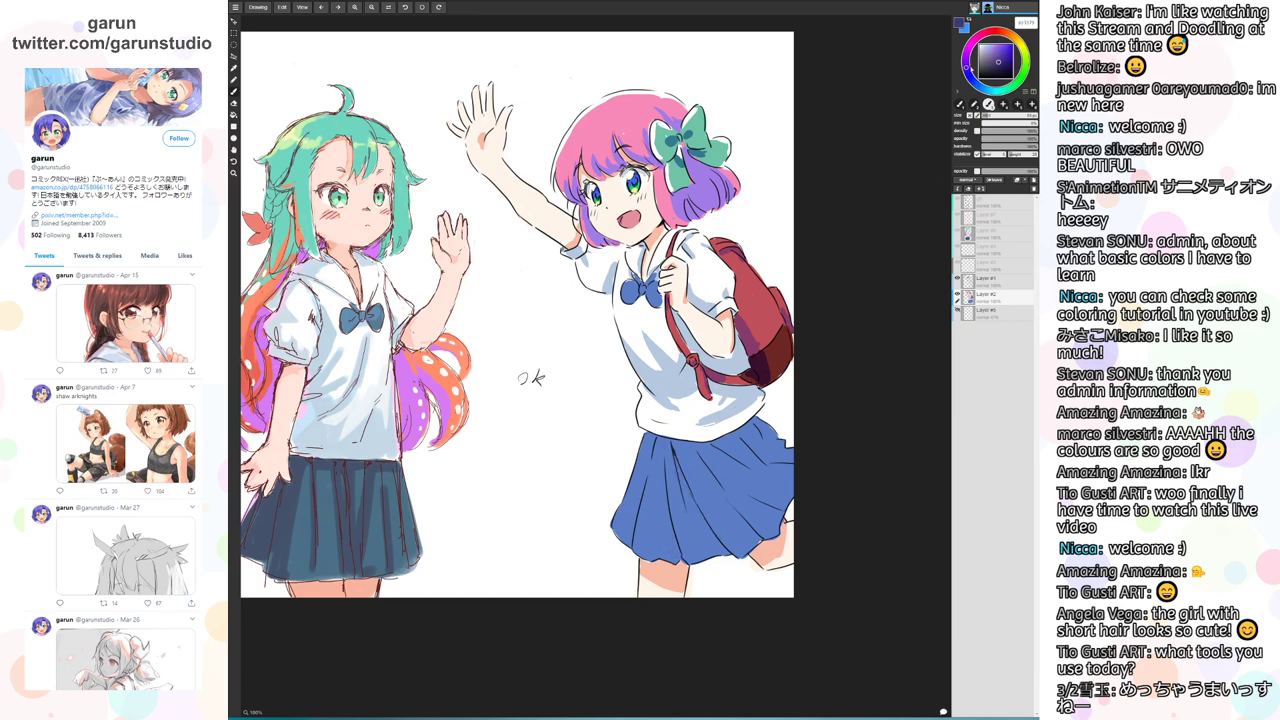
drag(674, 458, 712, 550)
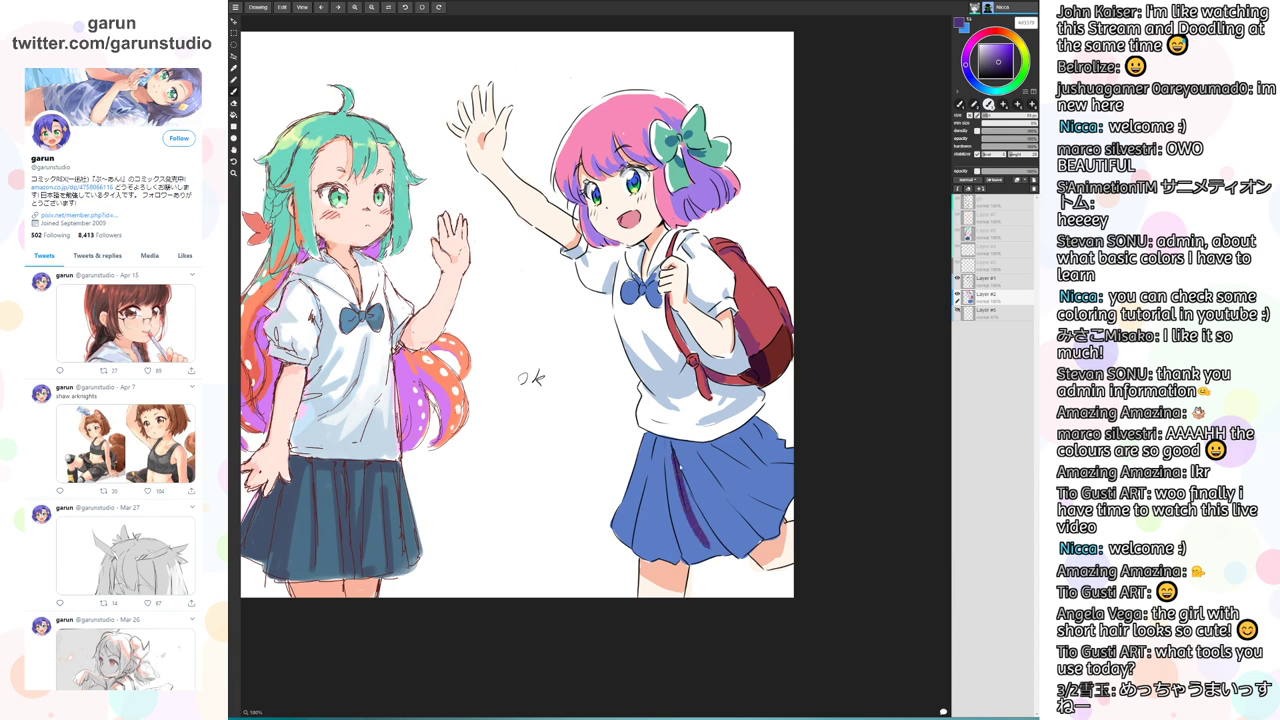
key(ctrl+z)
drag(674, 450, 715, 548)
drag(698, 505, 727, 550)
drag(664, 480, 678, 562)
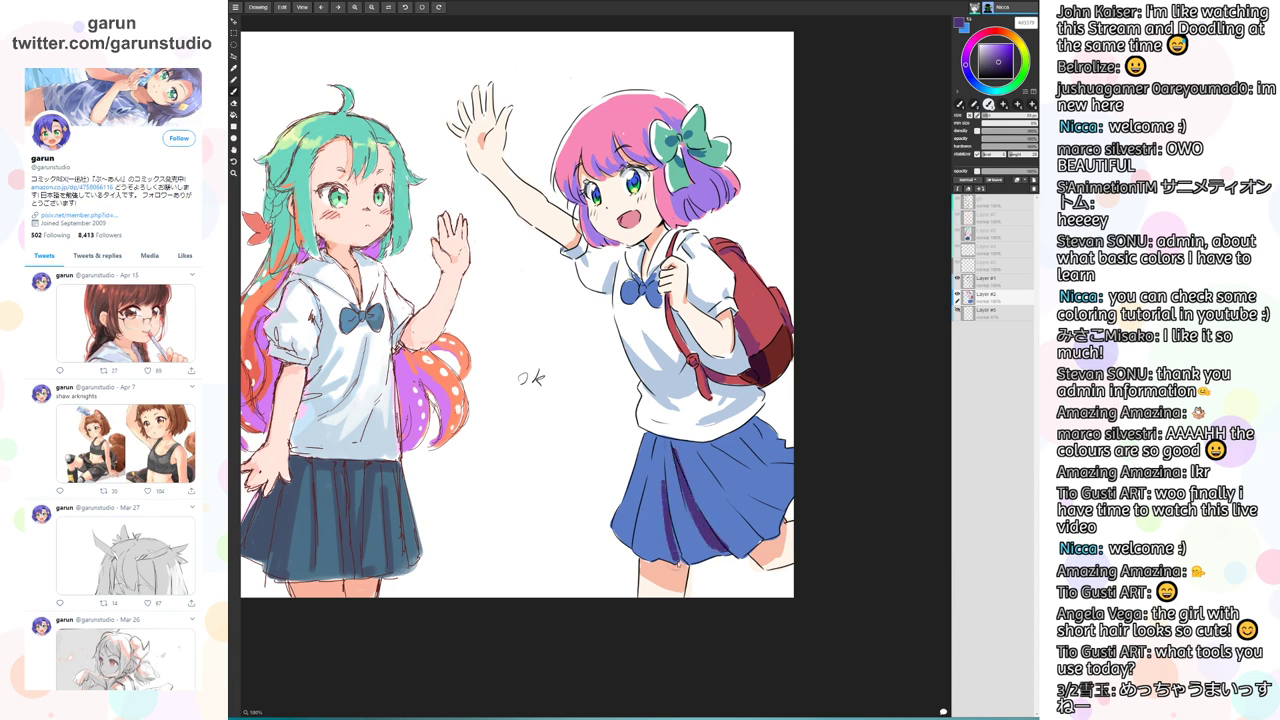
key(ctrl+z)
drag(664, 480, 684, 566)
drag(651, 453, 626, 554)
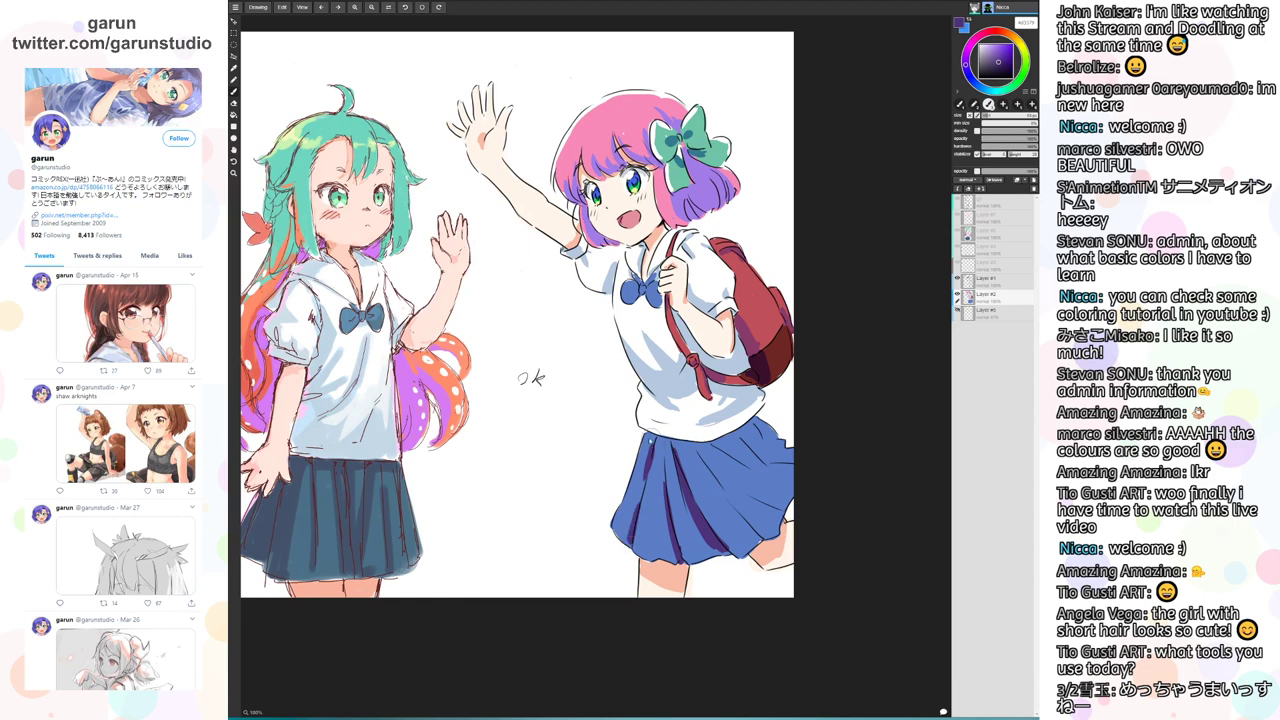
Paint dark purple shadows beneath the skirt's waist edge and along the pleats on its right side
drag(646, 454, 757, 428)
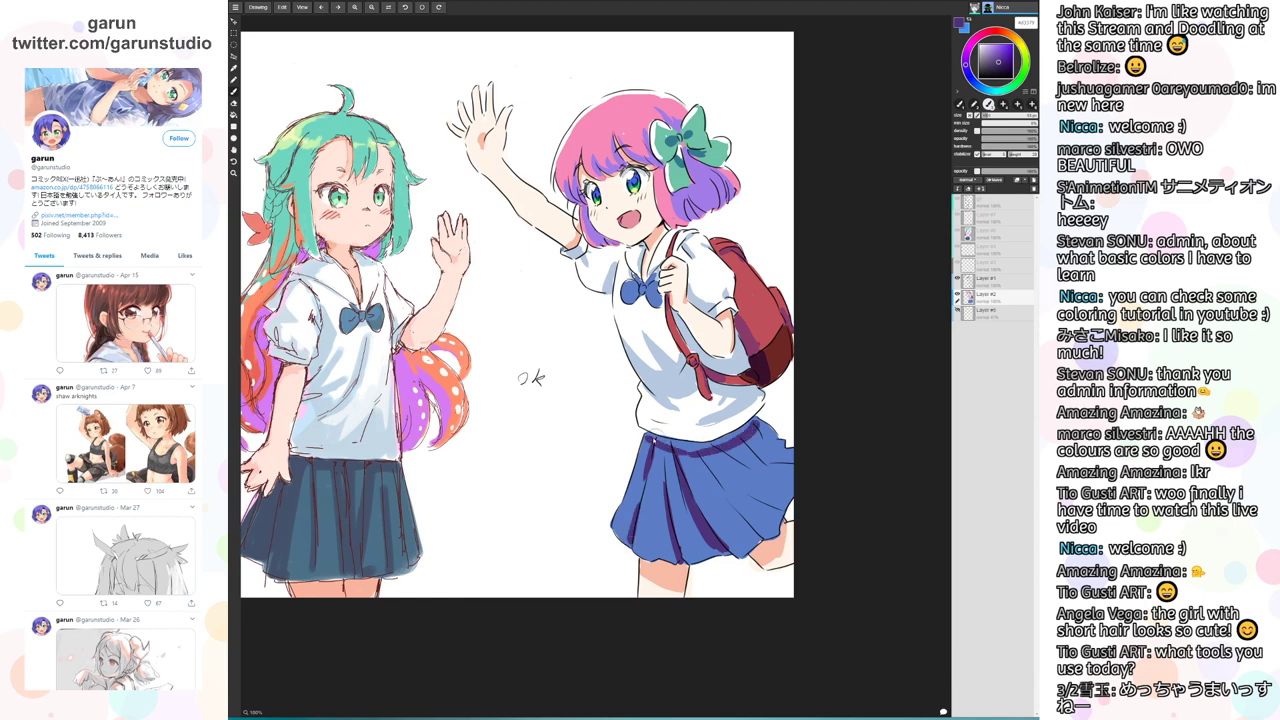
mouse_move(654, 441)
mouse_down()
mouse_move(704, 448)
mouse_move(746, 432)
mouse_move(752, 414)
mouse_up()
drag(708, 461, 762, 533)
mouse_move(726, 449)
mouse_down()
mouse_move(775, 467)
mouse_move(786, 458)
mouse_move(735, 495)
mouse_up()
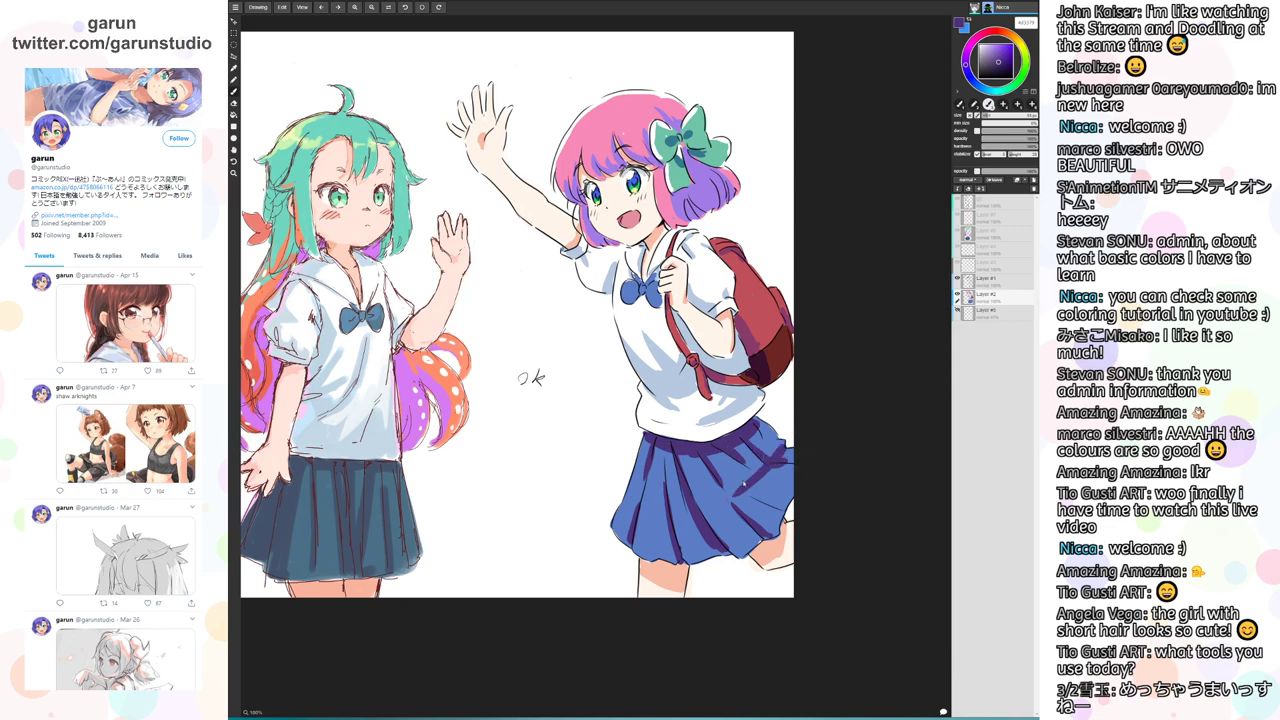
mouse_move(775, 458)
mouse_down()
mouse_move(784, 452)
mouse_move(735, 502)
mouse_move(792, 508)
mouse_up()
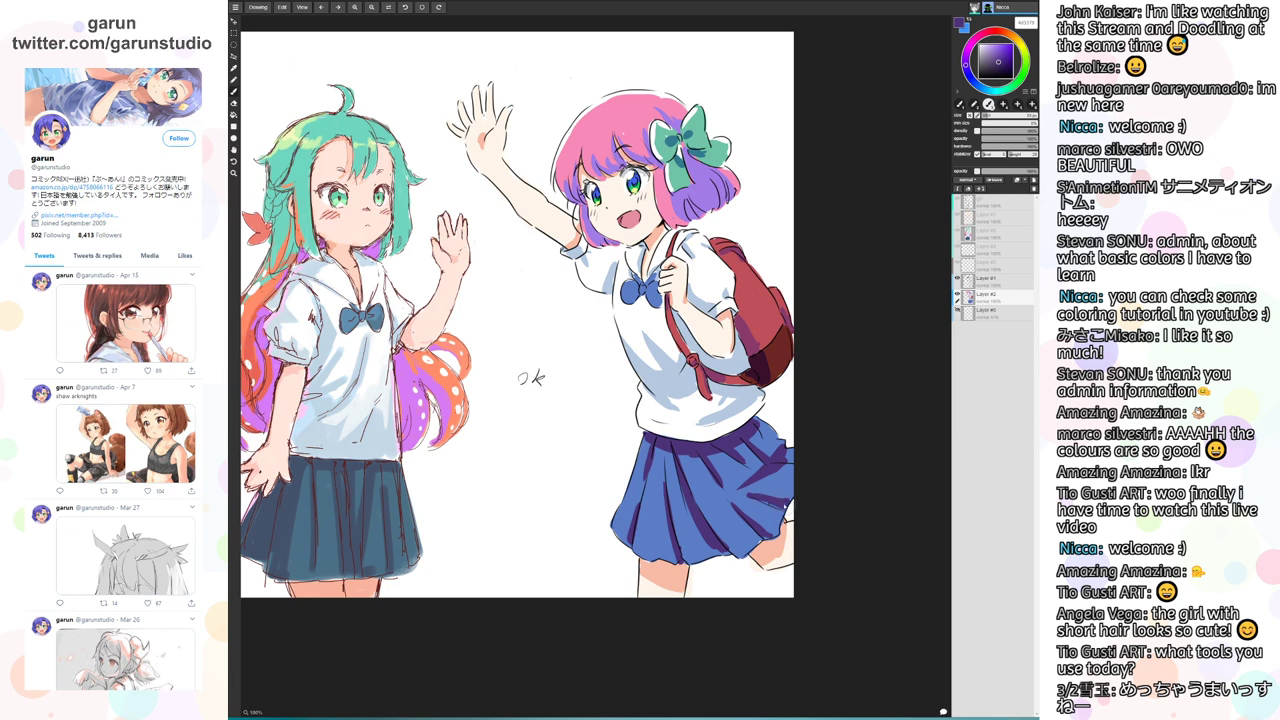
Touch up the skirt's right edge and the blouse hem with colours sampled from the drawing
alt+click(780, 495)
alt+click(787, 453)
alt+click(750, 415)
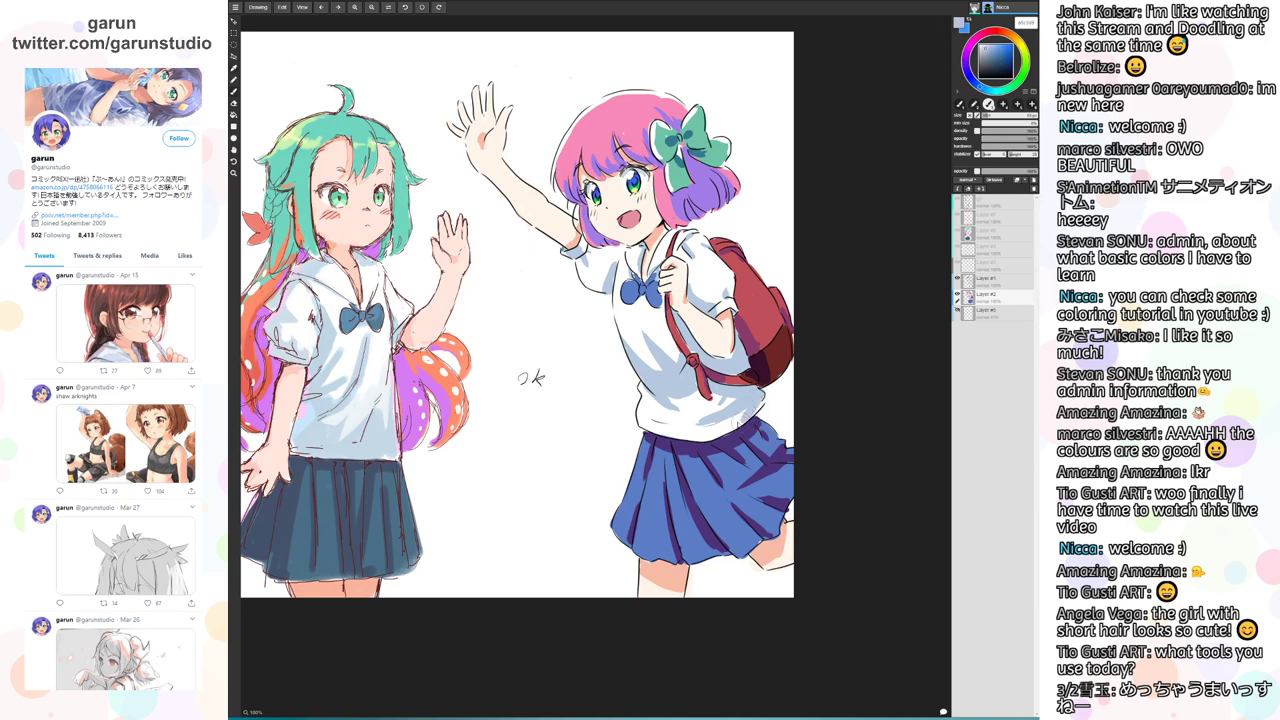
drag(754, 408, 766, 402)
key(ctrl+z)
drag(699, 425, 737, 408)
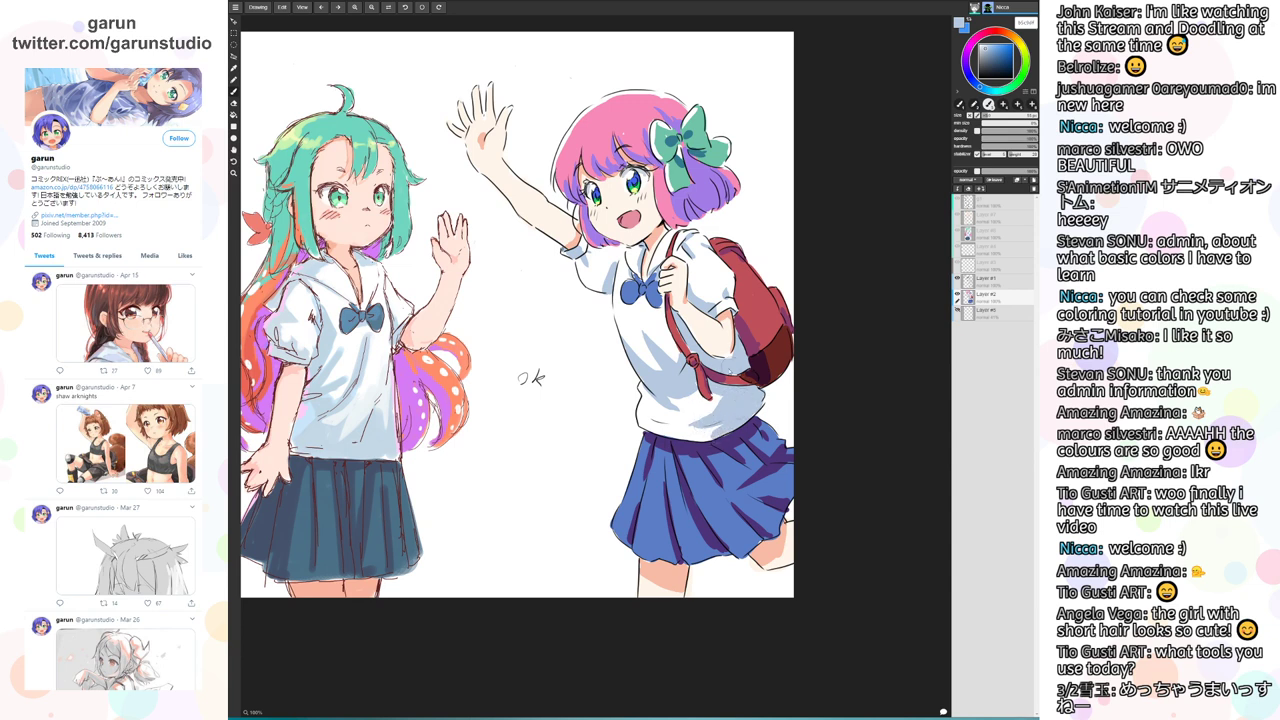
Letter "Yeah" with a heart and an exclamation mark in pink above the right figure, on the line-art layer
click(988, 280)
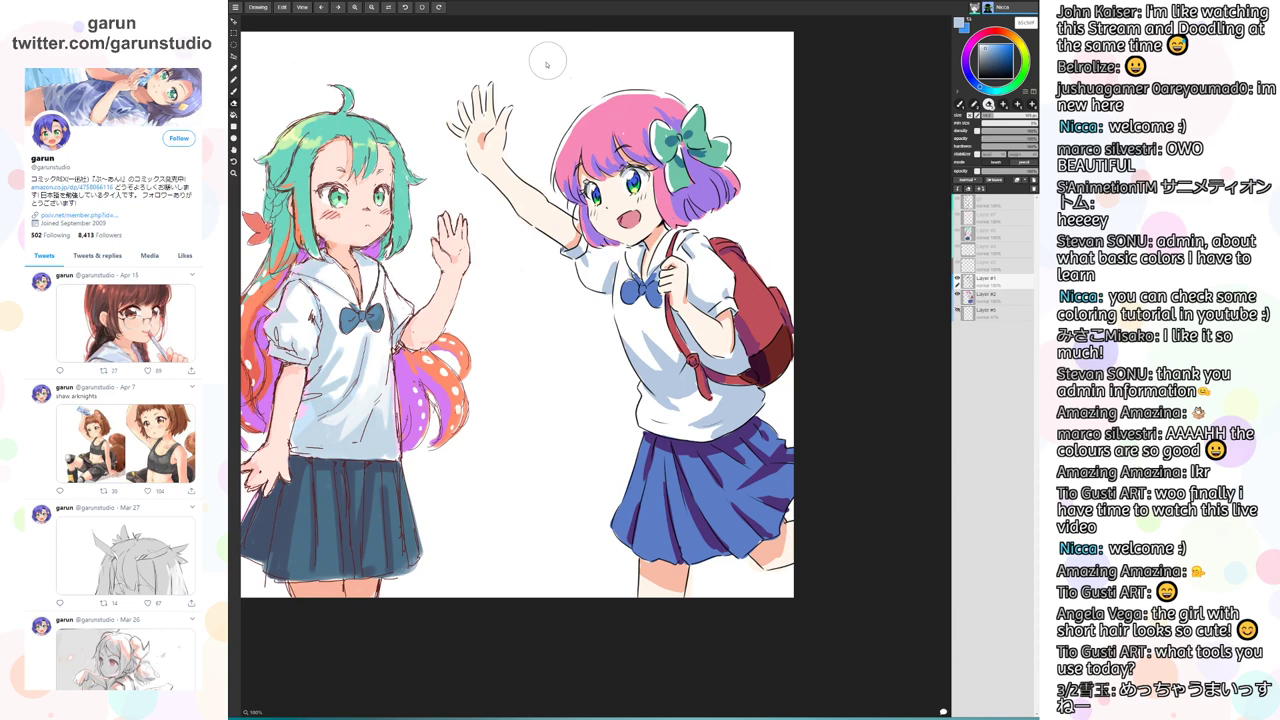
drag(987, 68, 958, 97)
click(999, 43)
drag(521, 66, 514, 63)
key(b)
mouse_move(525, 47)
mouse_down()
mouse_move(514, 80)
mouse_move(561, 64)
mouse_move(585, 76)
mouse_move(619, 57)
mouse_move(618, 70)
mouse_move(627, 57)
mouse_move(649, 70)
mouse_move(665, 54)
mouse_move(615, 40)
mouse_move(637, 64)
mouse_up()
key(ctrl+z)
key(ctrl+z)
key(ctrl+z)
key(ctrl+z)
key(ctrl+z)
key(ctrl+z)
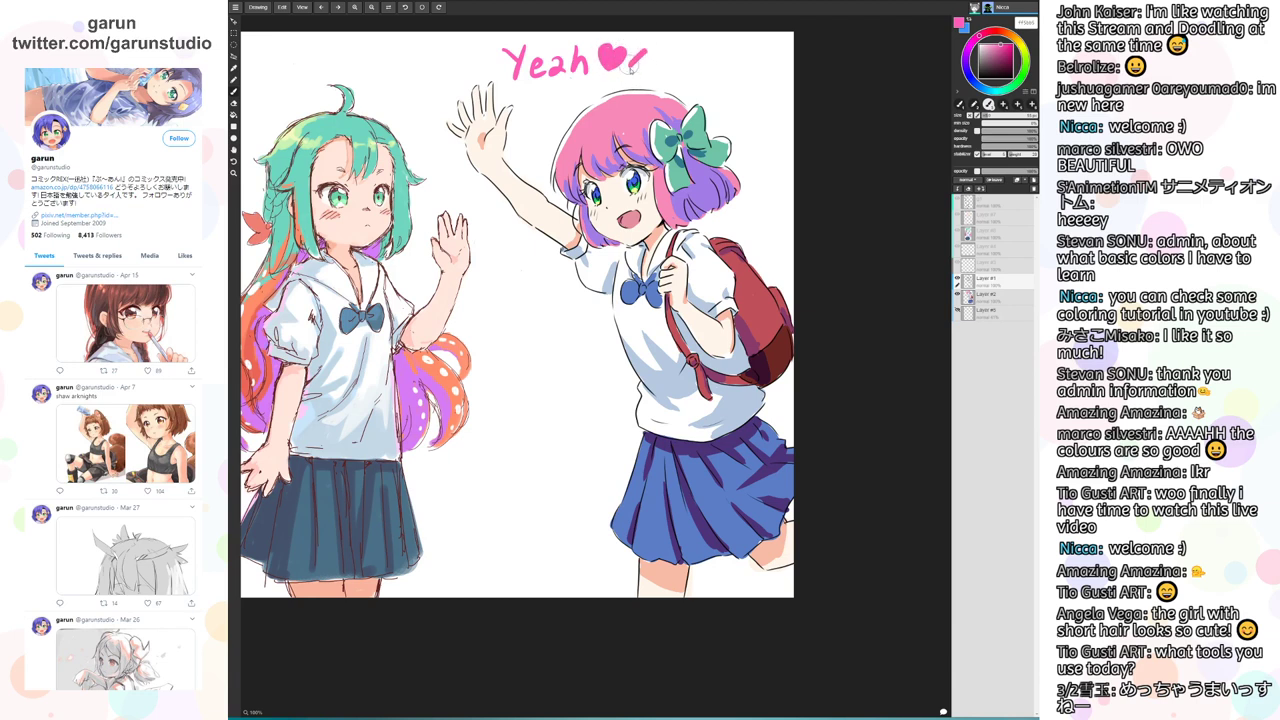
click(632, 70)
Add white highlights to the right figure's pink hair on the colour layer, and sample the blouse and skin tones
click(980, 45)
click(990, 296)
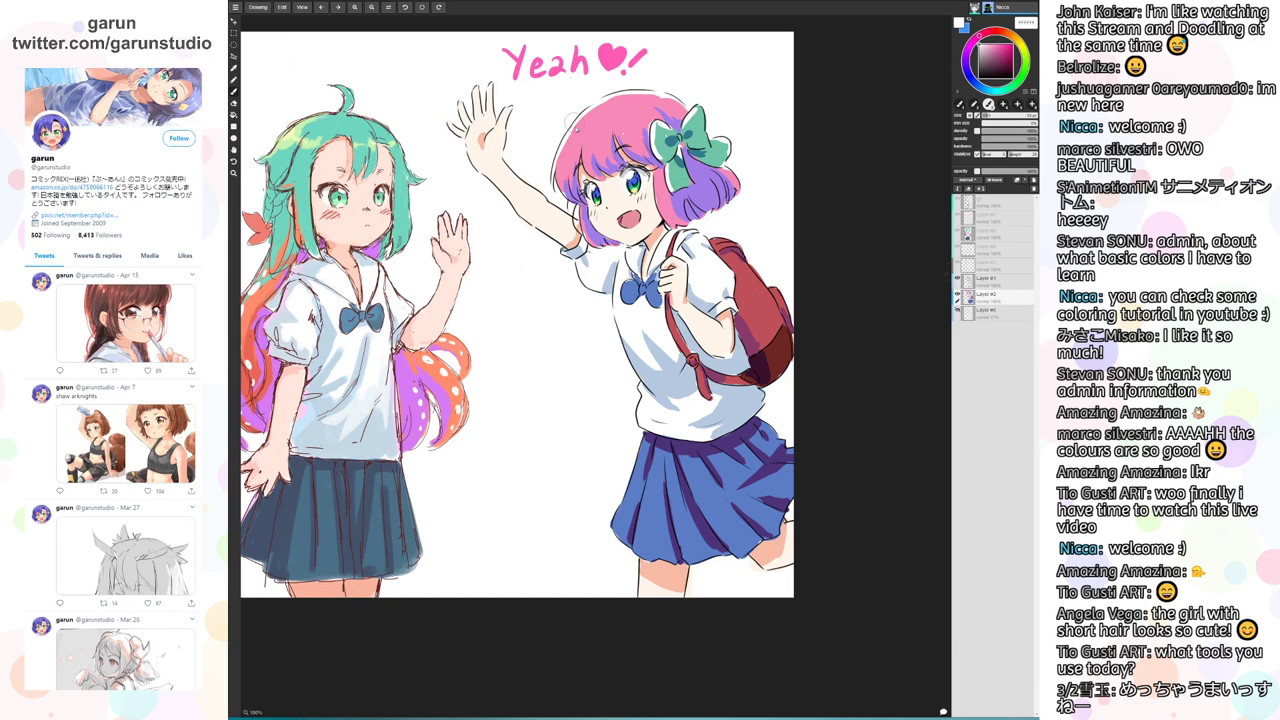
click(576, 129)
click(591, 131)
alt+click(617, 262)
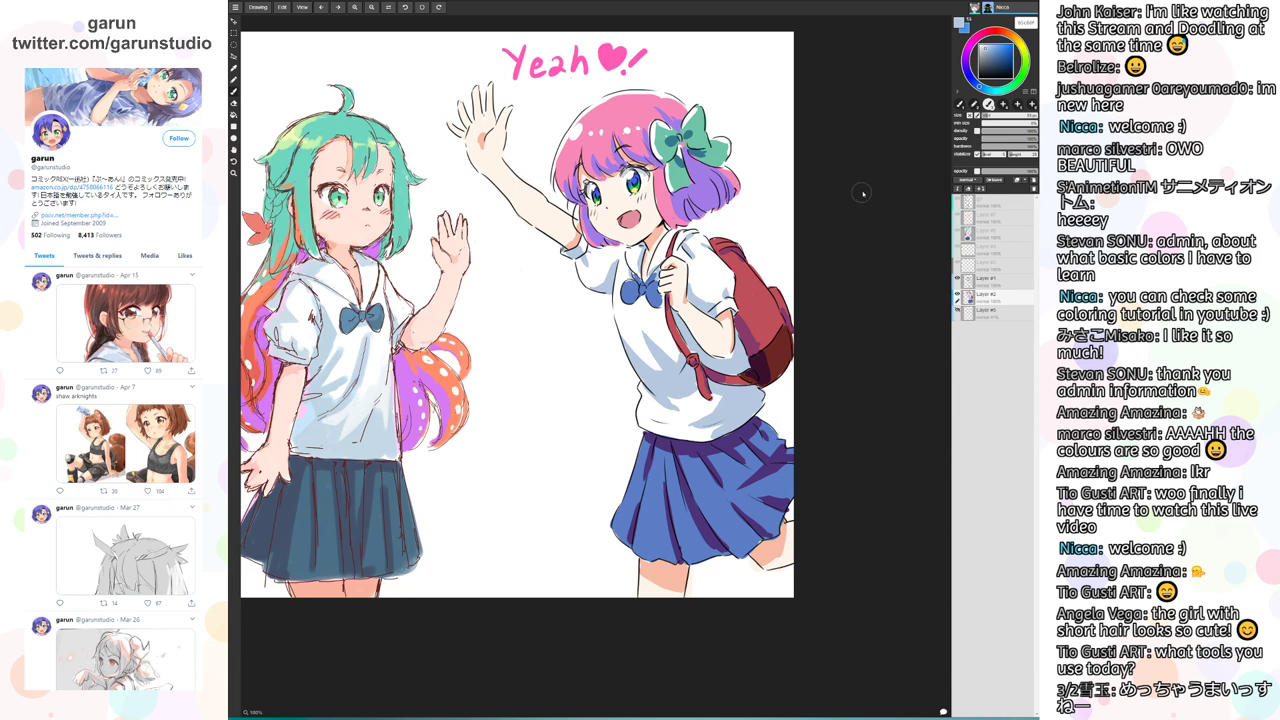
alt+click(578, 235)
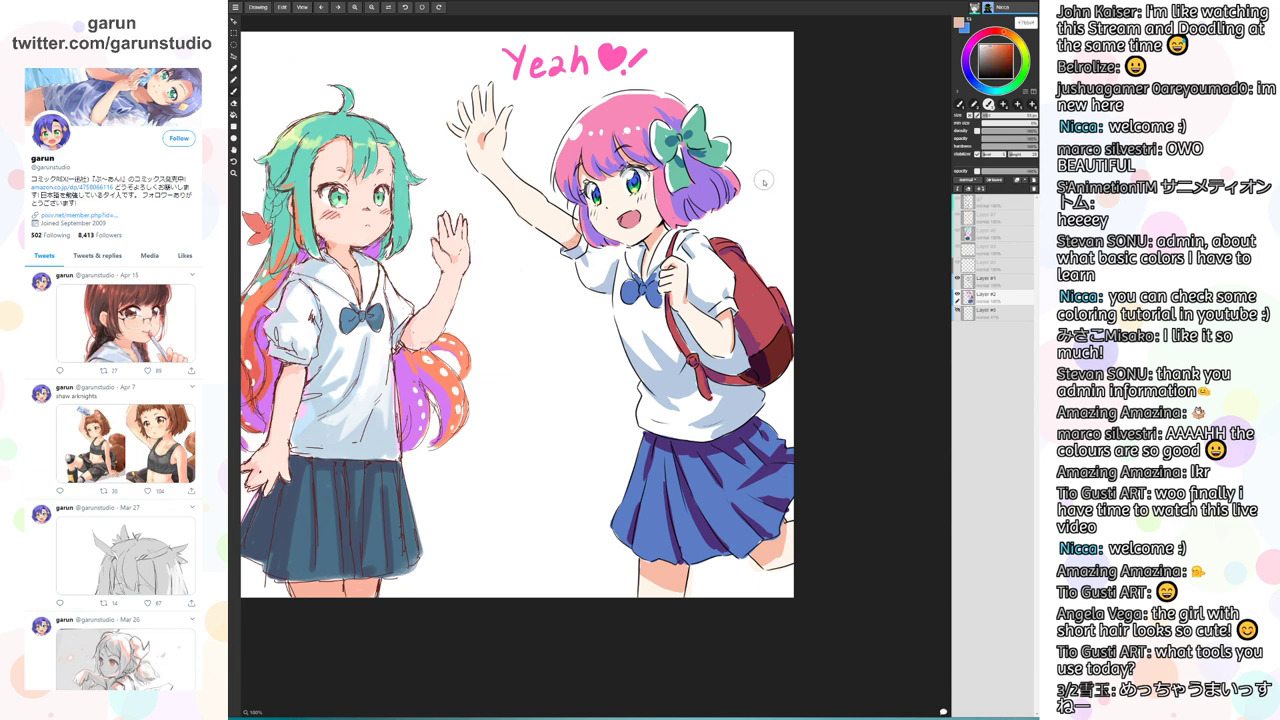
Add pink accent strokes on both sides of the "Yeah" lettering and a small outlined heart above the left figure
click(1001, 279)
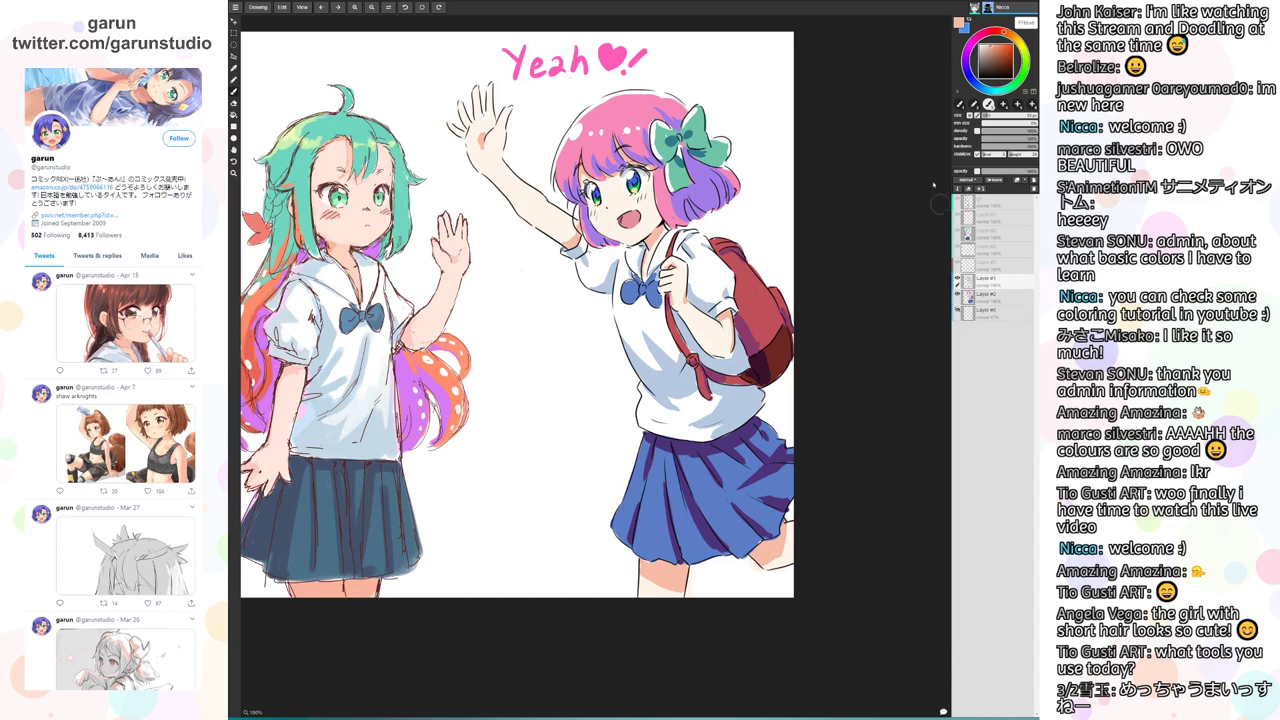
alt+click(611, 58)
drag(497, 65, 514, 100)
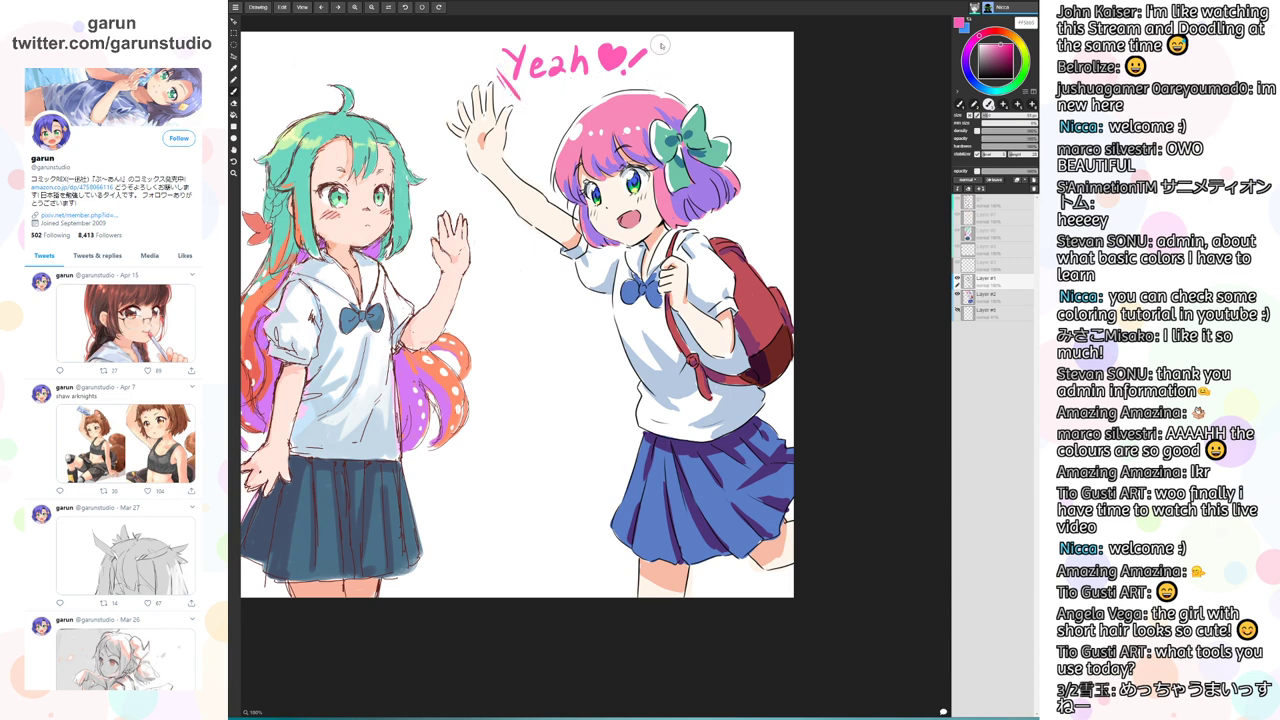
drag(661, 44, 659, 84)
drag(622, 403, 671, 418)
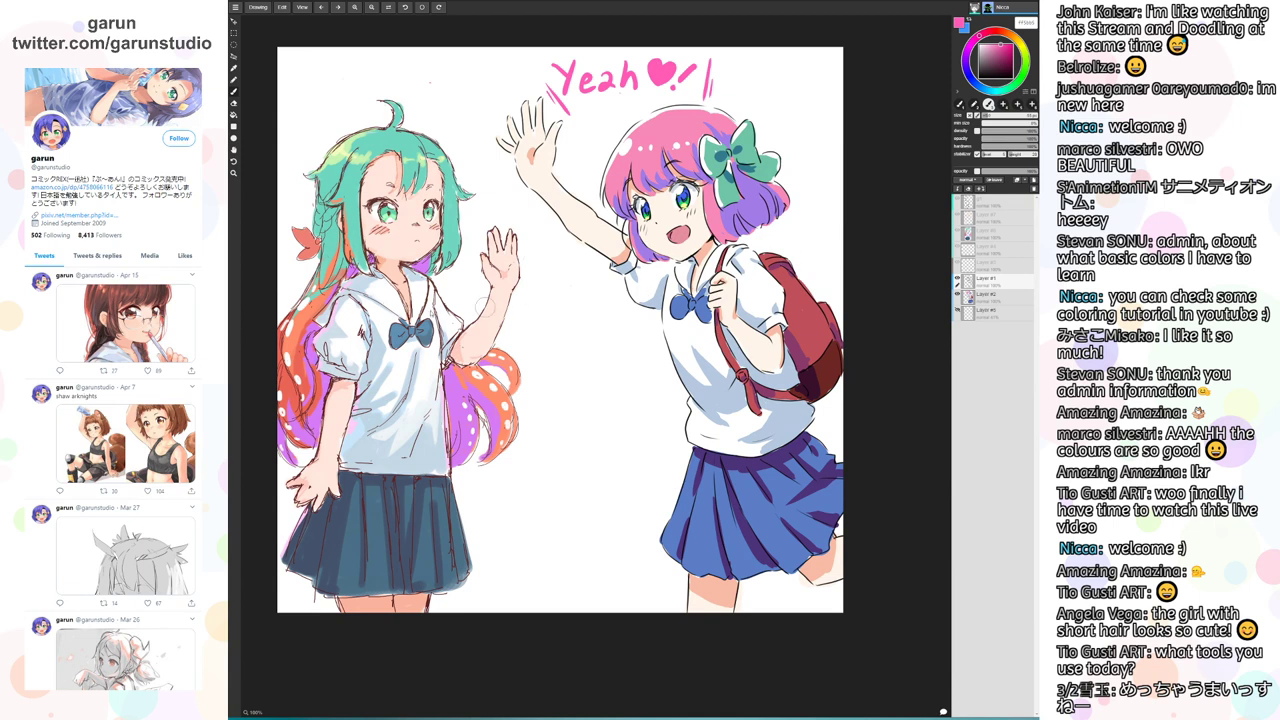
drag(430, 81, 432, 97)
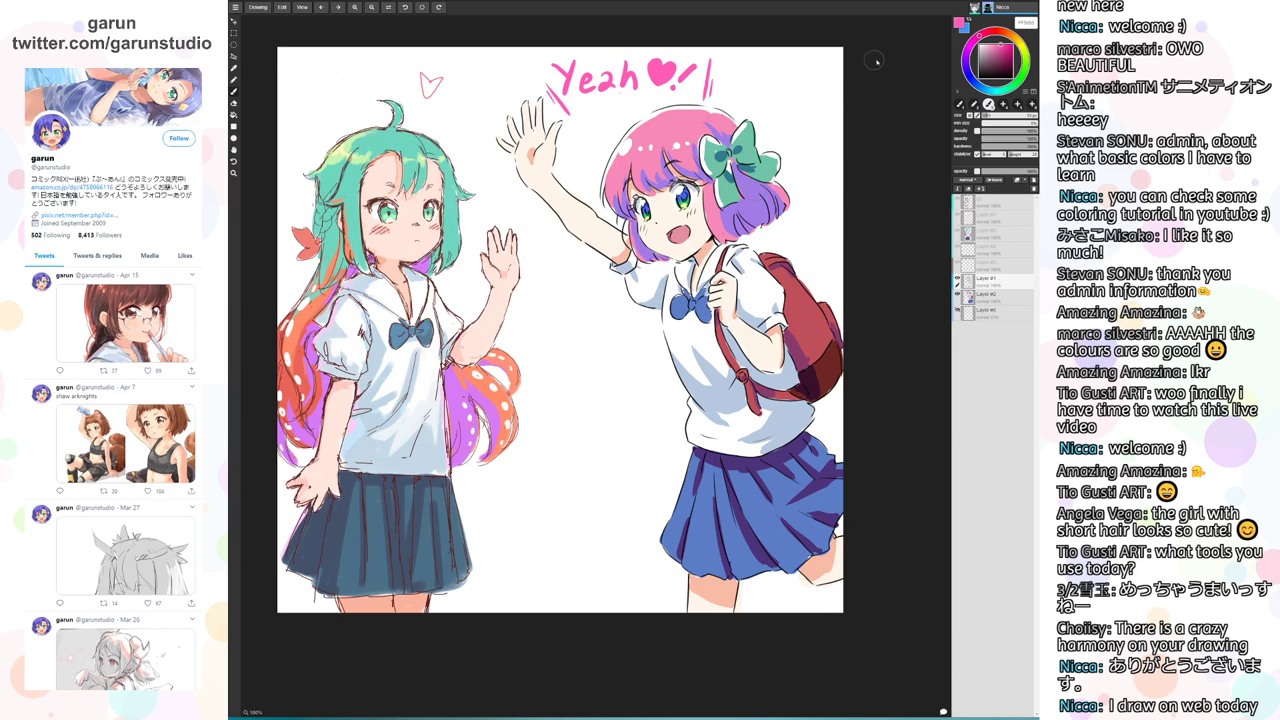
Scatter pale pink five-petal flowers of varied sizes between the two figures and beside the right figure, on the colour layer
click(1005, 294)
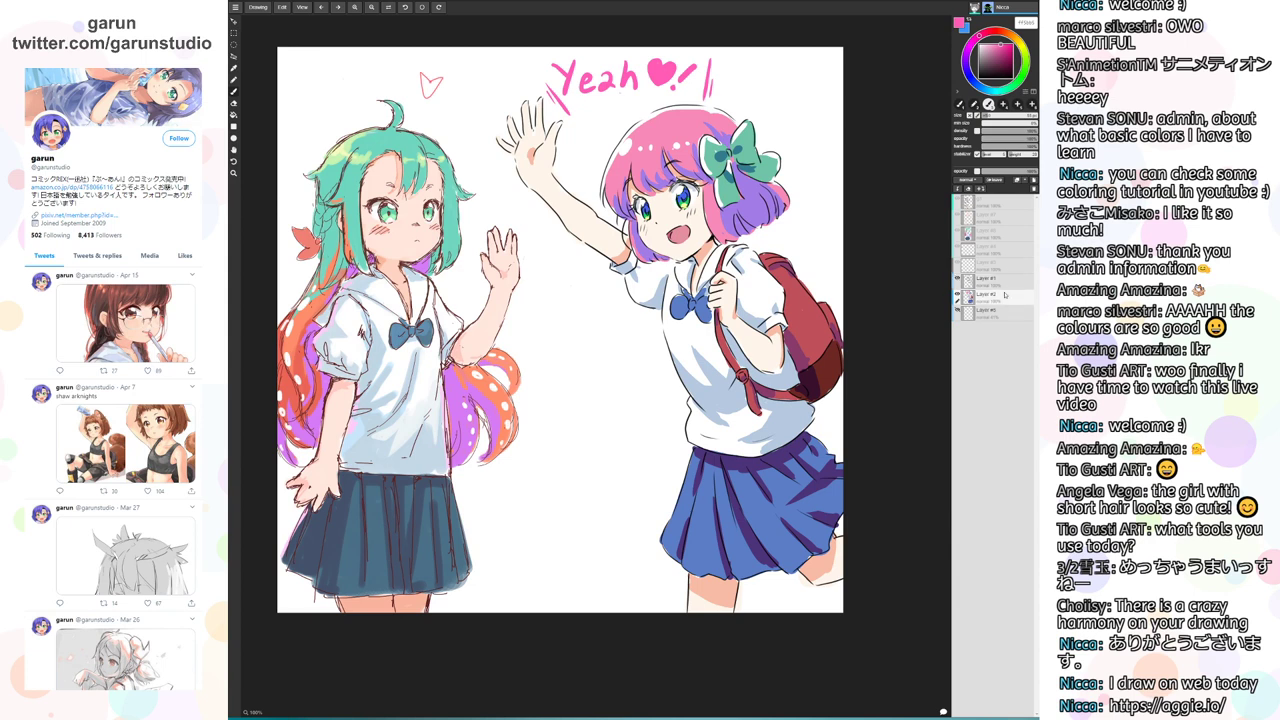
click(985, 44)
mouse_move(585, 524)
mouse_down()
mouse_move(615, 510)
mouse_move(589, 540)
mouse_move(608, 548)
mouse_move(622, 533)
mouse_up()
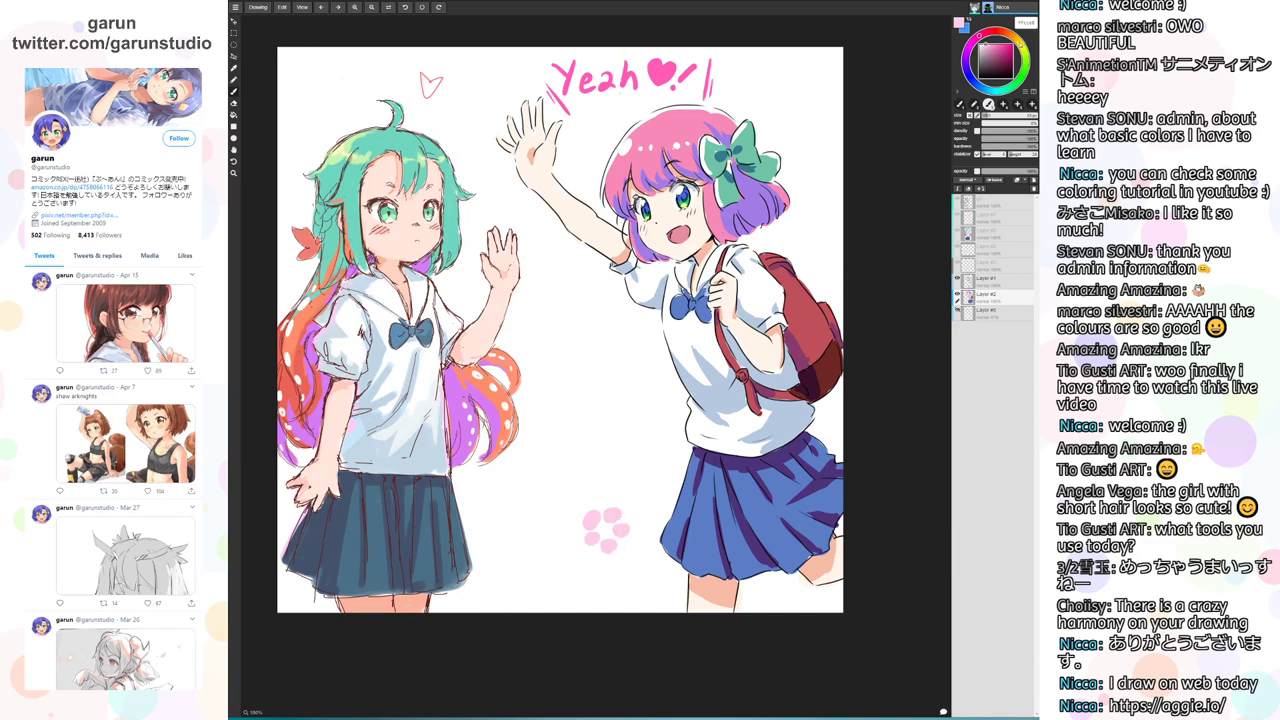
drag(624, 410, 641, 403)
mouse_move(610, 524)
mouse_down()
mouse_move(587, 538)
mouse_move(609, 535)
mouse_up()
mouse_move(634, 419)
mouse_down()
mouse_move(645, 407)
mouse_move(622, 422)
mouse_move(634, 414)
mouse_move(646, 432)
mouse_move(640, 414)
mouse_up()
mouse_move(595, 351)
mouse_down()
mouse_move(608, 346)
mouse_move(608, 372)
mouse_move(592, 353)
mouse_up()
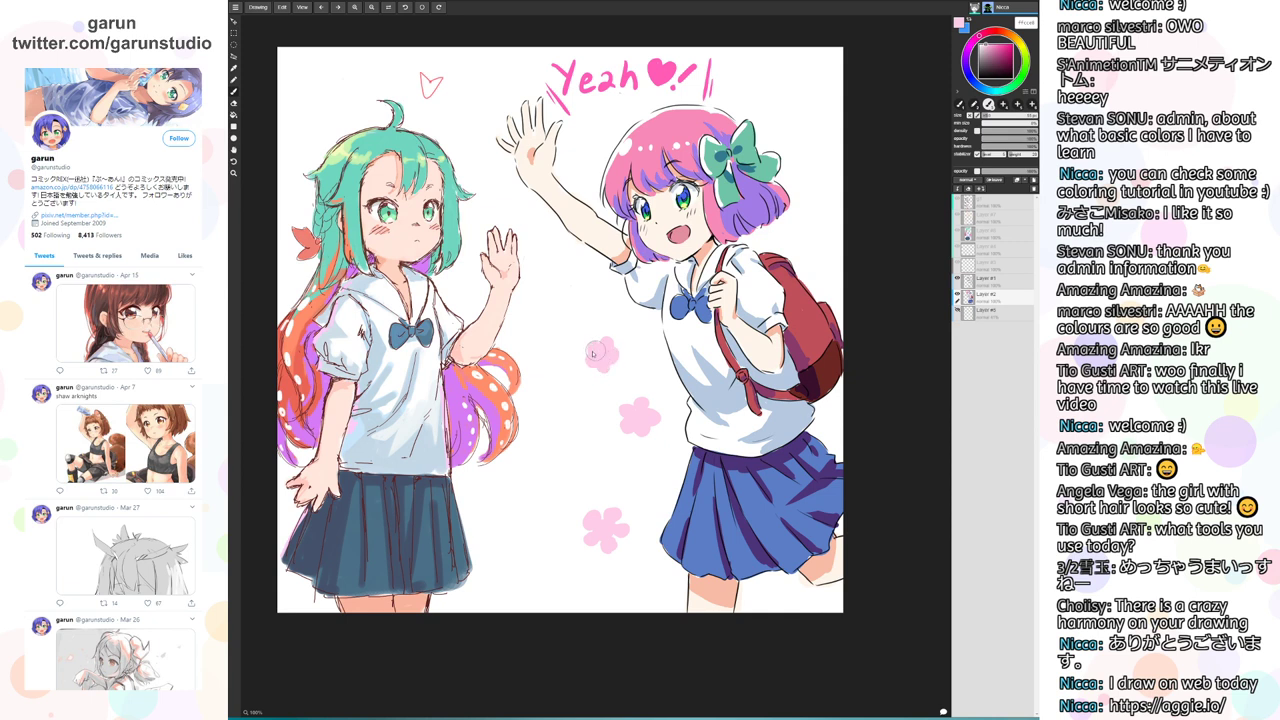
mouse_move(820, 223)
mouse_down()
mouse_move(813, 232)
mouse_move(824, 212)
mouse_move(832, 230)
mouse_move(819, 242)
mouse_move(830, 226)
mouse_move(834, 240)
mouse_move(832, 226)
mouse_move(820, 260)
mouse_up()
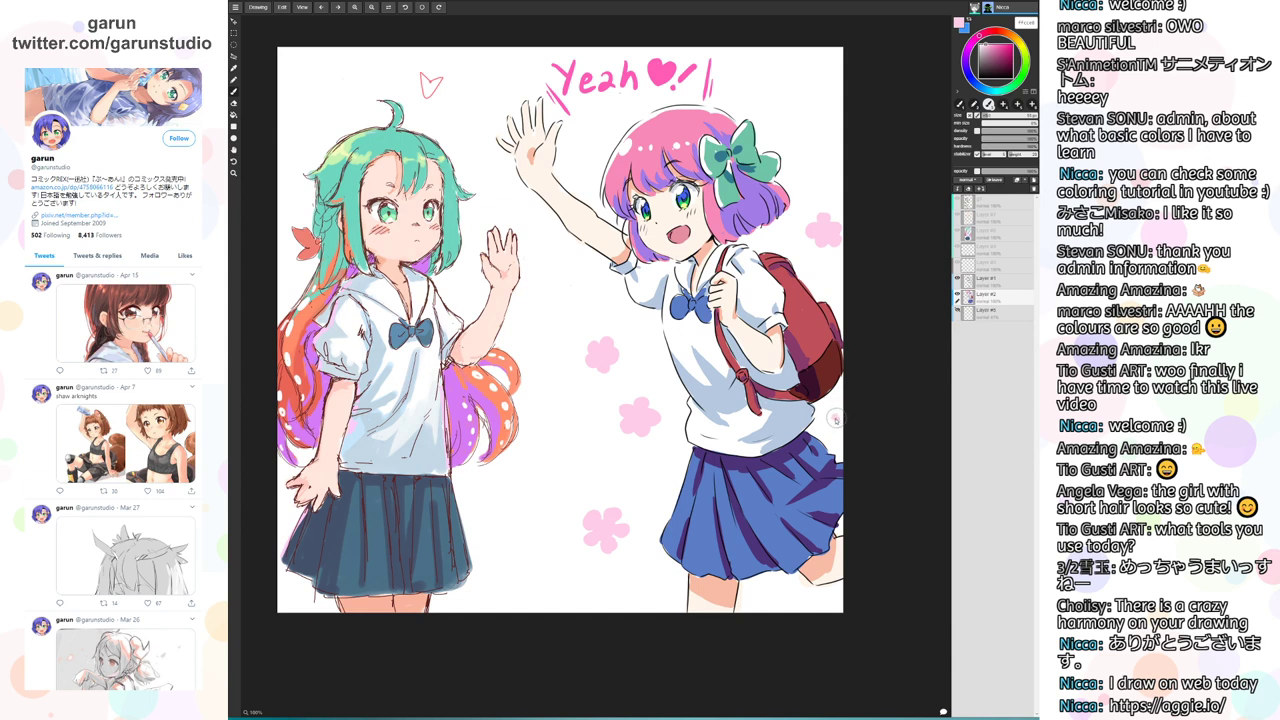
drag(836, 420, 838, 425)
mouse_move(639, 575)
mouse_down()
mouse_move(638, 588)
mouse_move(648, 581)
mouse_up()
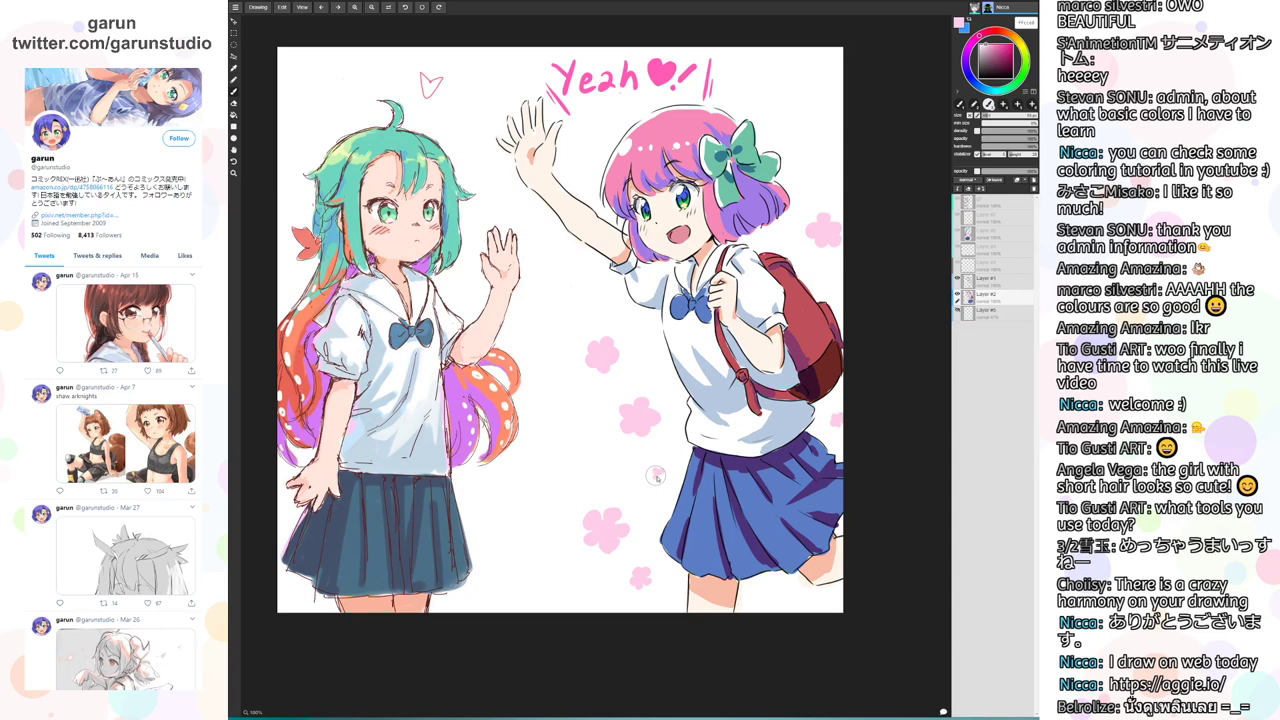
drag(658, 478, 662, 474)
Add a new layer beneath the figure colours and paint pale green bushes around the right figure's legs
click(1005, 269)
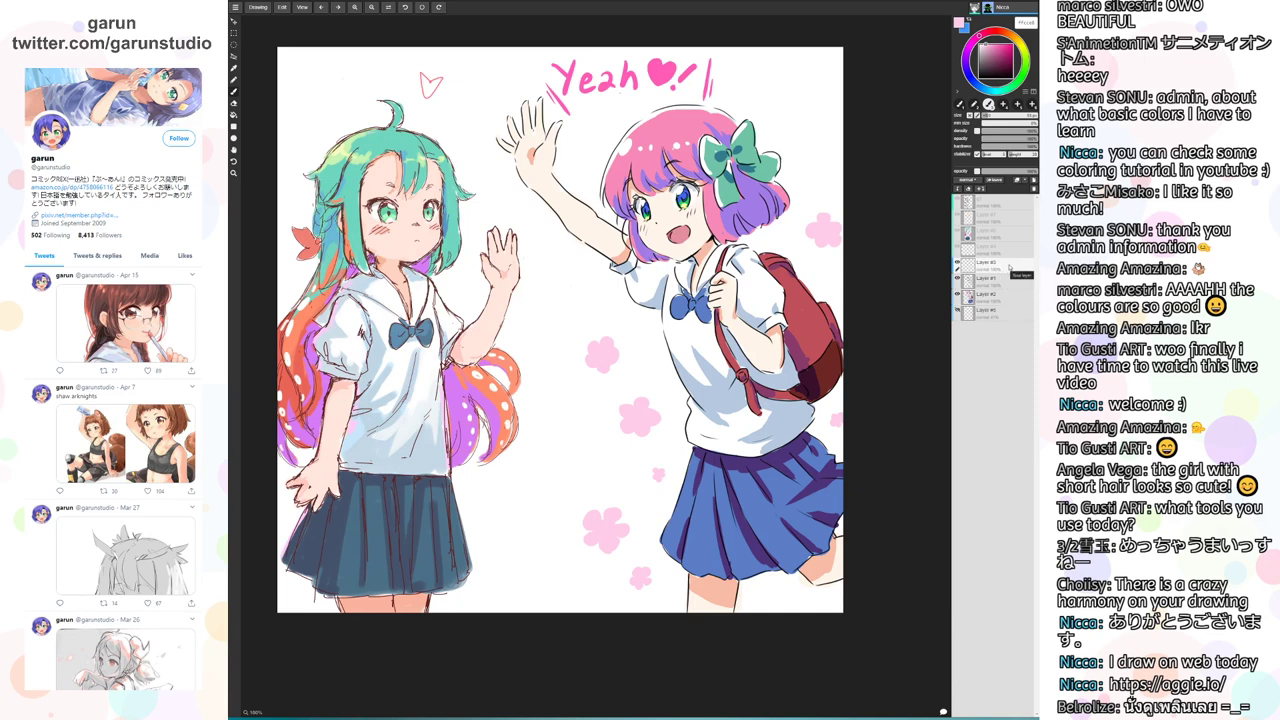
drag(1005, 268, 1003, 307)
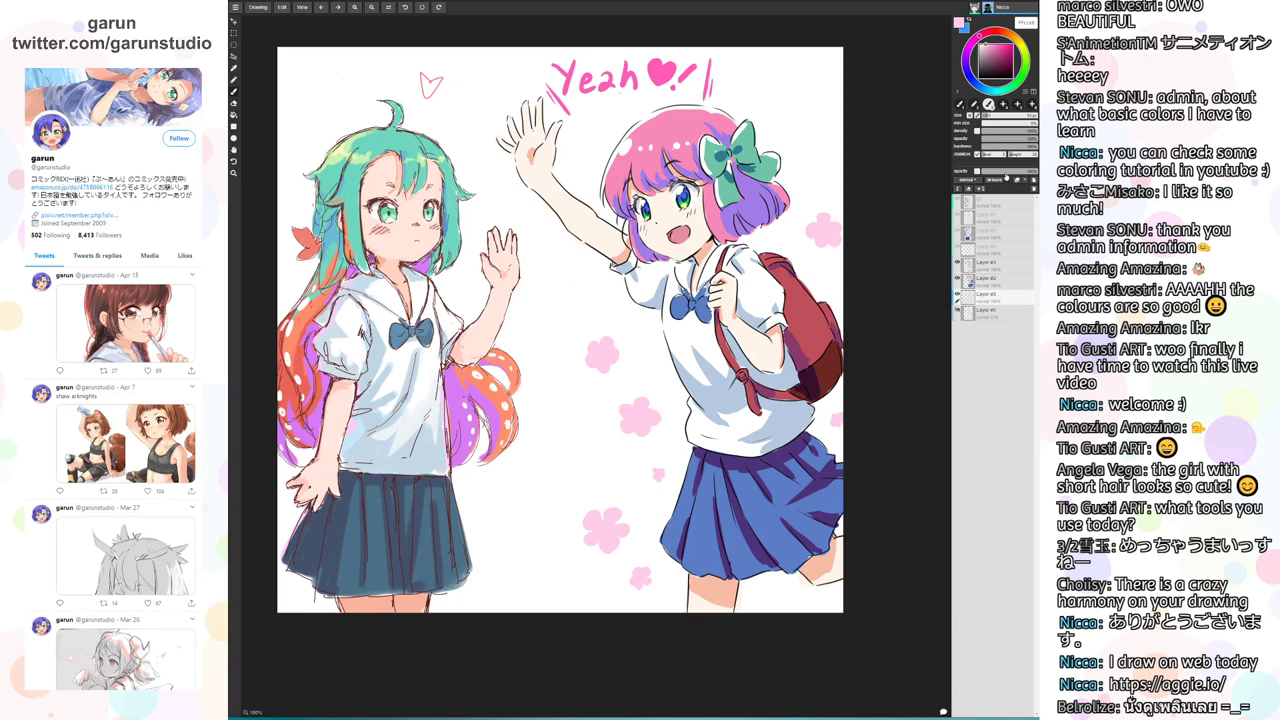
drag(1018, 89, 1026, 62)
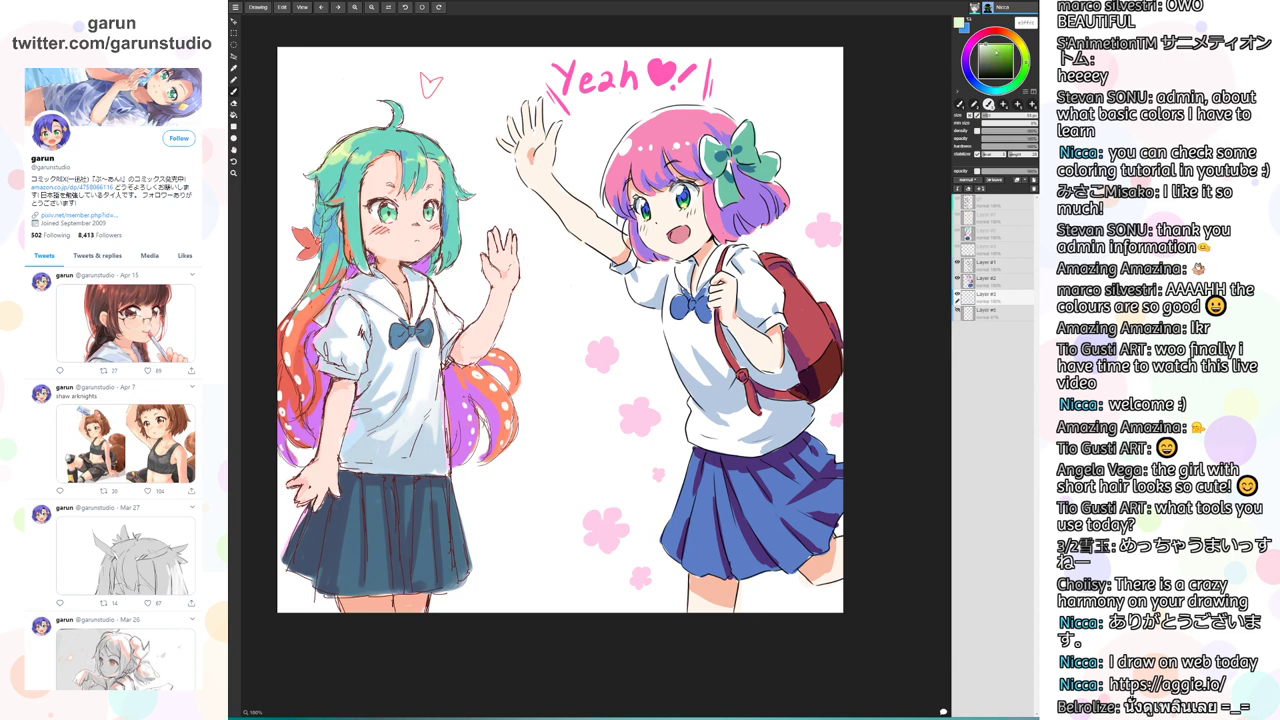
mouse_move(596, 595)
mouse_down()
mouse_move(620, 566)
mouse_move(600, 600)
mouse_move(565, 605)
mouse_move(597, 603)
mouse_move(630, 565)
mouse_move(620, 585)
mouse_move(660, 600)
mouse_move(650, 604)
mouse_up()
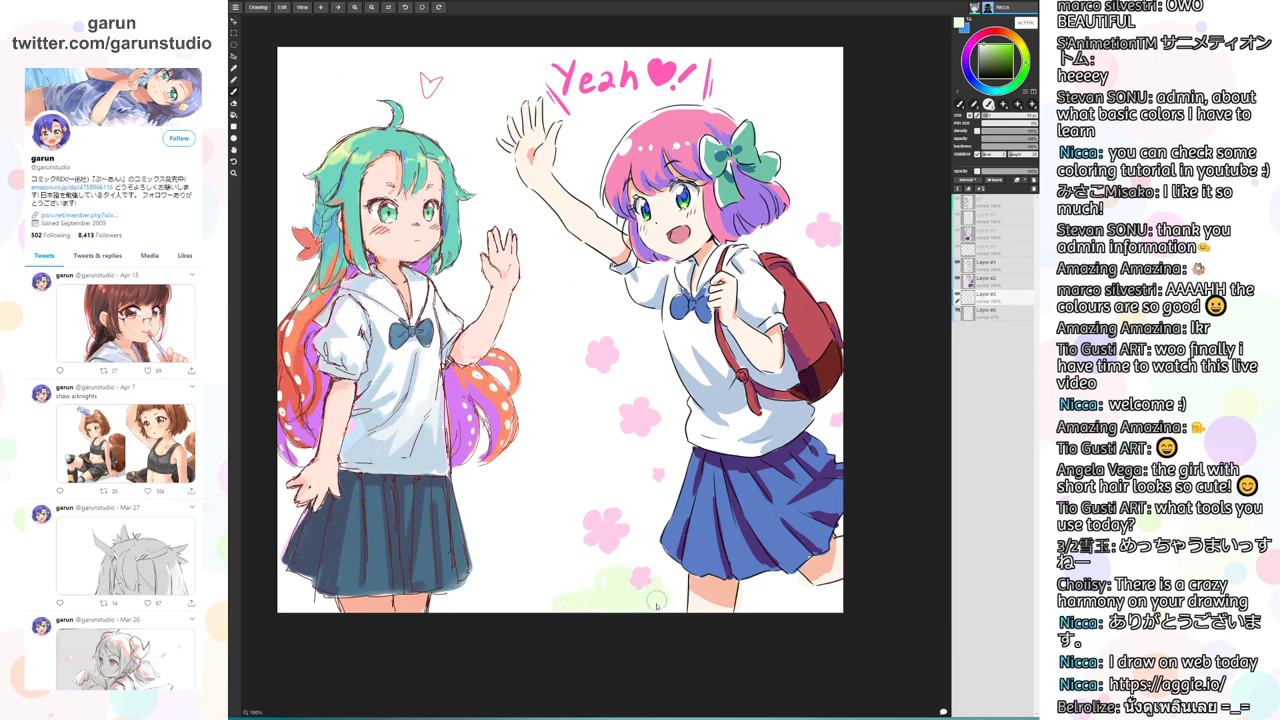
mouse_move(644, 543)
mouse_down()
mouse_move(677, 603)
mouse_move(668, 556)
mouse_move(634, 561)
mouse_move(663, 575)
mouse_move(627, 561)
mouse_move(655, 527)
mouse_move(635, 596)
mouse_move(680, 593)
mouse_move(657, 545)
mouse_up()
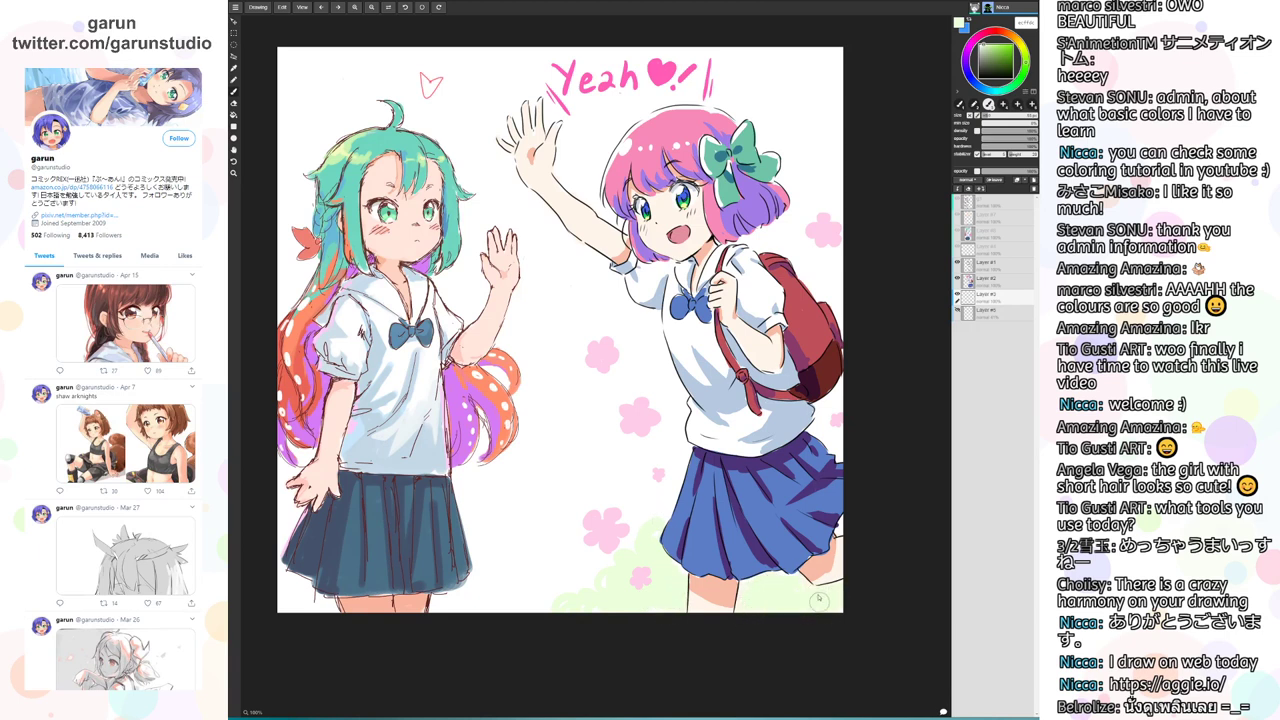
Paint slightly darker green leaf dabs over the pale green bushes on the background layer
click(1012, 284)
key(e)
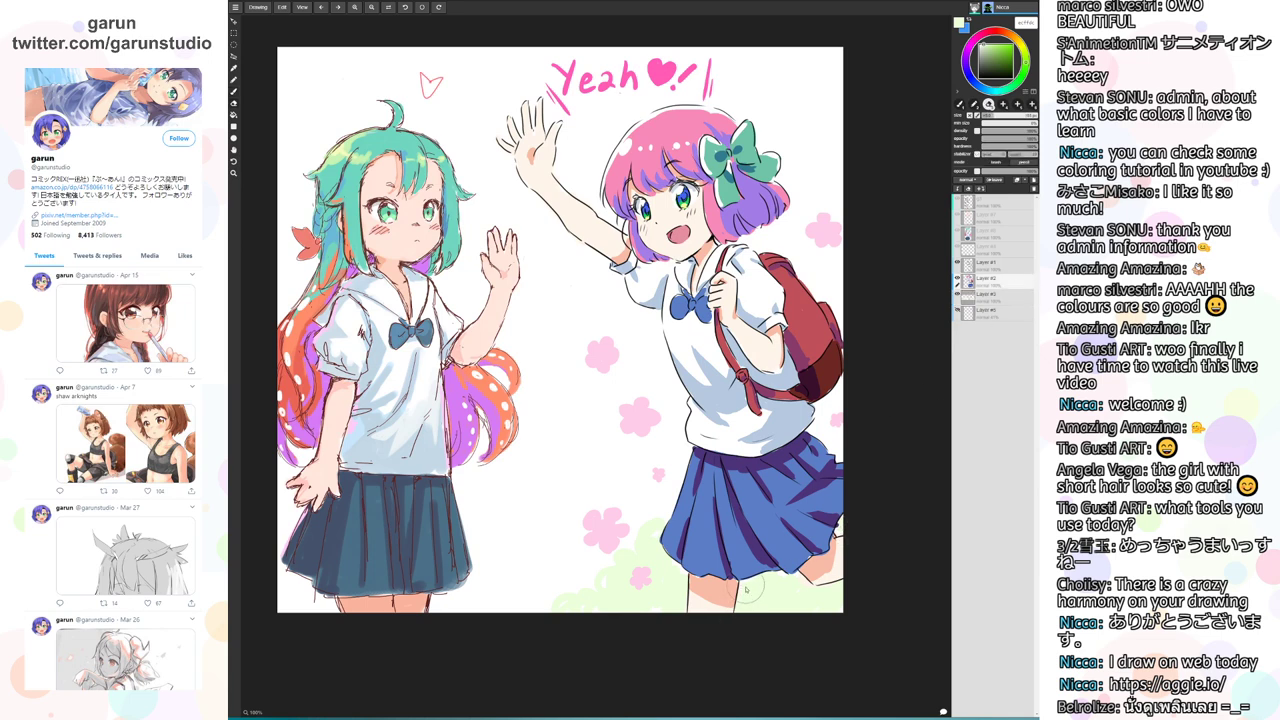
click(1000, 296)
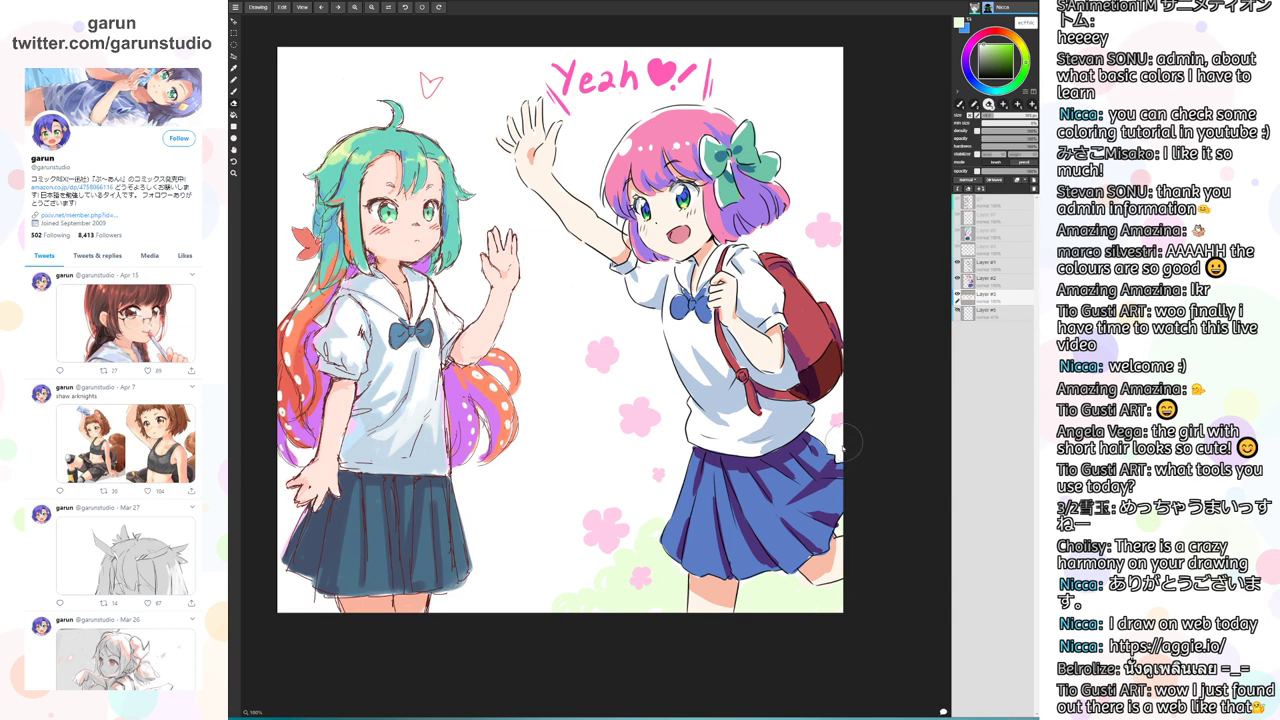
key(b)
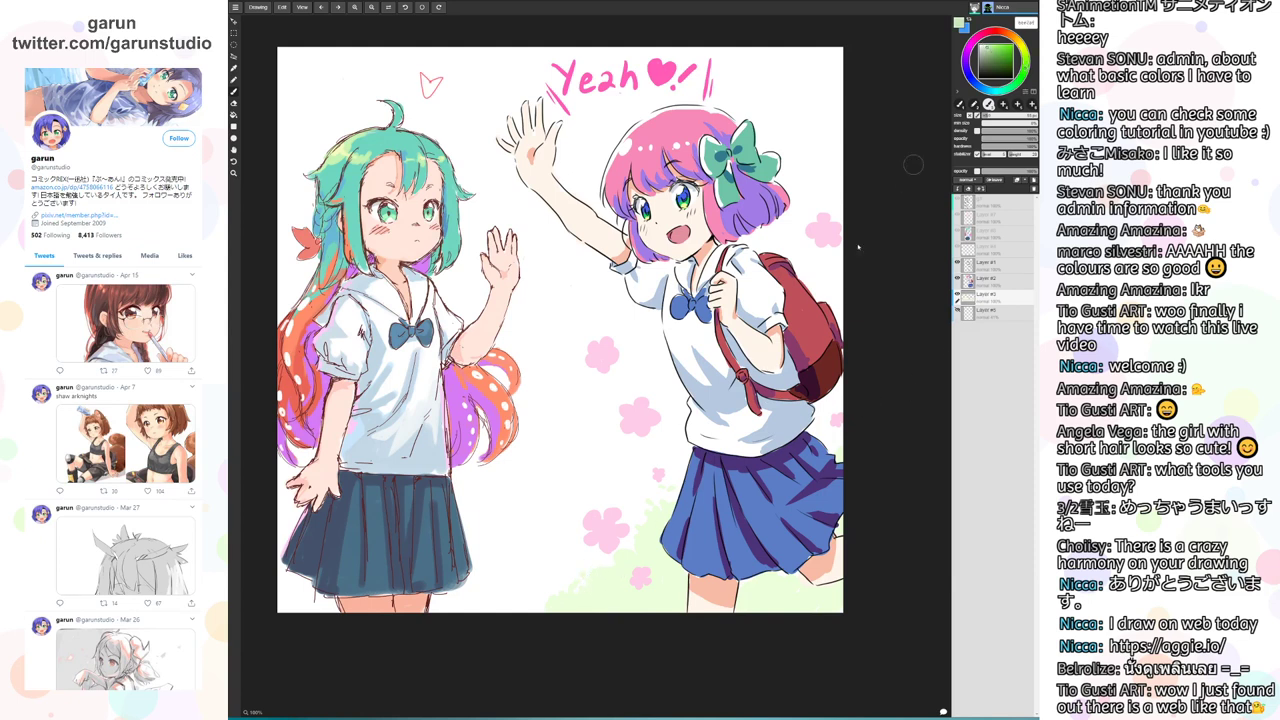
mouse_move(575, 617)
mouse_down()
mouse_move(588, 608)
mouse_move(555, 617)
mouse_up()
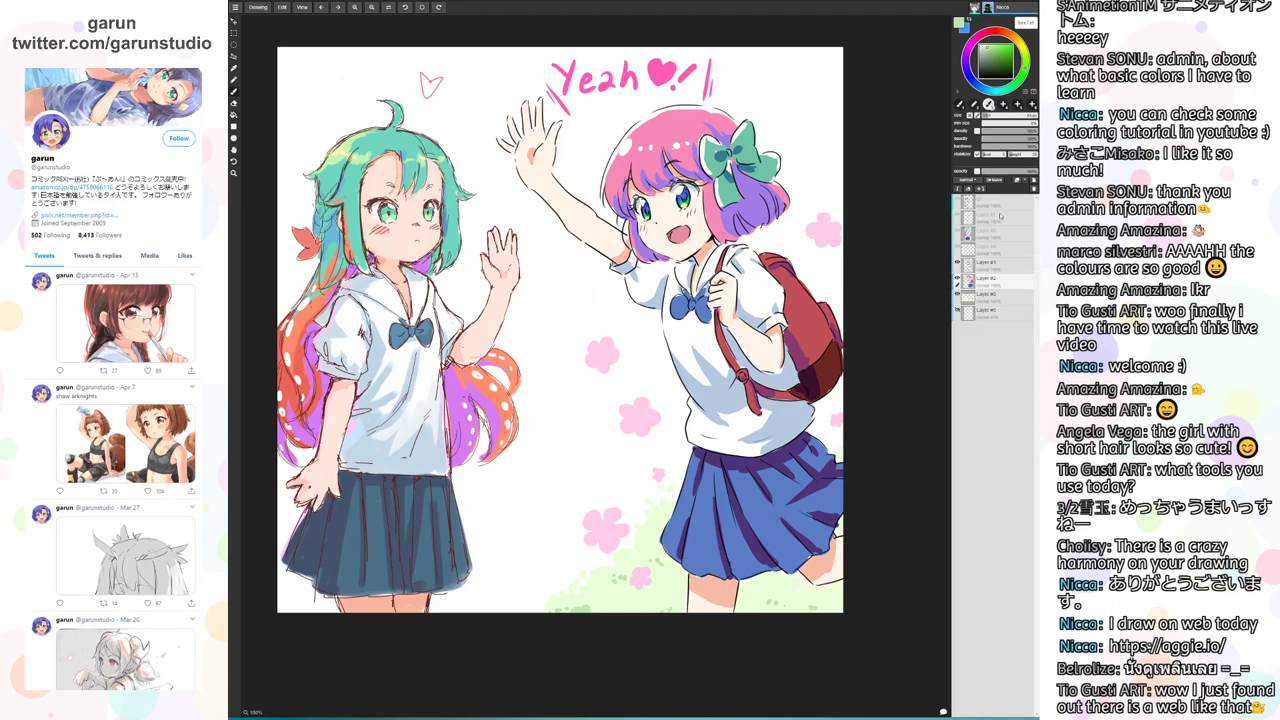
Add a small pale pink flower and letter "Done!" in pale pink between the two figures
drag(1010, 41, 979, 36)
click(996, 44)
drag(571, 410, 578, 410)
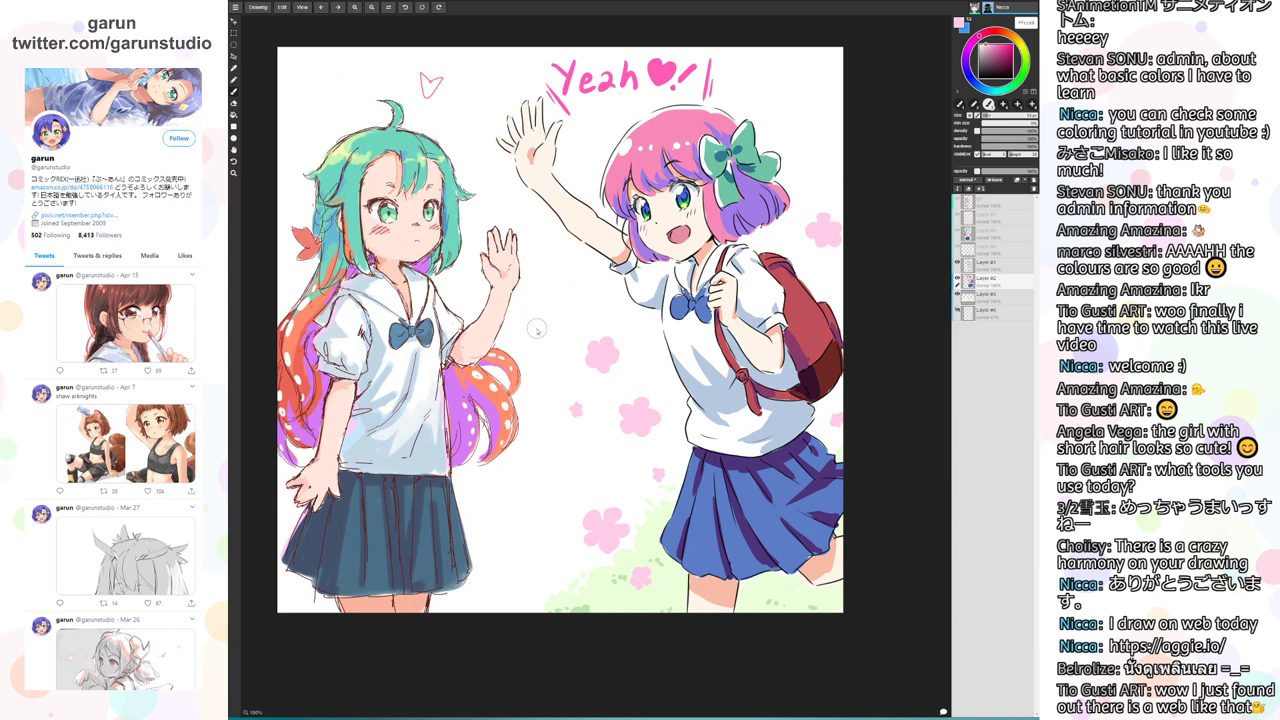
drag(528, 313, 598, 308)
click(598, 313)
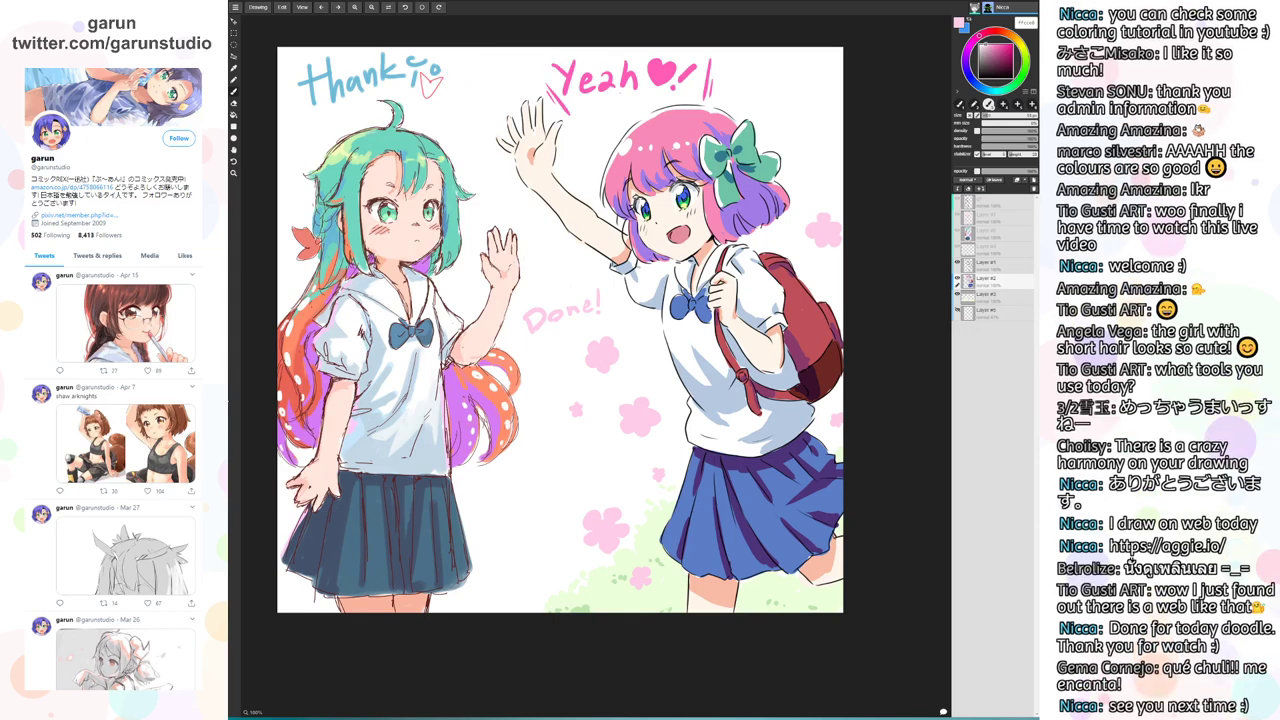
Undo the blue thank-you lettering above the left figure
key(ctrl+z)
key(ctrl+z)
key(ctrl+z)
key(ctrl+z)
key(ctrl+z)
key(ctrl+z)
key(ctrl+z)
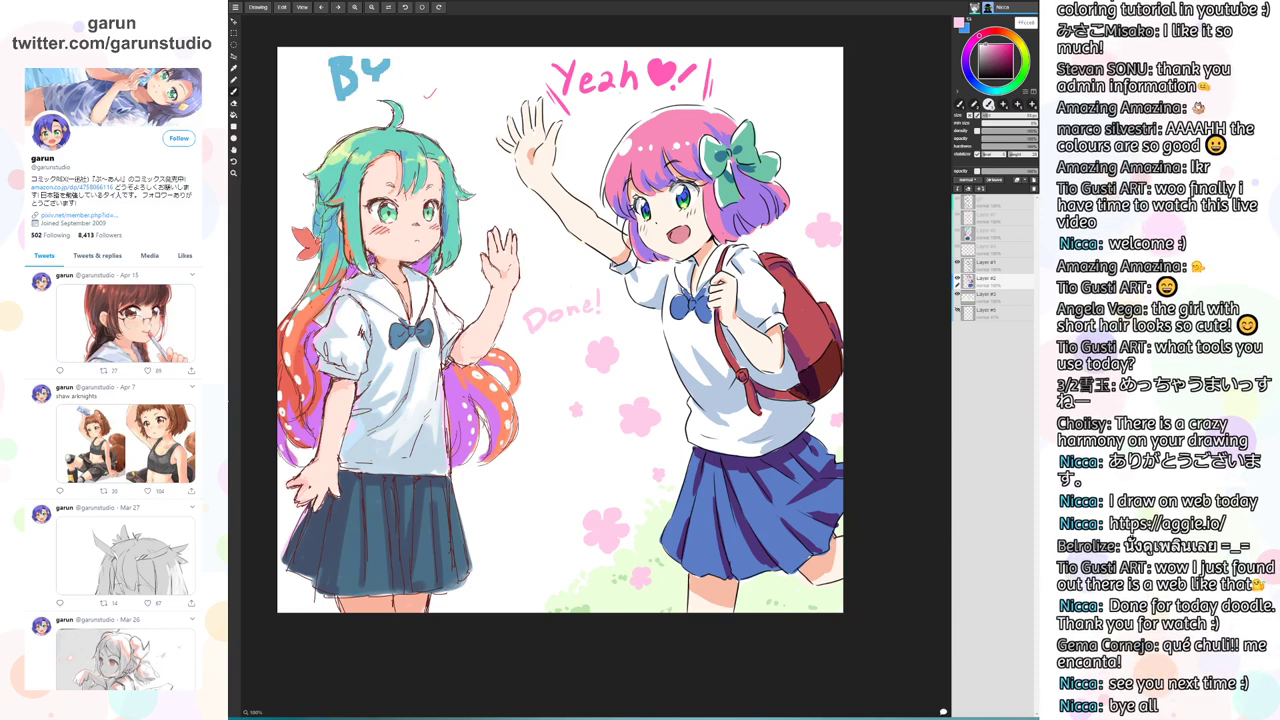
Try completing the blue "Bye" lettering above the left figure, and undo it
mouse_move(376, 80)
mouse_down()
mouse_move(376, 96)
mouse_move(432, 64)
mouse_up()
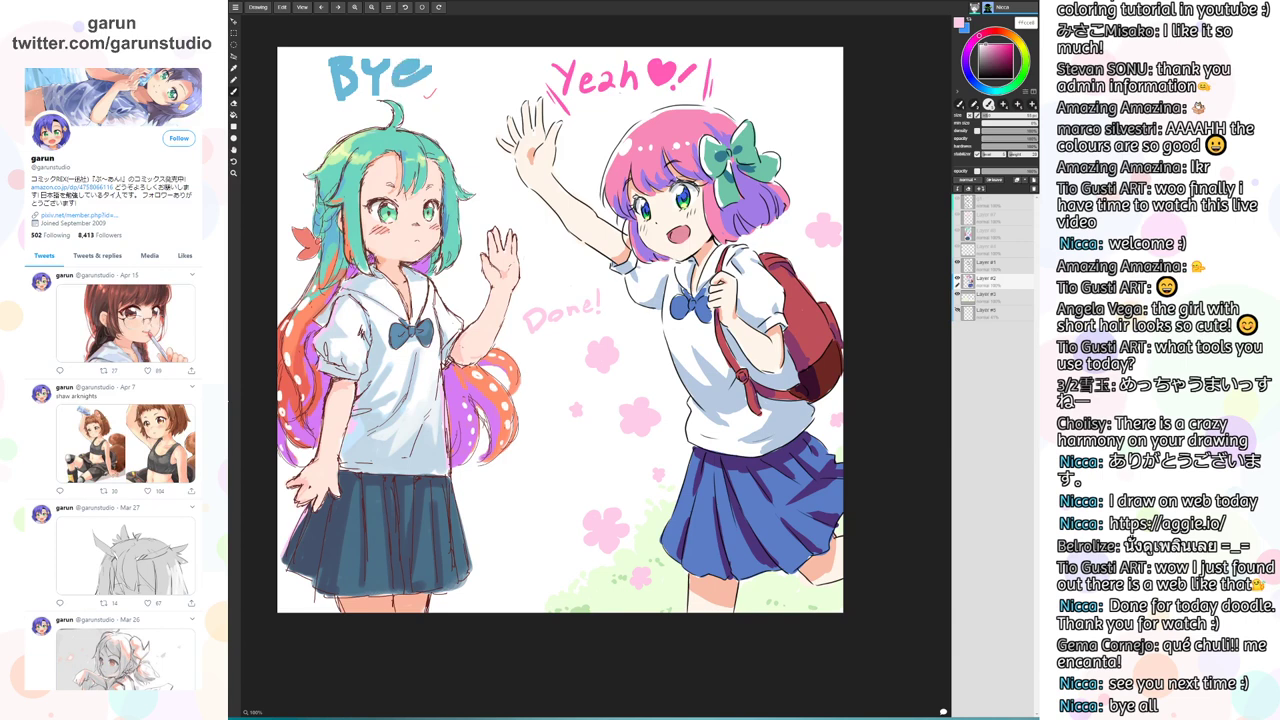
key(ctrl+z)
key(ctrl+z)
key(ctrl+z)
key(ctrl+z)
key(ctrl+z)
key(ctrl+z)
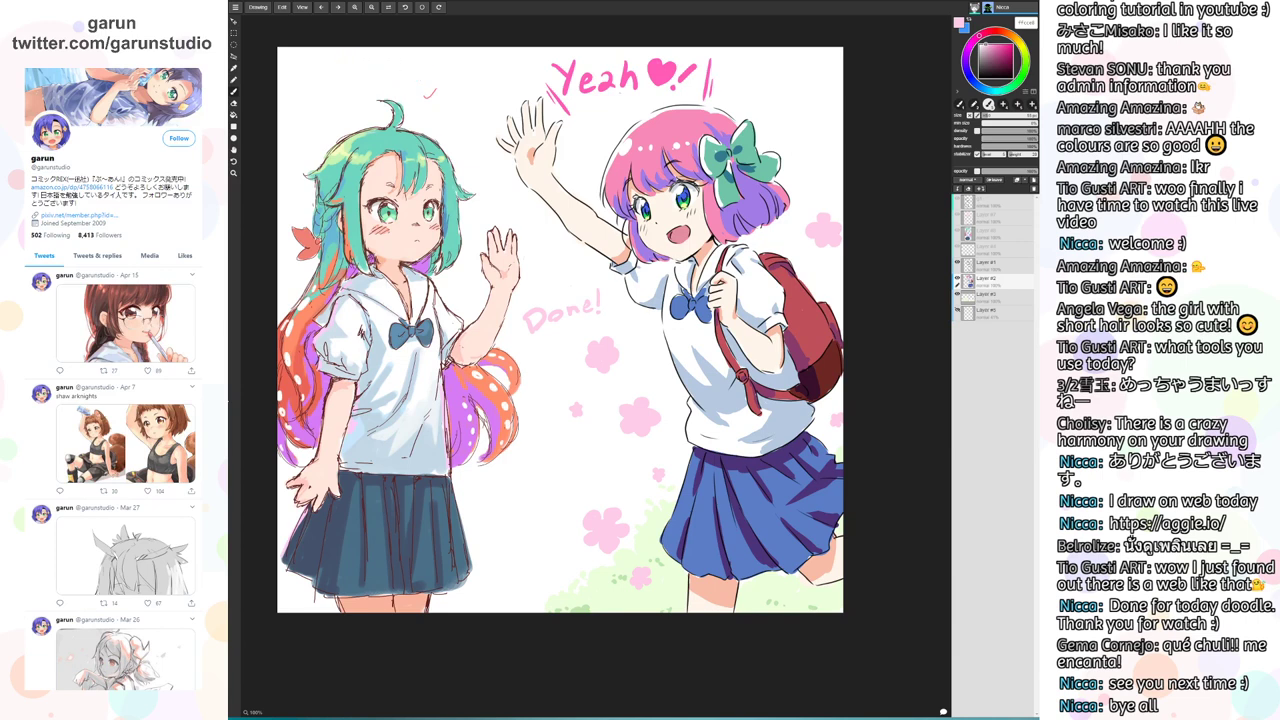